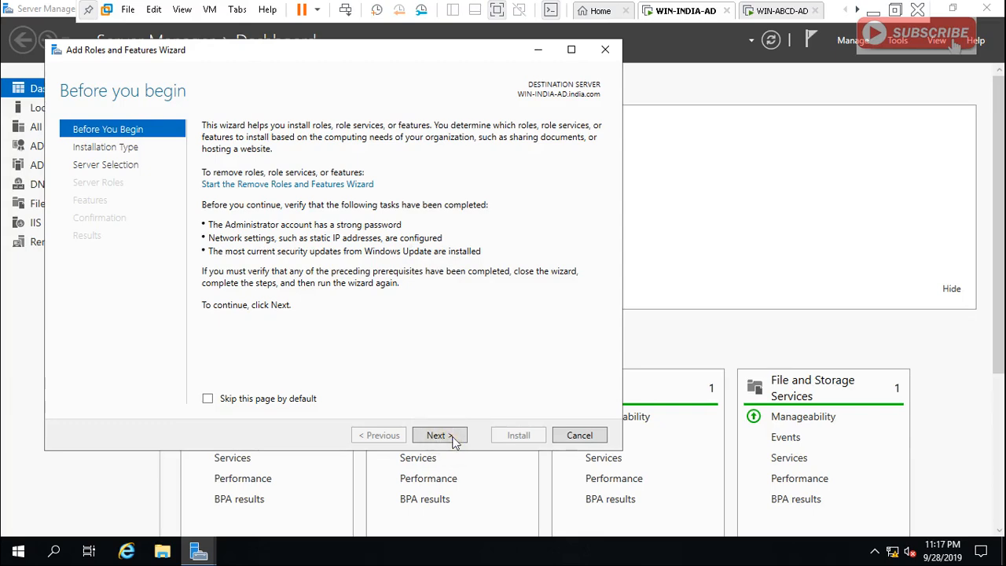
Step: Install the Active Directory Federation Services role on WIN-INDIA-AD as a role-based installation, keeping the default features
click(452, 436)
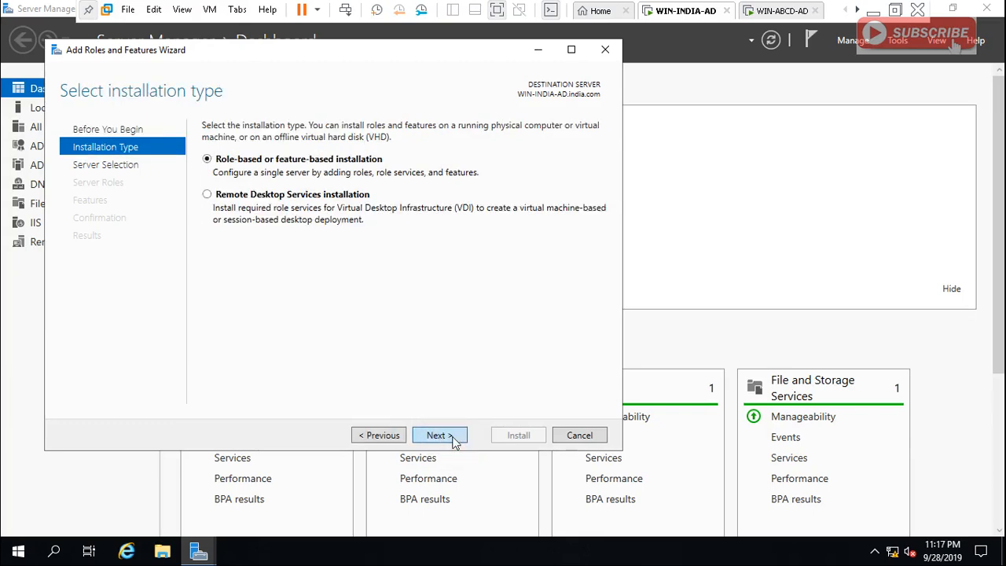
click(452, 437)
click(452, 437)
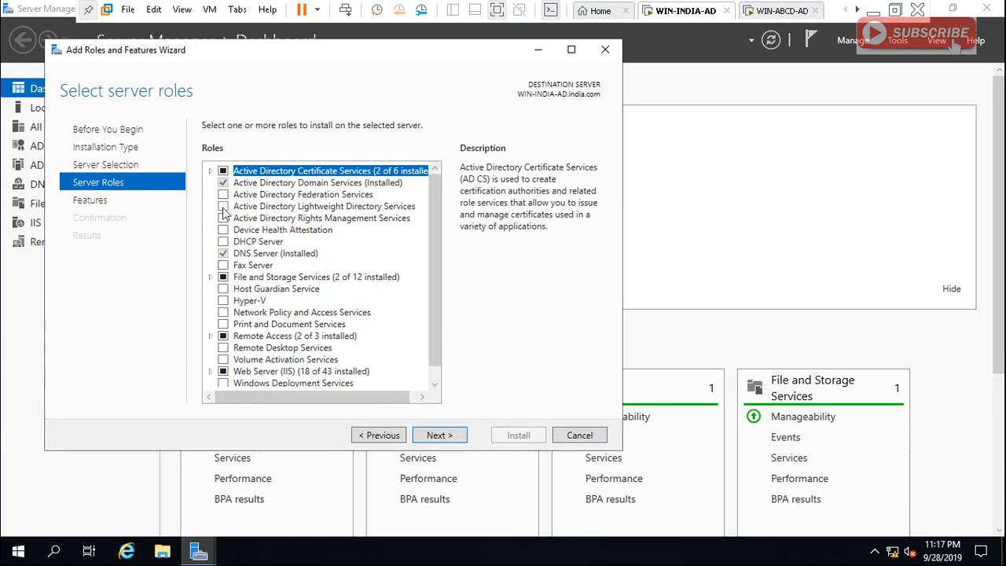
click(223, 194)
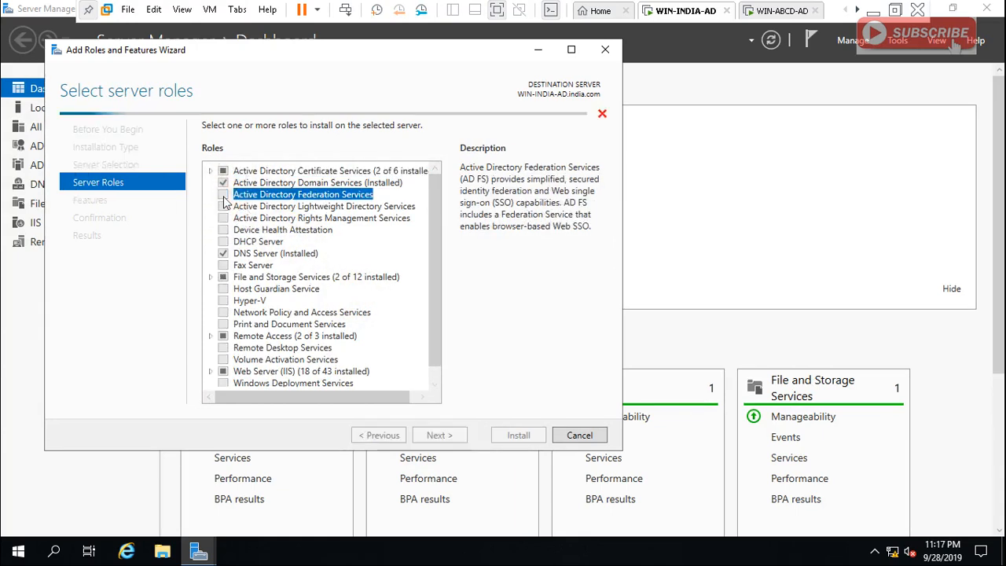
click(440, 435)
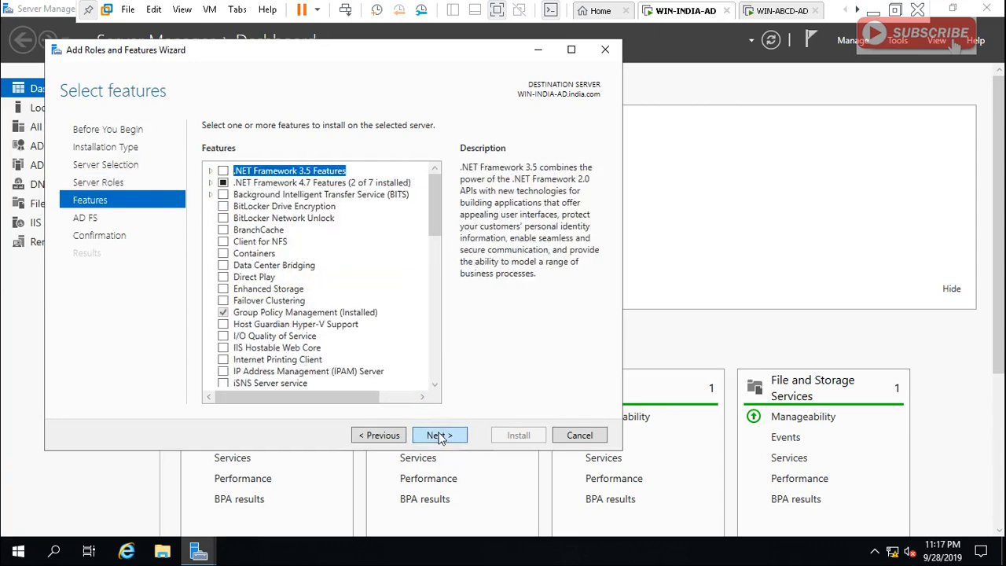
click(441, 437)
click(449, 434)
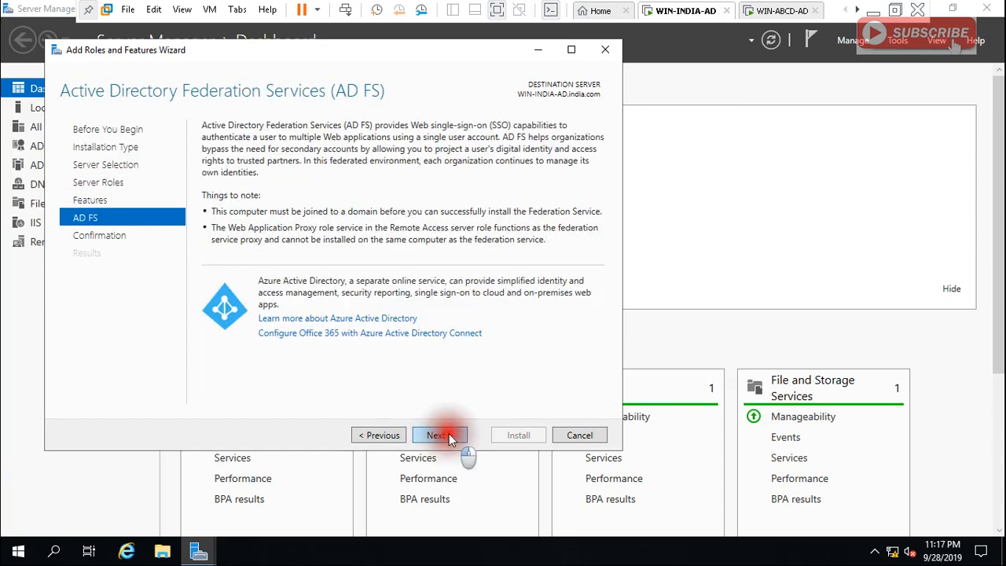
click(507, 435)
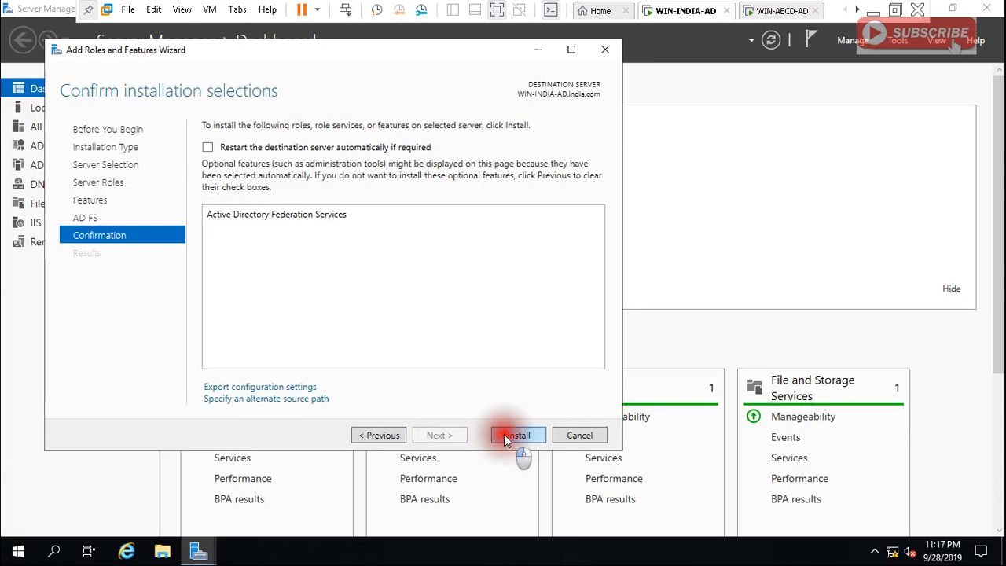
Step: Add the Active Directory Federation Services role on WIN-ABCD-AD through a role-based installation with default features
click(780, 11)
click(358, 180)
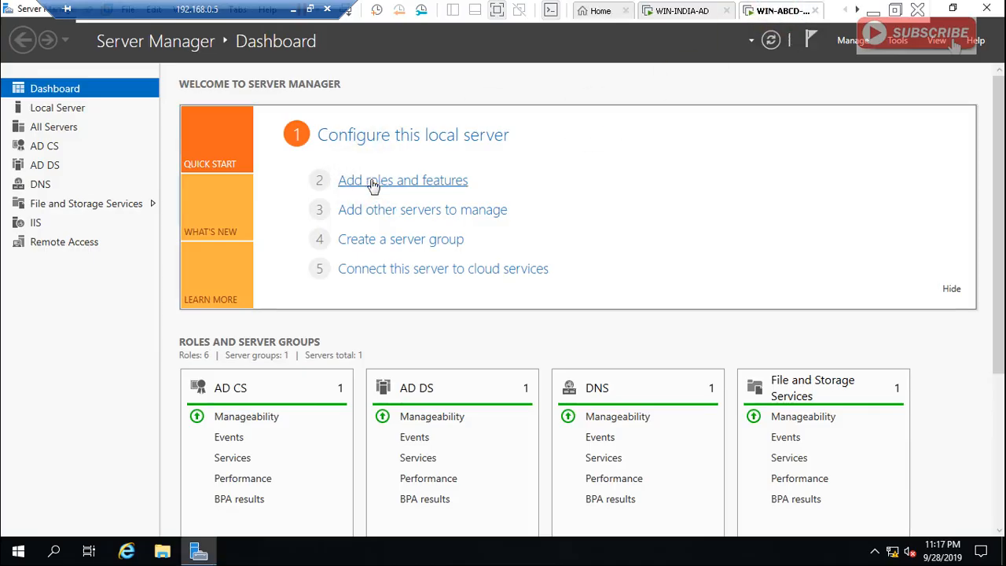
click(393, 184)
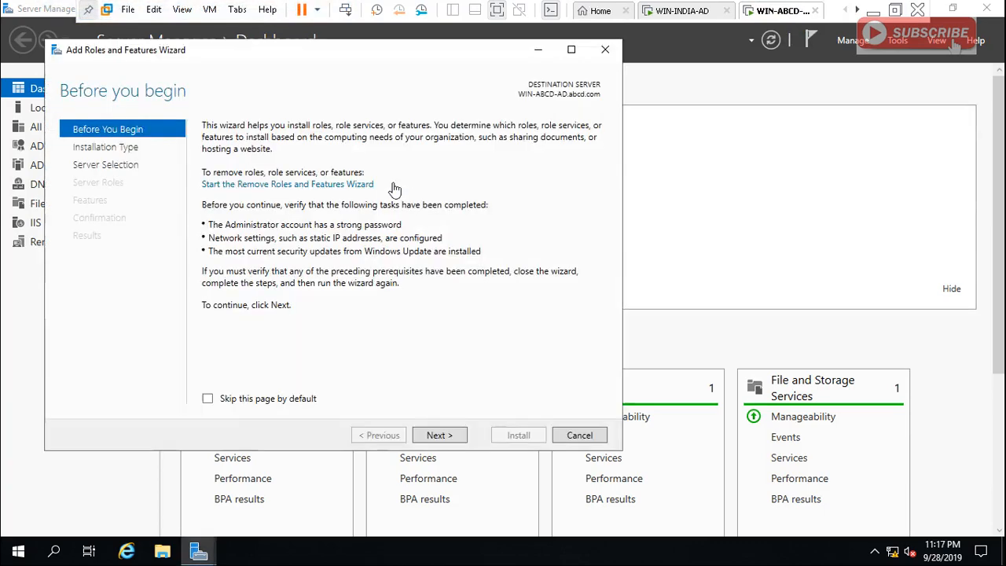
click(440, 436)
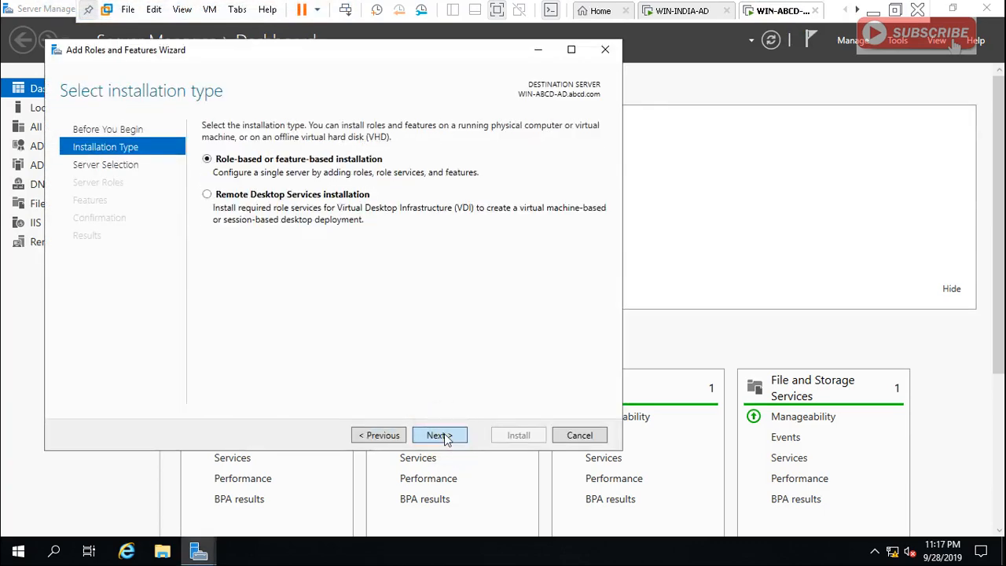
click(445, 437)
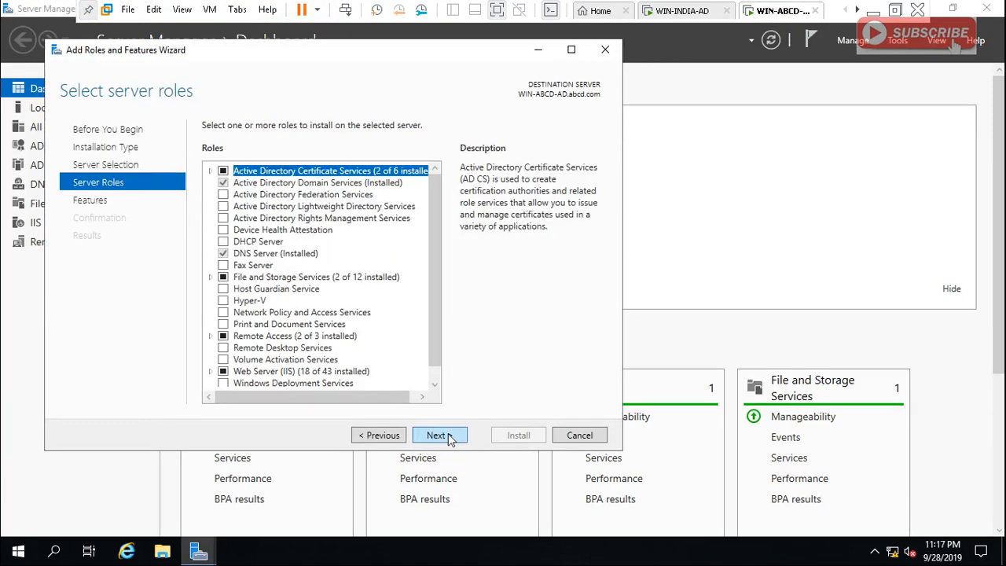
click(223, 195)
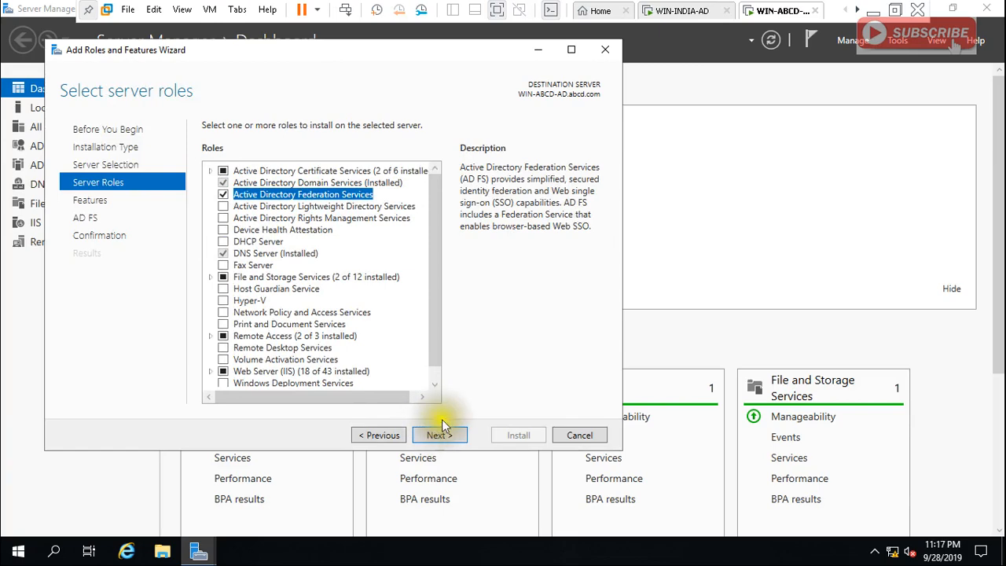
click(449, 436)
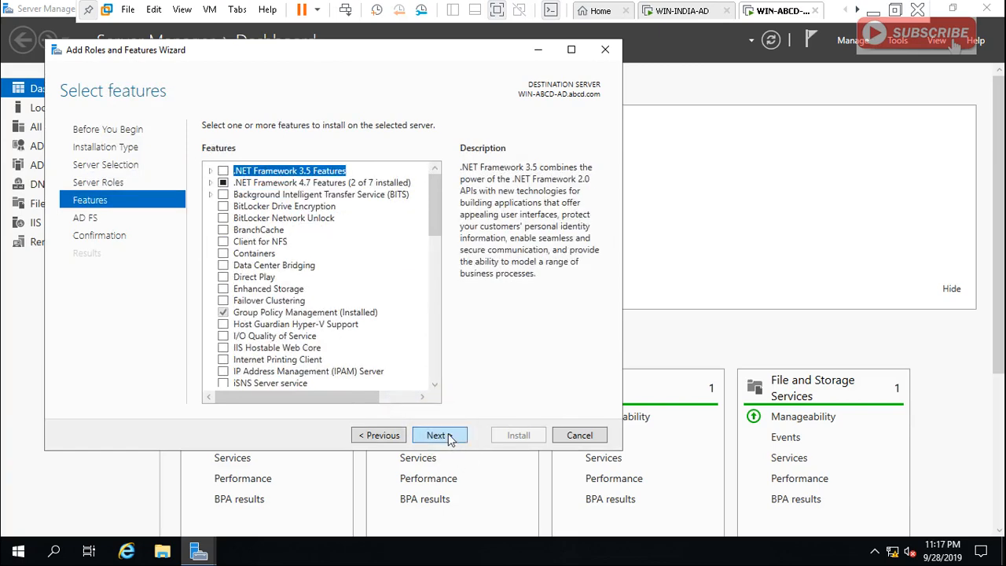
click(448, 437)
click(448, 437)
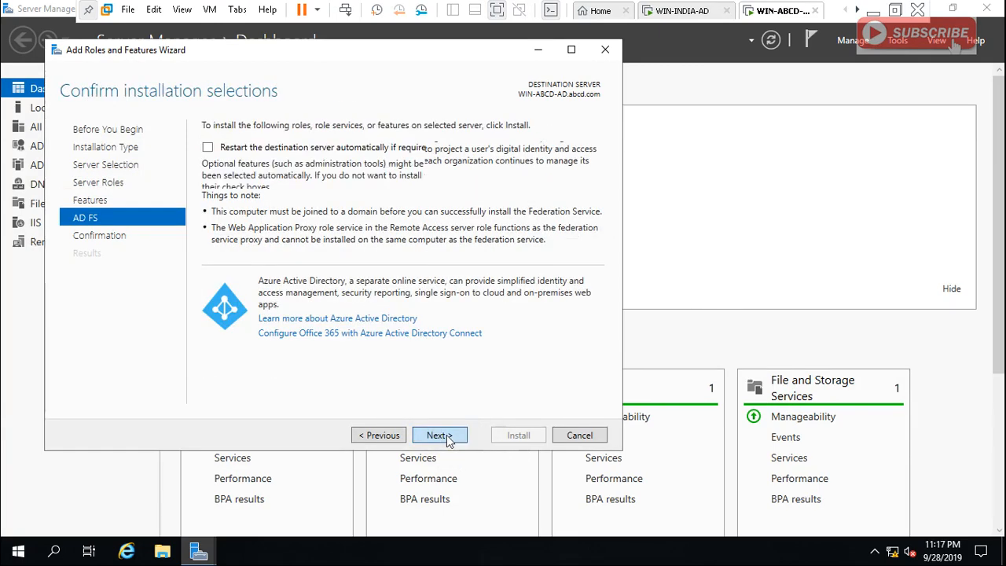
click(519, 436)
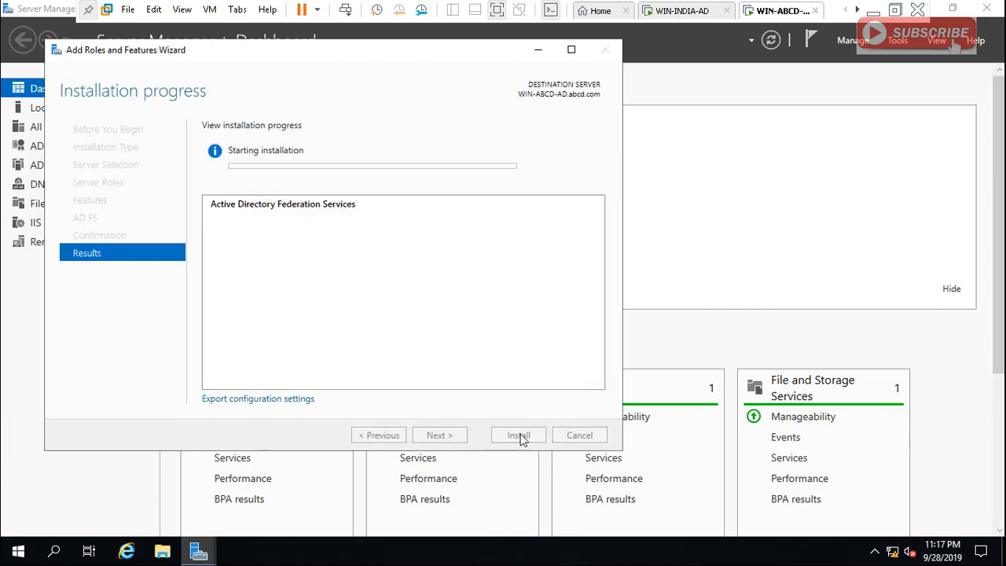
Step: Switch to the slideshow on the host computer and go back to the slide defining claims, claim rules and relying parties
click(874, 11)
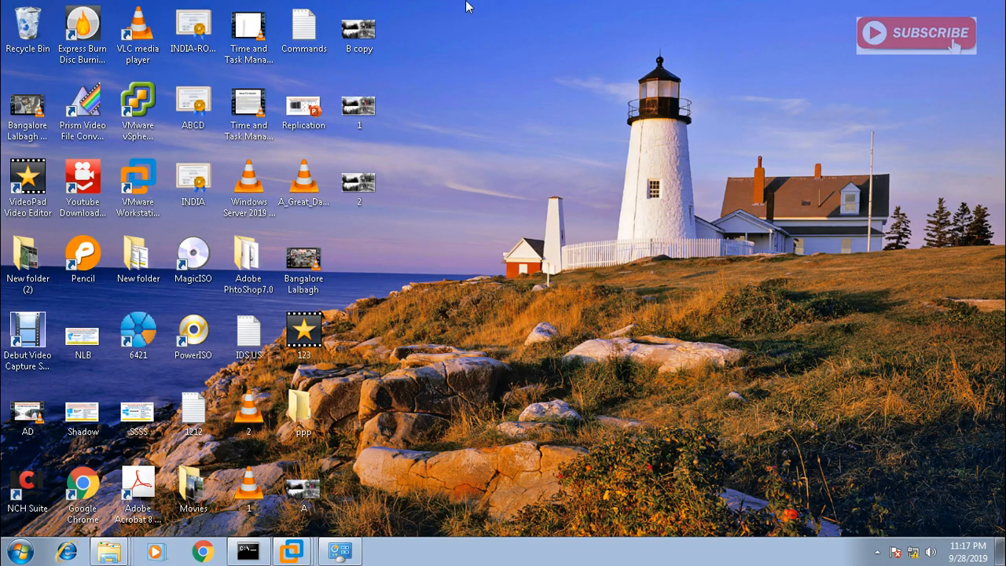
mouse_move(338, 8)
click(295, 9)
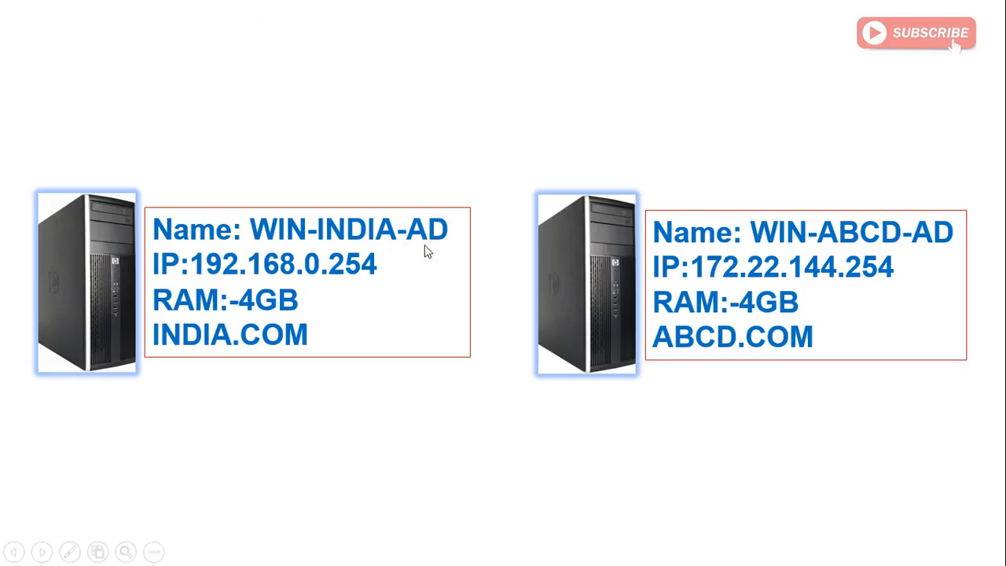
key(Left)
key(Left)
key(Left)
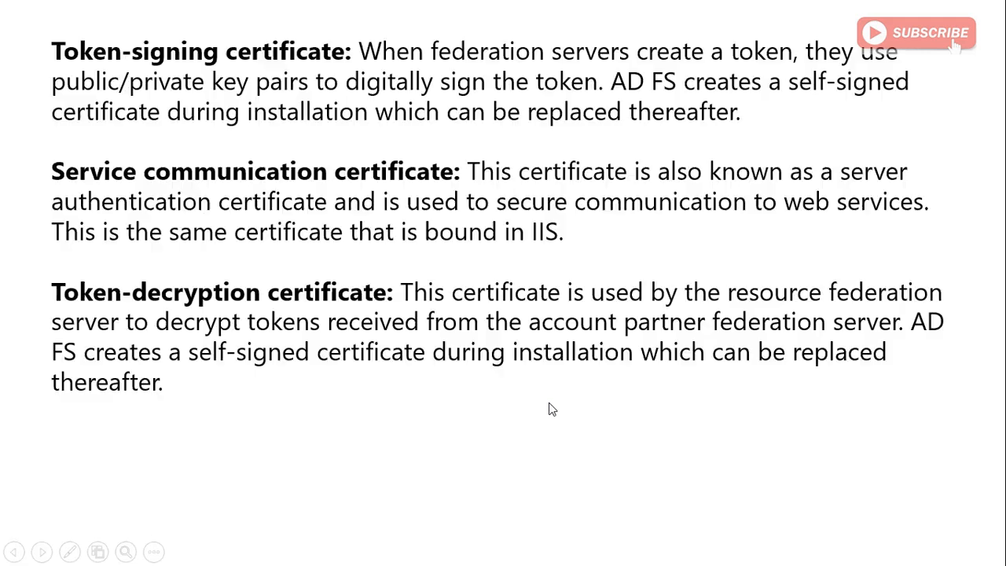
key(Left)
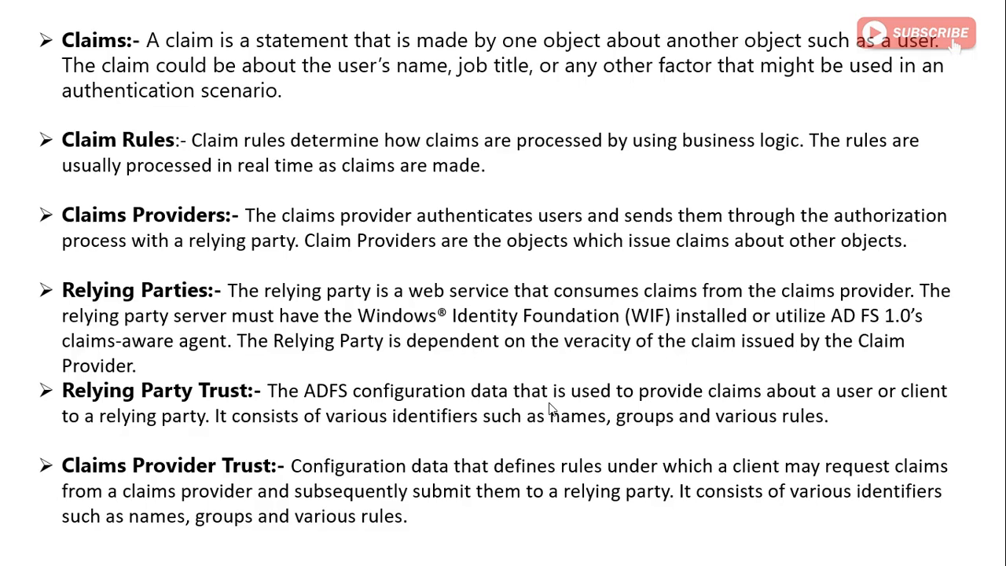
Step: Return to the VMware virtual machines and check the AD FS installation progress on WIN-INDIA-AD and WIN-ABCD-AD
key(super)
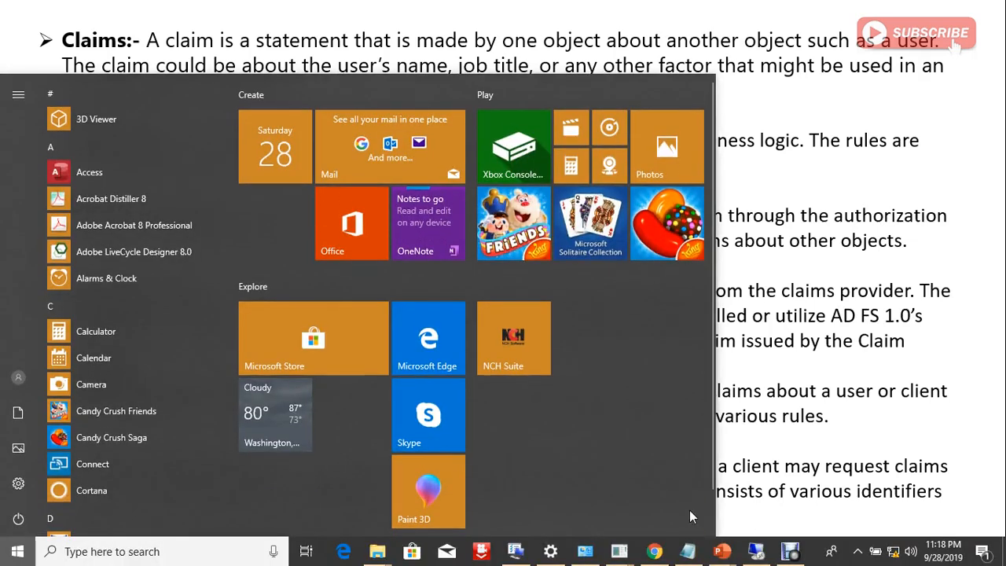
click(758, 551)
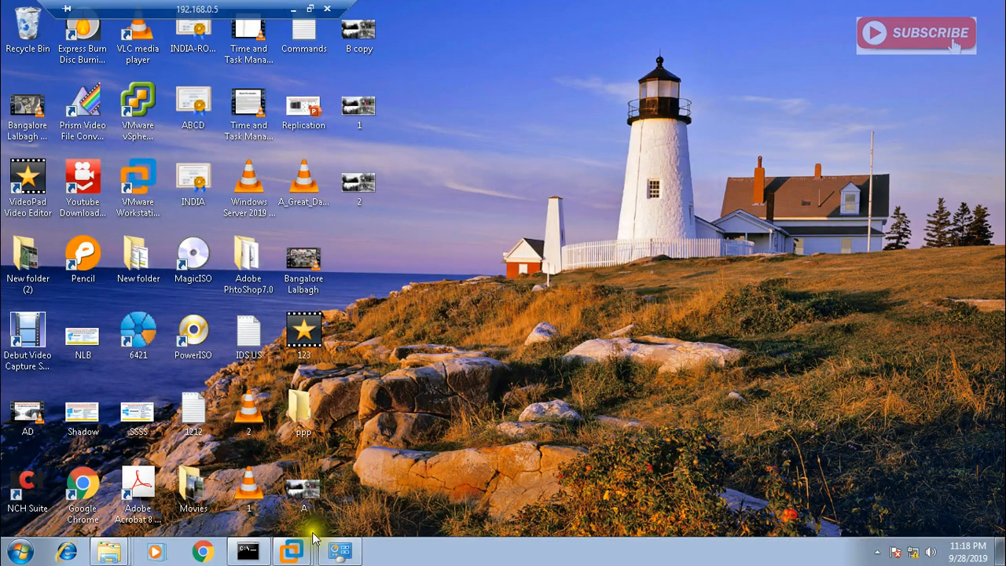
mouse_move(293, 550)
click(288, 454)
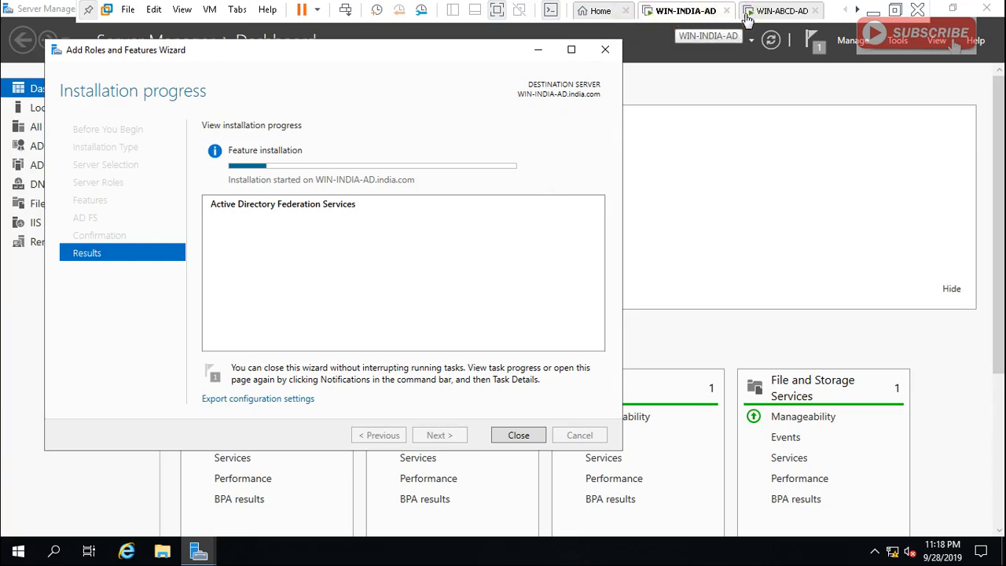
click(777, 13)
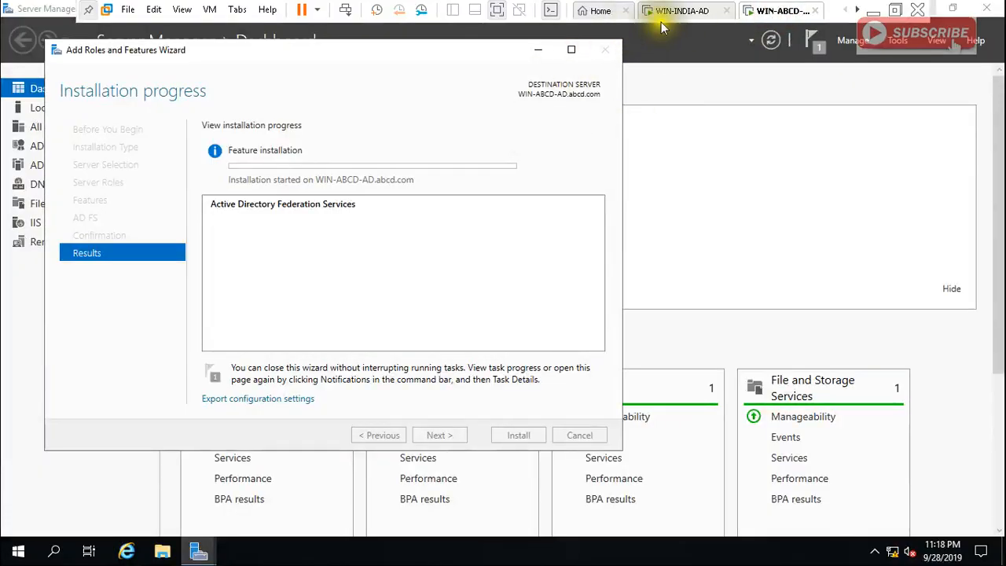
click(679, 14)
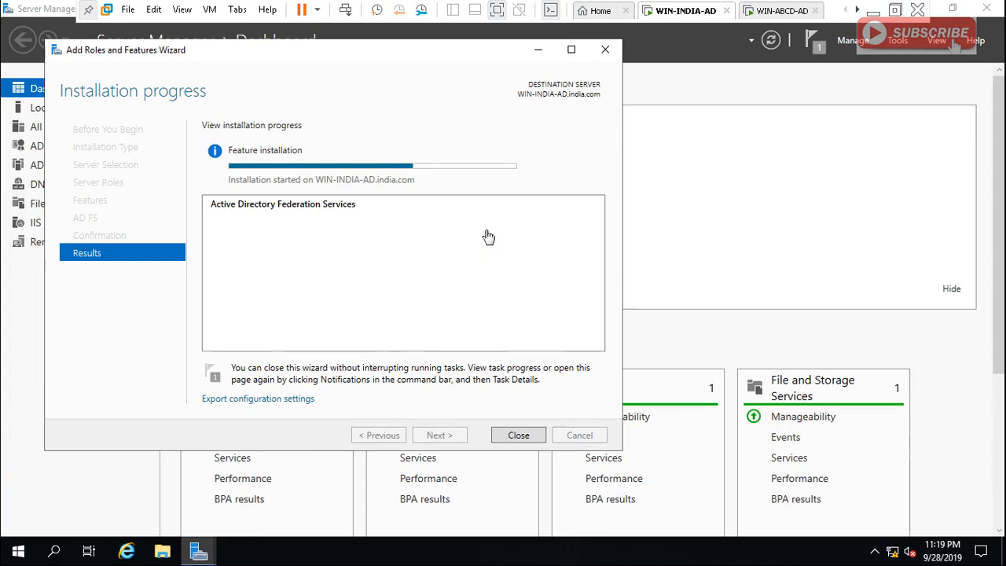
click(774, 11)
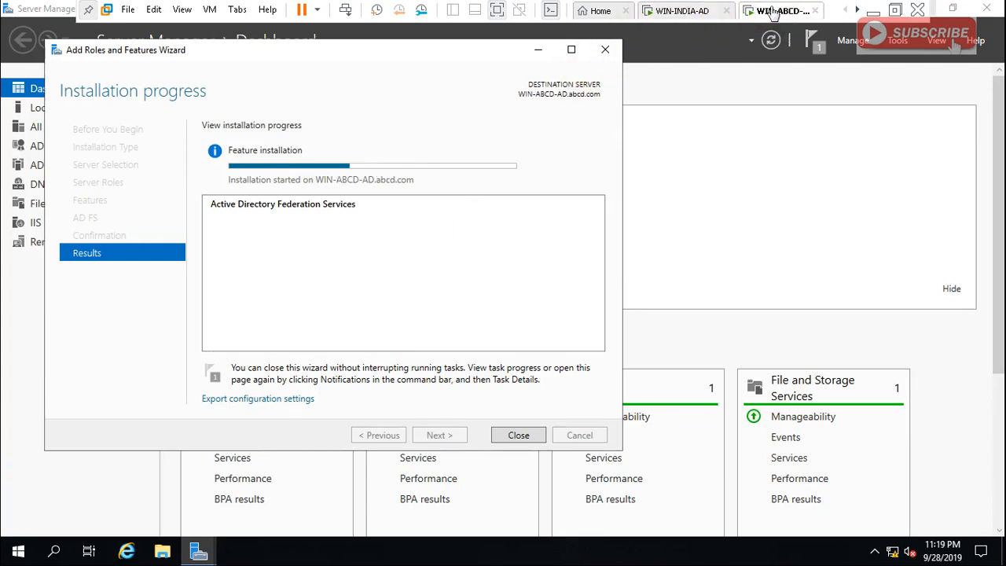
click(677, 11)
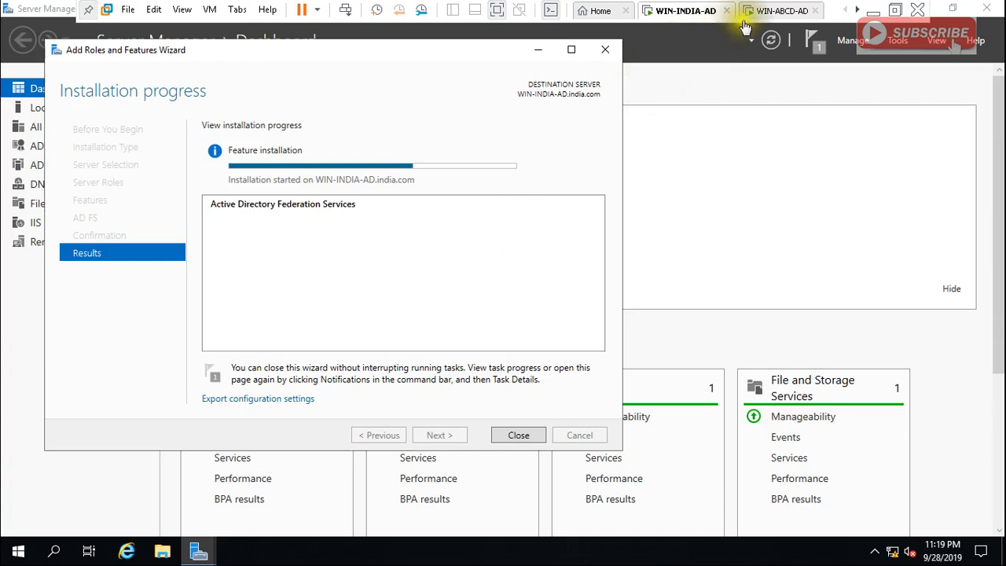
click(777, 11)
click(694, 14)
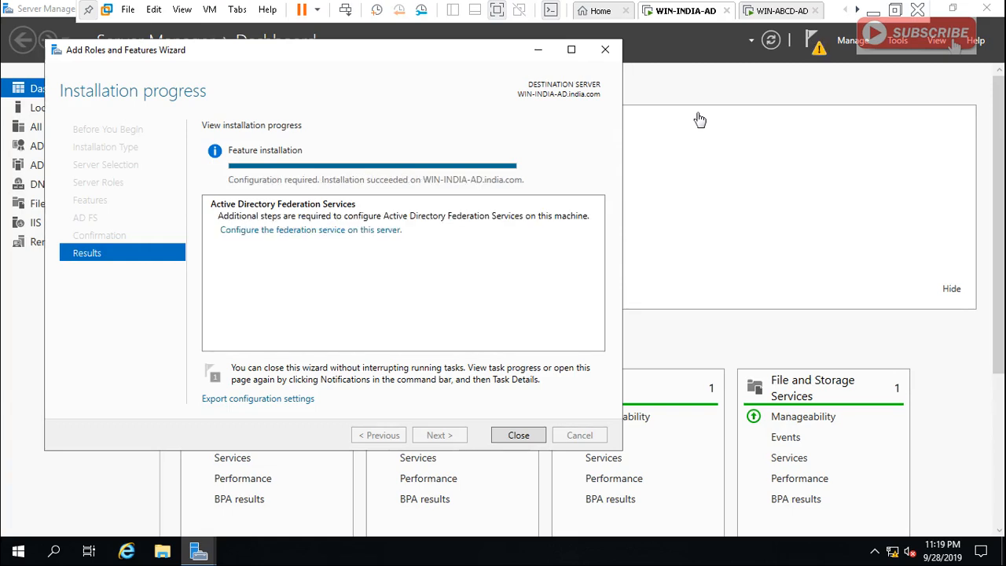
Step: Start the federation service configuration wizard on WIN-INDIA-AD from the installation results
click(334, 230)
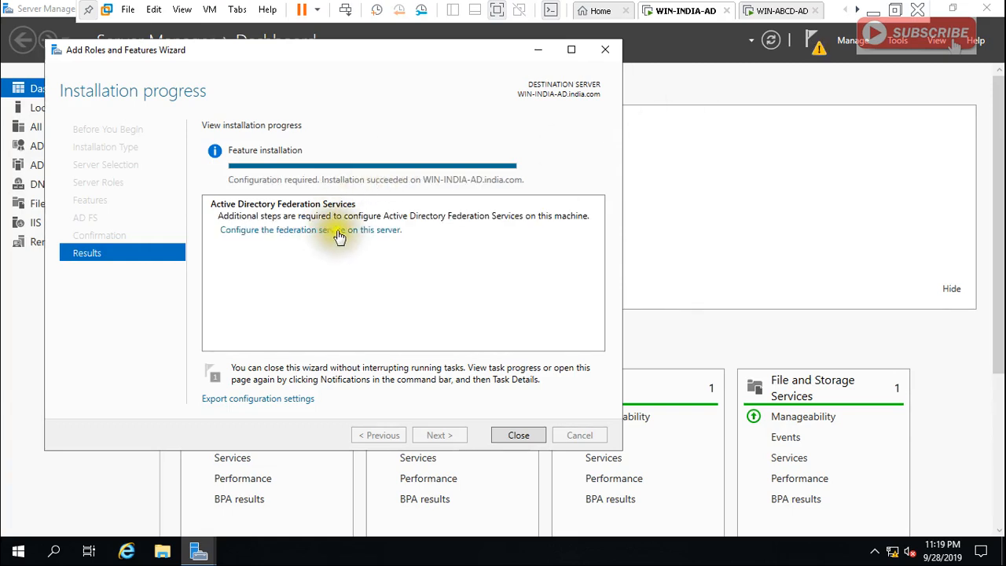
click(304, 234)
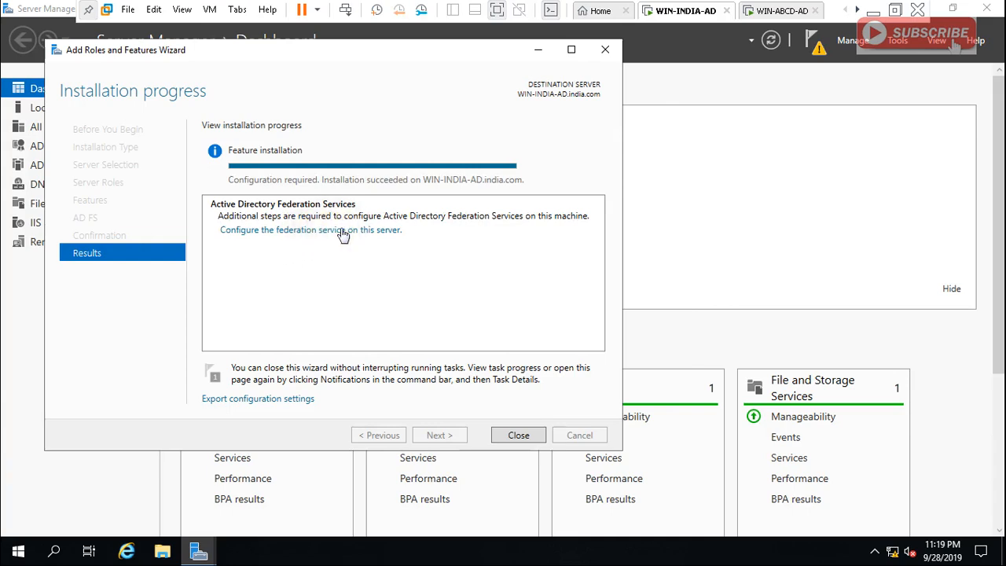
click(343, 230)
click(345, 231)
click(355, 230)
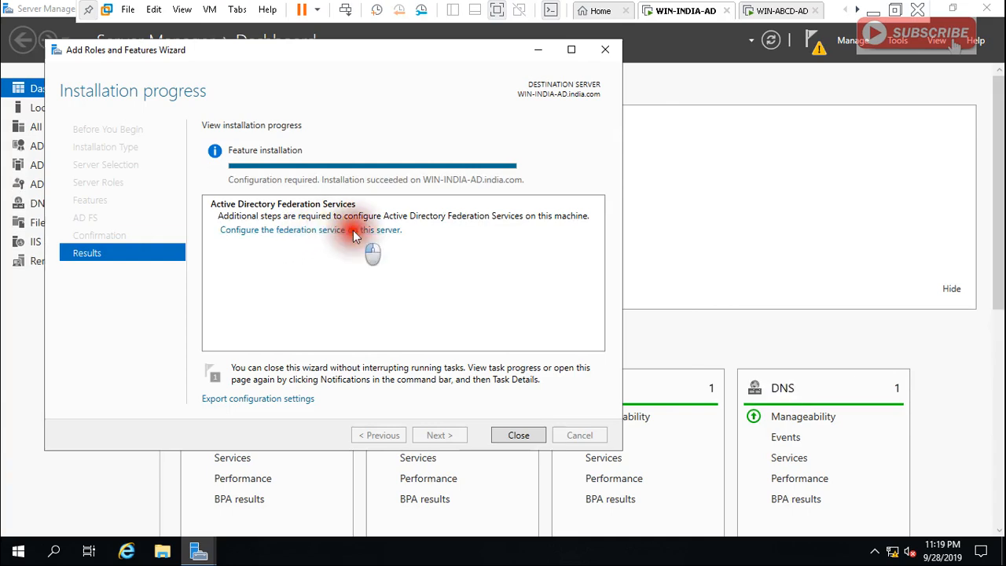
click(367, 232)
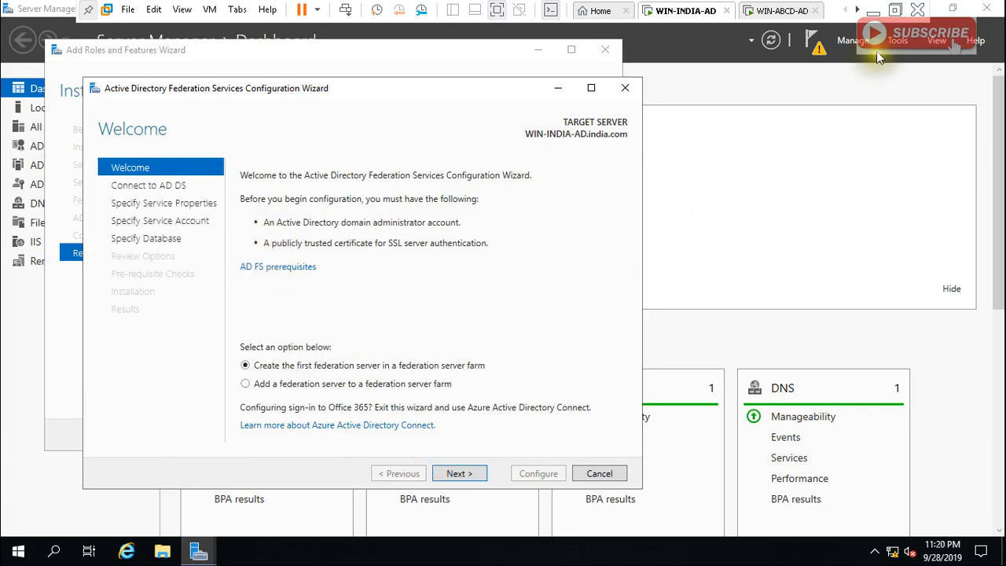
Step: Open Active Directory Users and Computers on both WIN-INDIA-AD and WIN-ABCD-AD, ending on WIN-INDIA-AD
click(900, 41)
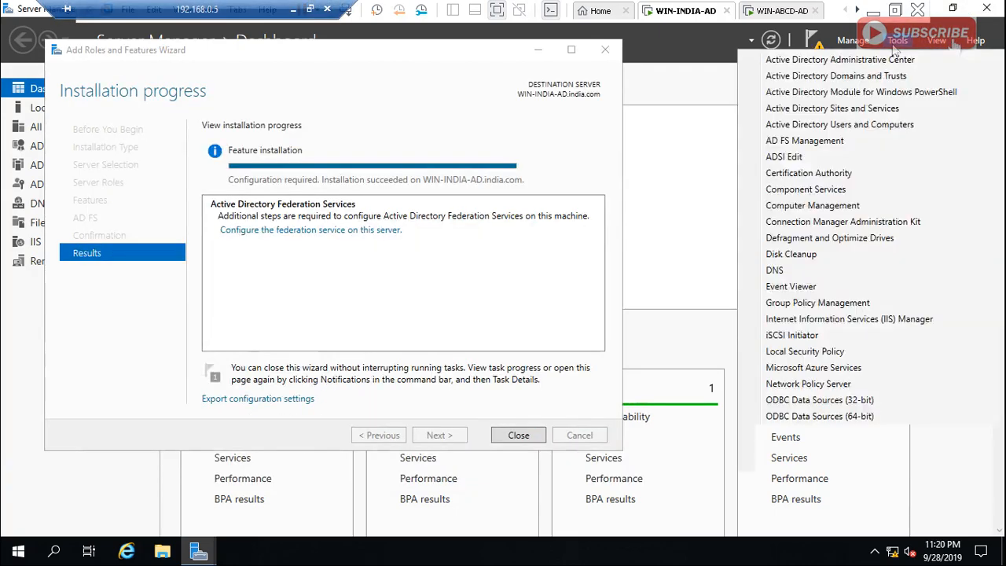
click(860, 132)
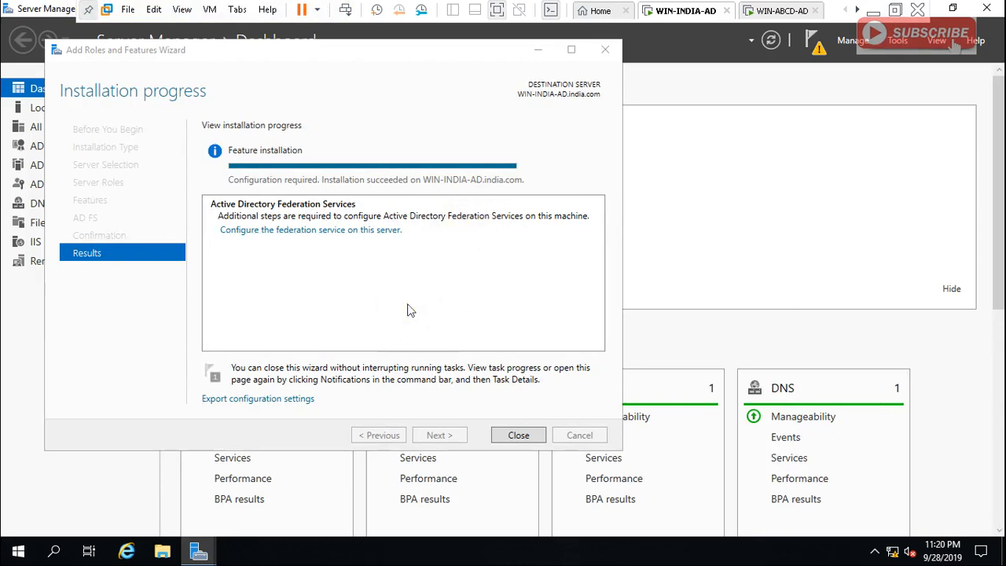
click(778, 11)
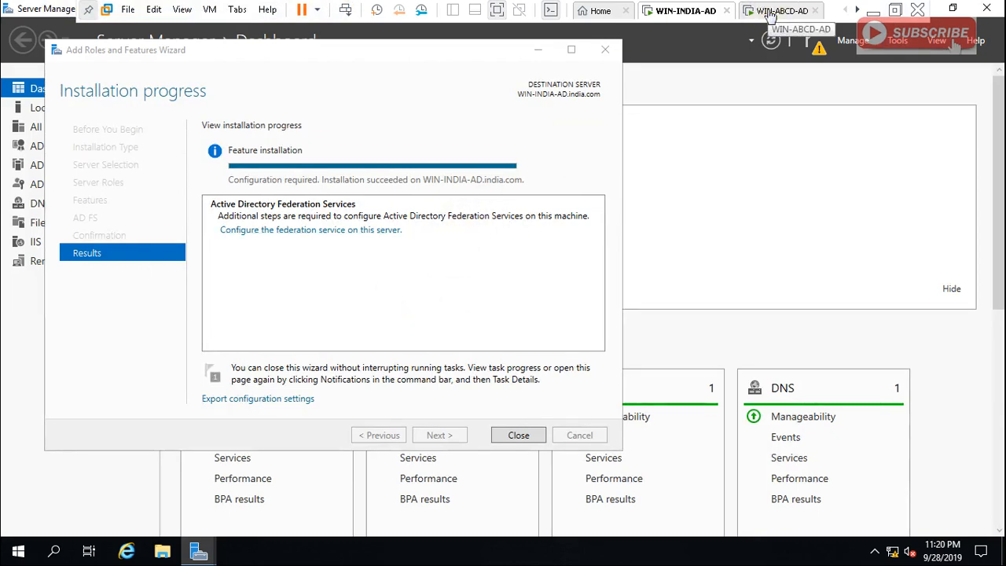
click(897, 44)
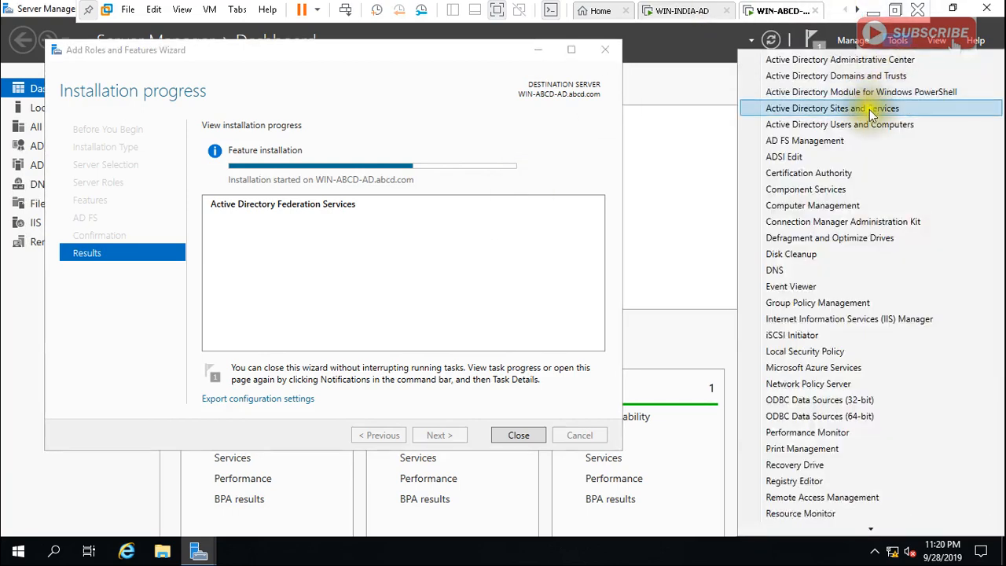
click(869, 124)
click(682, 10)
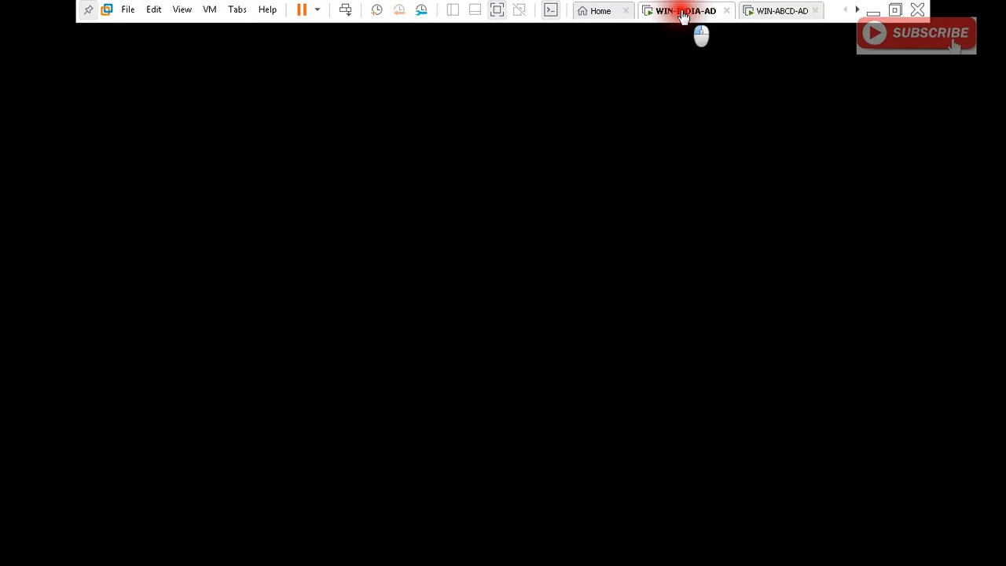
Step: Copy the built-in Administrator account in the Users container of india.com, giving the new user the first name and logon name fadmin
click(114, 161)
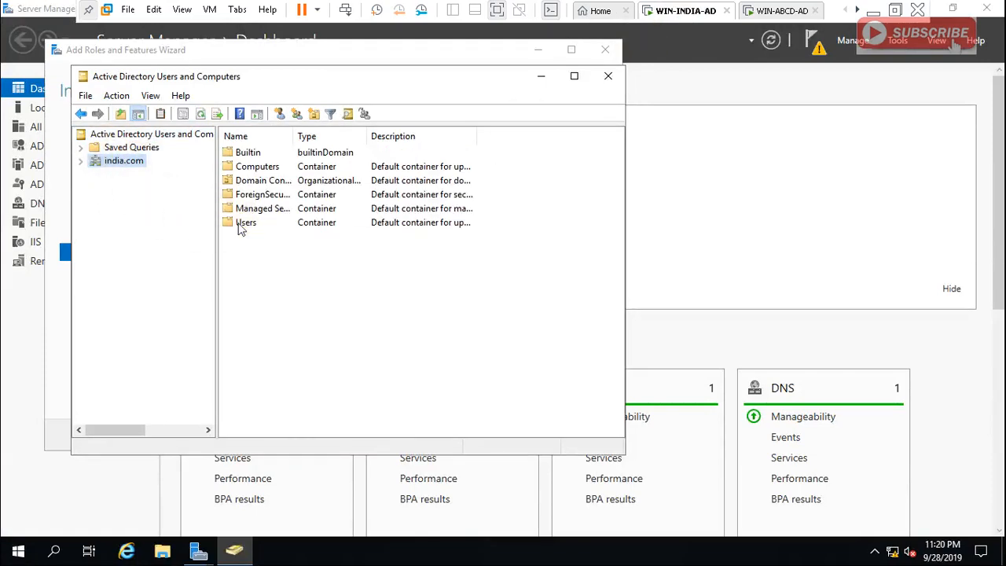
double_click(241, 224)
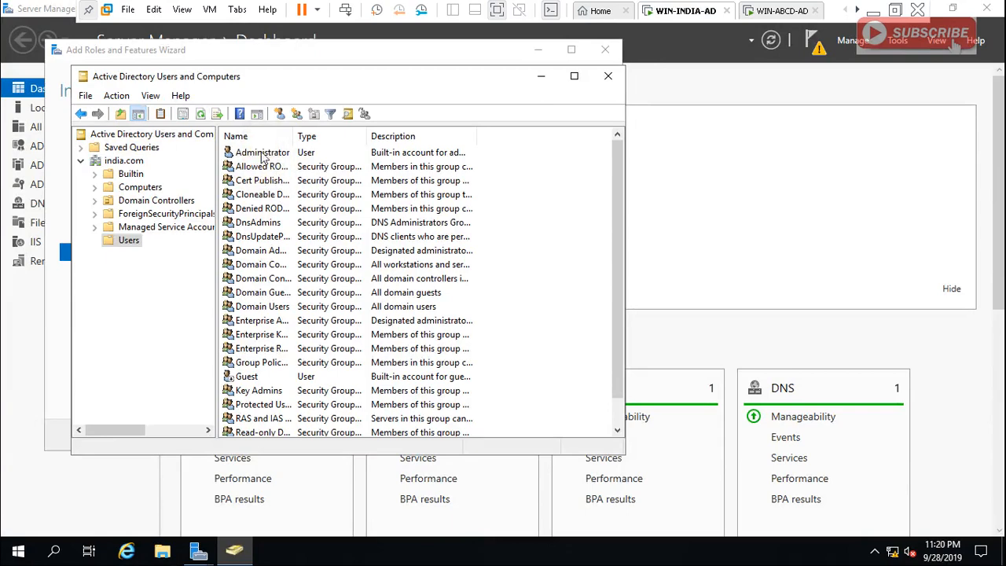
right_click(264, 158)
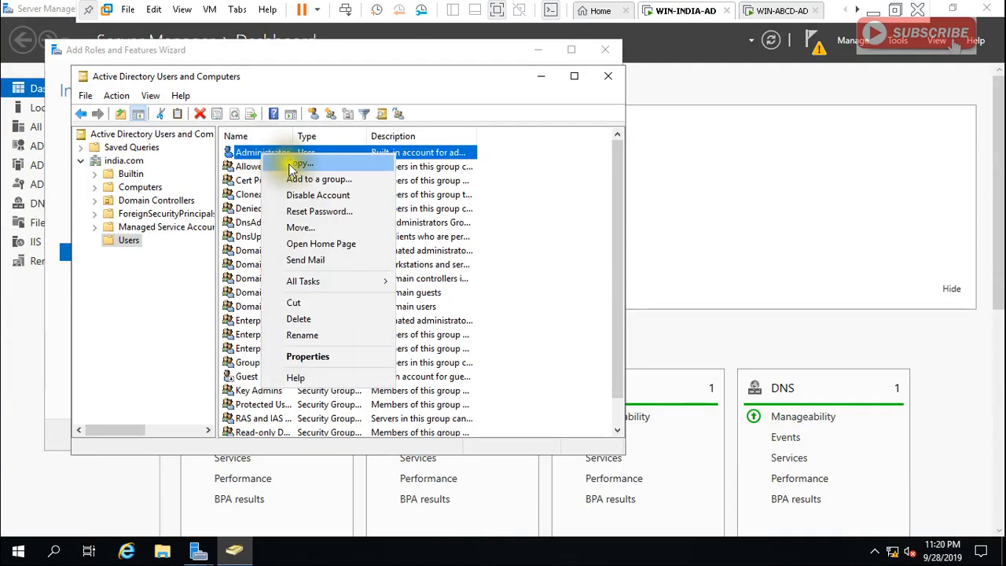
click(297, 162)
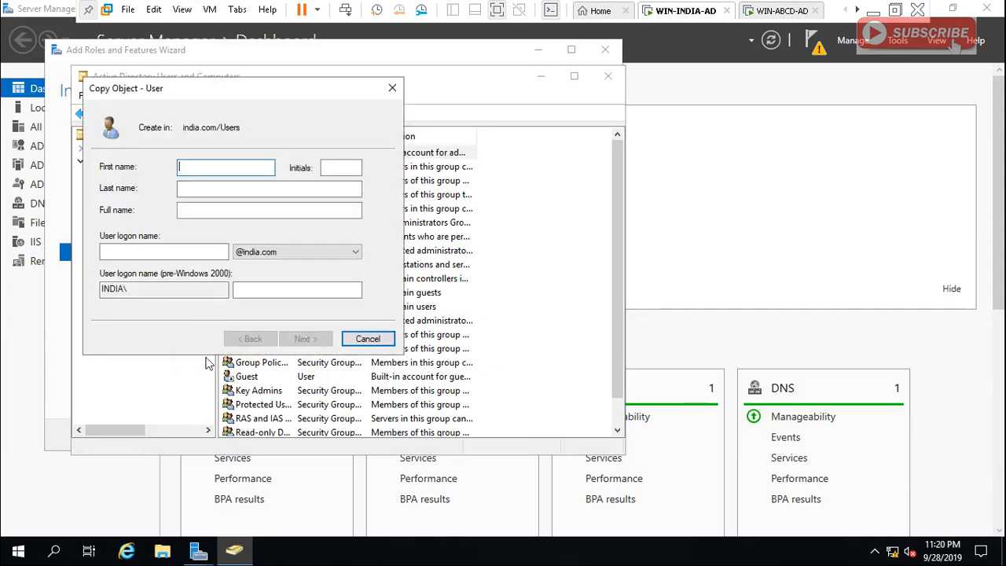
text(fadmin)
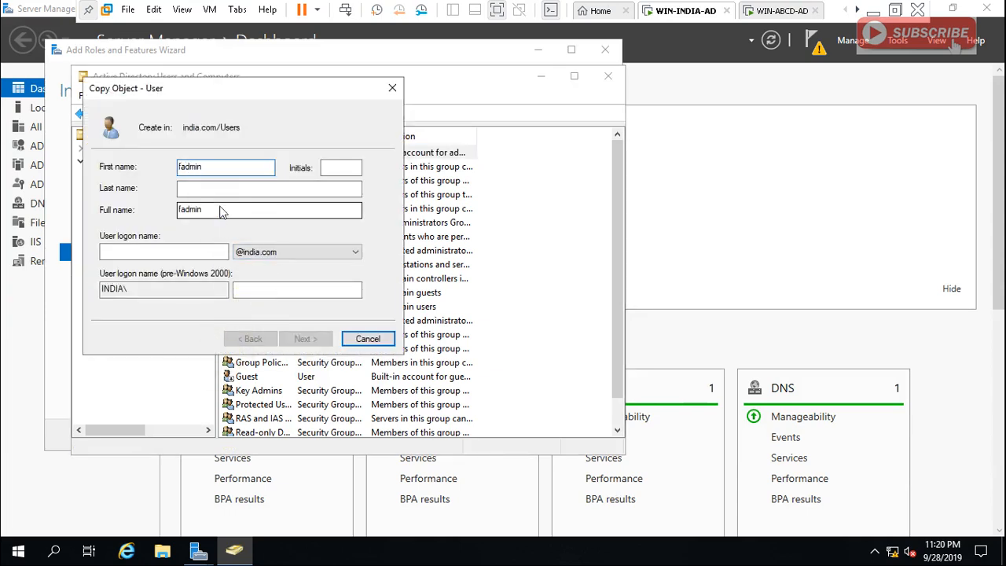
key(Tab)
key(Tab)
key(Tab)
key(Tab)
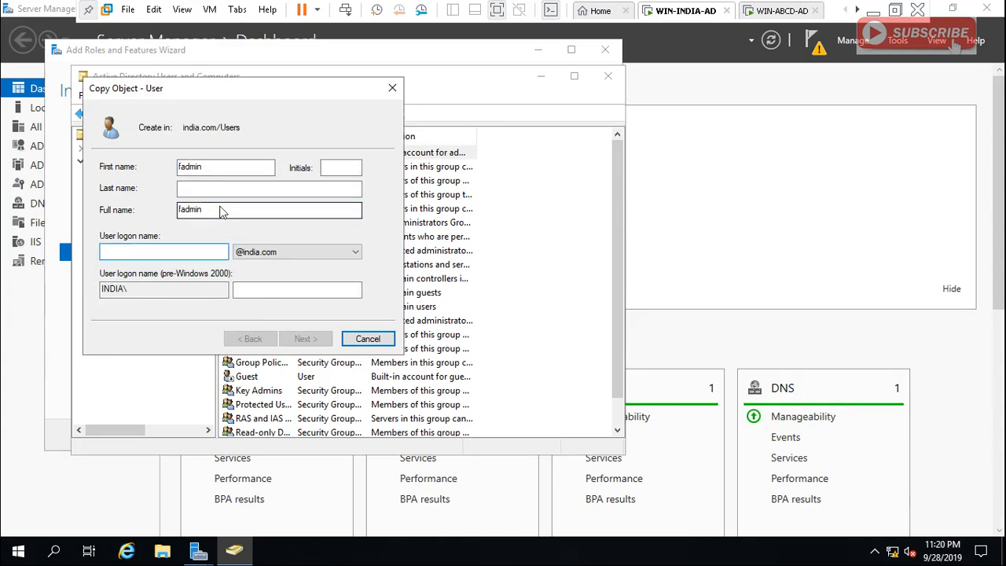
text(fadmin)
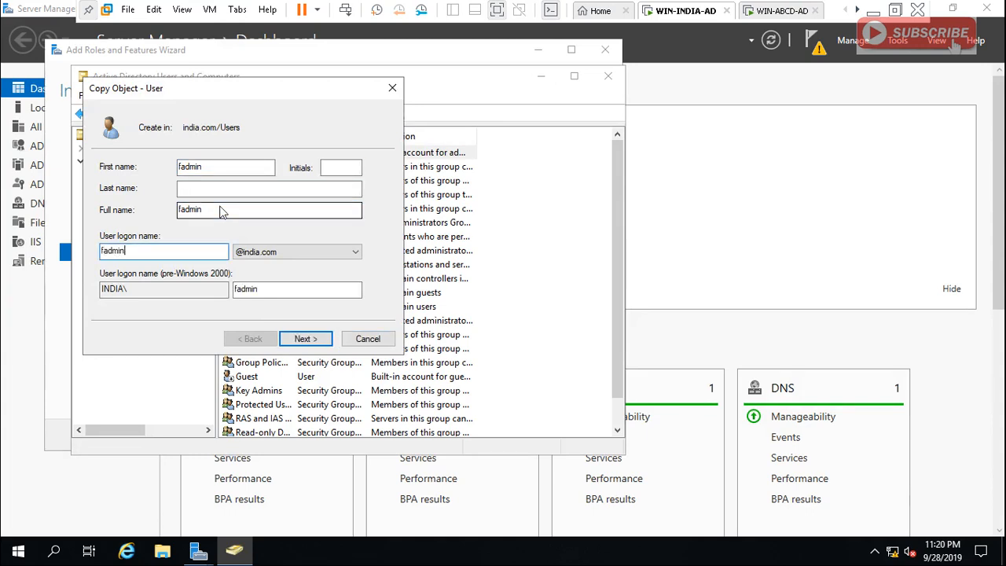
key(Tab)
click(305, 339)
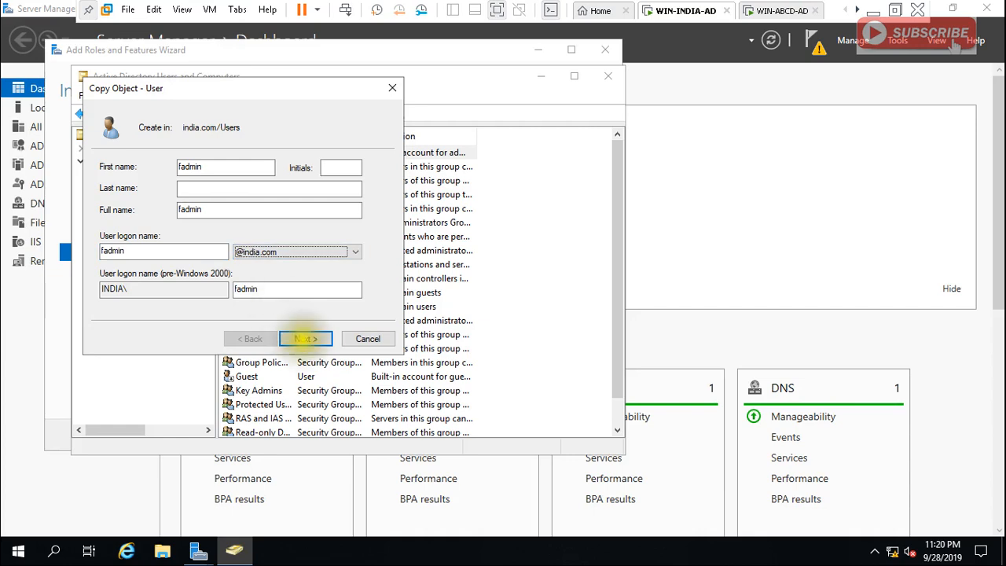
click(305, 338)
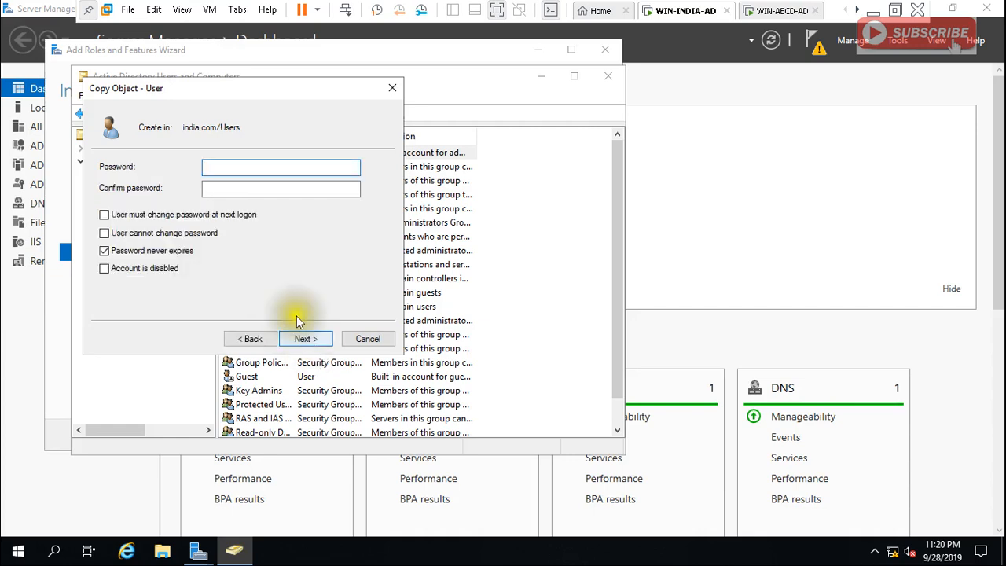
Step: Enter and confirm the account password, set that the user cannot change it, and finish creating the fadmin user
click(192, 232)
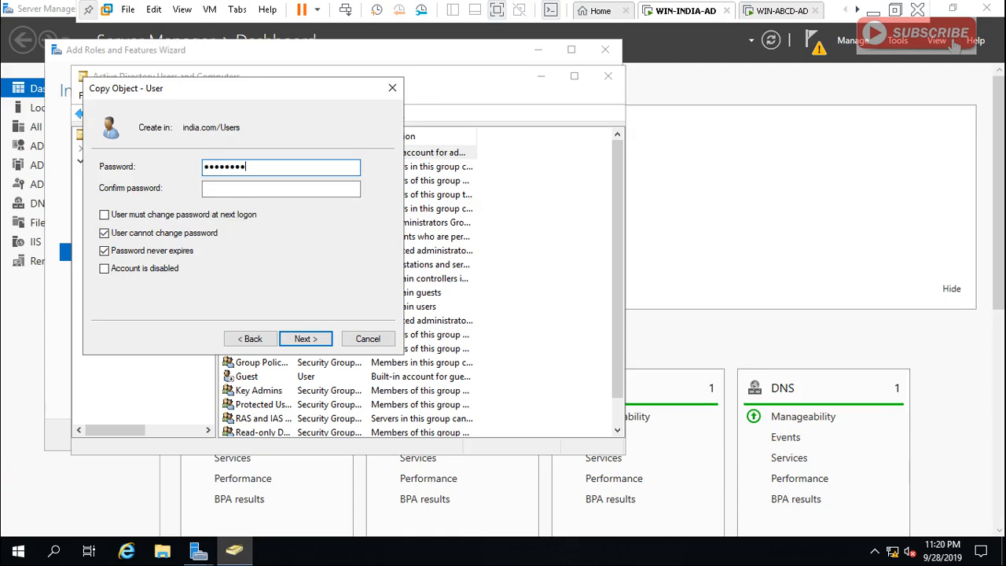
key(Tab)
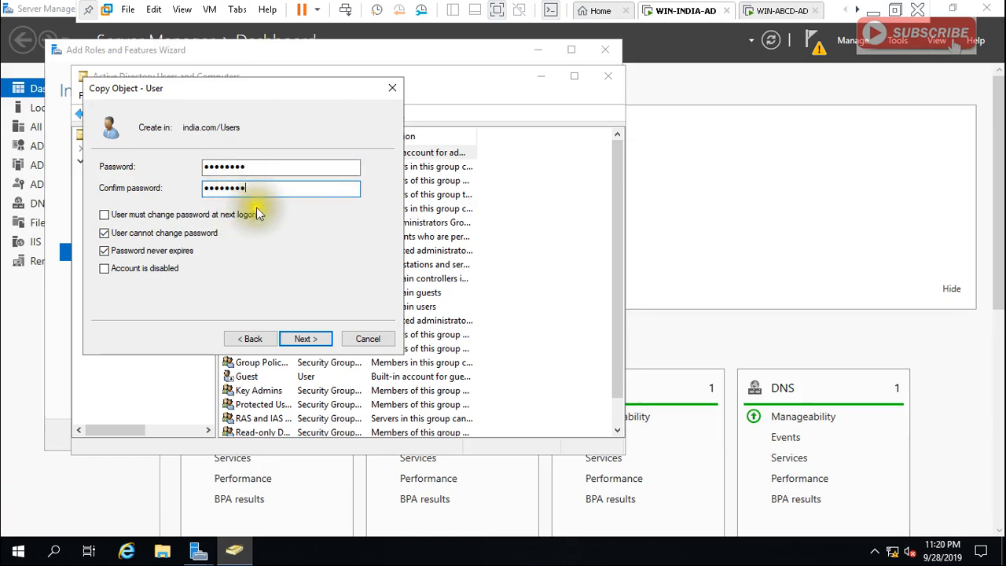
click(305, 338)
click(305, 339)
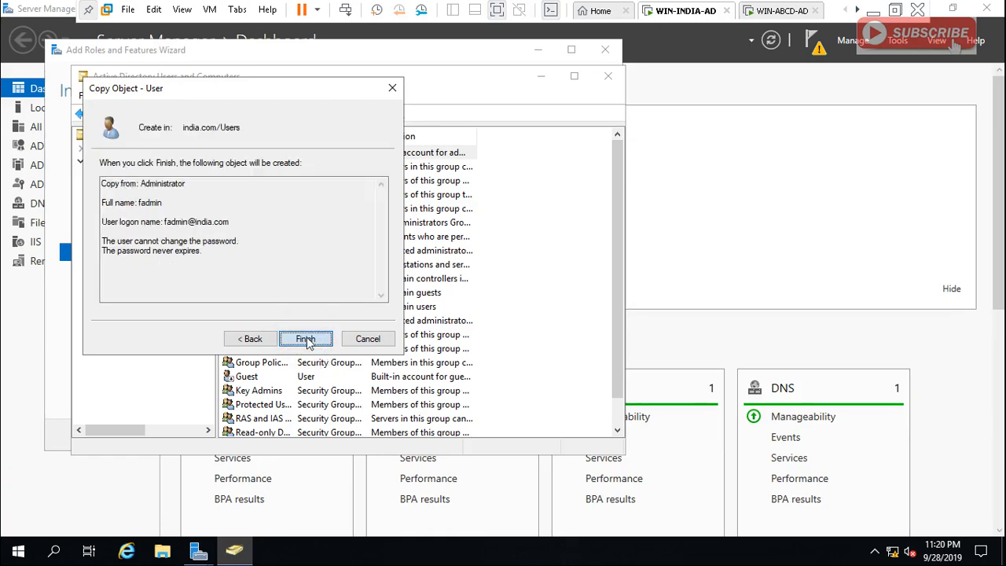
Step: On WIN-ABCD-AD, copy the Administrator account in the Users container of abcd.com, using fadmin as first name and logon name
click(758, 12)
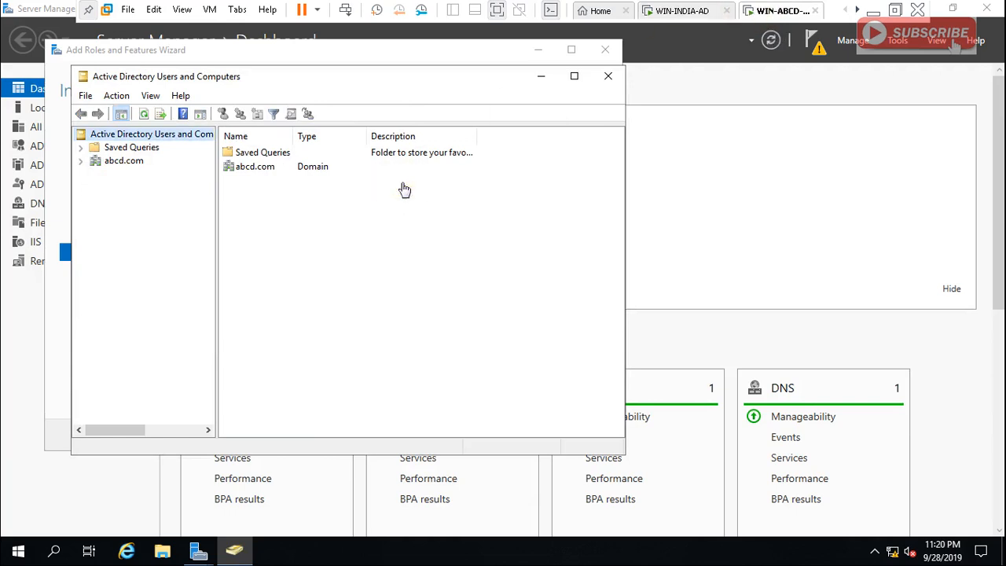
click(110, 165)
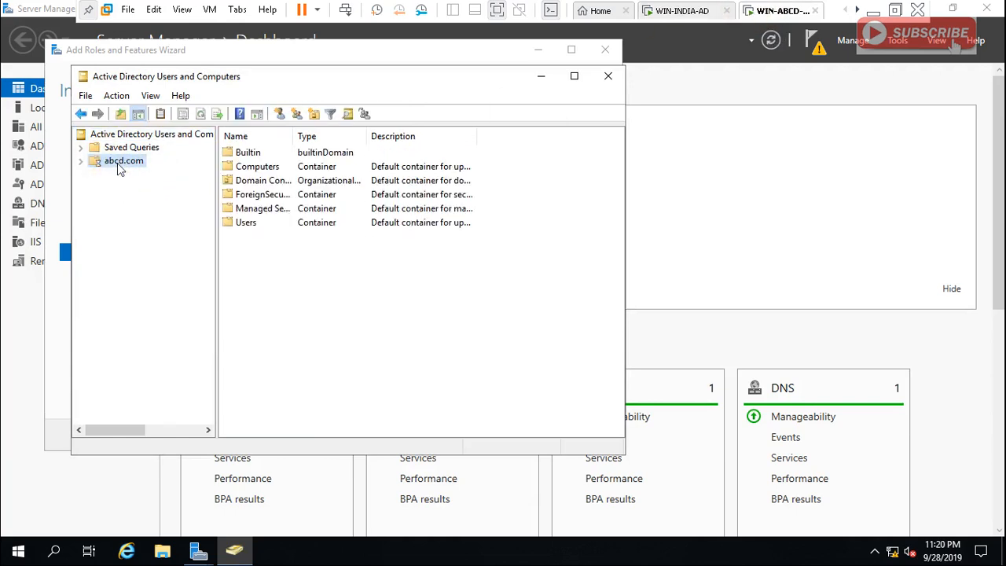
double_click(248, 224)
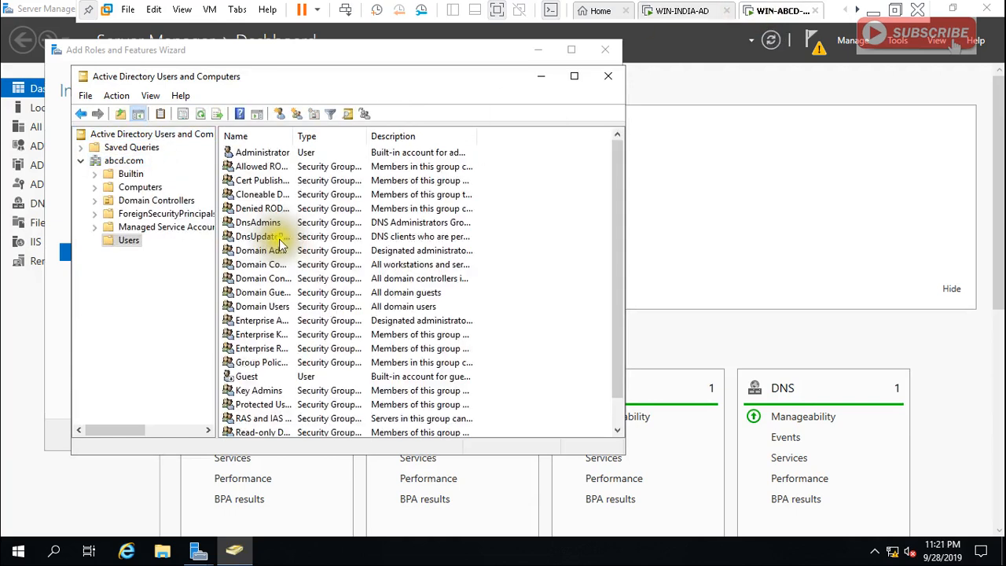
click(271, 158)
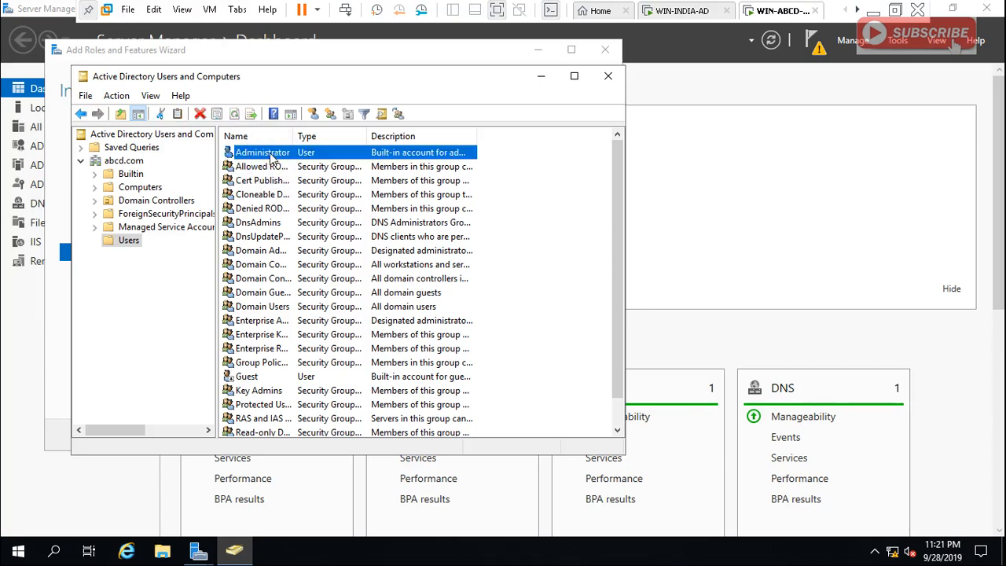
right_click(271, 156)
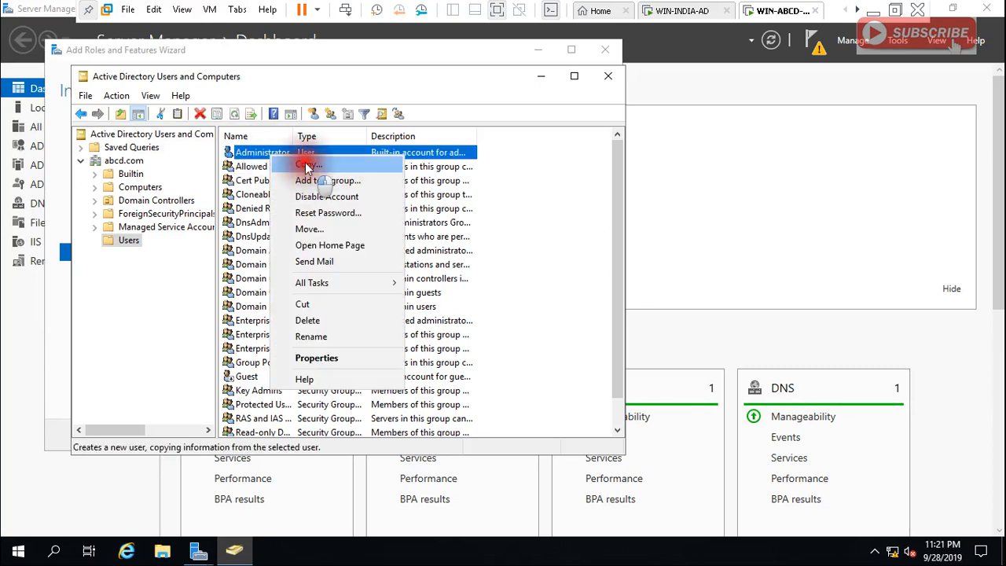
click(284, 179)
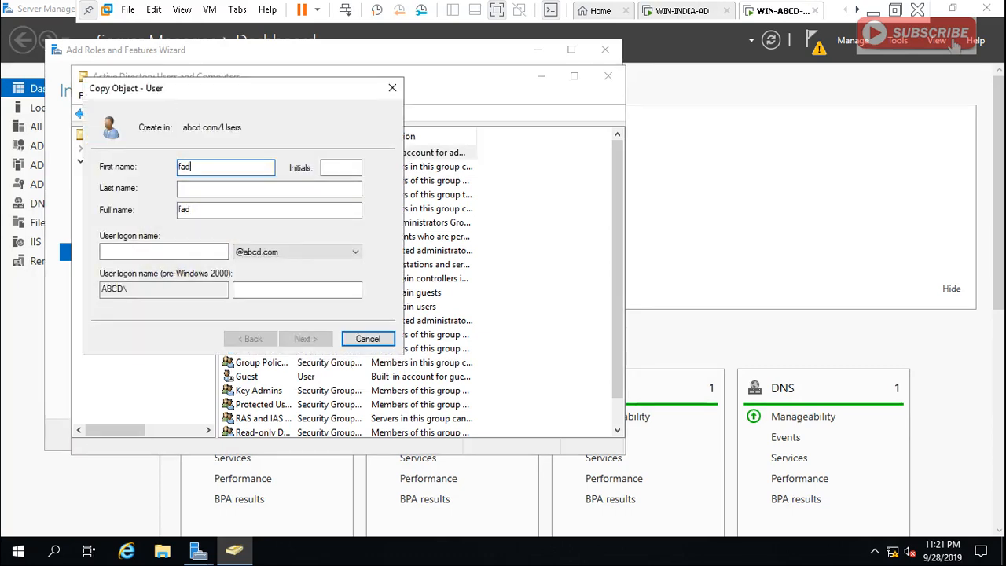
key(Tab)
key(Tab)
key(Tab)
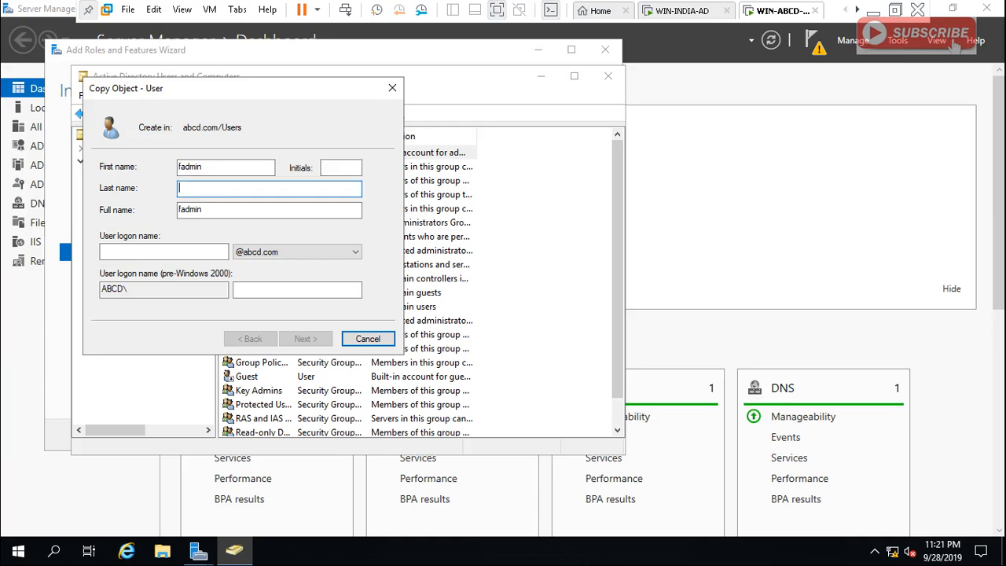
text(fadmin)
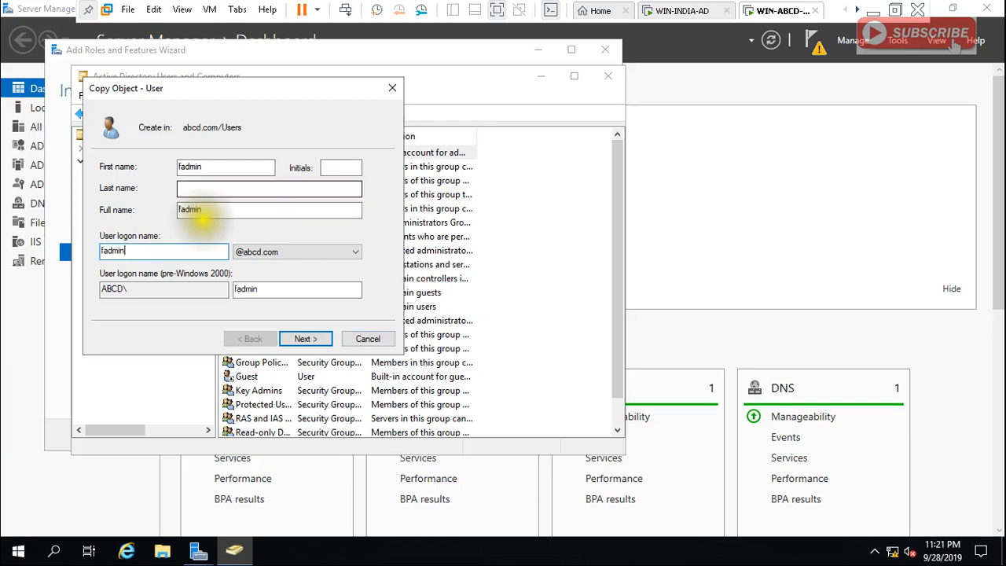
click(306, 339)
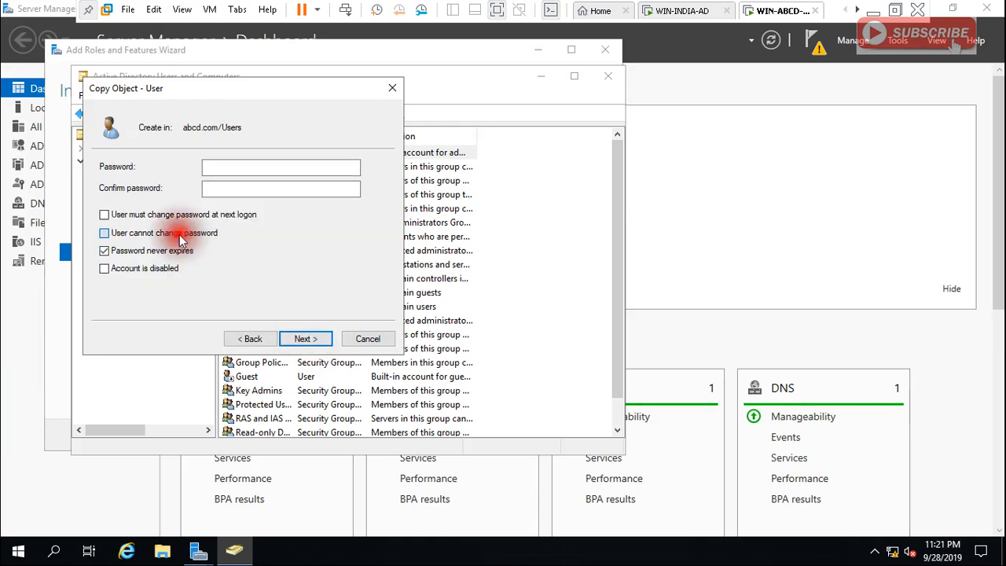
Step: Forbid the abcd.com fadmin user from changing the password, enter and confirm the account password, and create the account
click(132, 232)
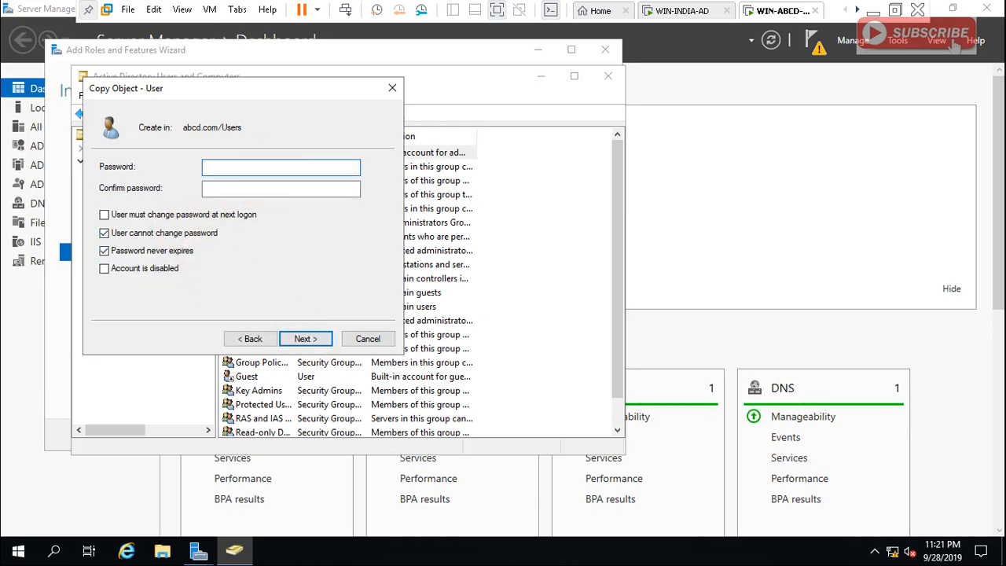
text(••••••••)
key(Tab)
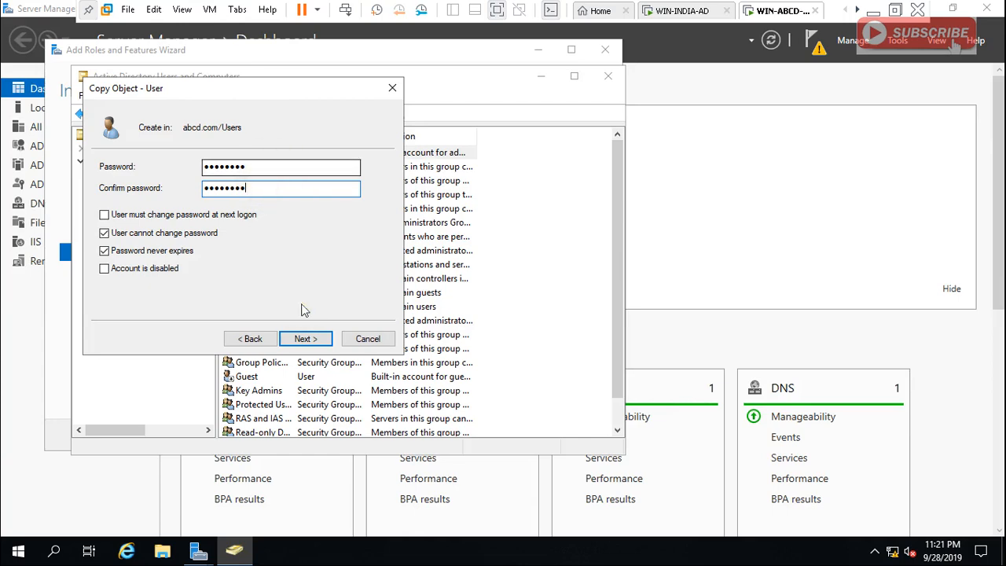
click(307, 339)
click(306, 338)
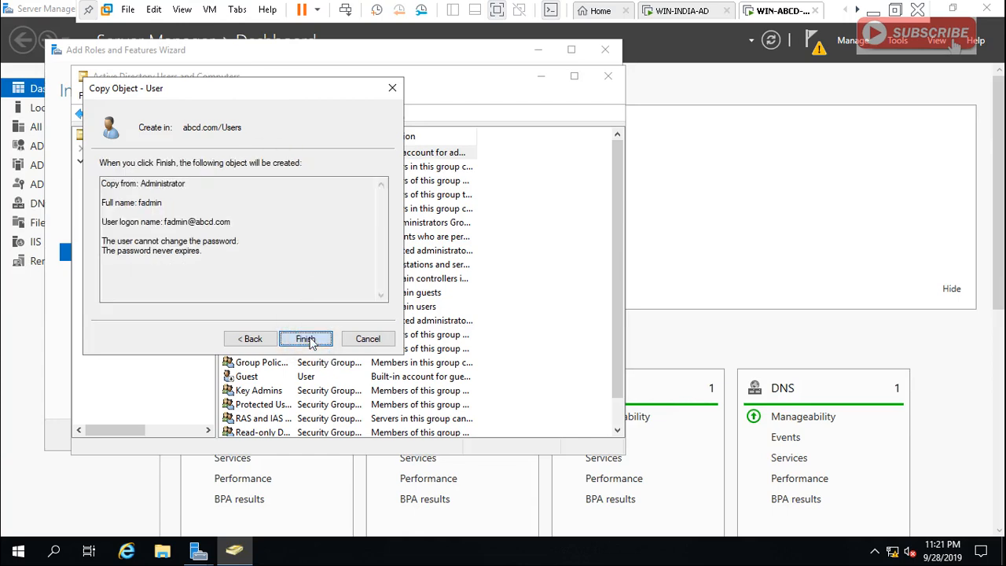
Step: Return to the AD FS configuration wizard on WIN-INDIA-AD and accept creating the first federation server in a farm with the current administrator account
click(685, 11)
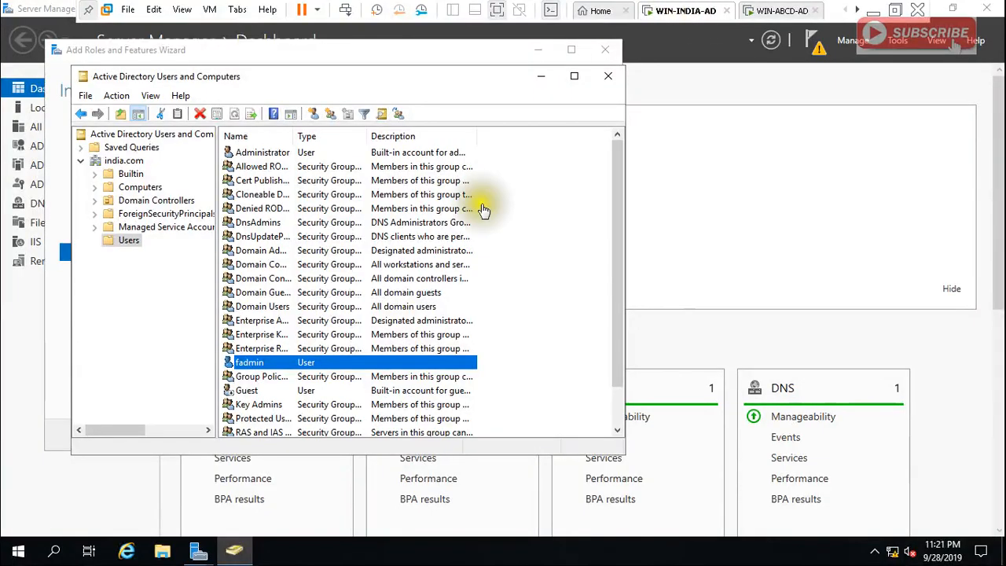
click(539, 75)
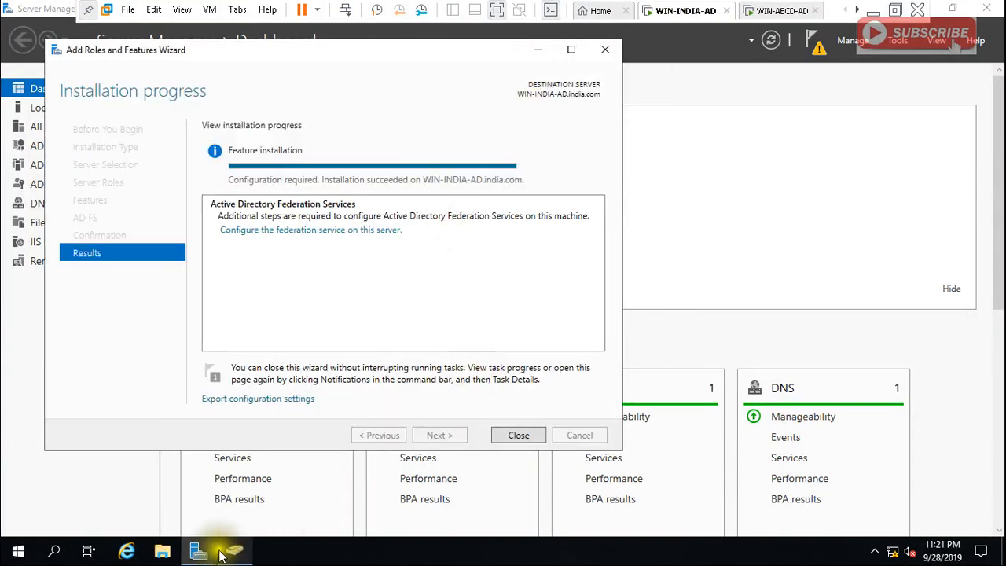
mouse_move(209, 541)
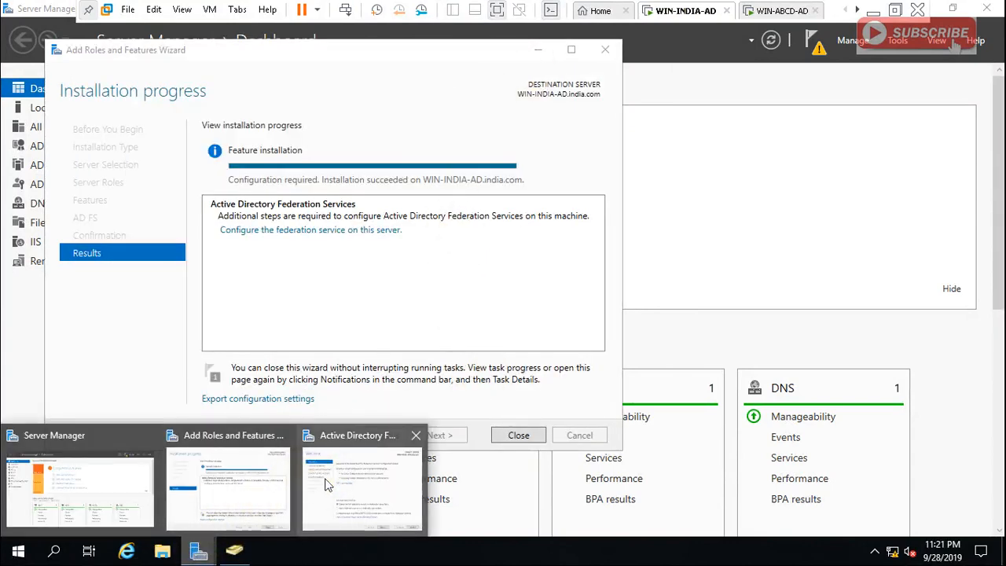
click(350, 481)
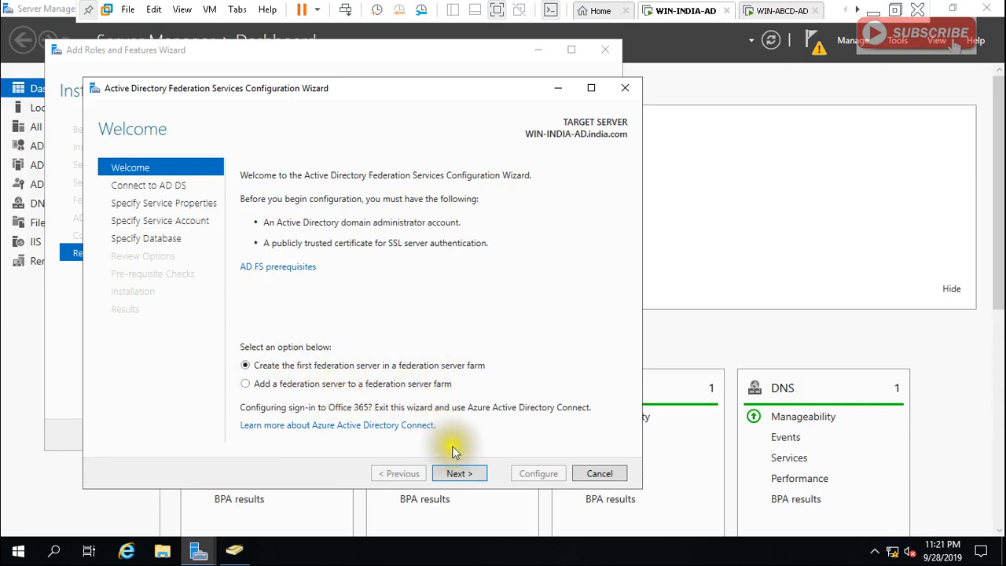
click(460, 473)
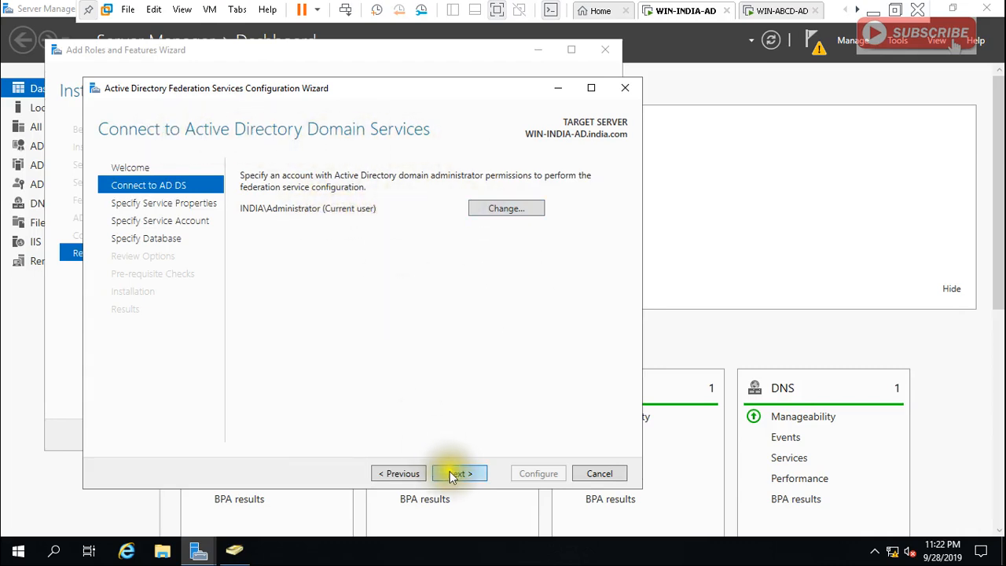
click(475, 473)
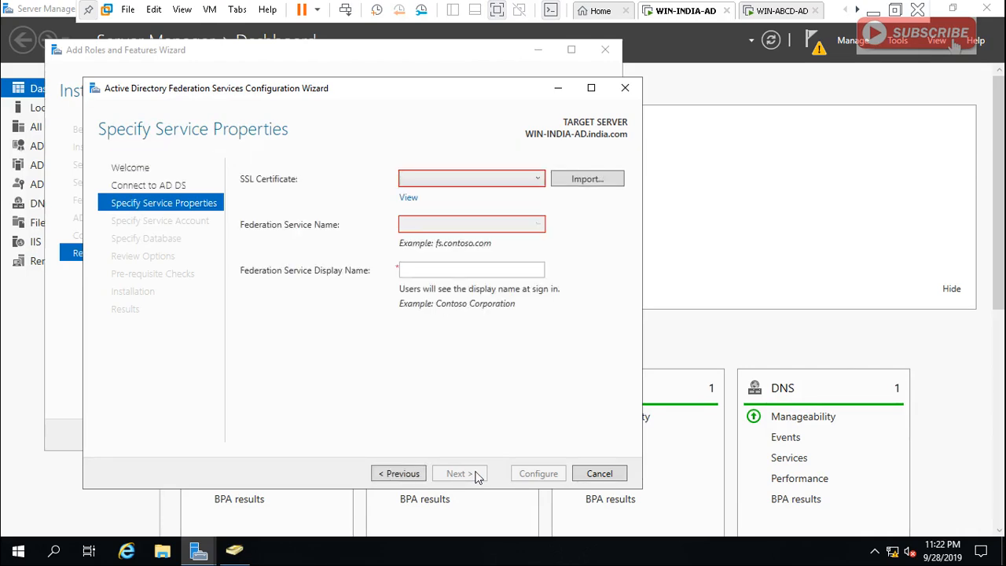
Step: Choose the first WIN-INDIA-AD.india.com entry as the SSL certificate and inspect the serial number in its certificate details
click(538, 179)
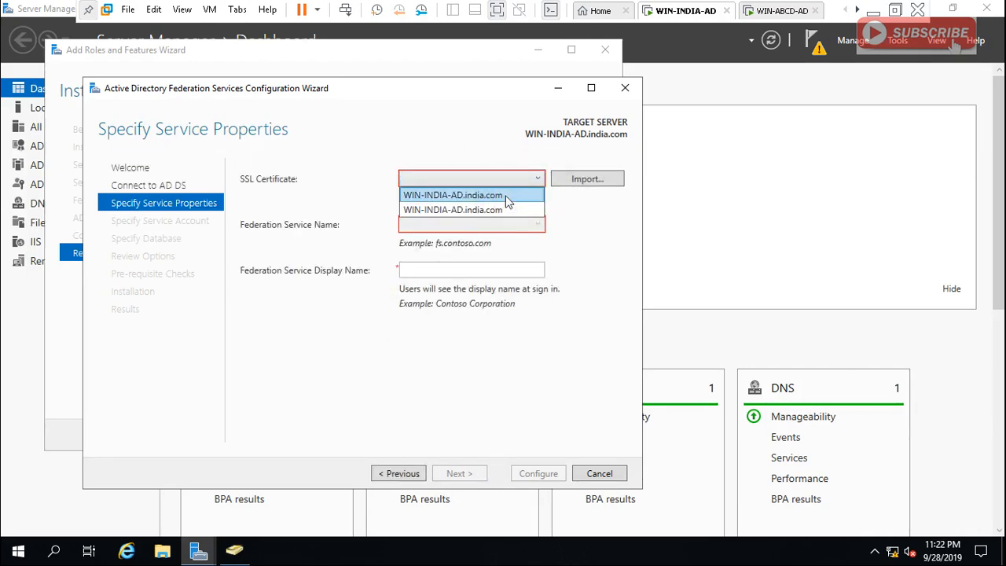
click(507, 195)
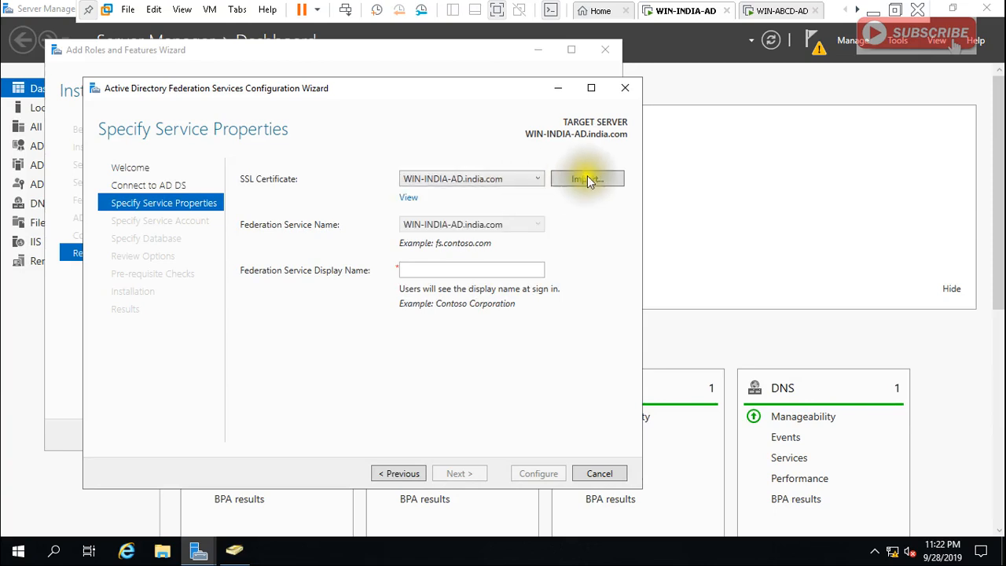
click(408, 198)
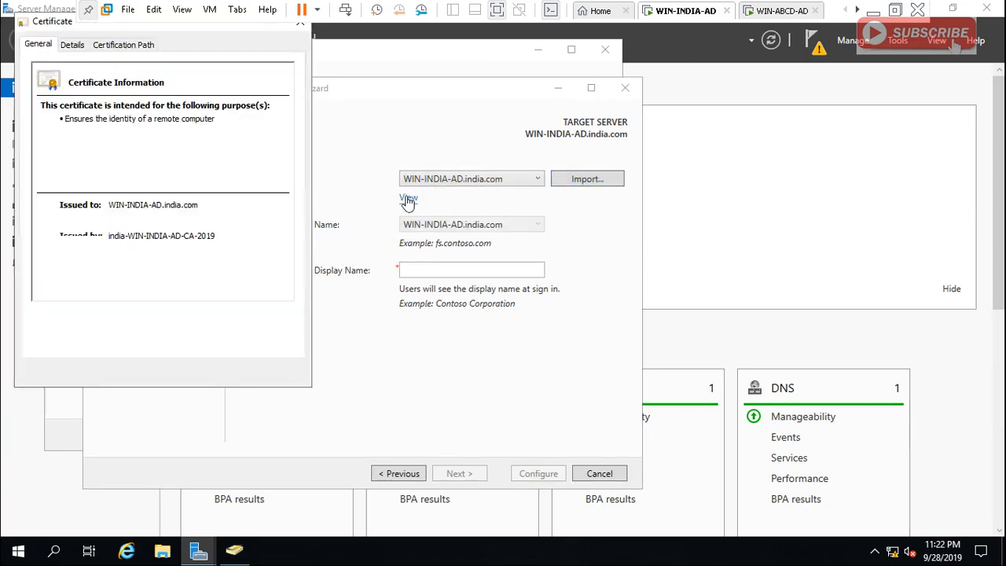
click(69, 46)
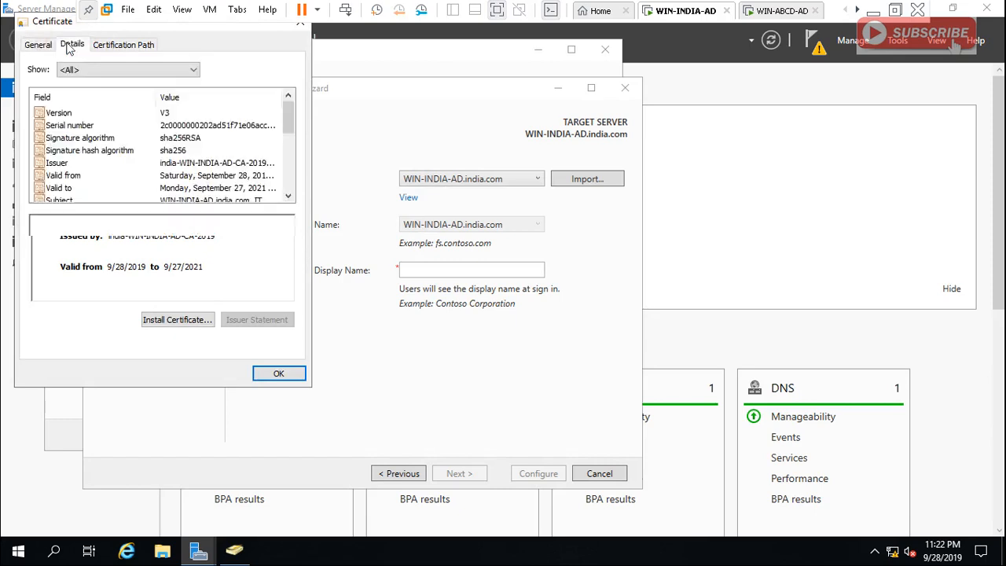
click(210, 128)
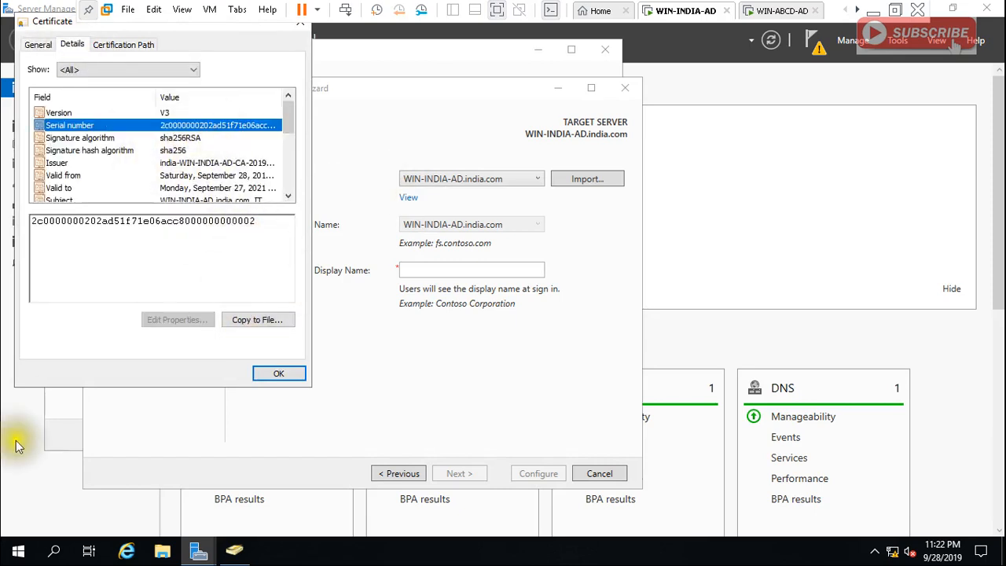
Step: Switch the SSL certificate to the second WIN-INDIA-AD.india.com entry and inspect the serial number in its certificate details
click(280, 374)
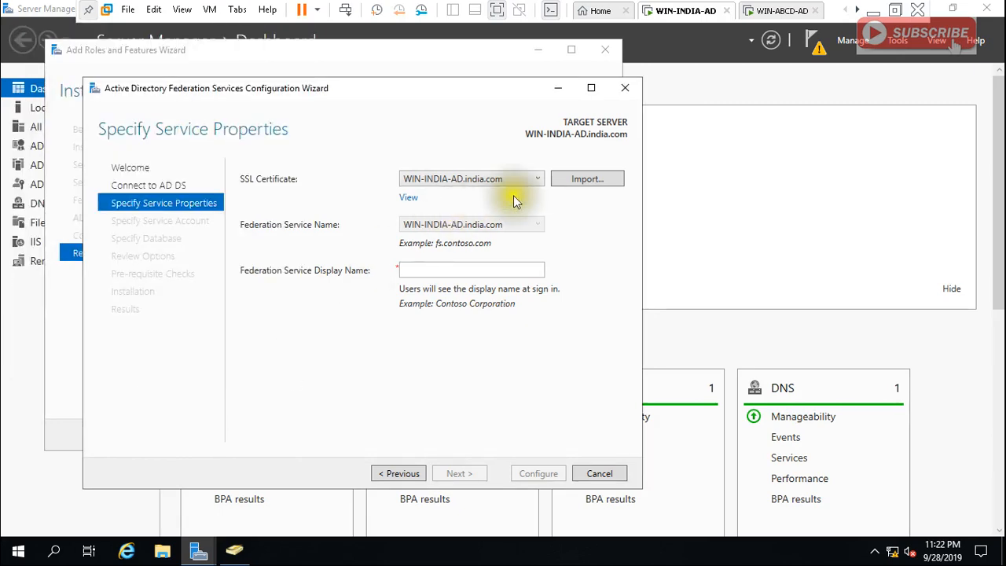
click(536, 181)
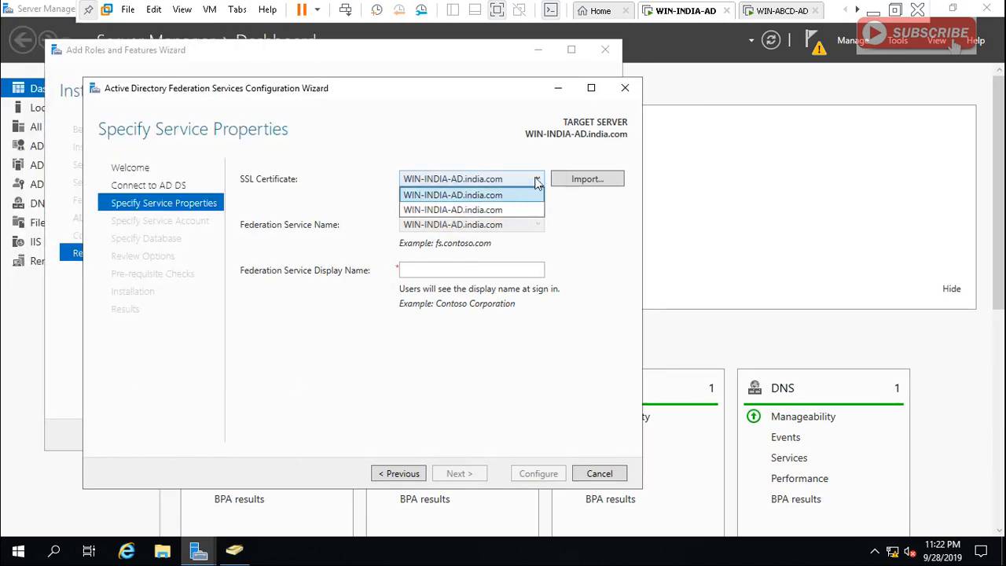
click(505, 209)
click(408, 199)
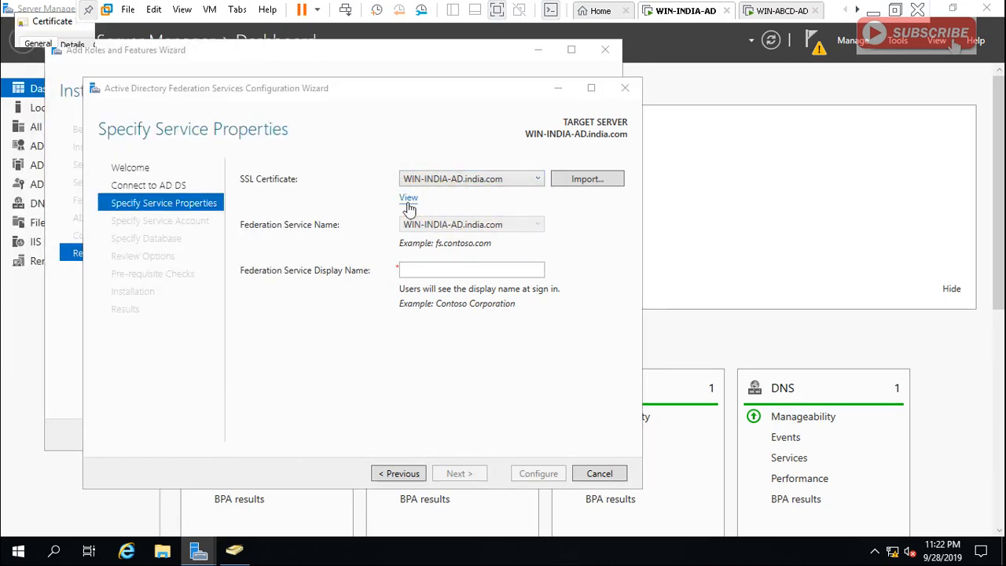
click(72, 45)
click(190, 127)
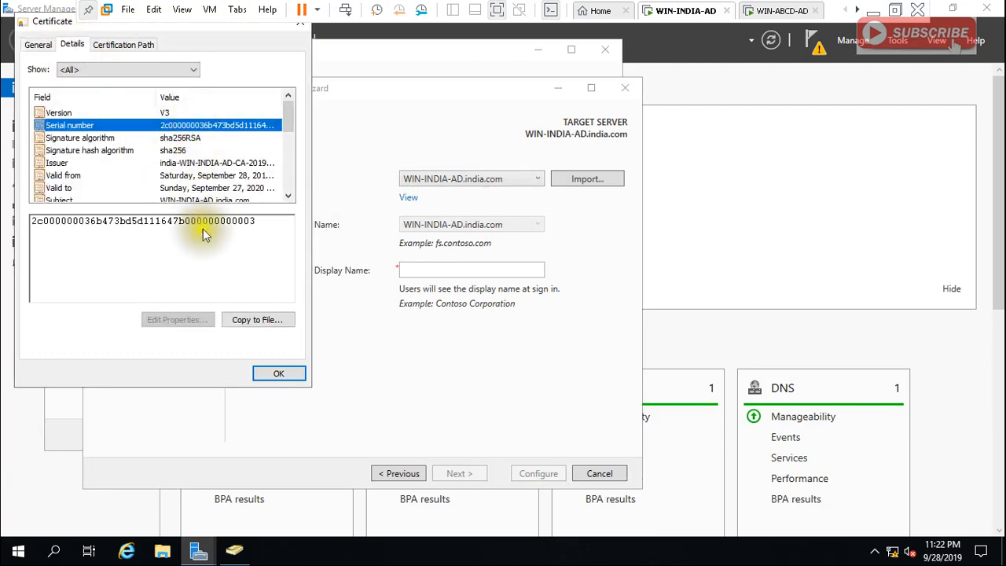
click(275, 375)
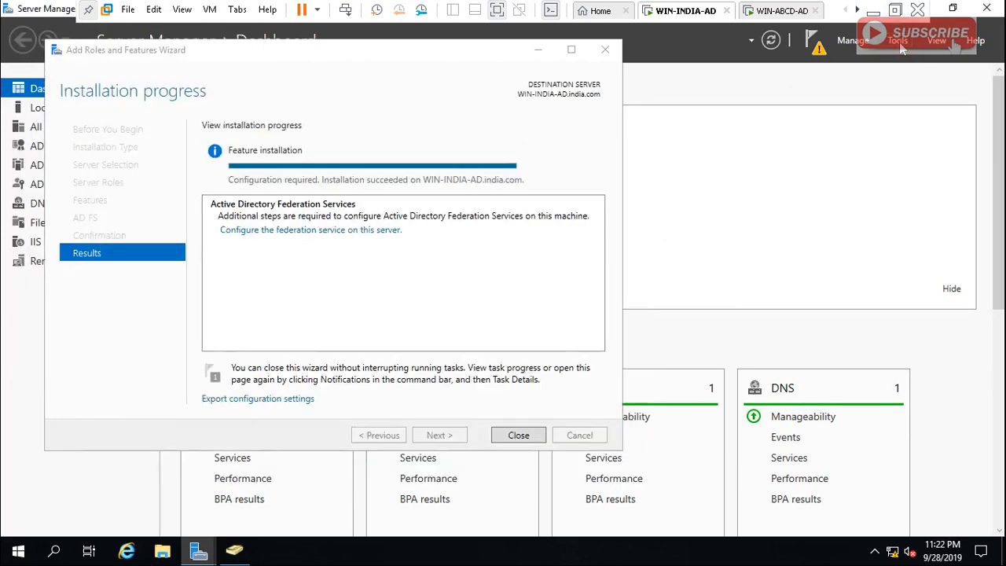
Step: Set the configuration wizard aside and view the server certificates of WIN-INDIA-AD in Internet Information Services (IIS) Manager
click(900, 44)
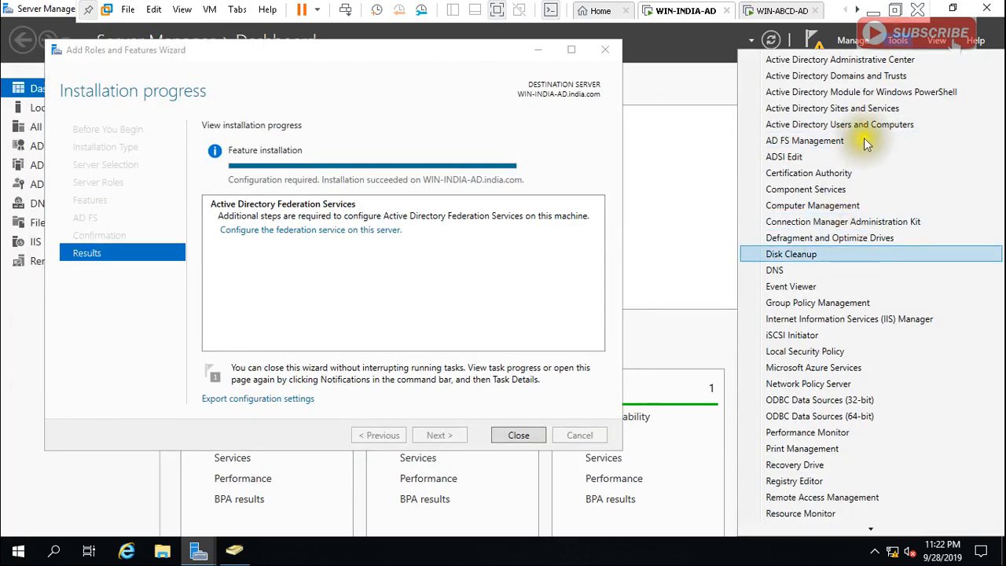
click(855, 320)
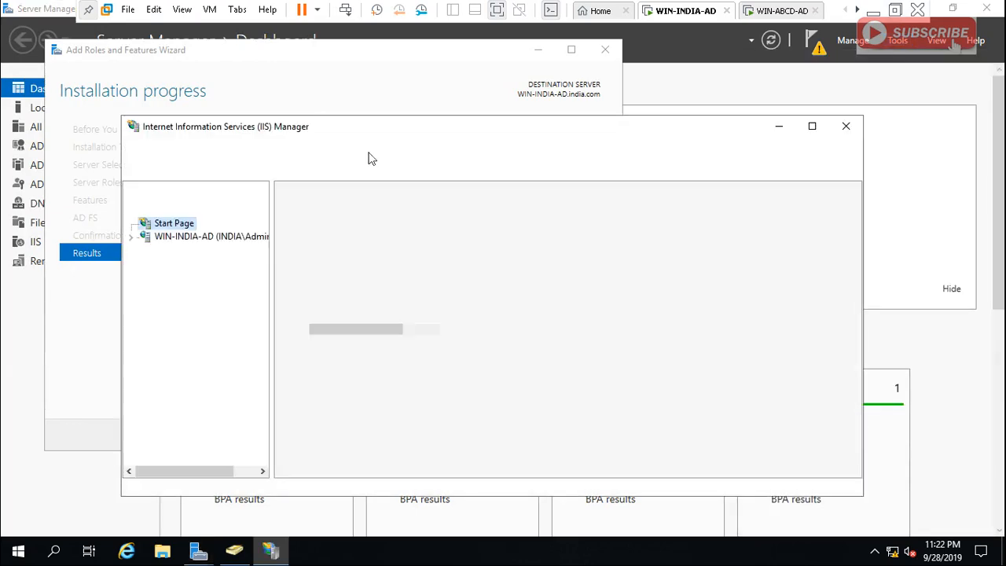
click(241, 243)
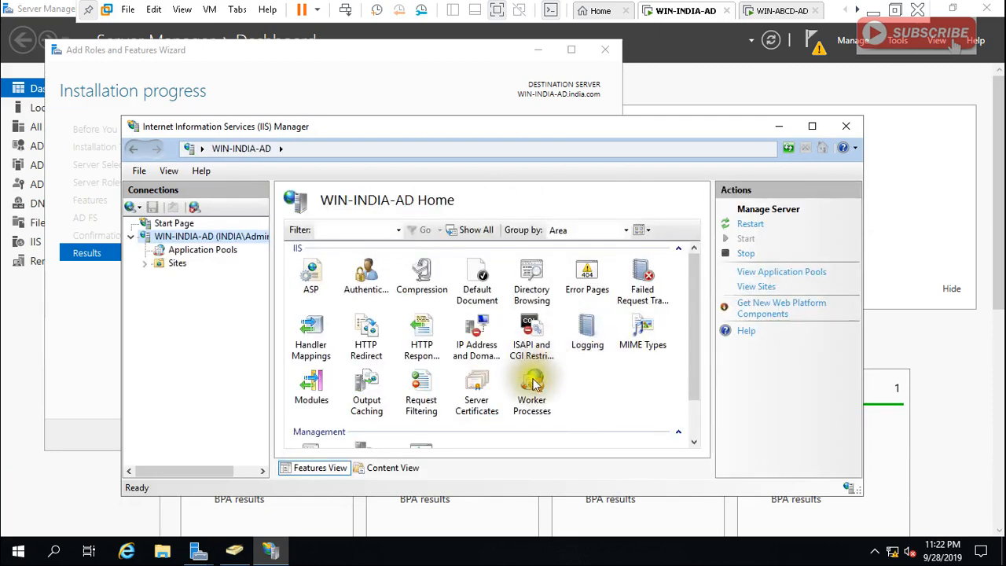
double_click(477, 389)
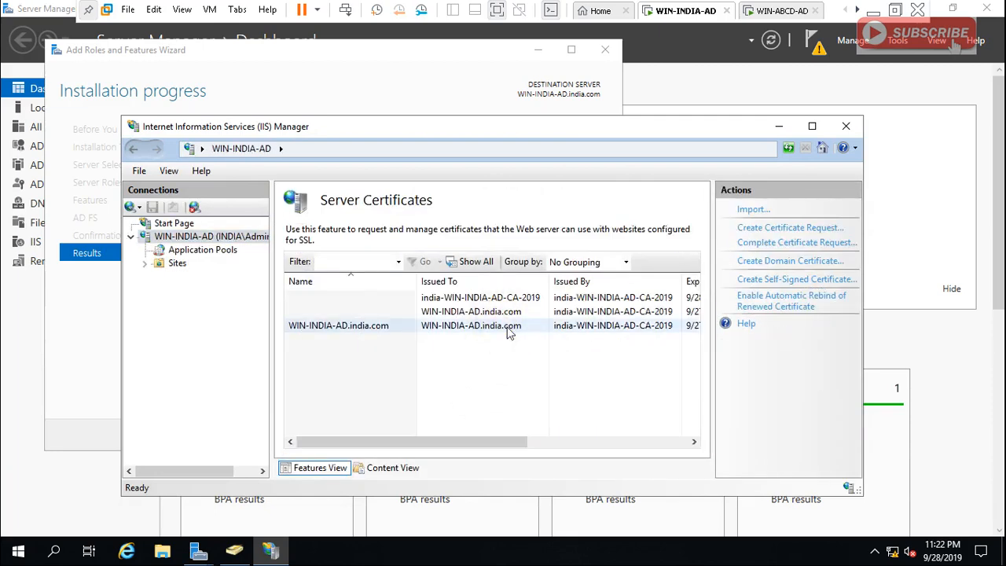
Step: Inspect the serial number of the certificate named WIN-INDIA-AD.india.com, and close IIS Manager
double_click(508, 333)
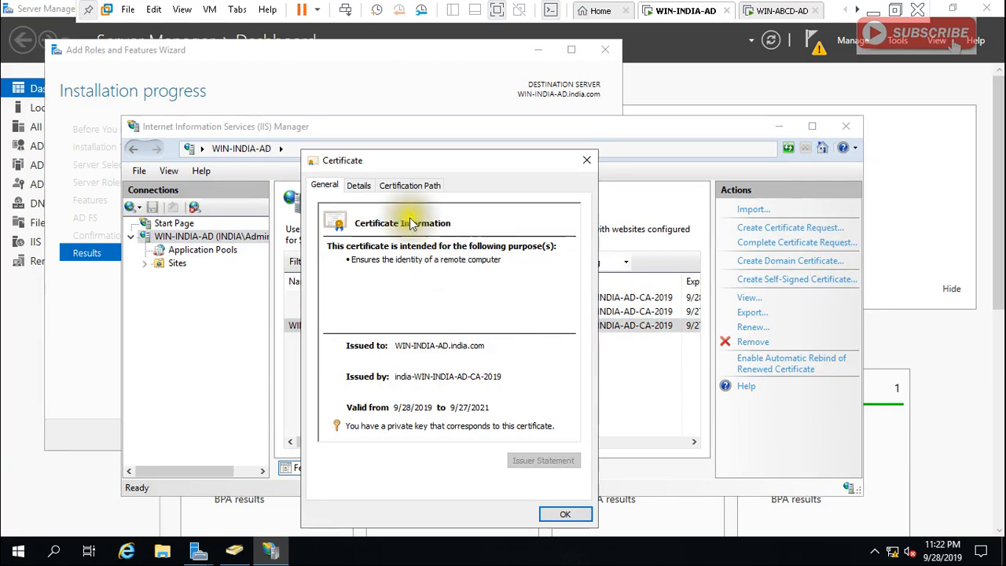
click(359, 185)
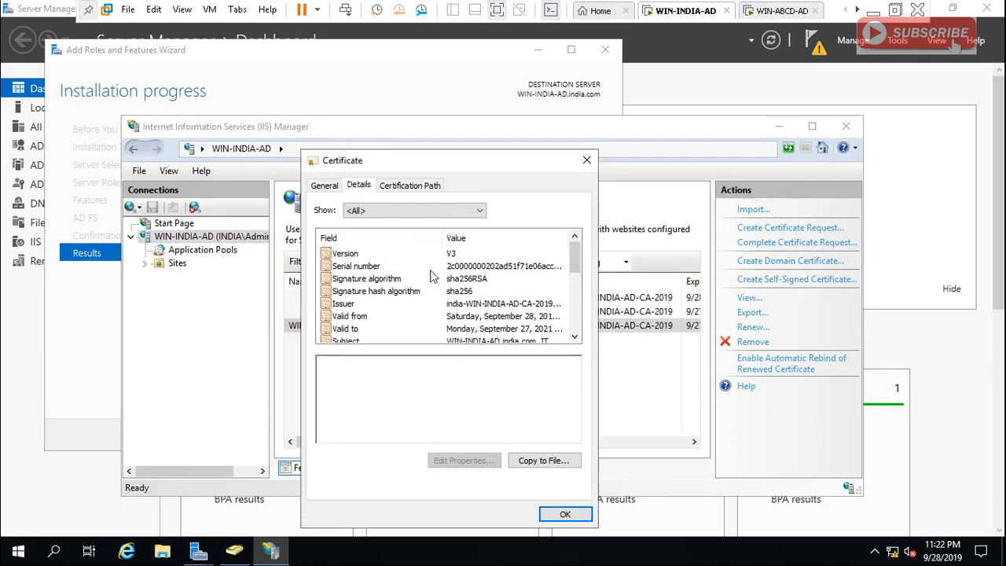
click(476, 267)
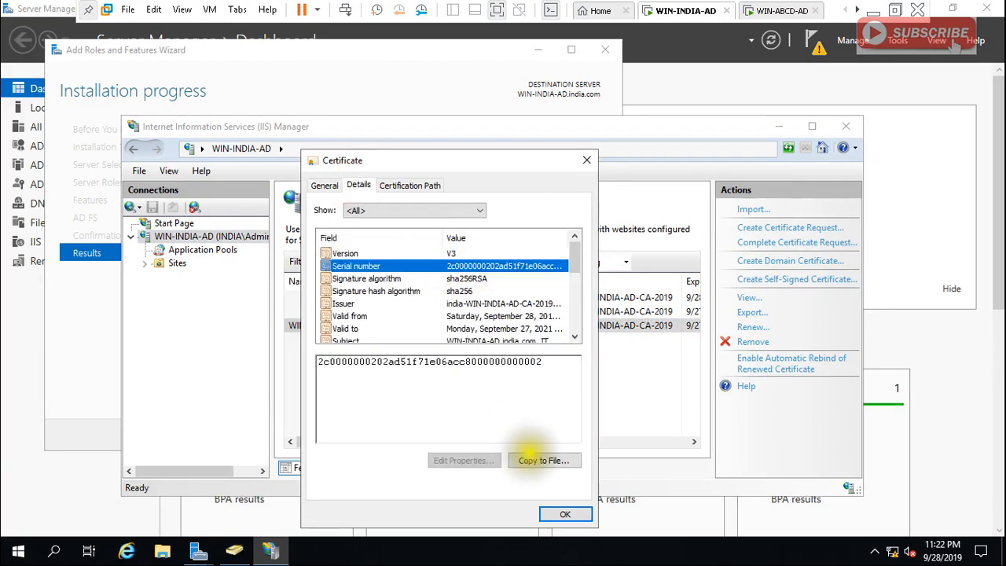
click(567, 513)
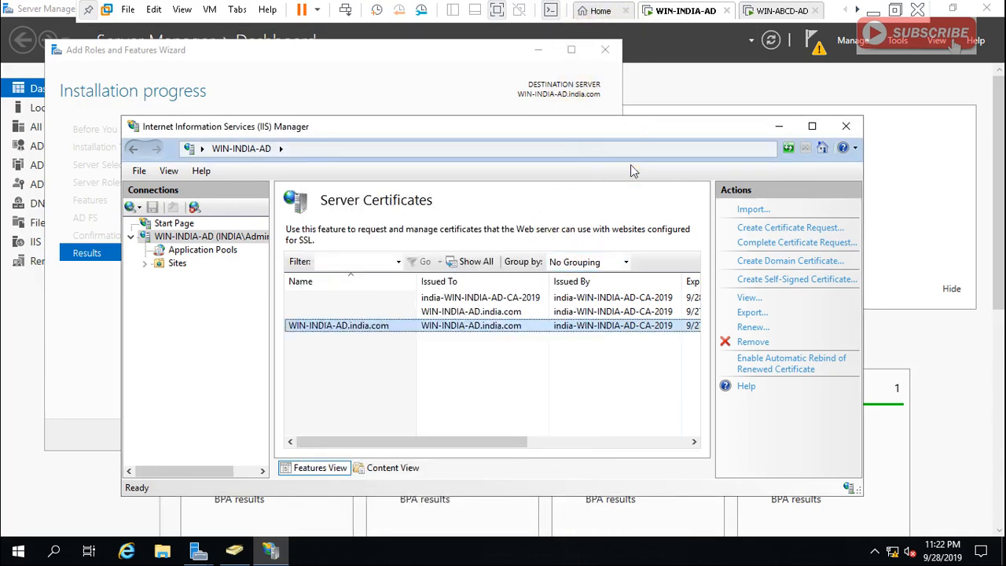
click(842, 127)
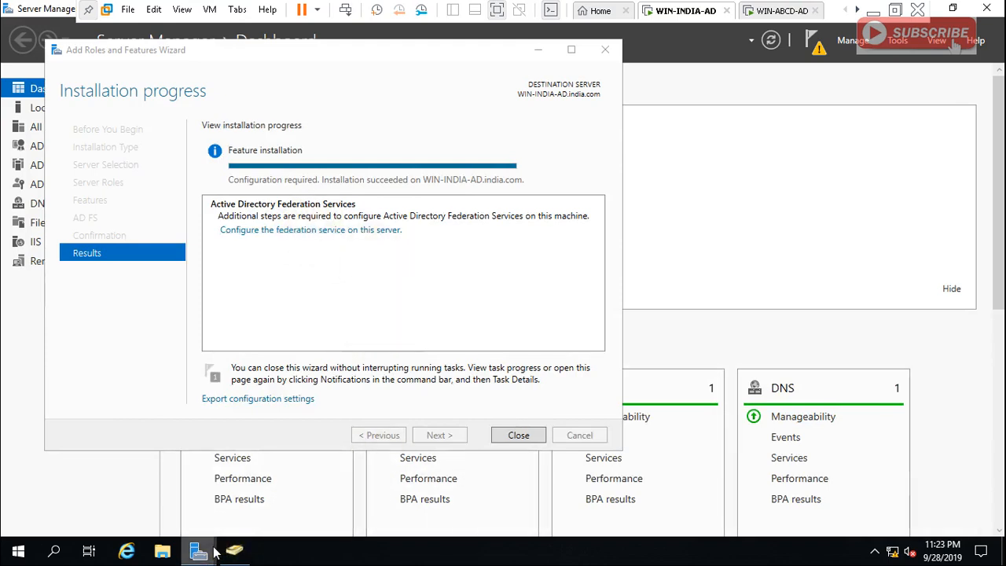
Step: Return to the AD FS configuration wizard, choose the first WIN-INDIA-AD.india.com entry as the SSL certificate, and verify its serial number
mouse_move(199, 550)
click(357, 507)
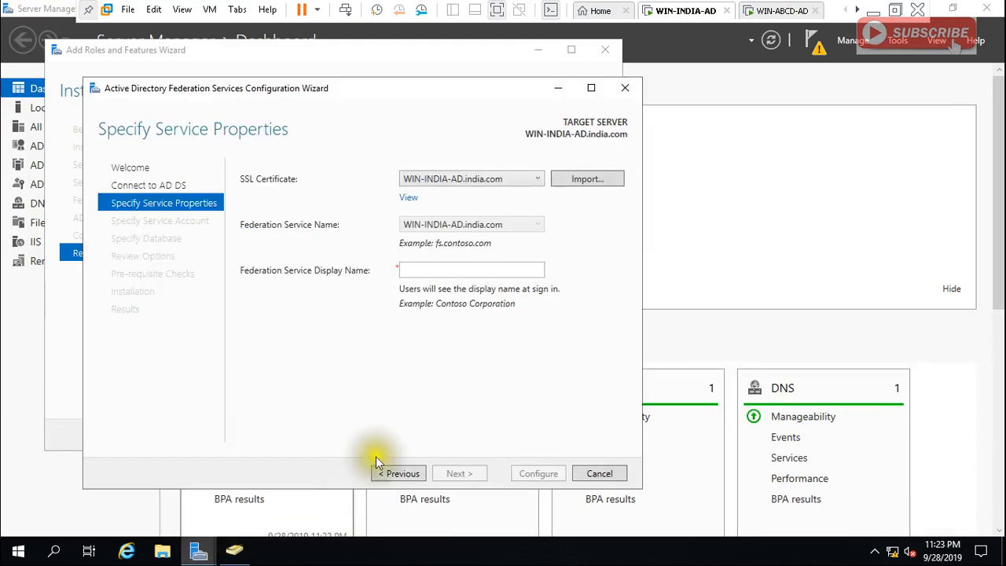
click(537, 183)
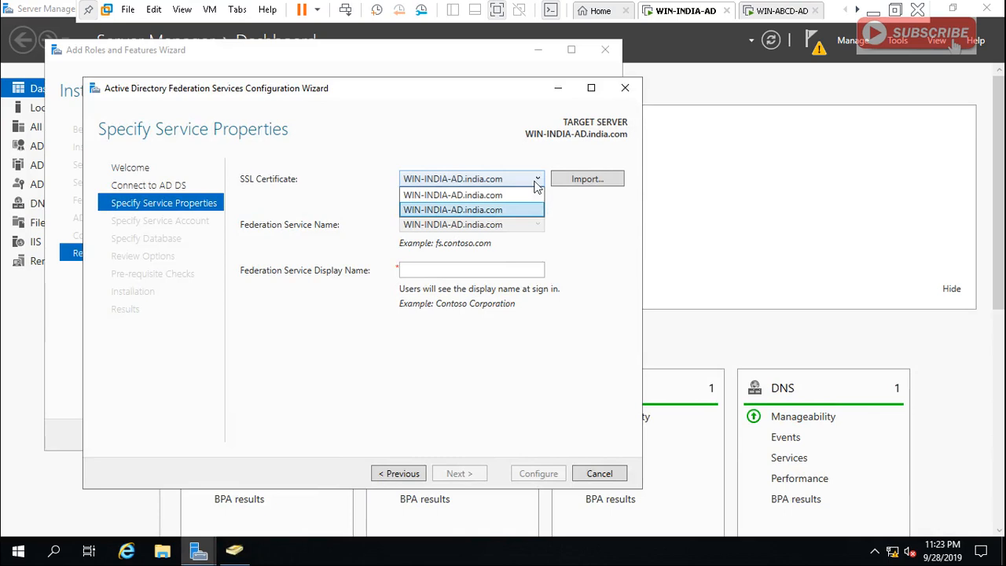
click(516, 195)
click(409, 198)
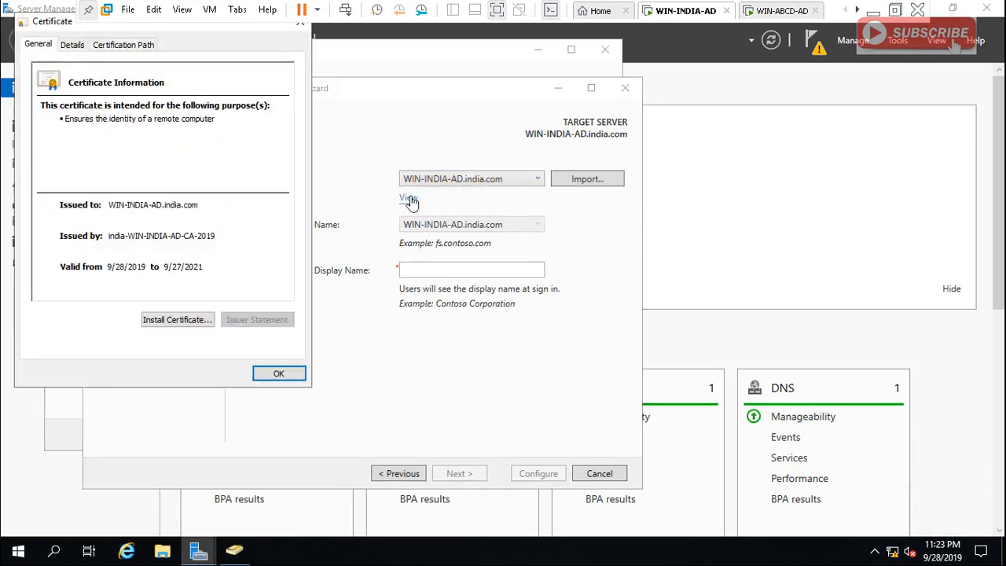
click(72, 46)
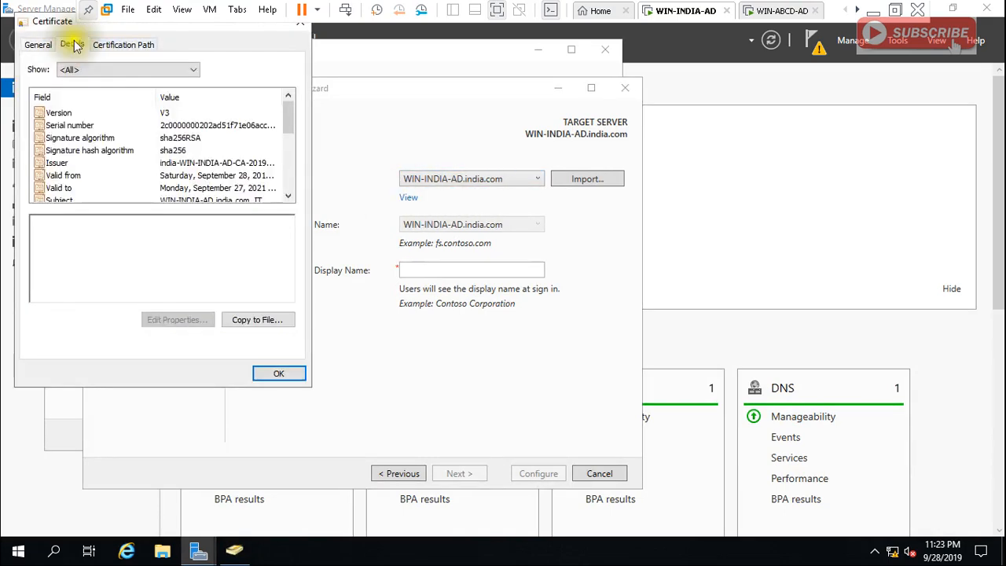
click(156, 126)
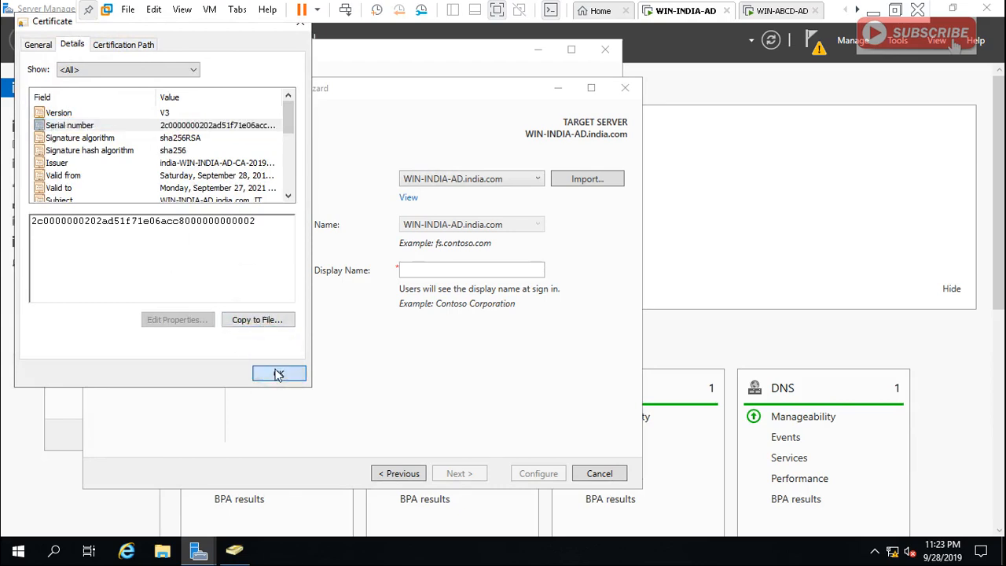
click(279, 373)
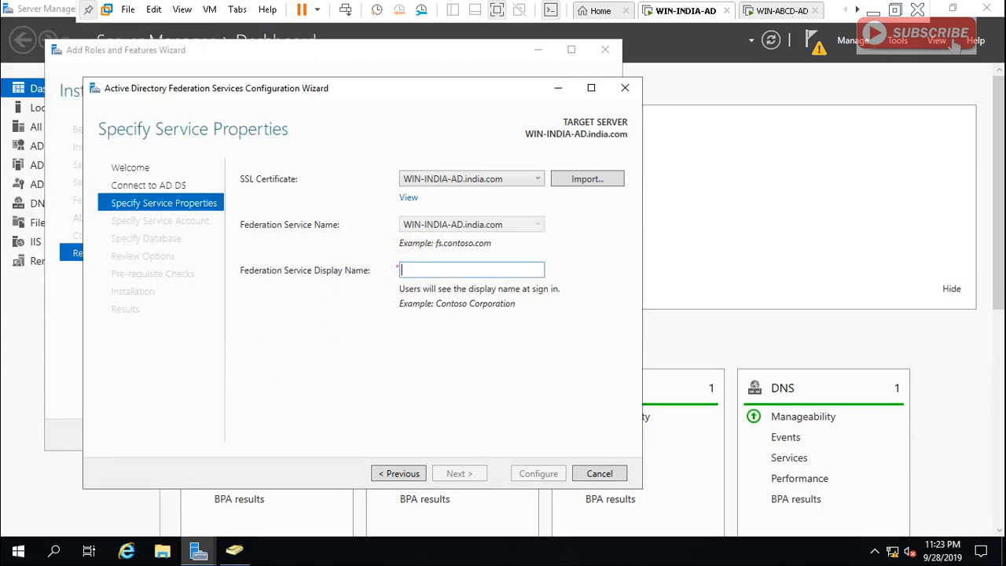
Step: Set the federation service display name to INDIA-FD-2019 and select the existing india.com user fadmin as the service account
text(INDIA-FD-2019)
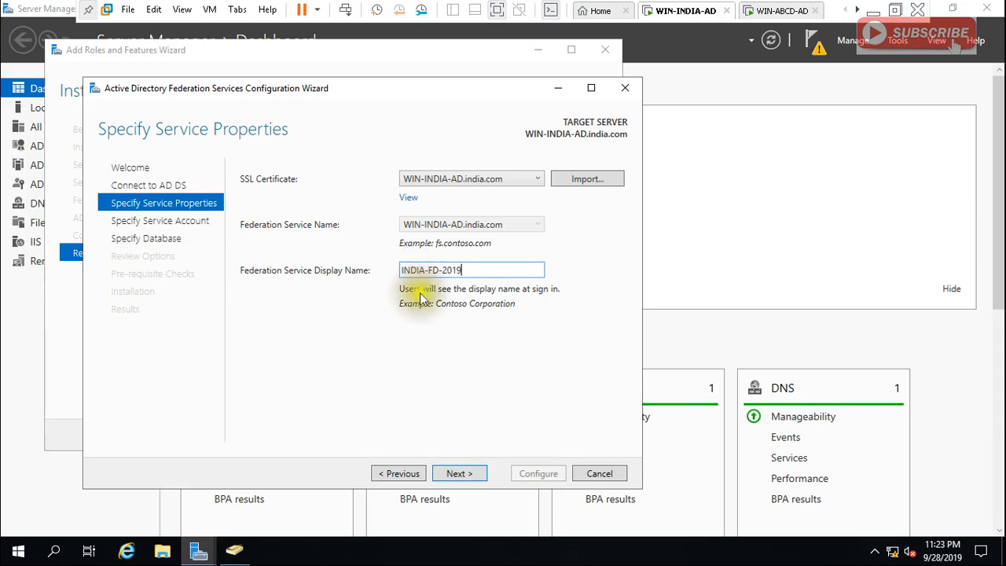
click(461, 473)
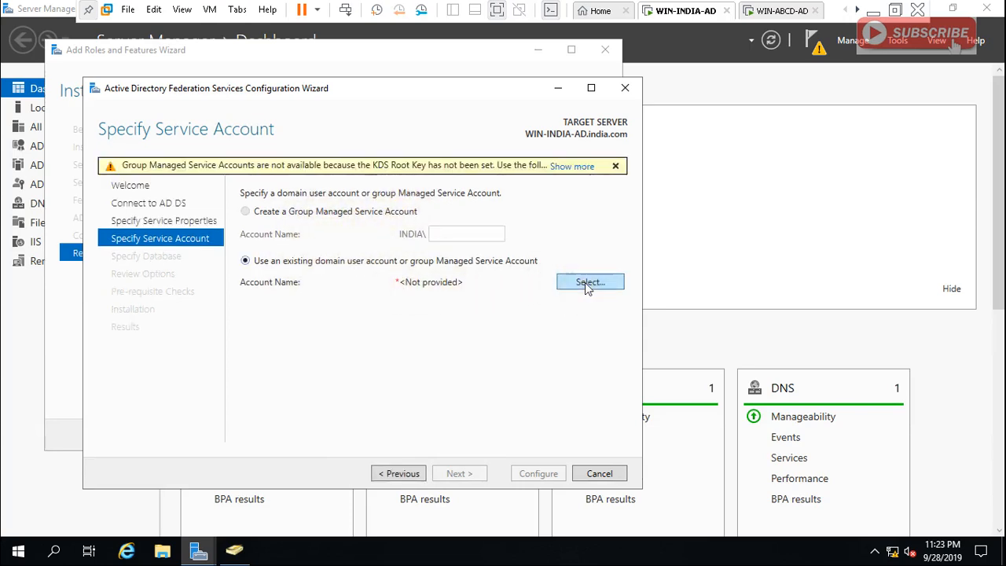
click(585, 282)
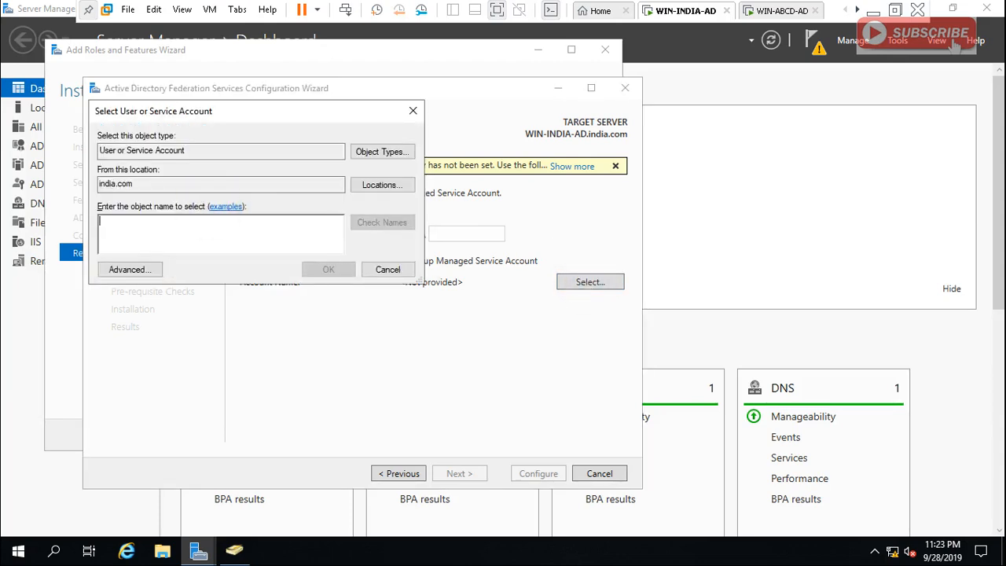
text(fadmin)
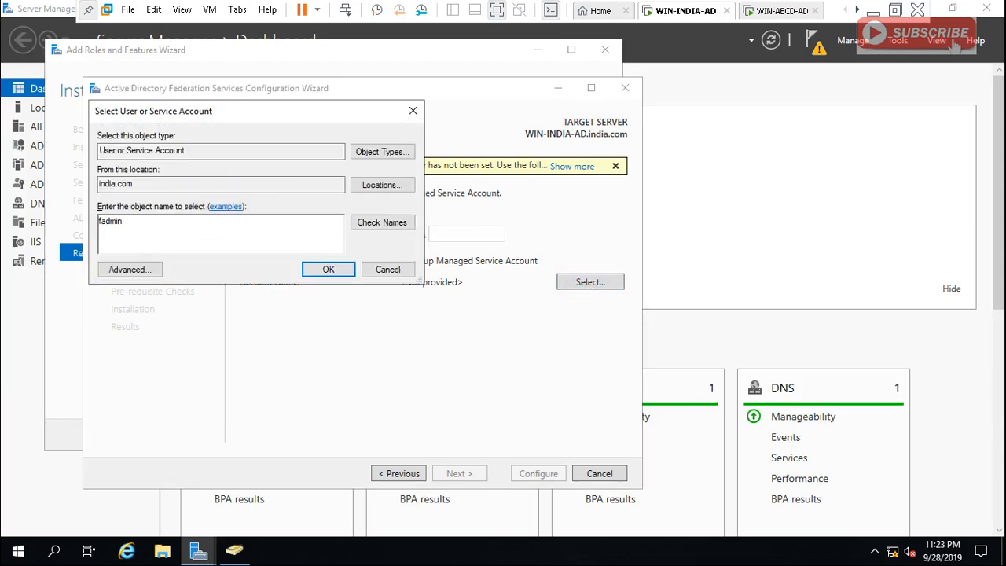
click(396, 224)
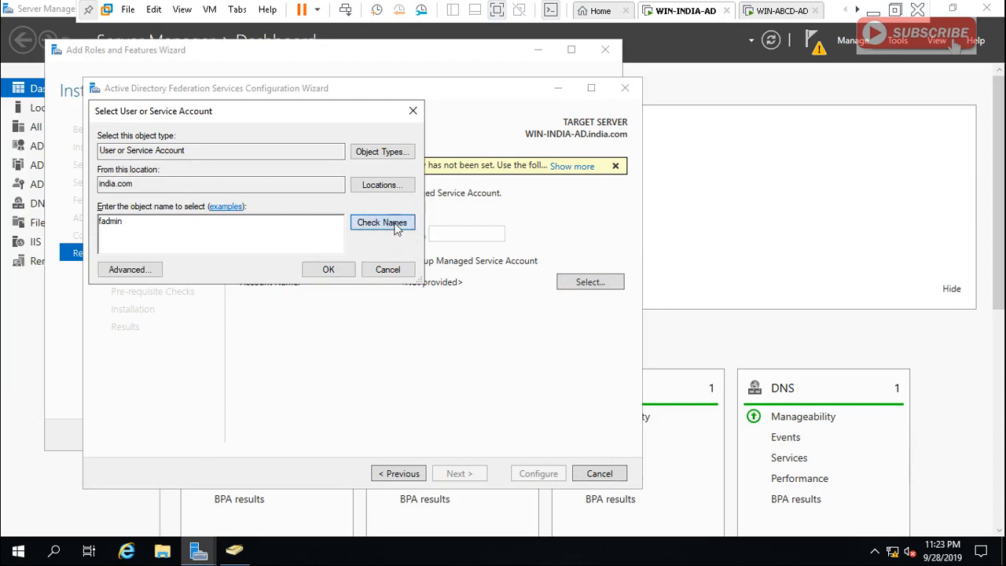
click(332, 270)
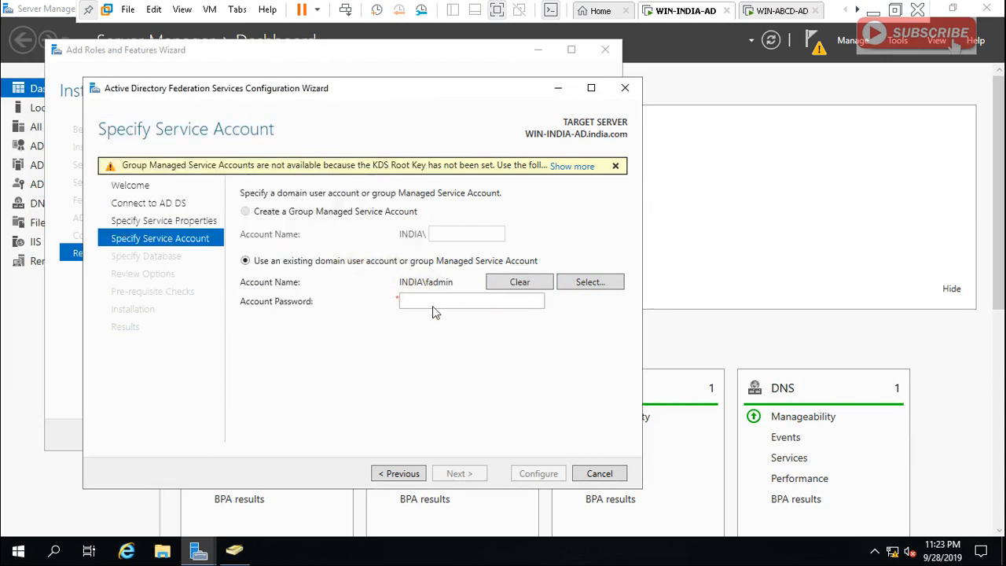
Step: Enter the service account password and accept creating the configuration database on this server with Windows Internal Database
click(454, 300)
text(P)
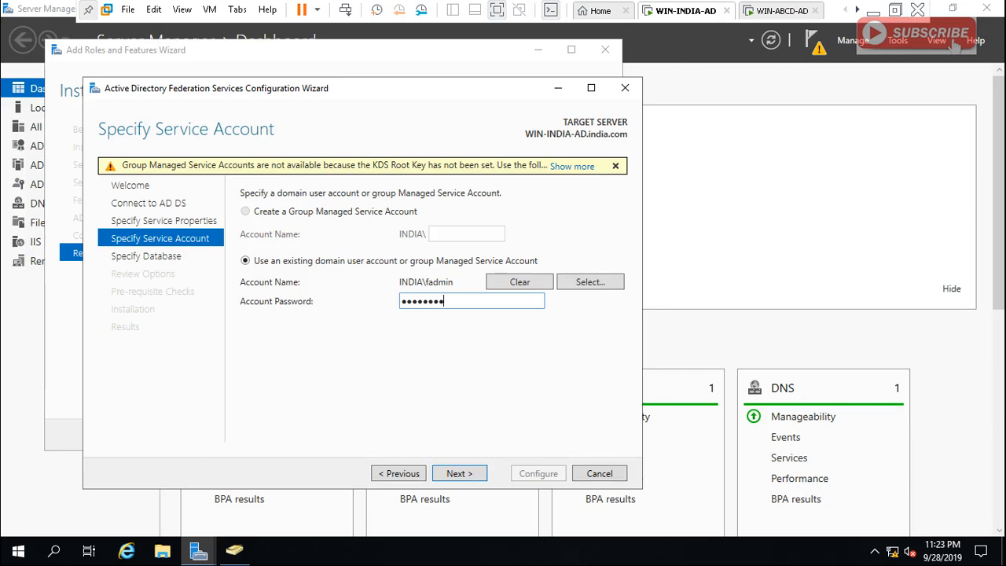
click(461, 473)
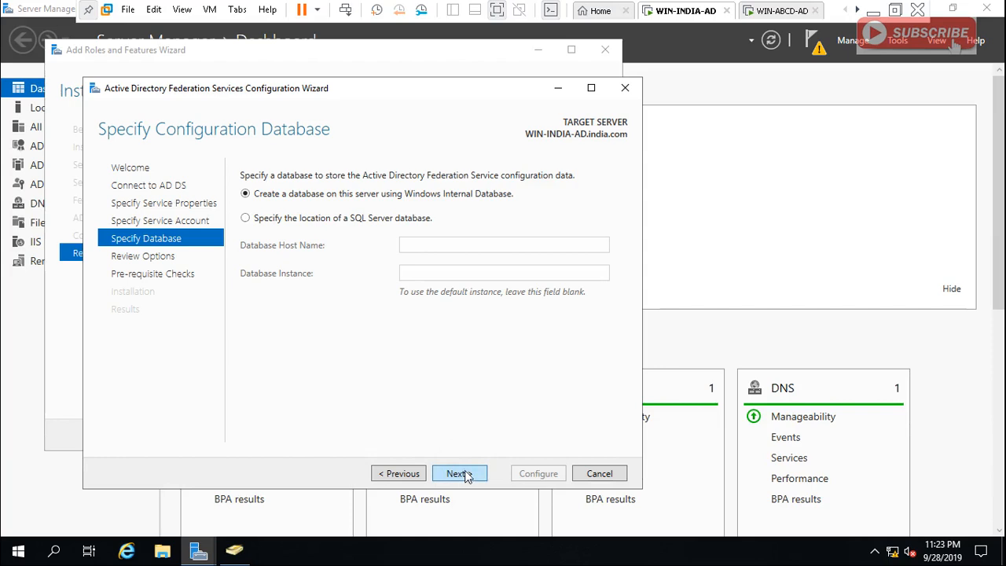
click(465, 474)
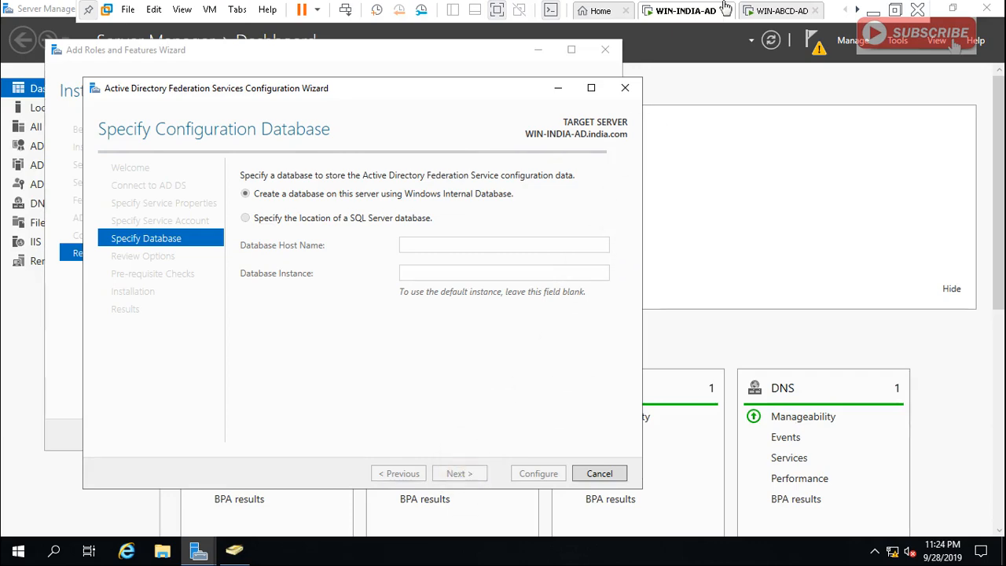
Step: On WIN-ABCD-AD, start the federation service configuration and accept creating the first federation server in a farm with the current administrator account
click(782, 10)
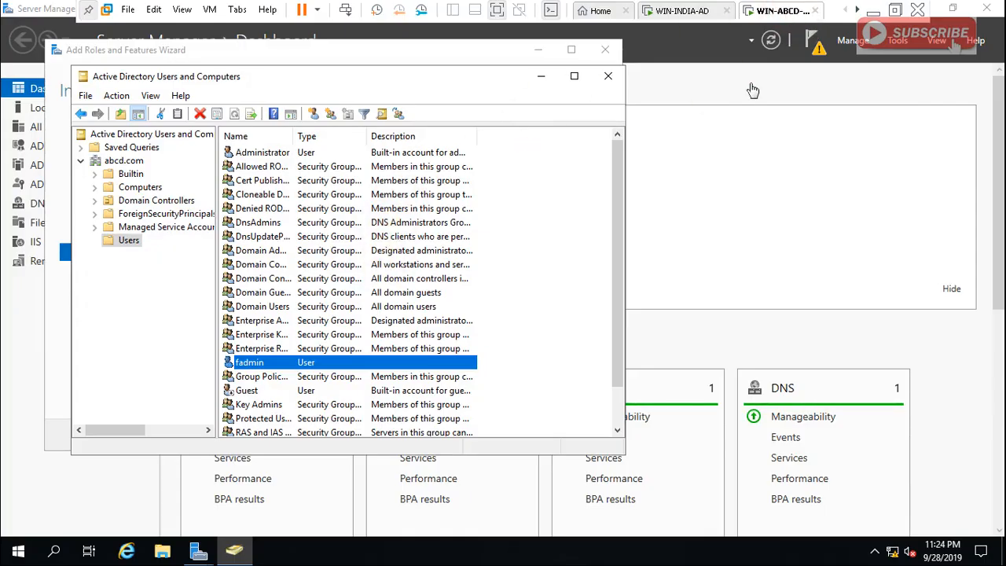
click(896, 42)
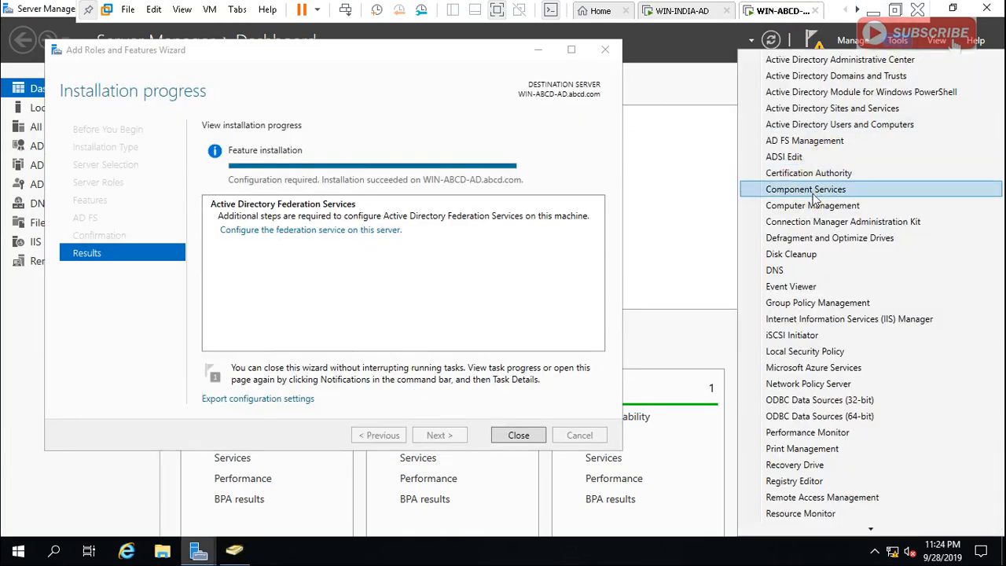
click(376, 235)
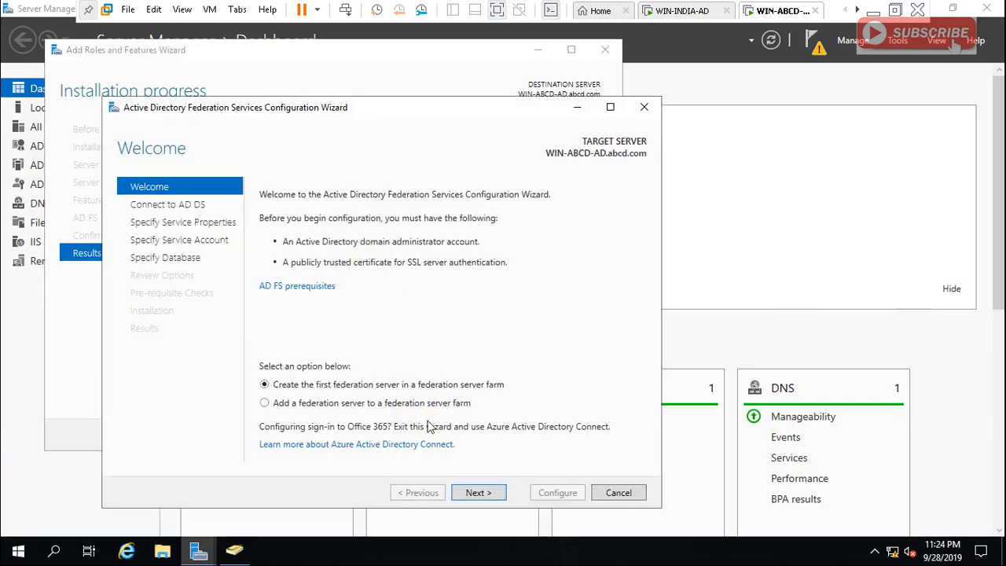
click(480, 492)
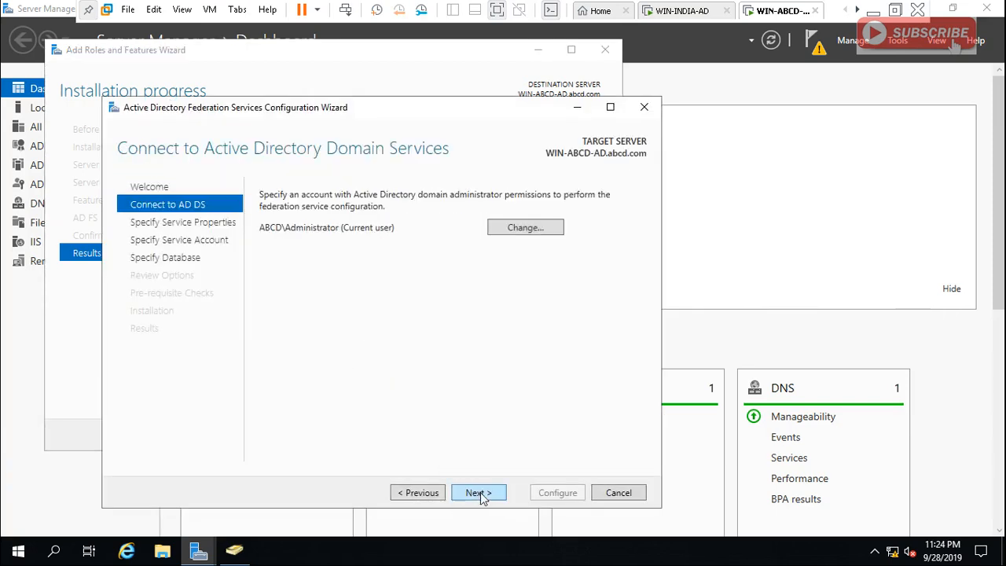
click(480, 491)
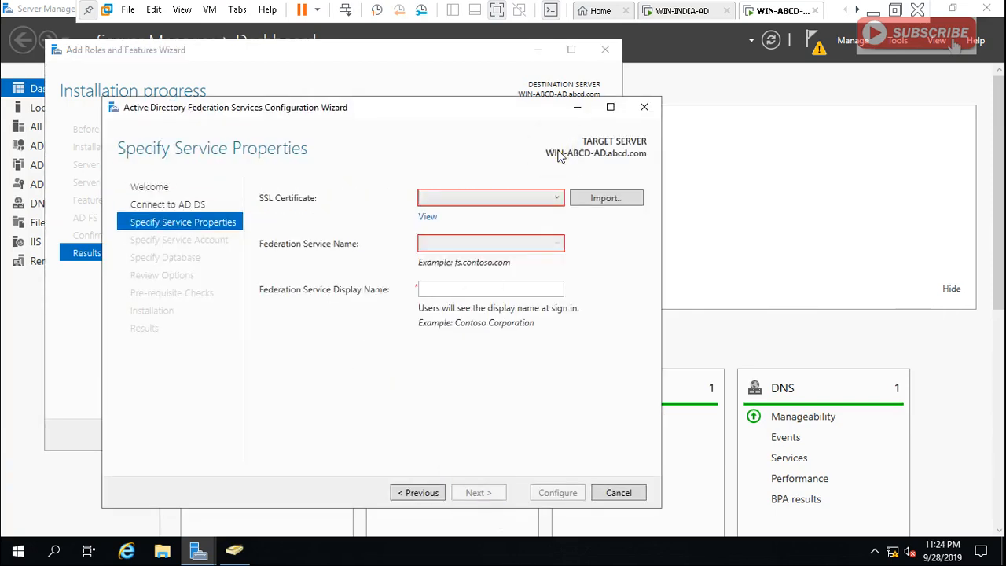
Step: Choose the first WIN-ABCD-AD.abcd.com entry as the SSL certificate and view its serial number in the certificate details
click(557, 198)
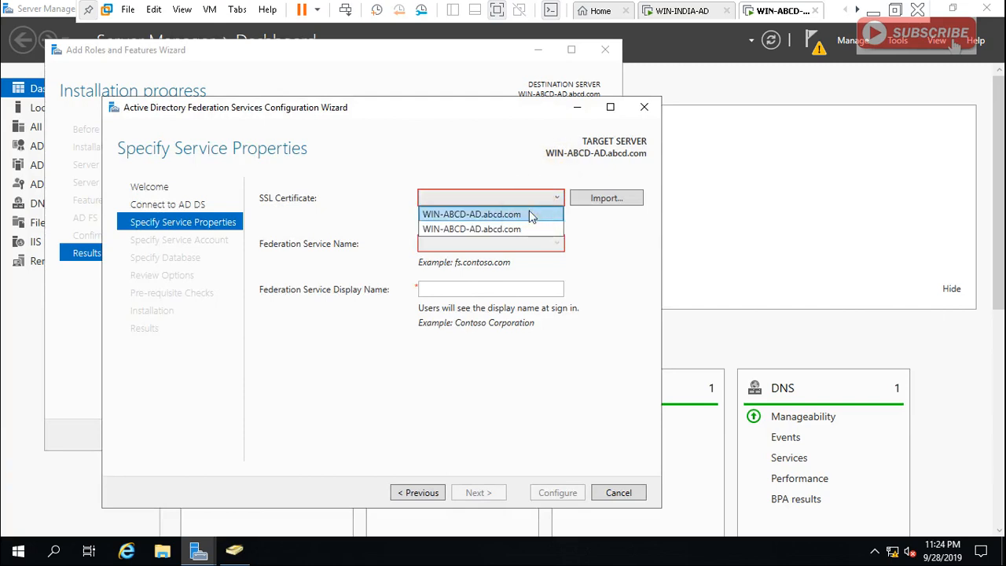
click(528, 212)
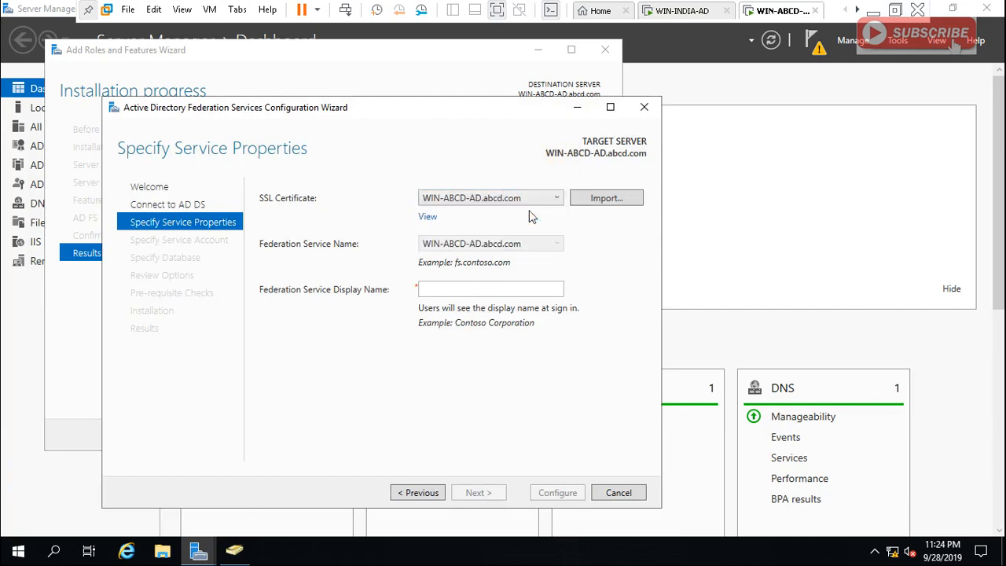
click(425, 217)
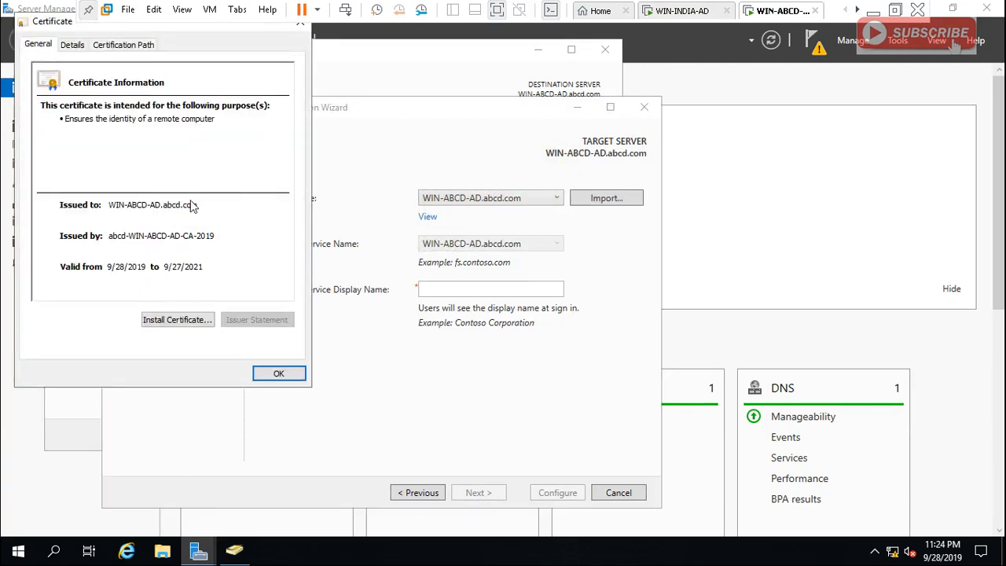
click(73, 45)
click(187, 127)
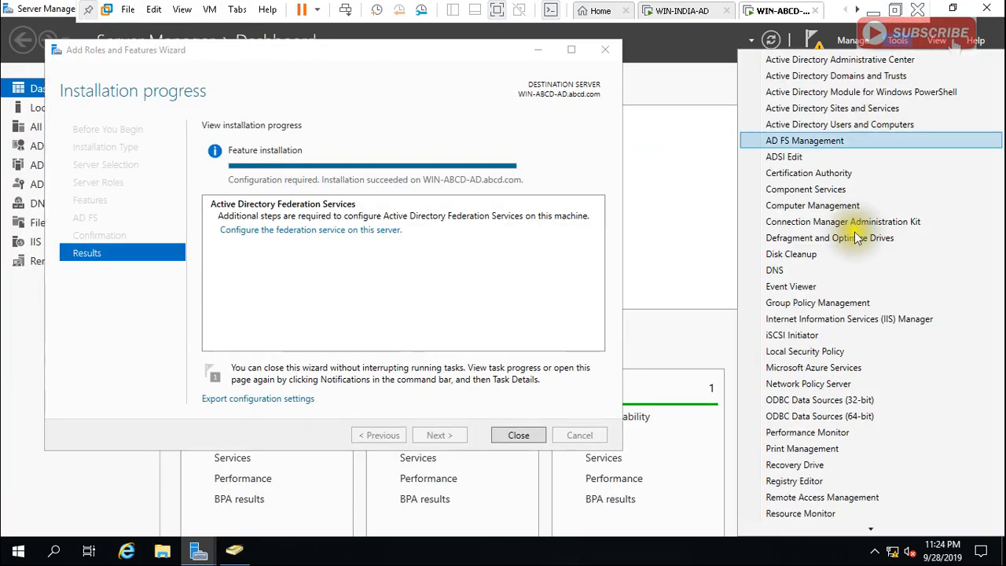
click(864, 324)
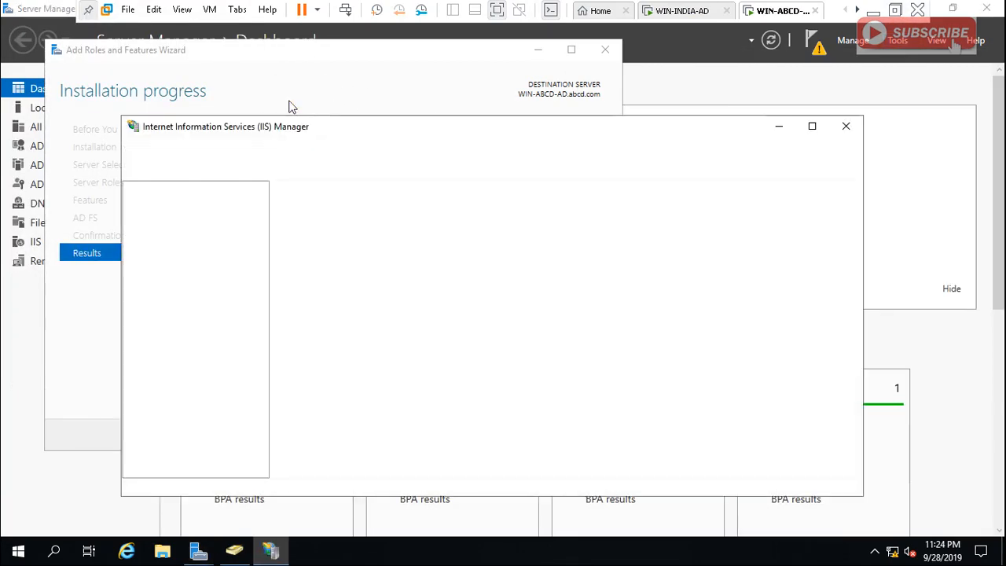
click(226, 236)
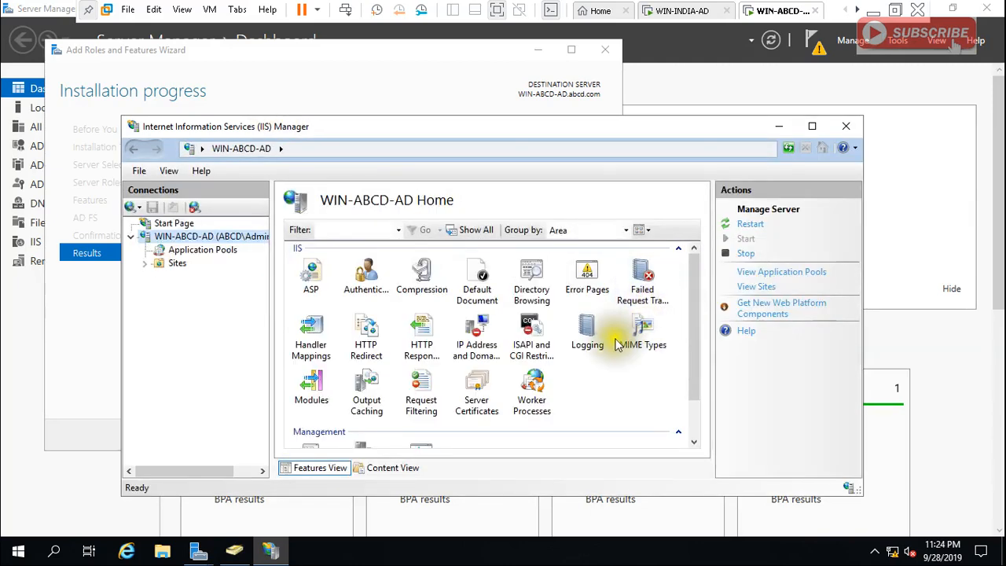
double_click(476, 393)
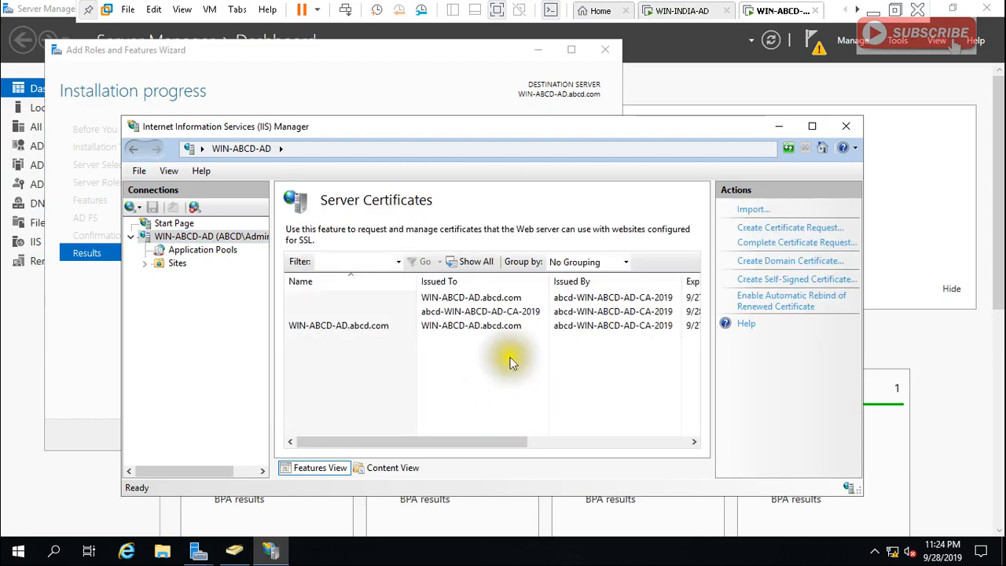
click(552, 327)
double_click(551, 327)
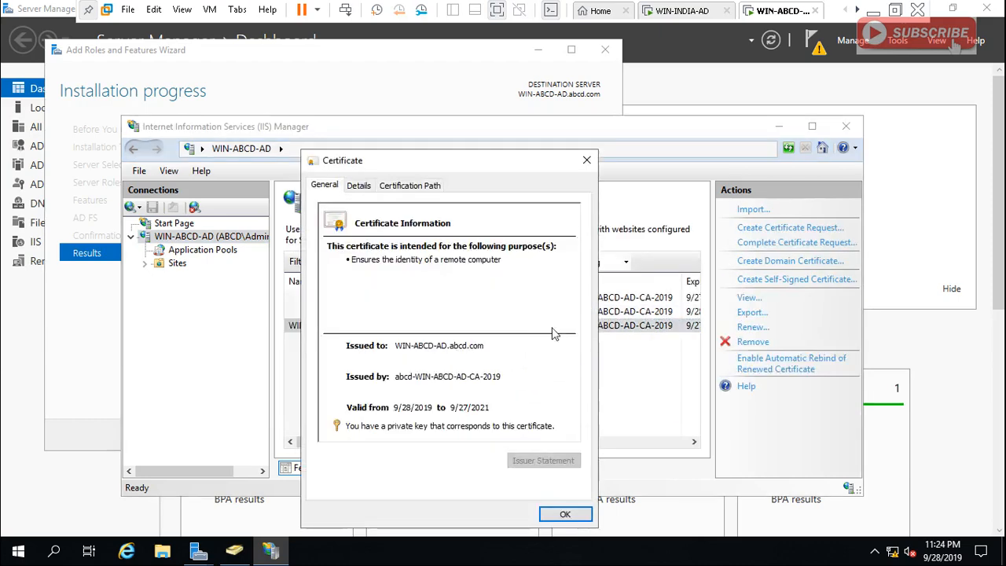
click(361, 188)
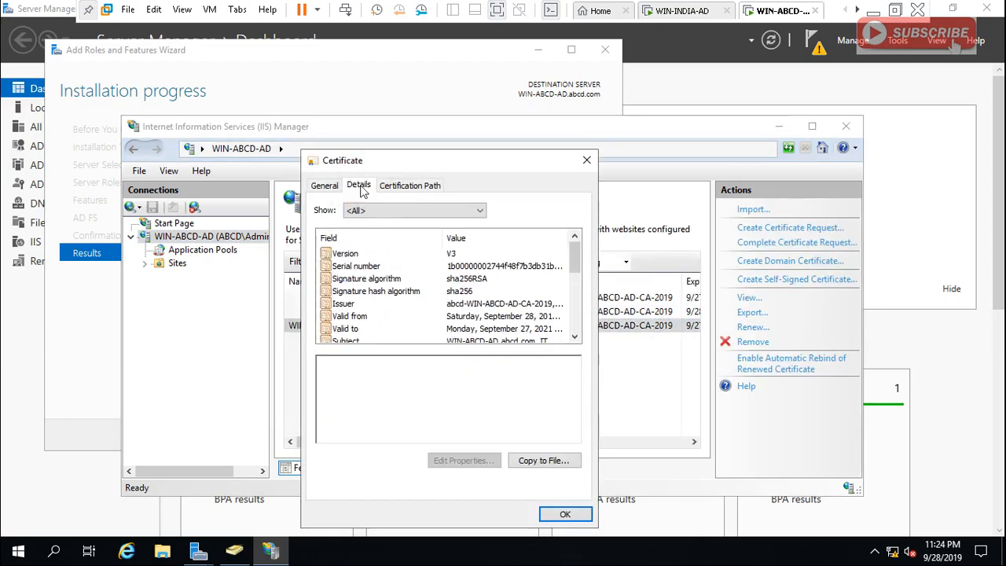
click(497, 267)
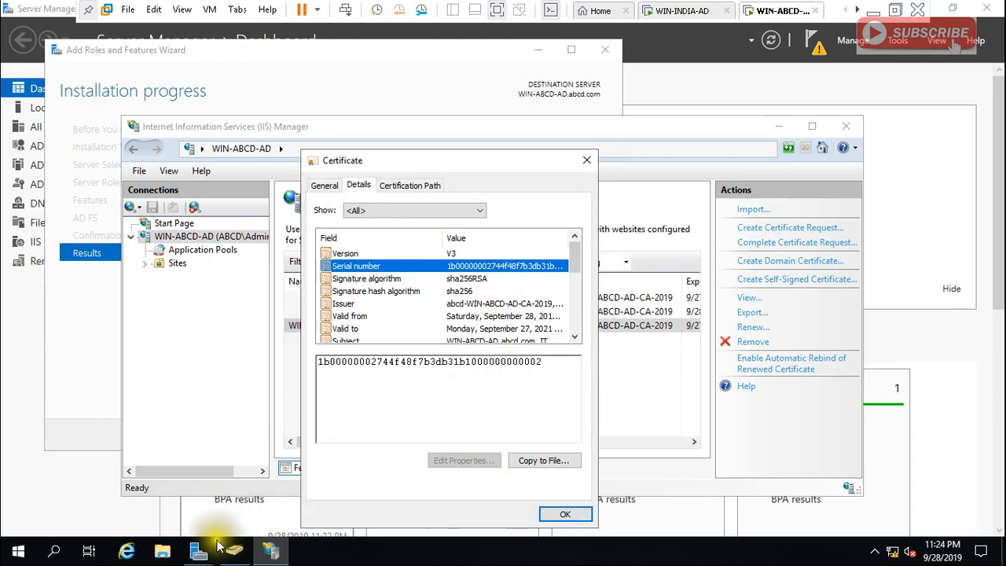
Step: Return to the AD FS configuration wizard and compare the selected SSL certificate's serial number with the one in IIS
mouse_move(211, 552)
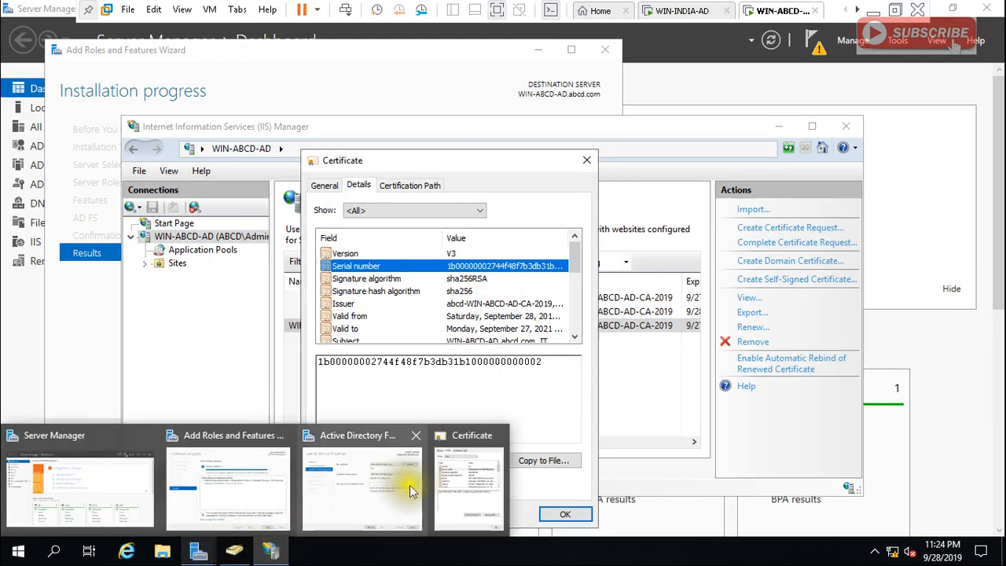
click(364, 494)
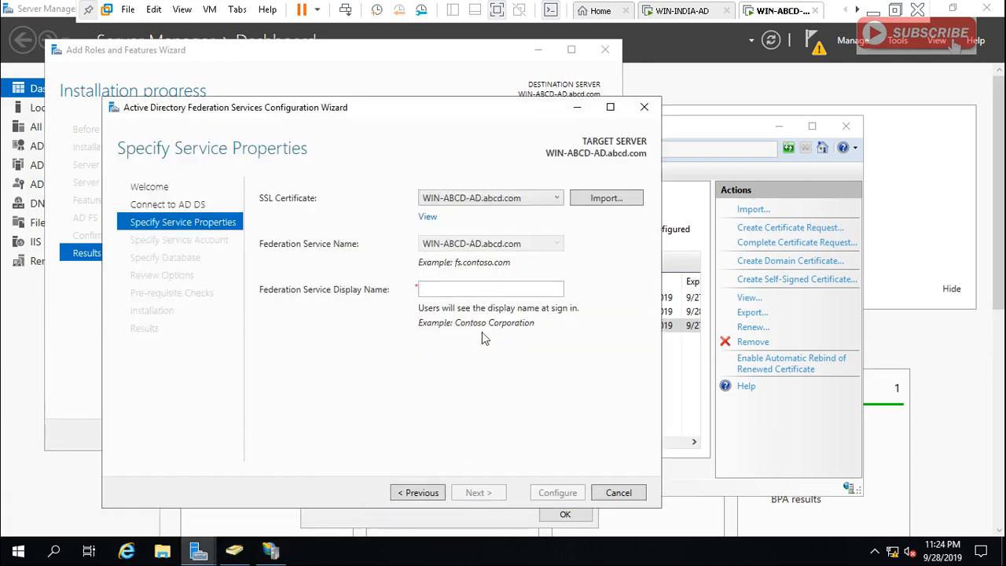
click(427, 217)
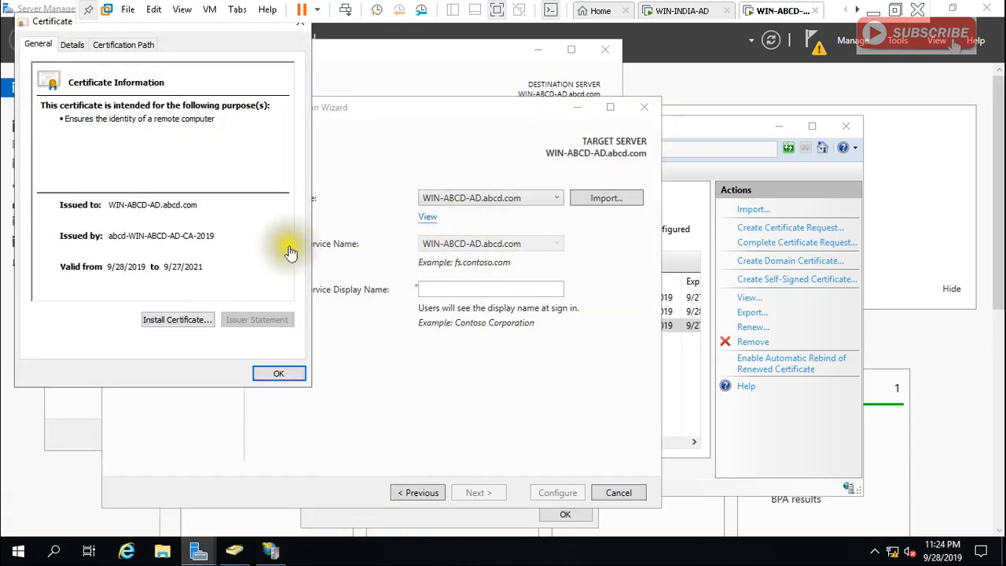
click(72, 45)
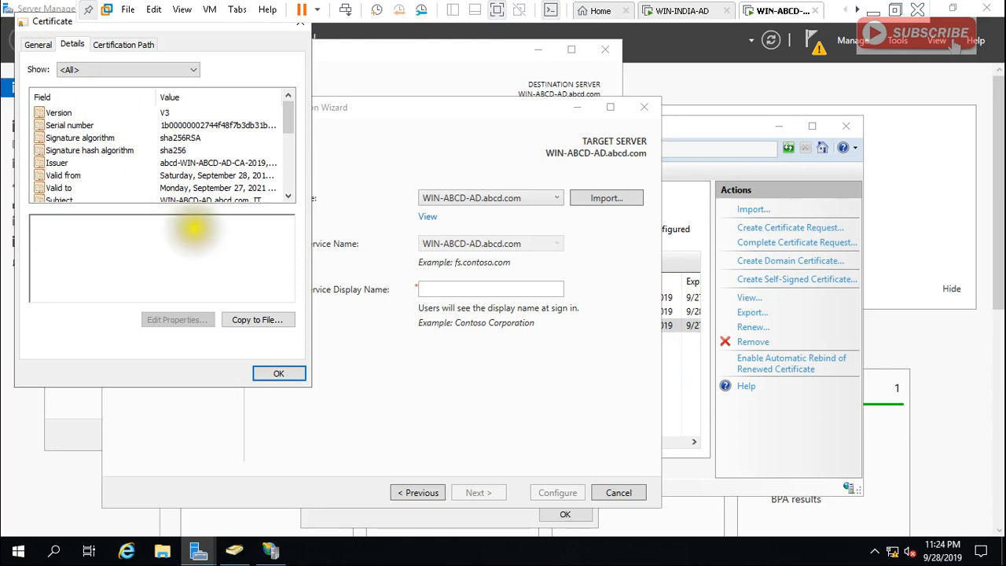
click(275, 374)
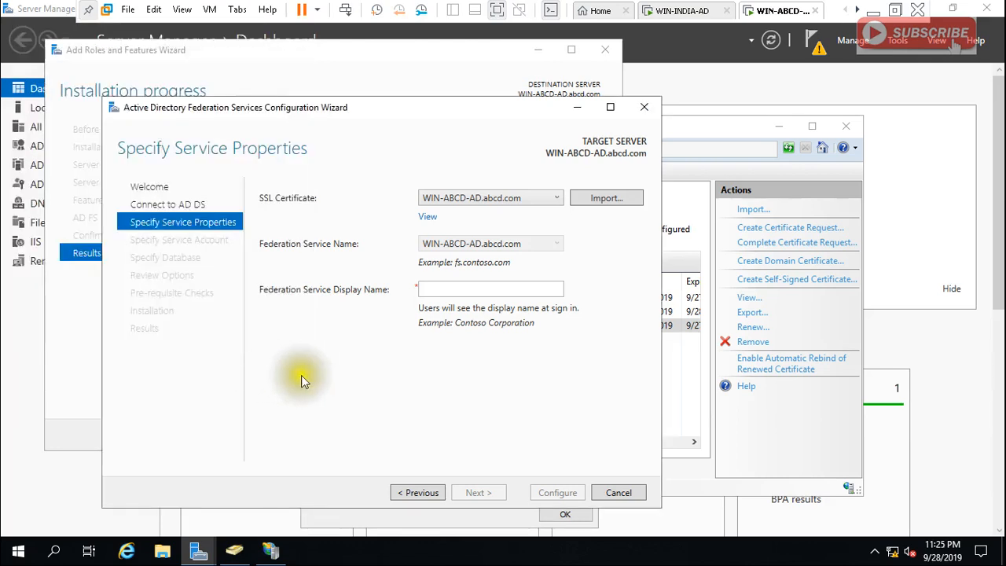
Step: Set the federation service display name to ABCD-FD-2019 and continue to the service account settings
click(461, 288)
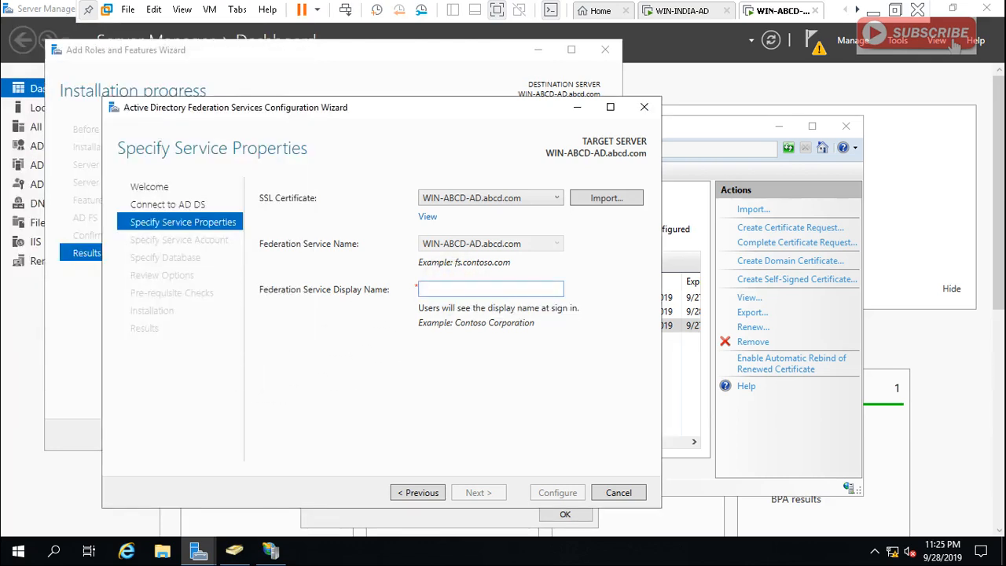
text(ABCD-FD-2019)
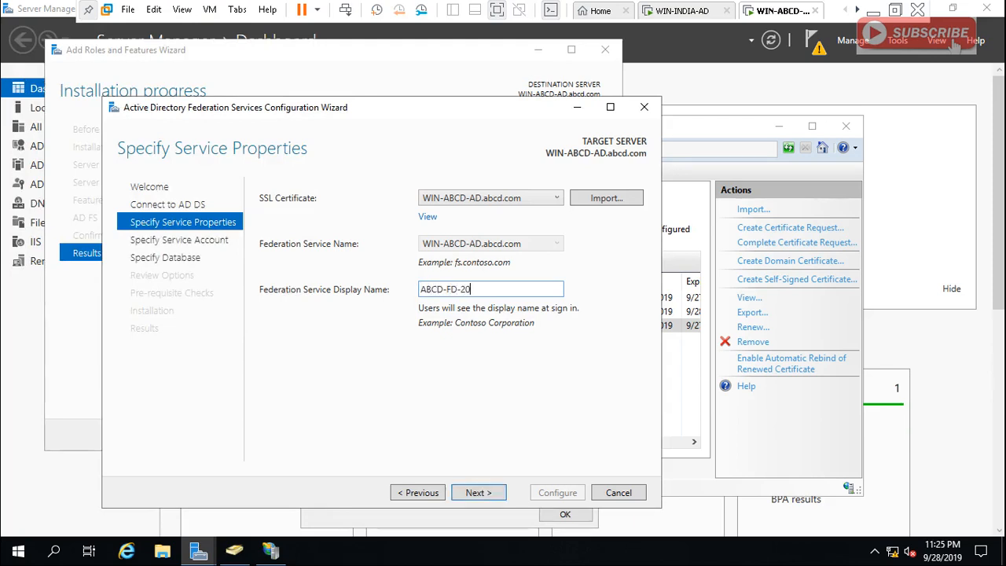
click(481, 491)
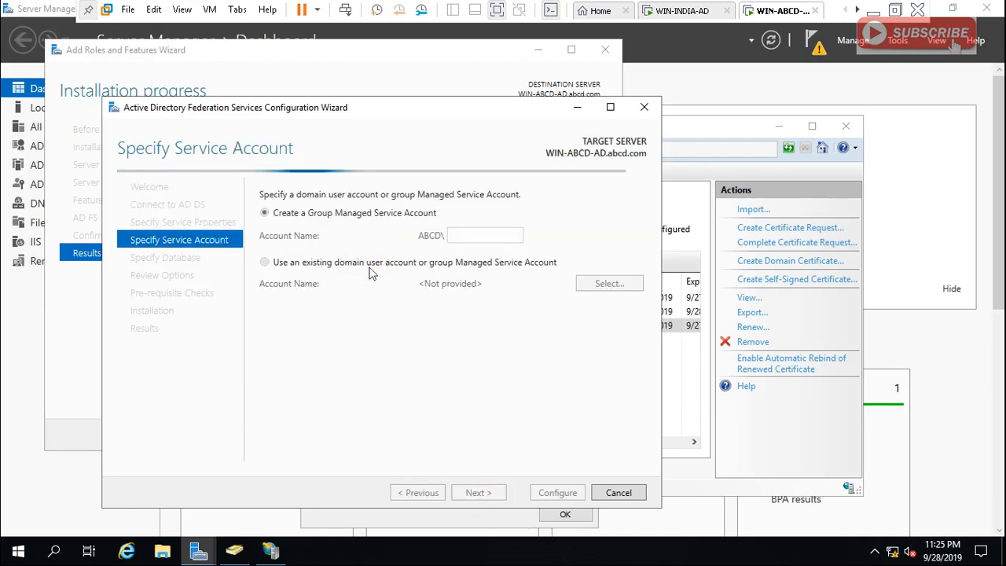
Step: Use an existing domain user account and select fadmin from abcd.com as the service account
click(590, 282)
click(513, 264)
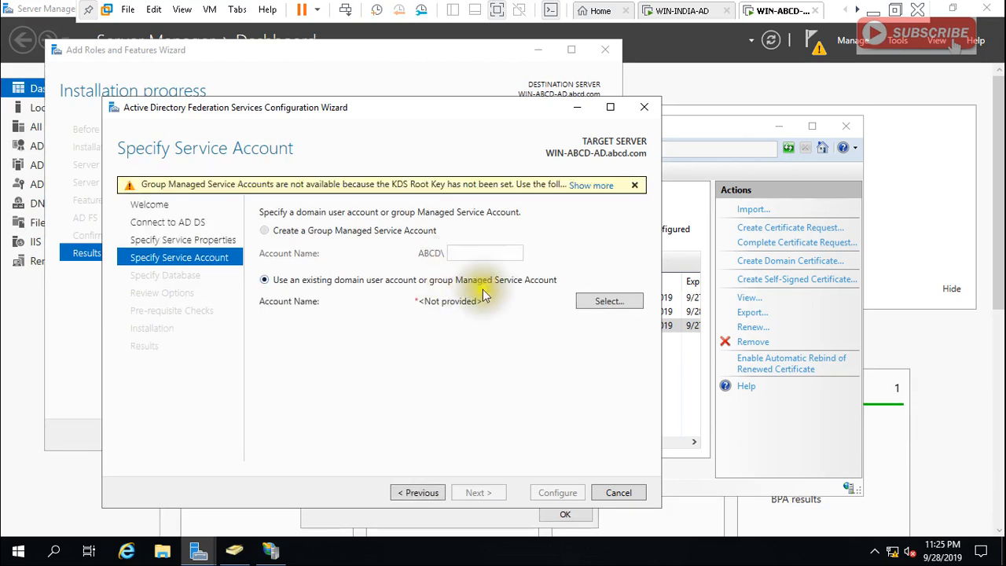
click(595, 301)
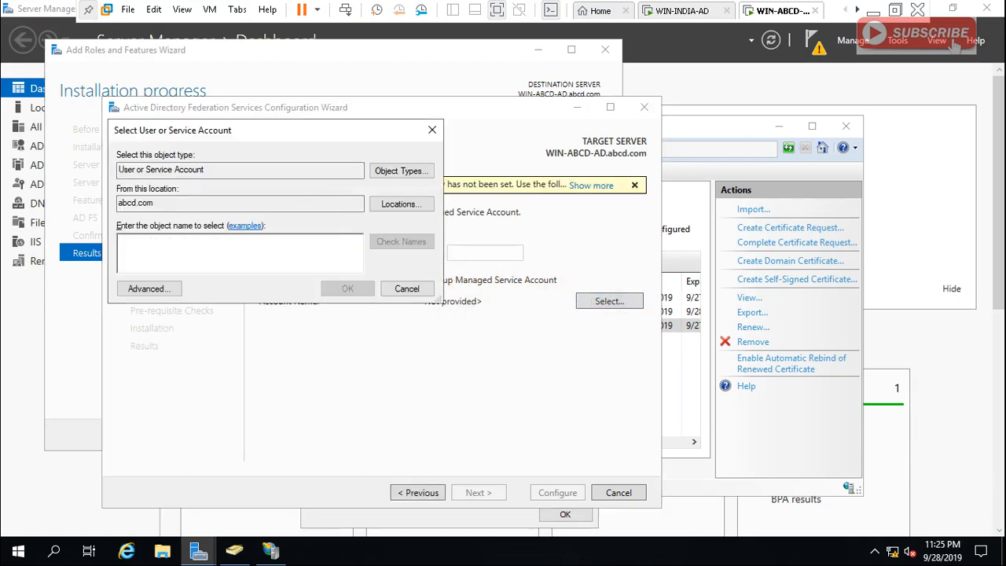
text(a)
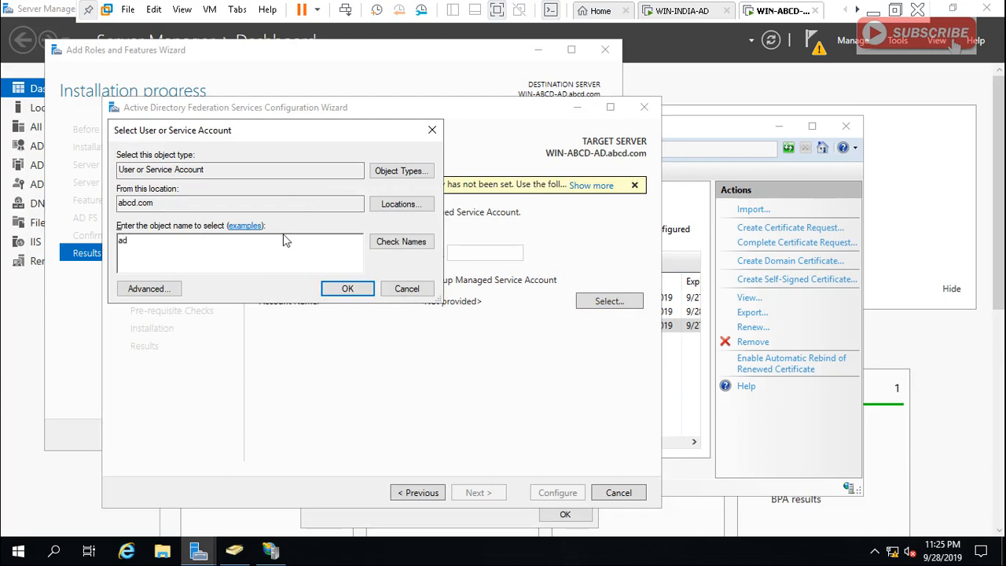
key(BackSpace)
text(fadmin)
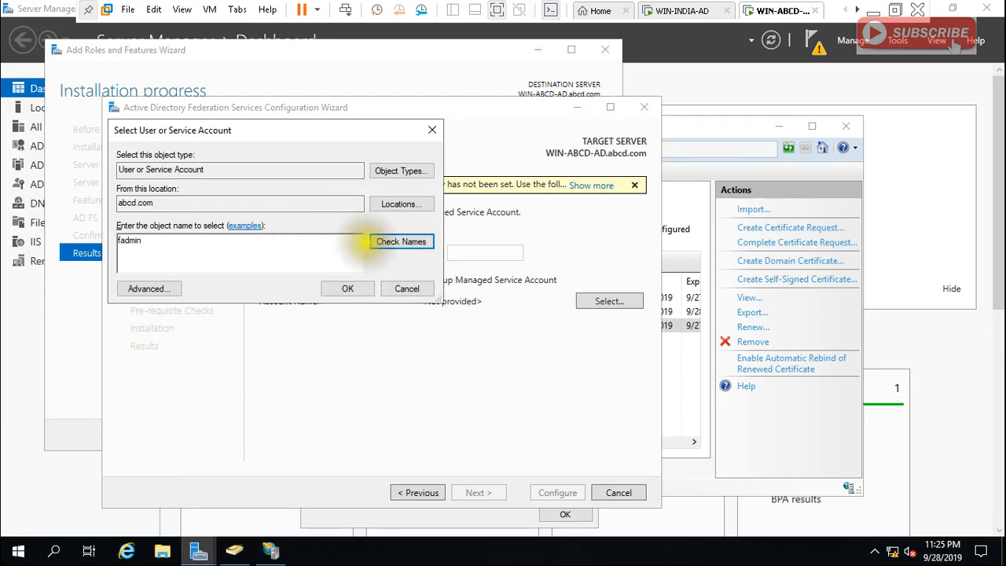
click(400, 244)
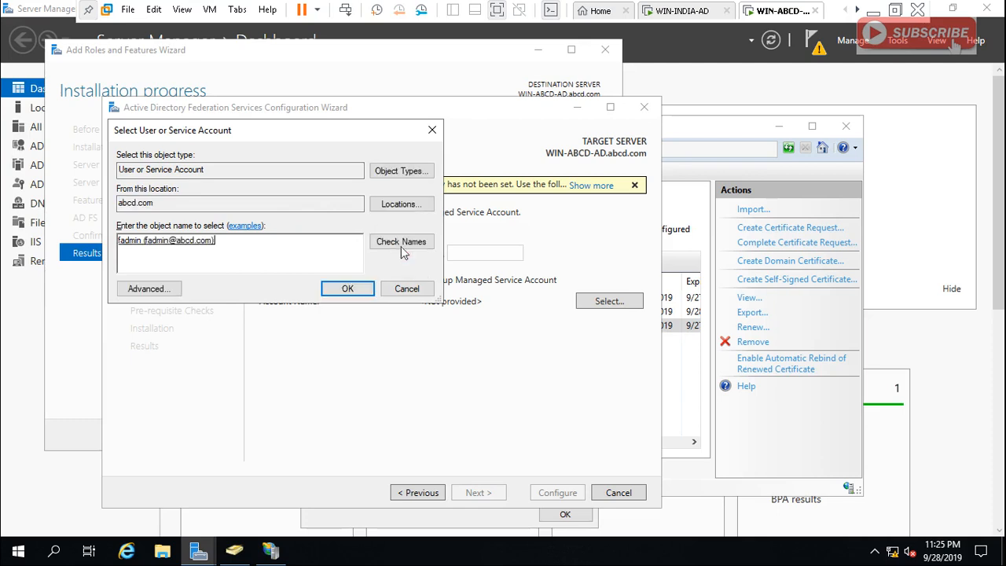
click(363, 286)
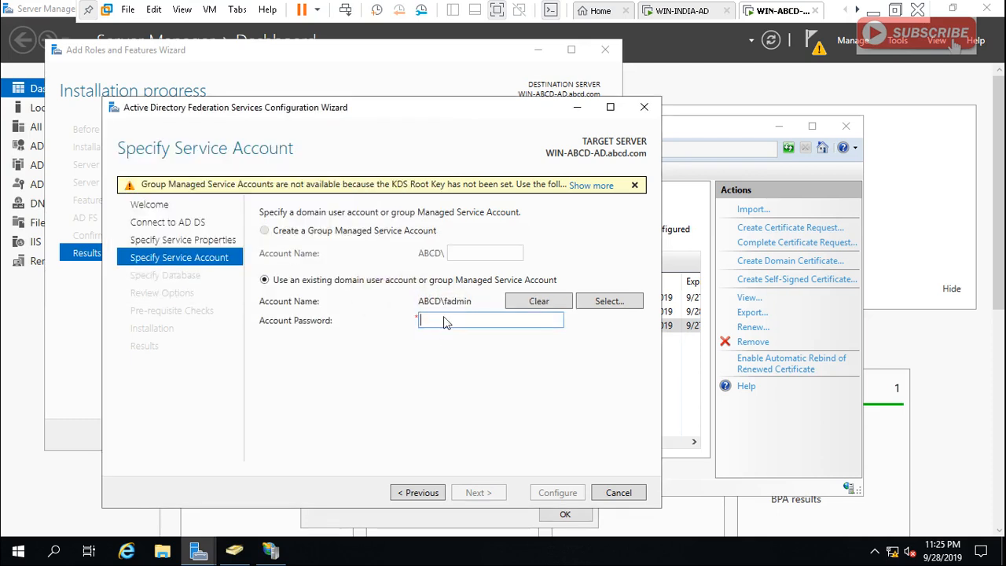
Step: Enter the fadmin account password and accept creating the configuration database on WIN-ABCD-AD with Windows Internal Database
text(P)
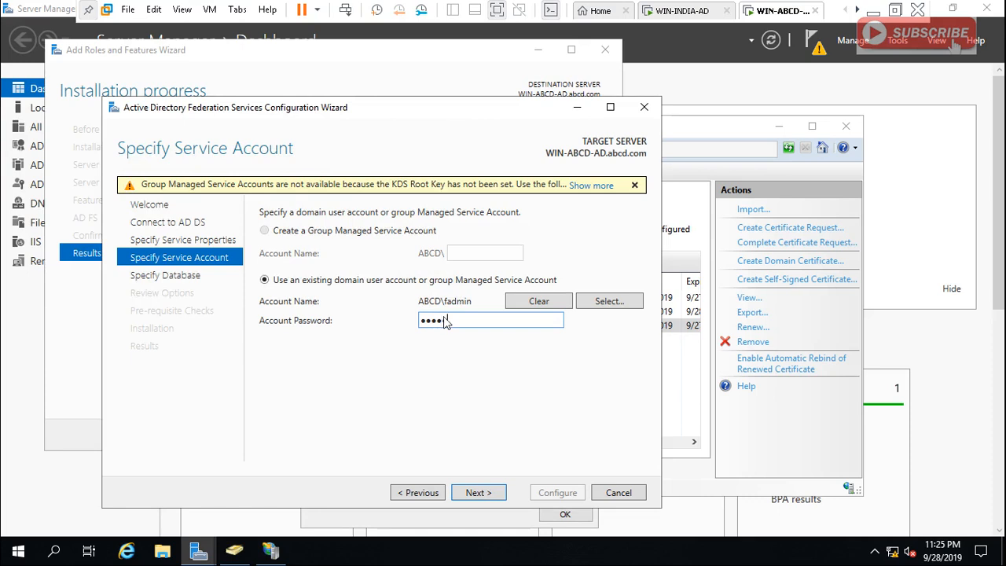
click(477, 490)
click(479, 493)
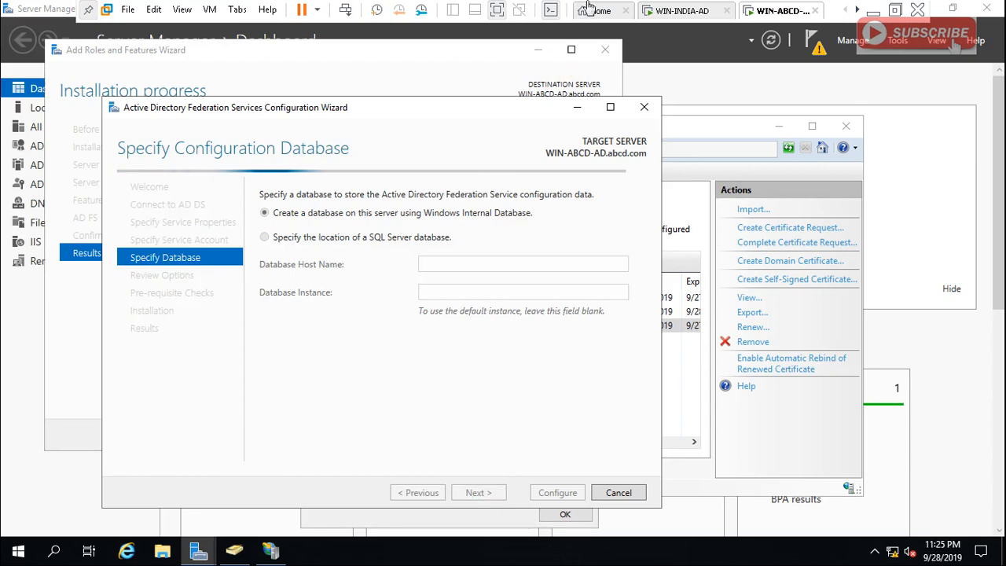
Step: On WIN-INDIA-AD, accept the reviewed options, run the prerequisite checks and start the AD FS configuration
click(681, 10)
click(462, 475)
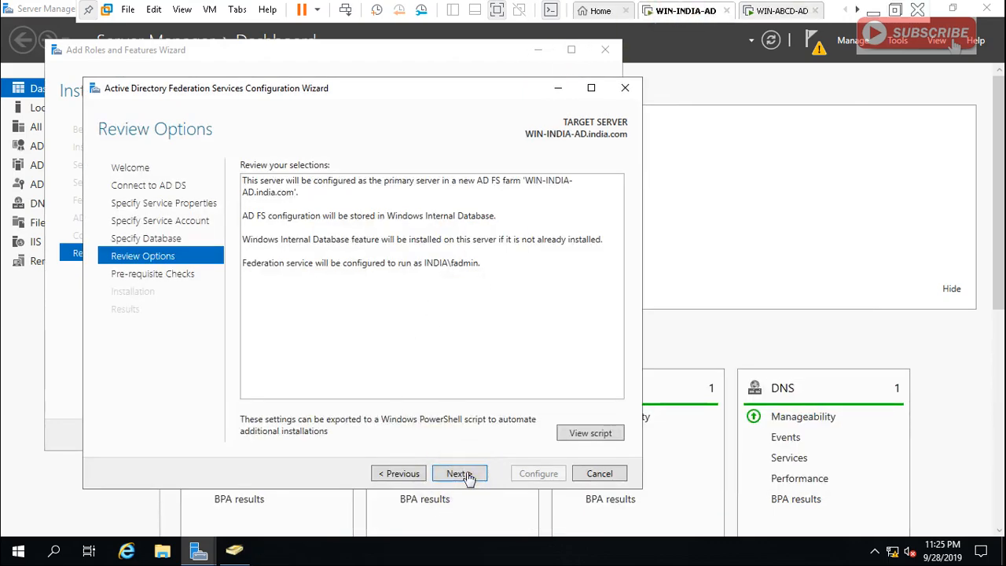
click(471, 474)
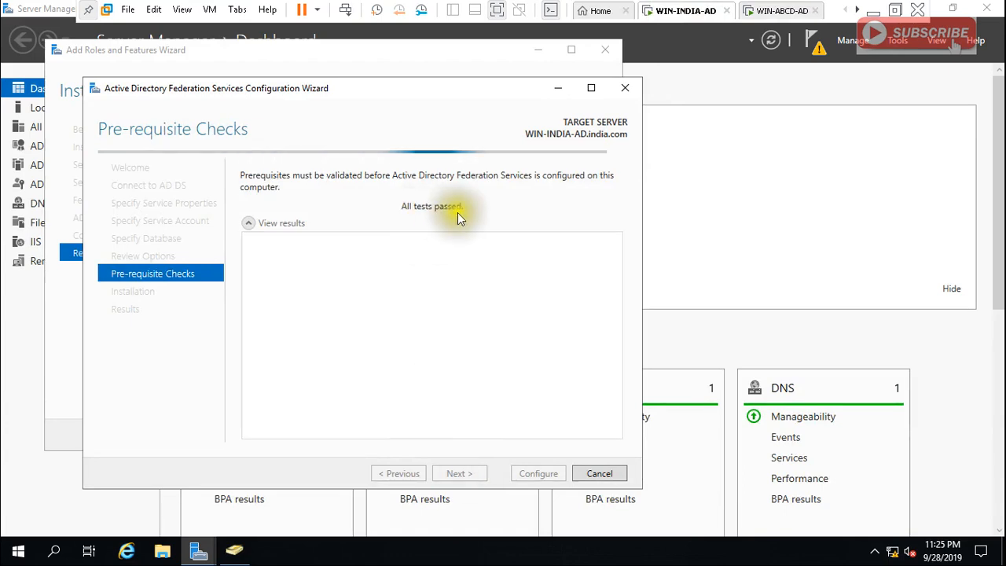
click(773, 10)
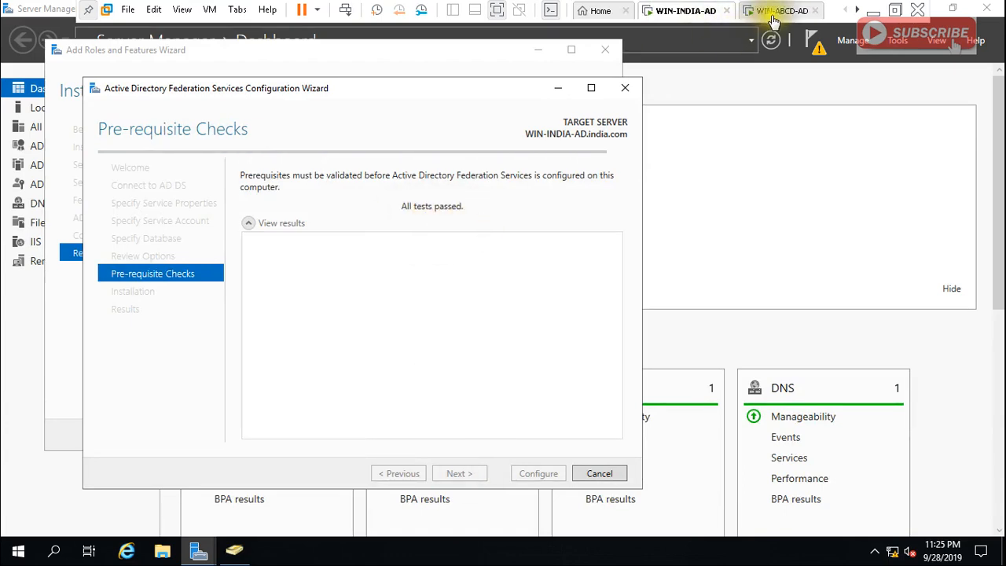
click(679, 10)
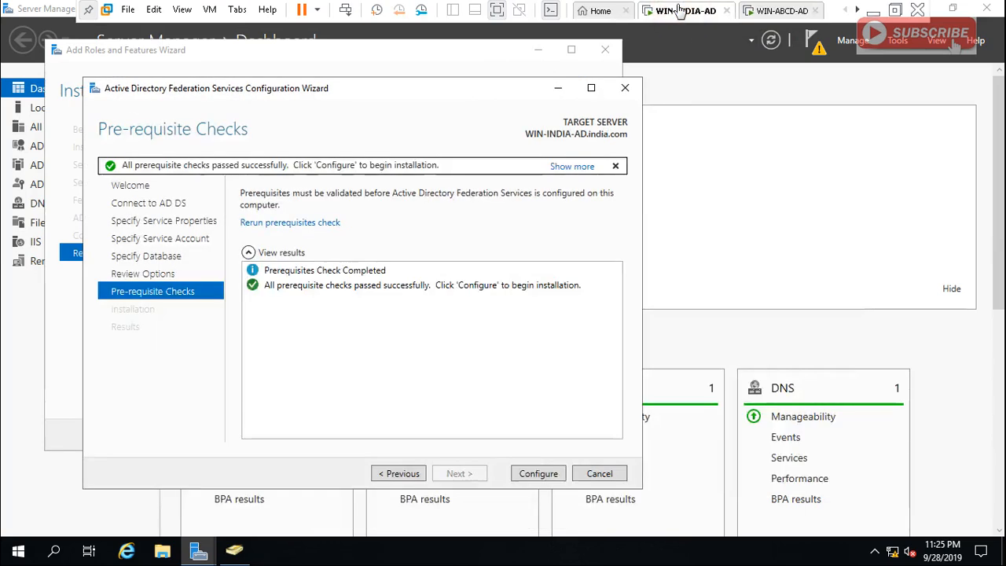
click(536, 474)
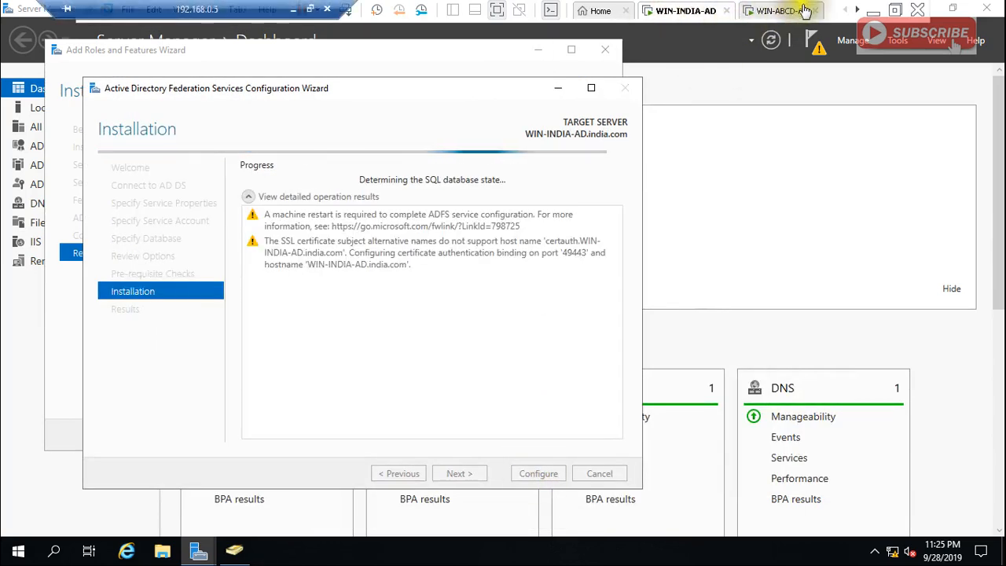
Step: On WIN-ABCD-AD, accept the reviewed AD FS options and run the prerequisite checks
click(781, 11)
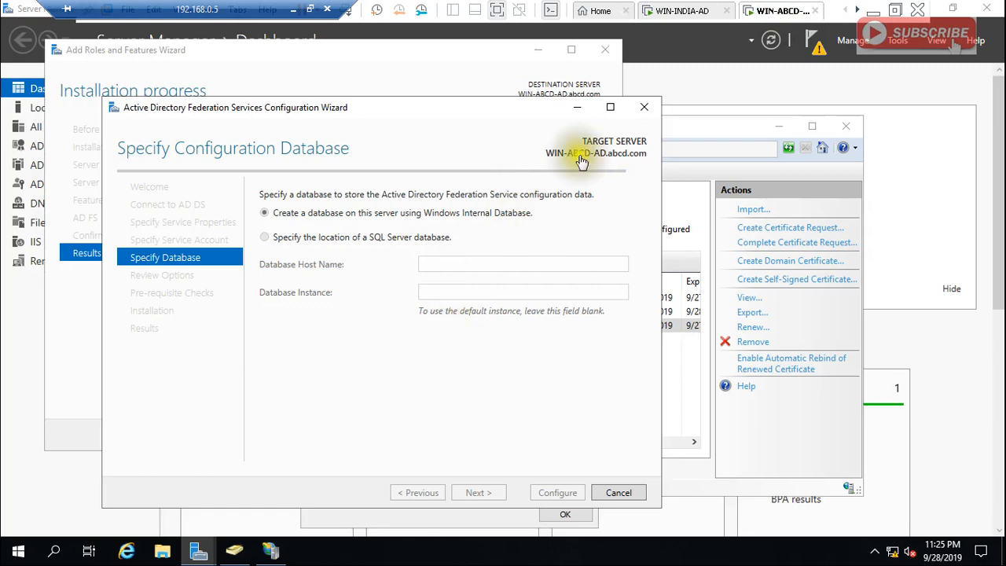
click(677, 10)
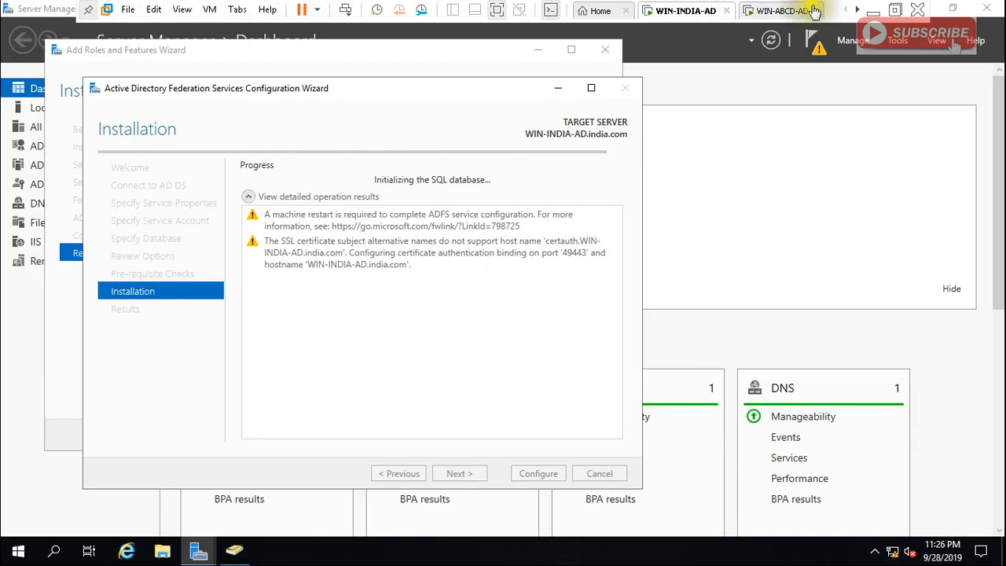
click(778, 10)
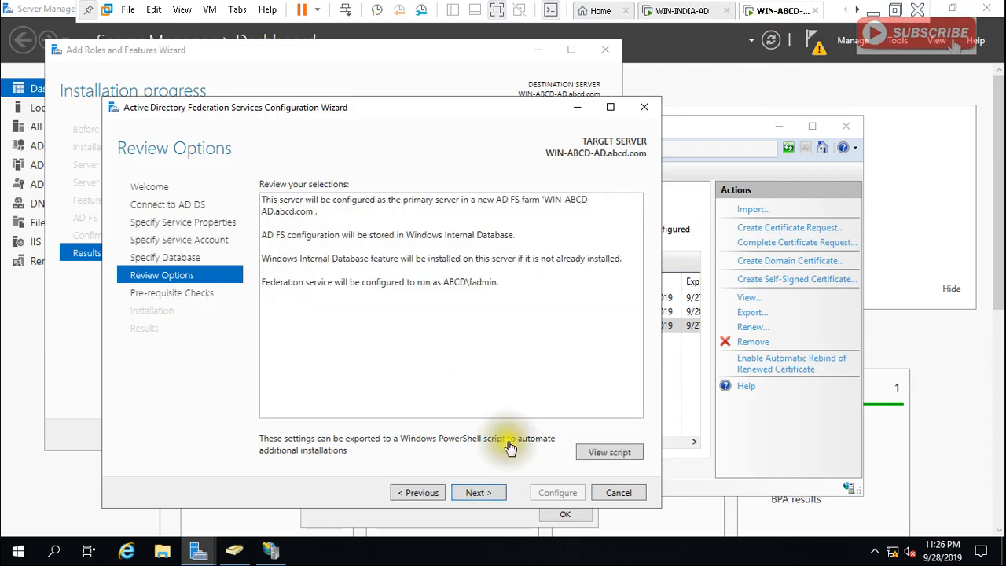
click(485, 493)
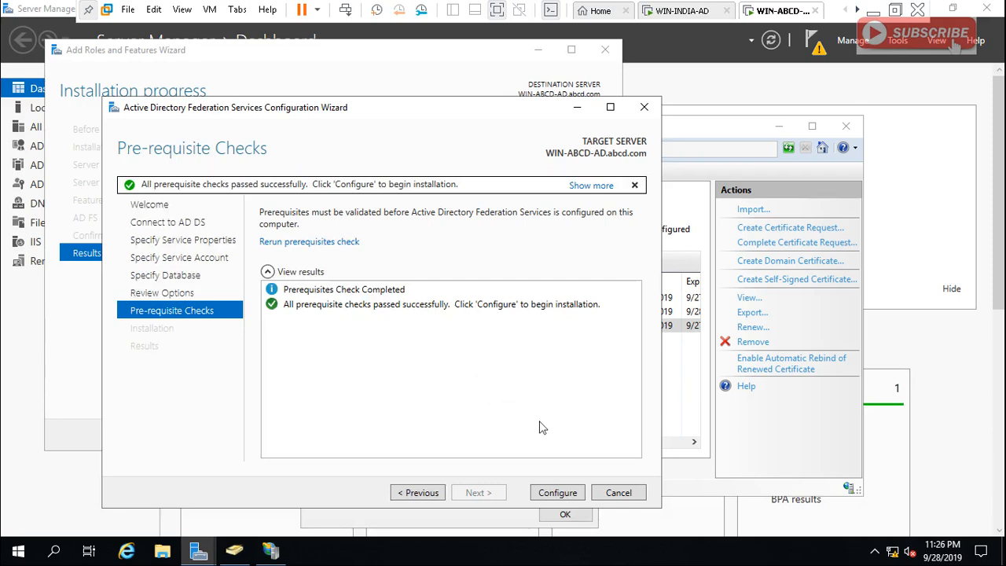
Step: Start the AD FS configuration on WIN-ABCD-AD, and close the finished AD FS configuration and role installation wizards on WIN-INDIA-AD
click(549, 491)
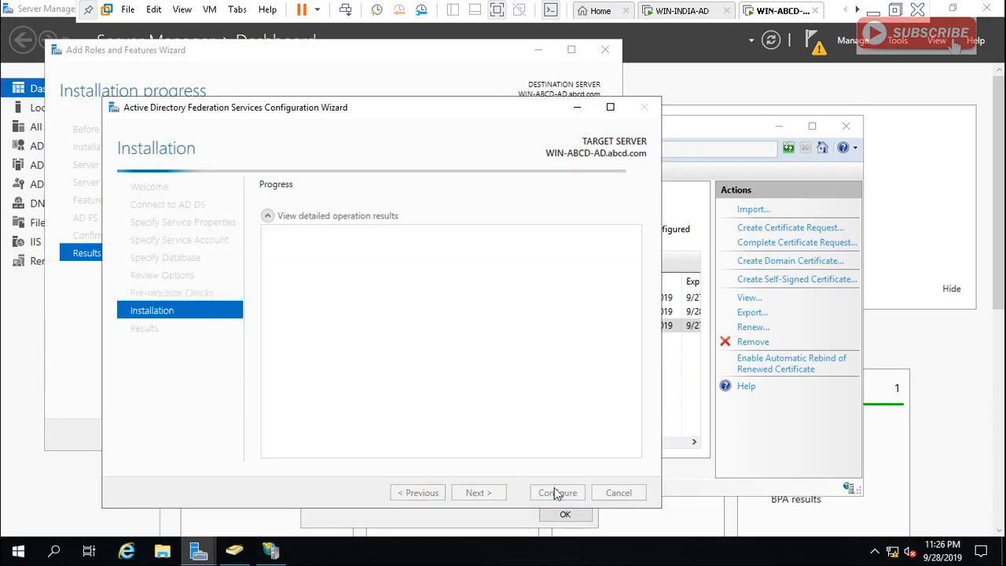
click(691, 11)
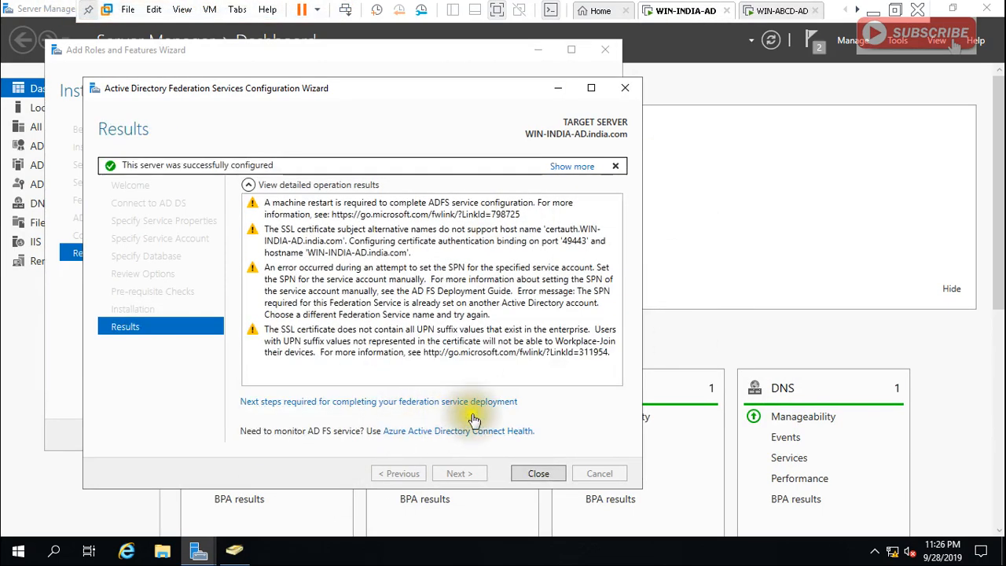
click(538, 474)
click(543, 474)
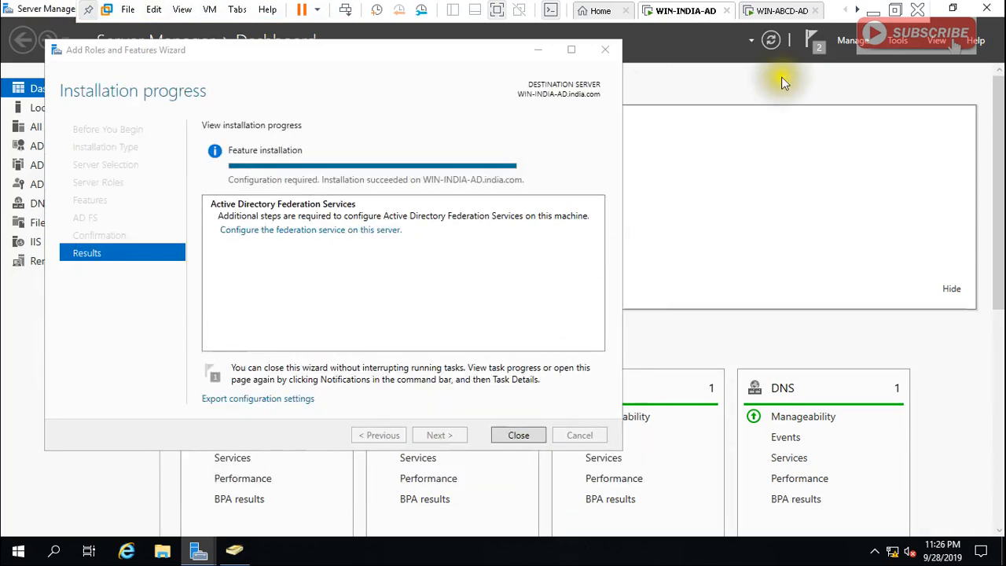
click(515, 432)
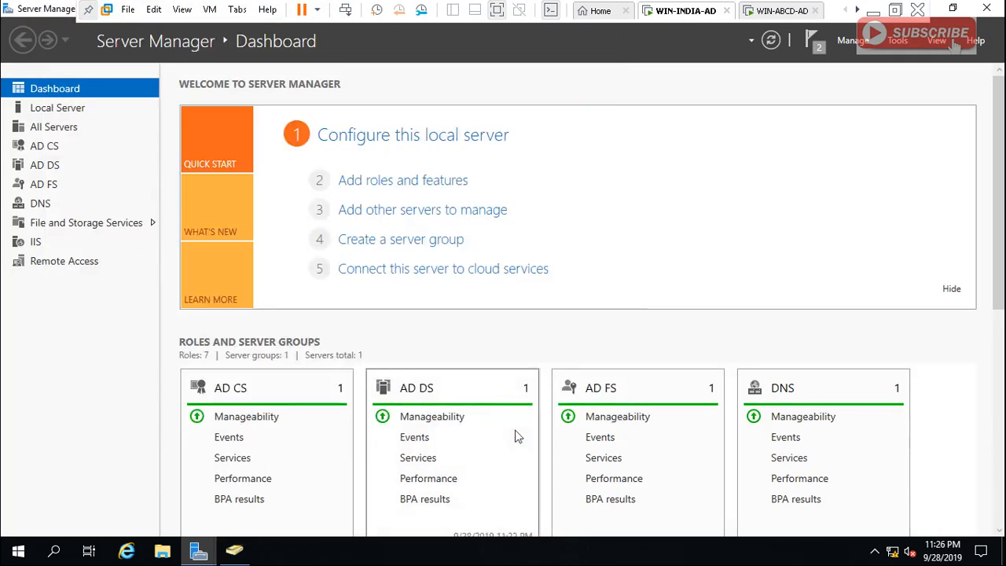
Step: Open AD FS Management on WIN-INDIA-AD and examine its Service node, access control policies, relying party trusts and claims provider trusts
click(897, 41)
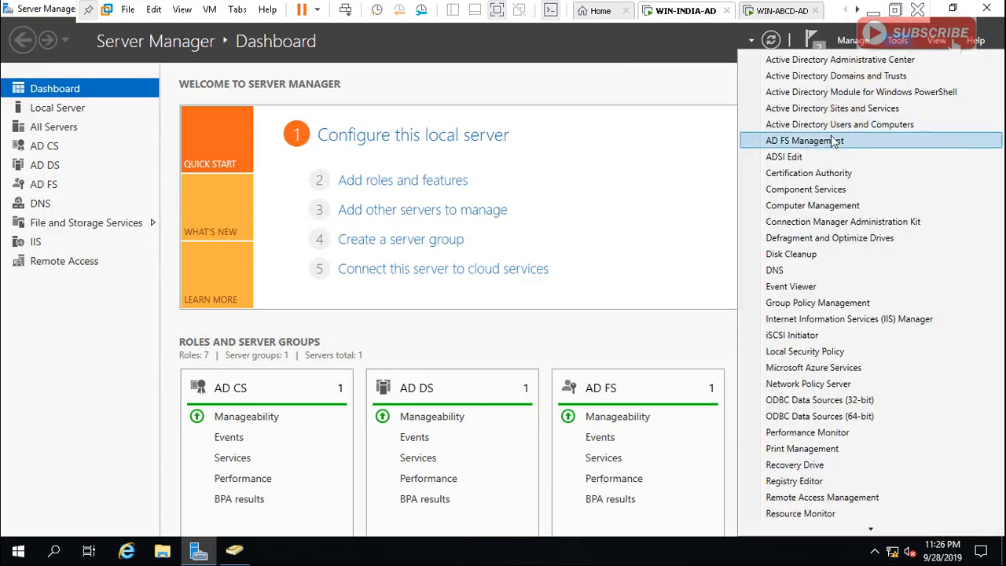
click(829, 141)
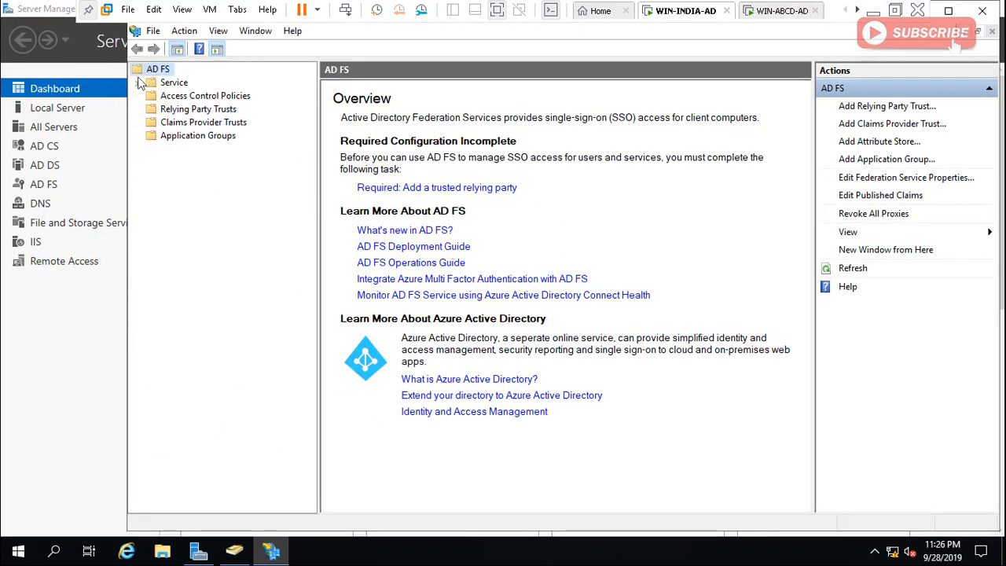
click(138, 83)
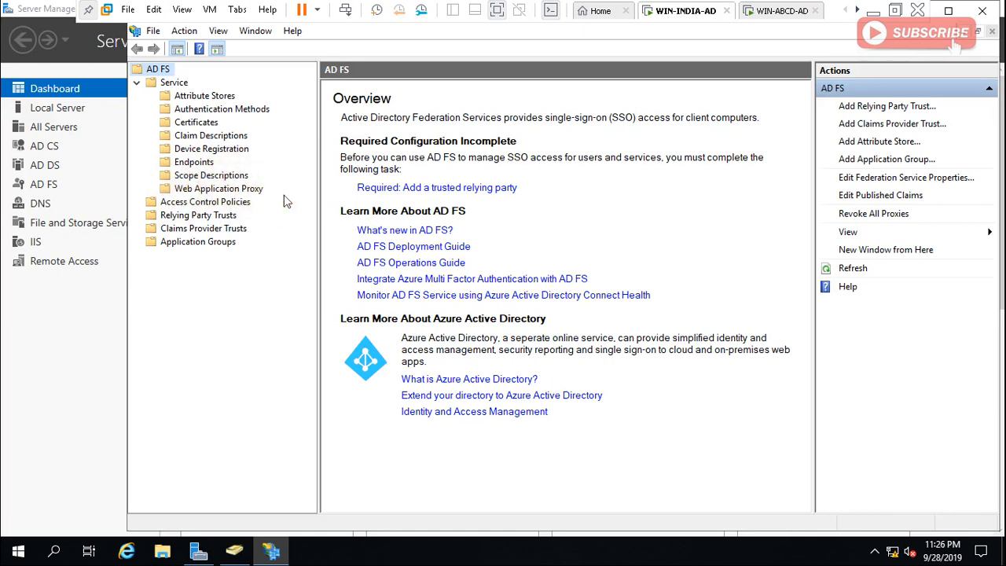
click(152, 202)
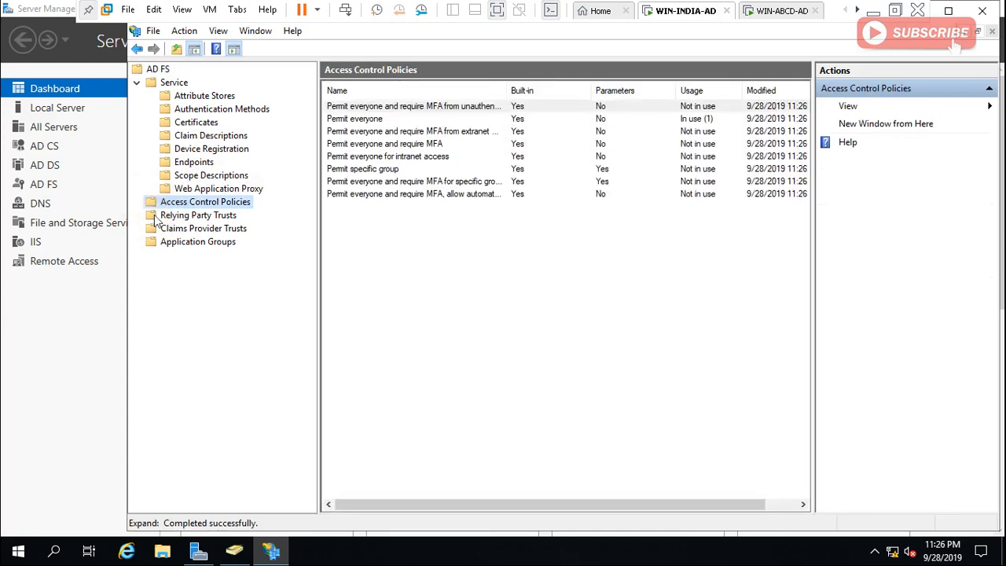
click(154, 216)
click(155, 228)
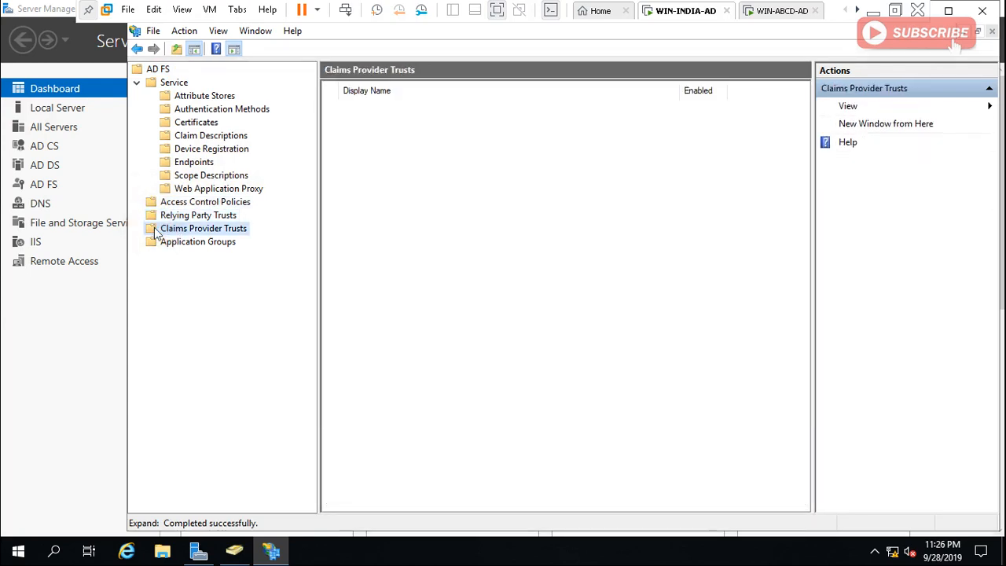
click(152, 242)
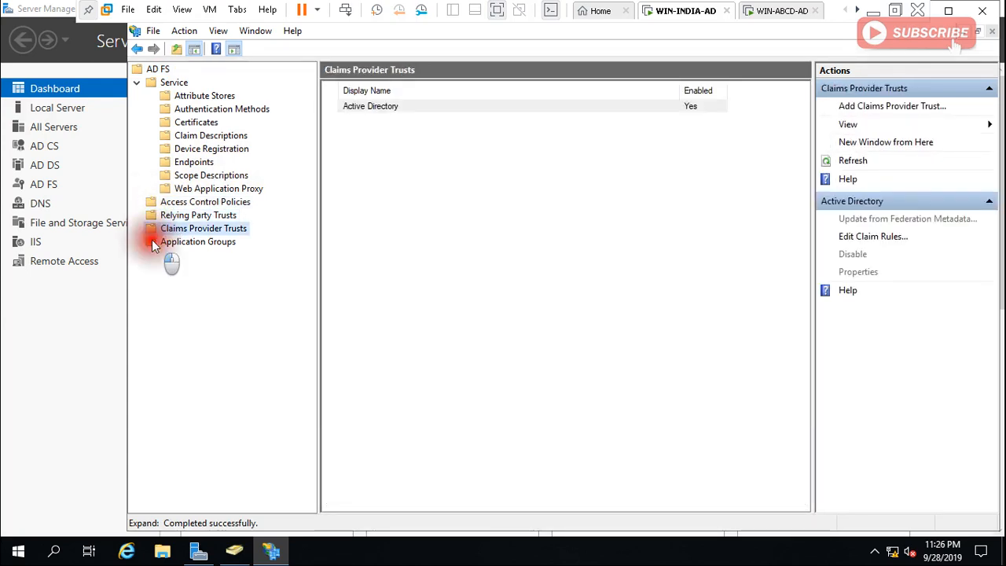
Step: Review the Service node's attribute stores, primary authentication methods for extranet and intranet, and claim descriptions without changing anything
click(206, 96)
click(239, 110)
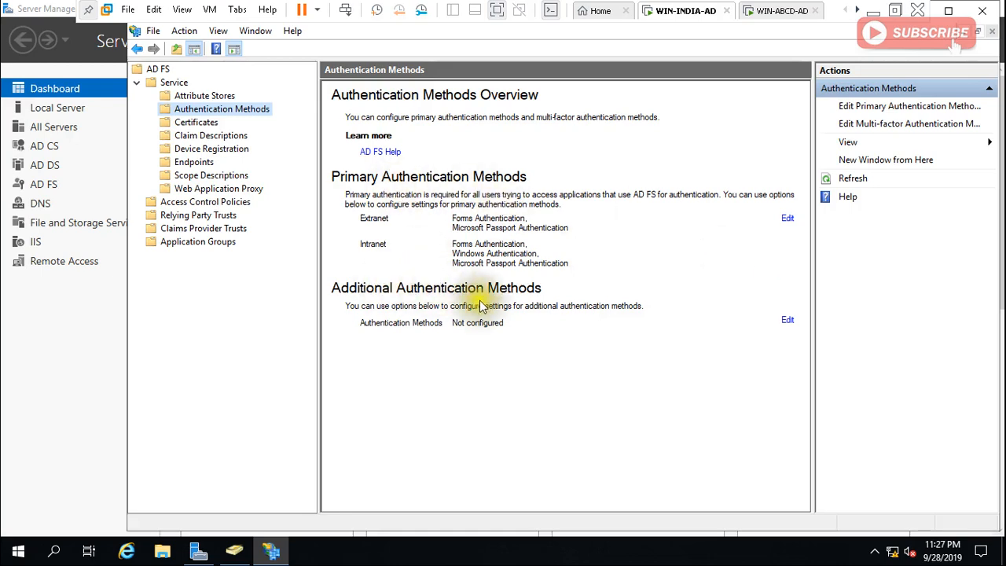
click(788, 219)
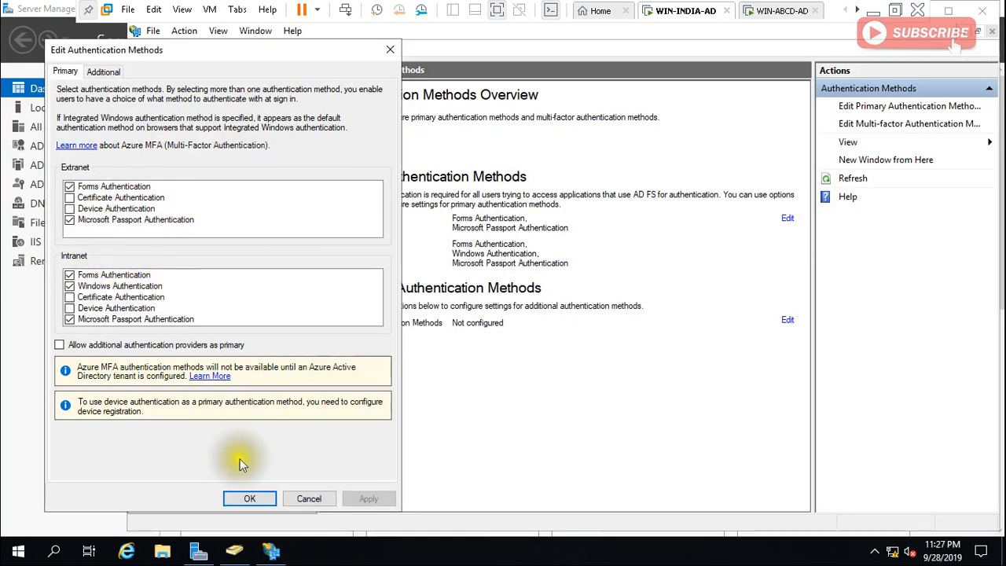
click(309, 498)
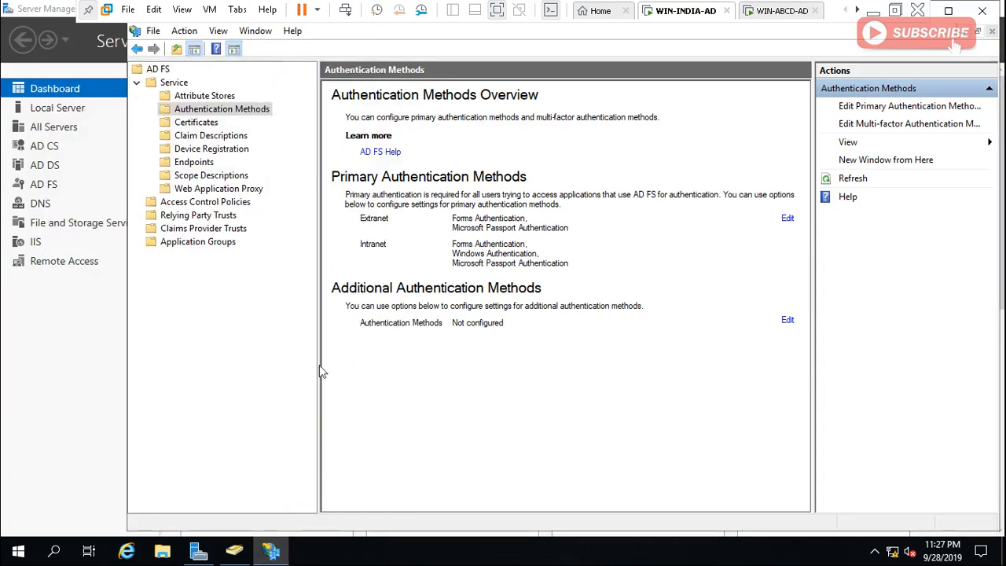
click(209, 139)
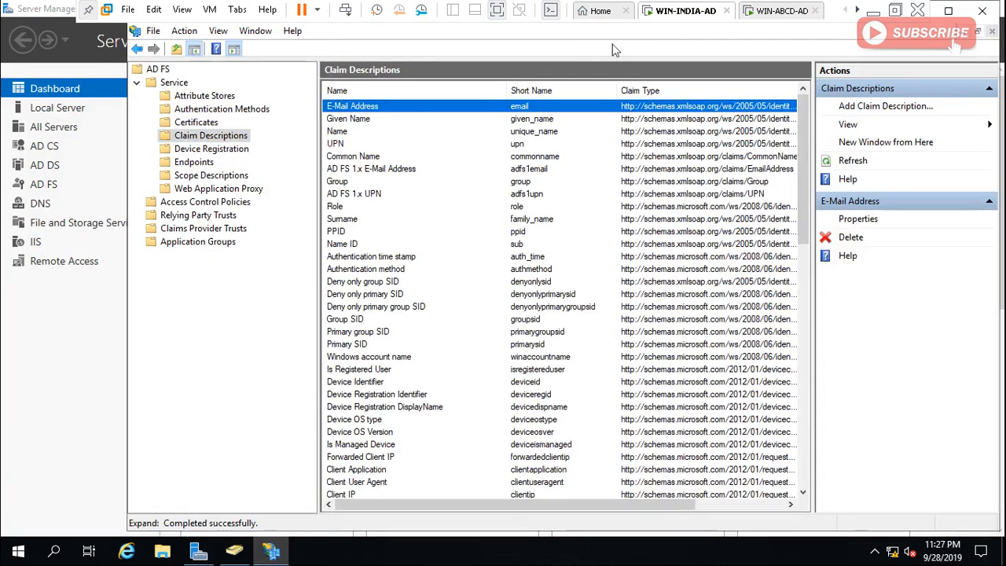
Step: On WIN-ABCD-AD, close the finished AD FS configuration wizard, the certificate details, IIS Manager and the Add Roles and Features Wizard
click(776, 11)
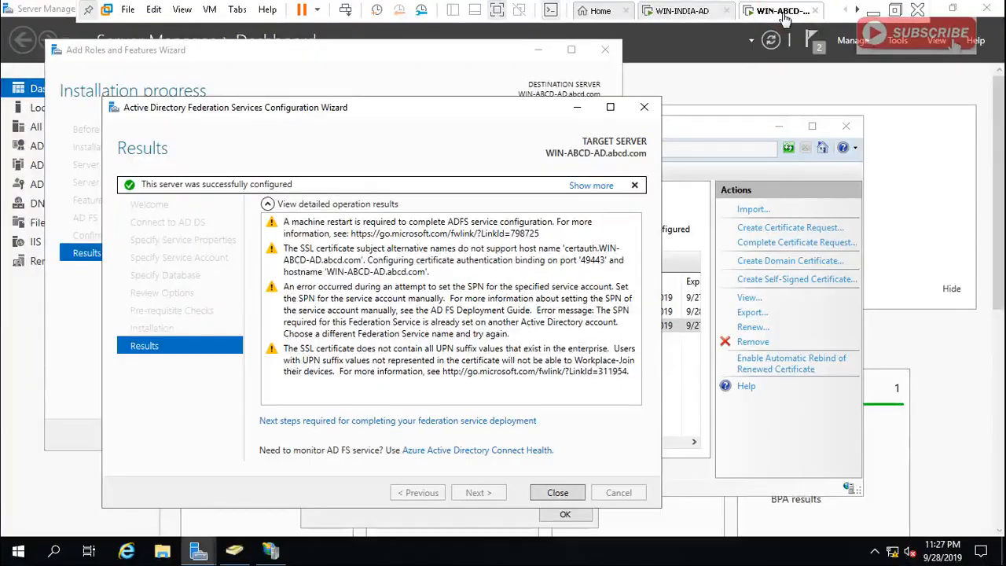
click(558, 493)
click(565, 515)
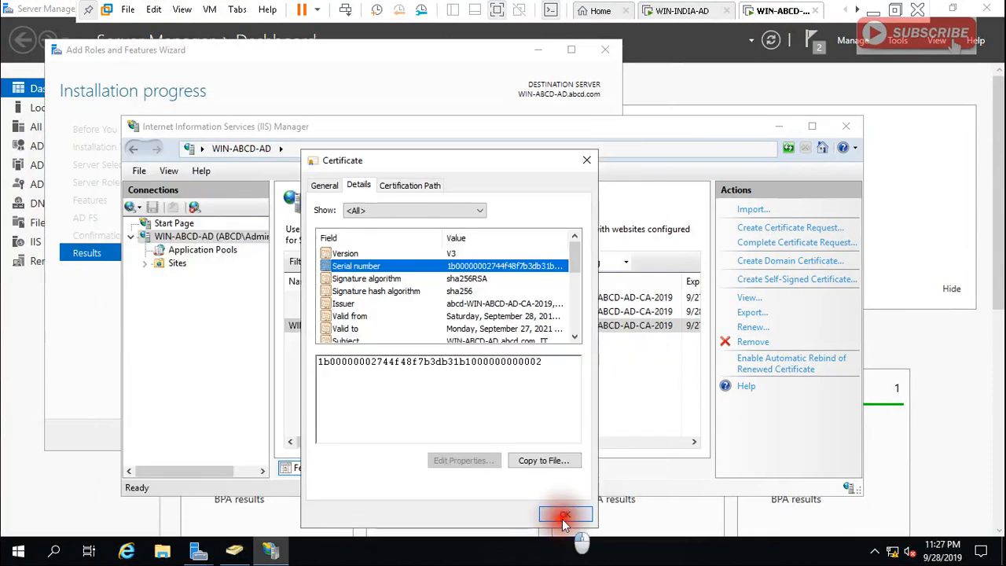
click(847, 128)
click(605, 49)
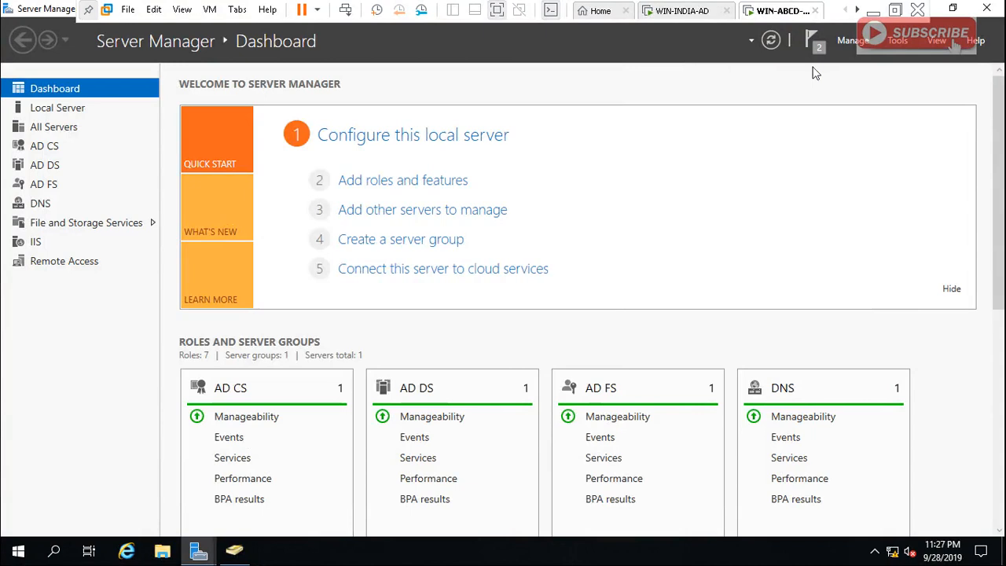
Step: Open AD FS Management on WIN-ABCD-AD and expand its Service node
click(895, 43)
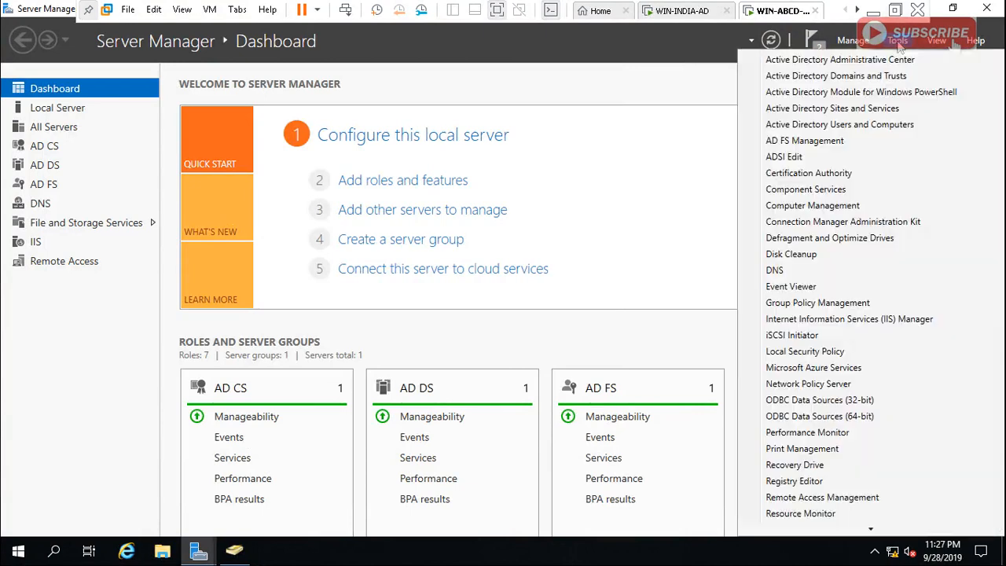
click(807, 140)
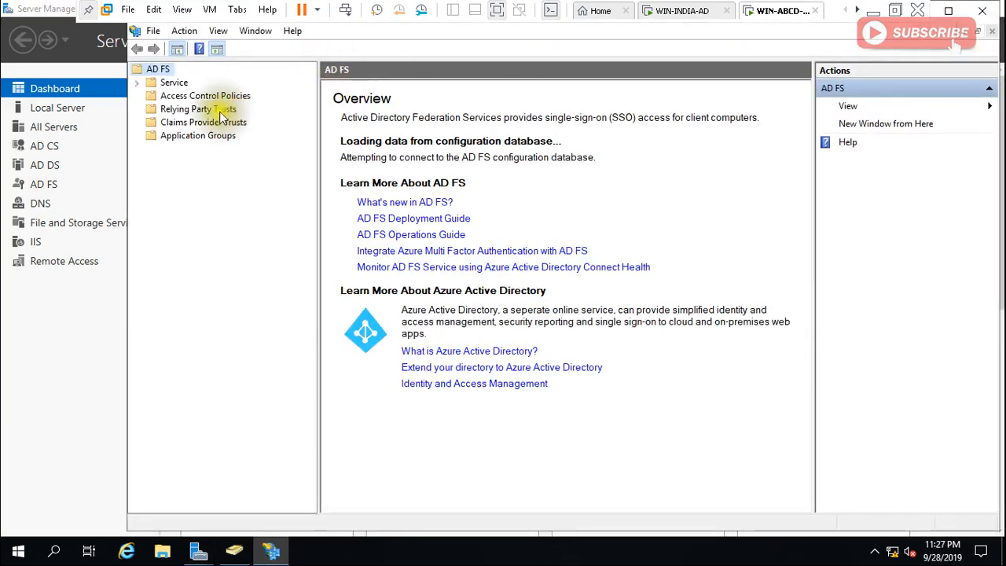
click(138, 84)
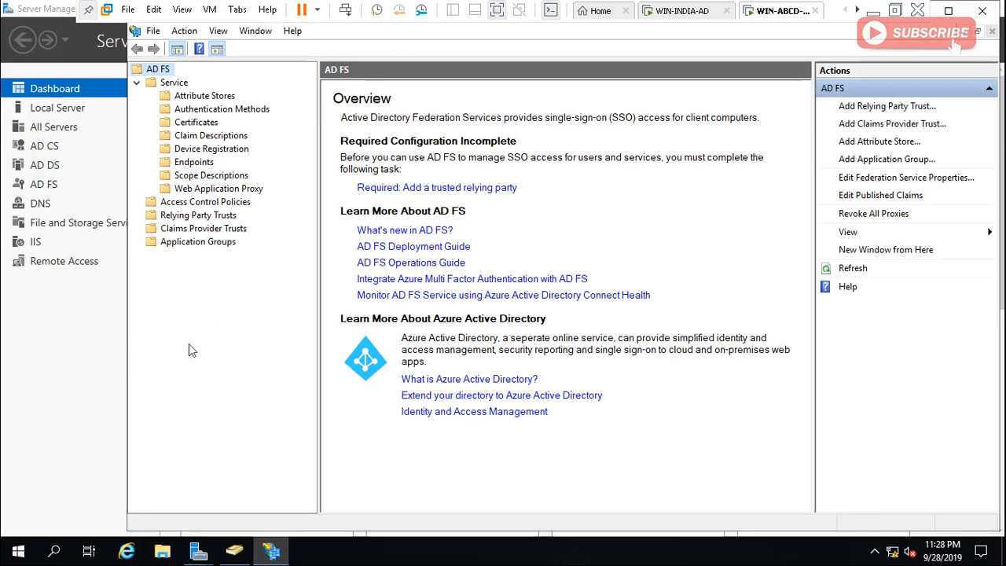
Step: Return to Server Manager on WIN-ABCD-AD and launch Windows PowerShell ISE
key(super+r)
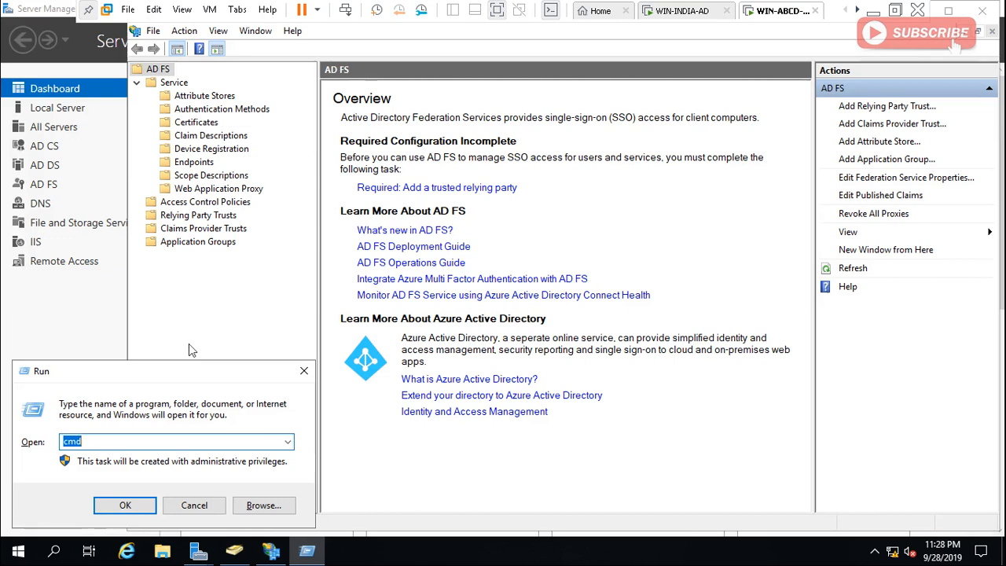
key(BackSpace)
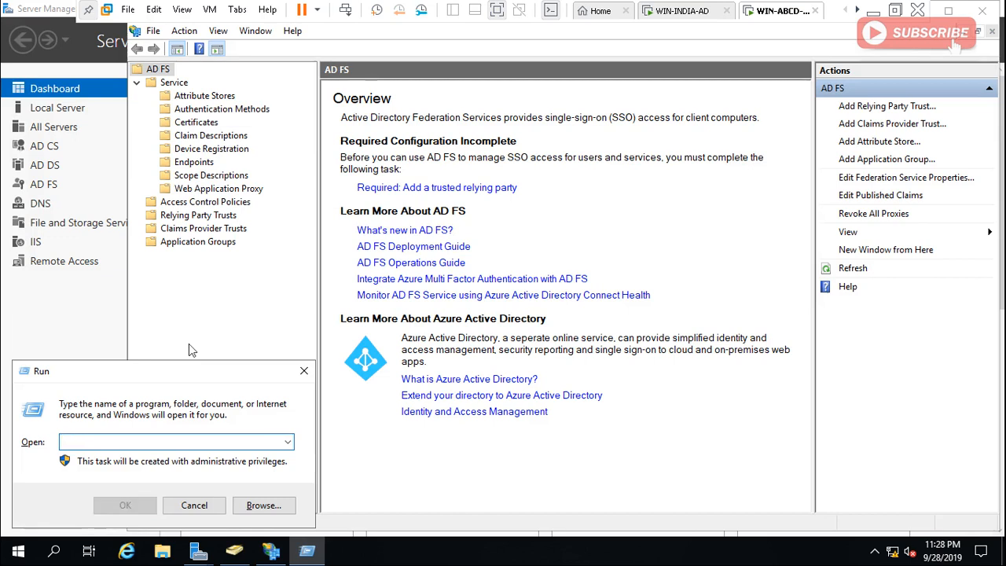
click(198, 553)
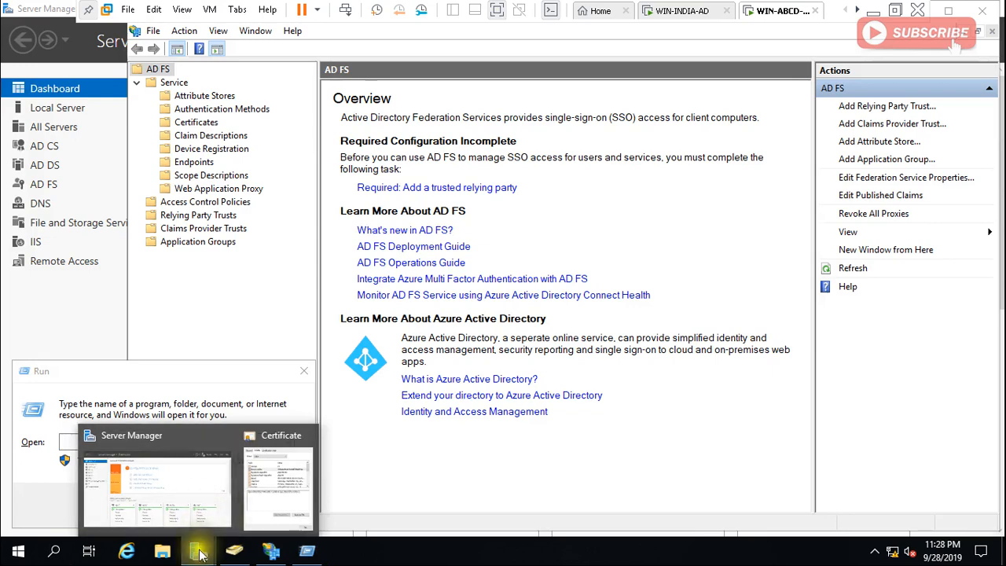
click(200, 552)
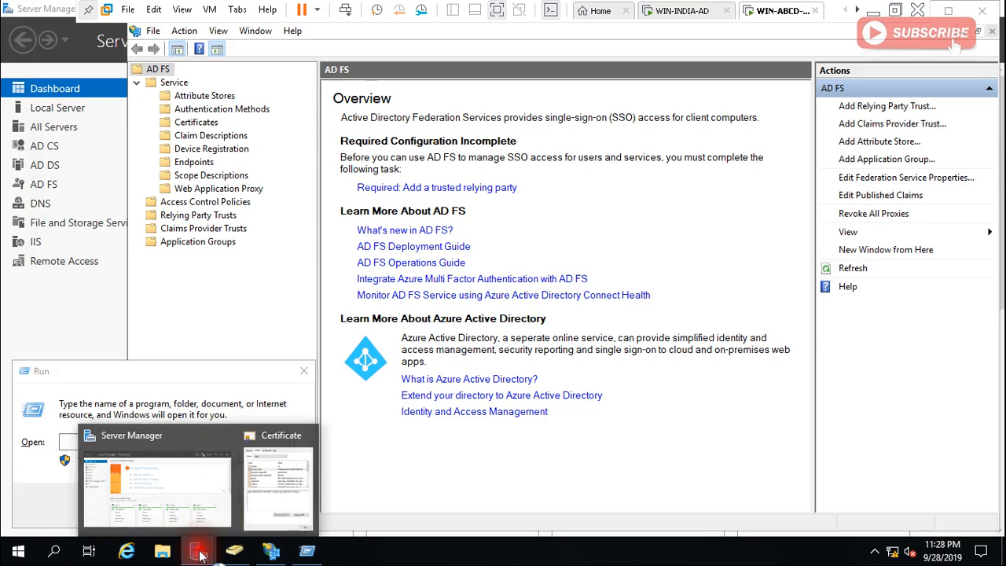
click(171, 500)
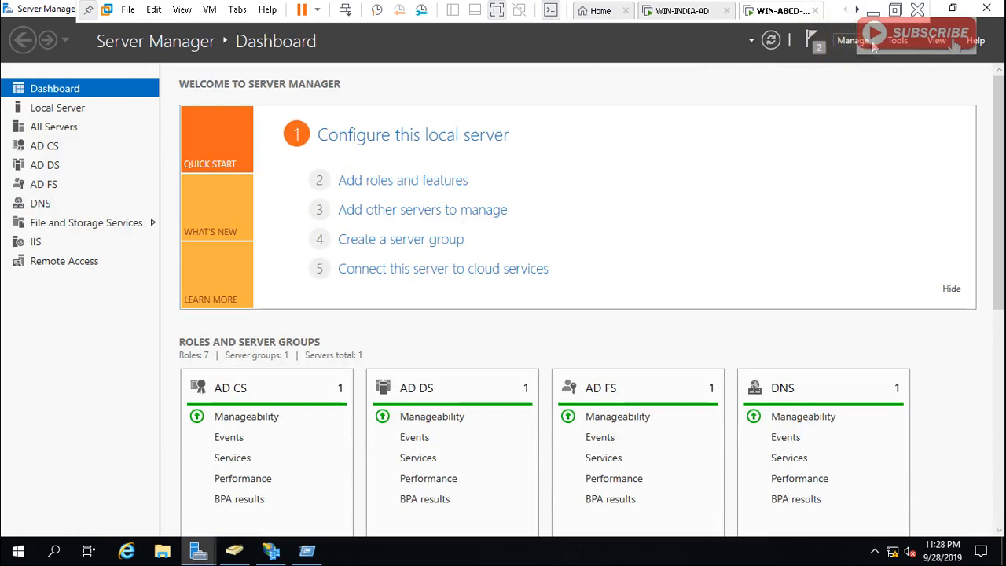
click(897, 40)
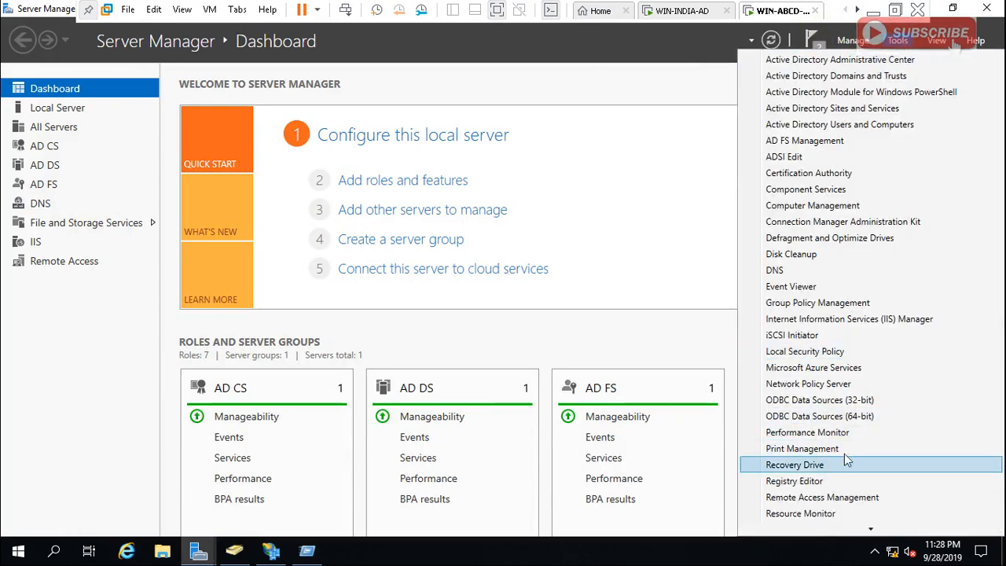
mouse_move(864, 533)
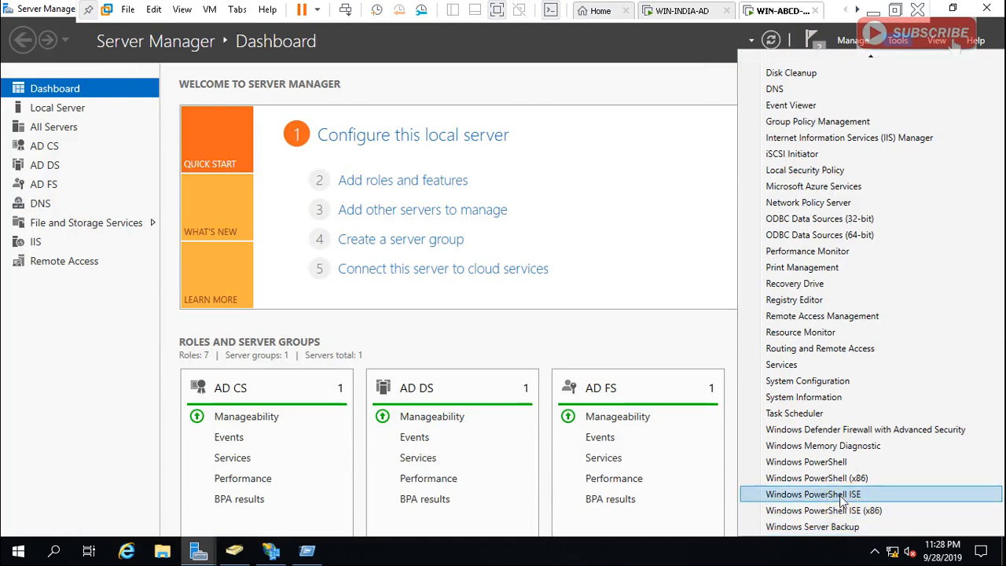
click(840, 495)
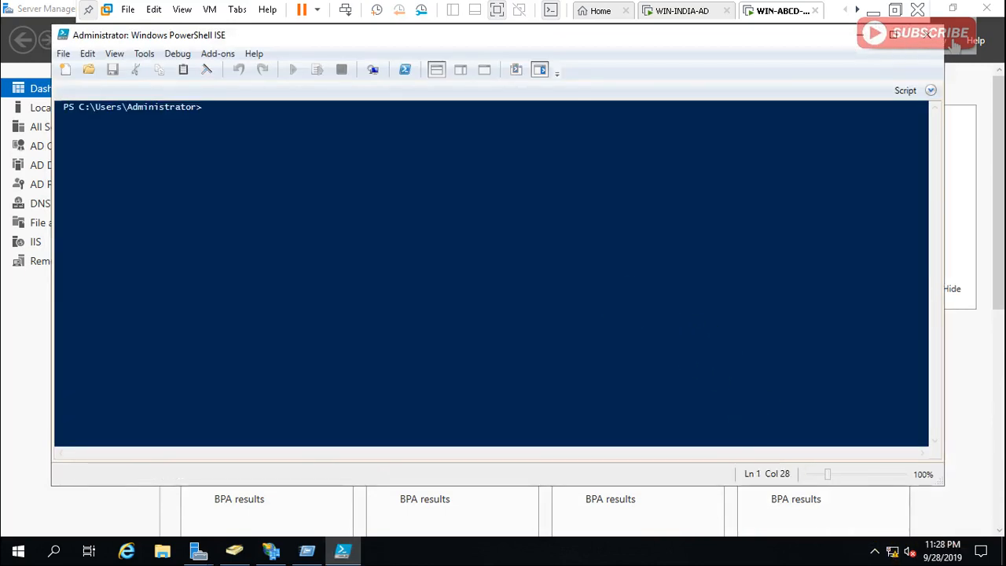
Step: Try to list the AD FS commands by running "get -command *-ADFS*", and close PowerShell ISE
key(g)
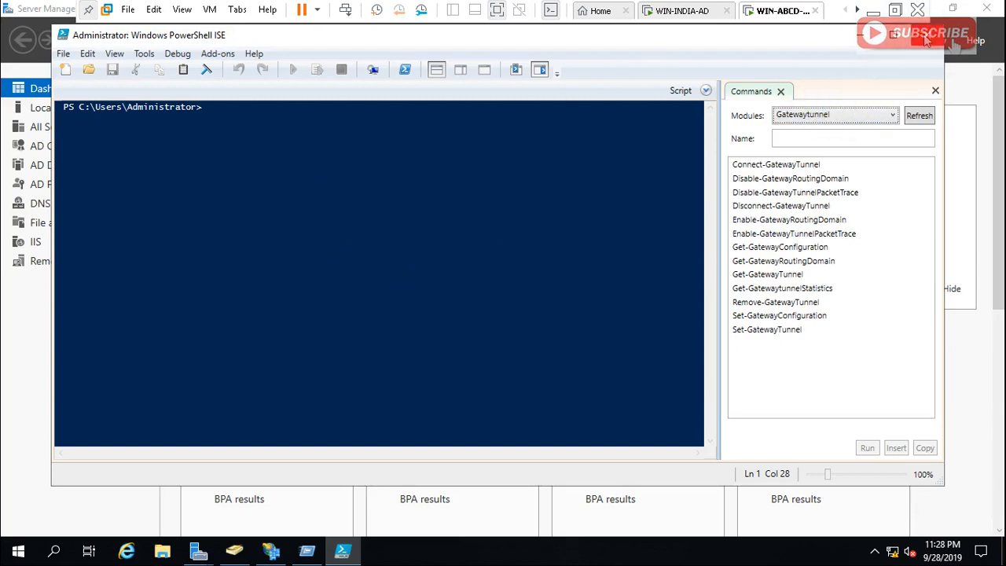
click(348, 294)
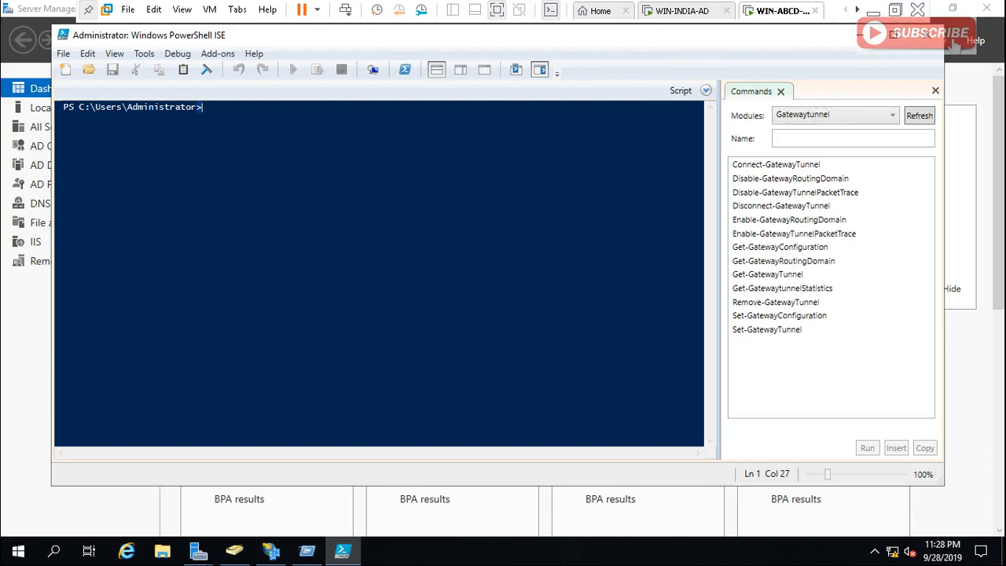
text(get -command)
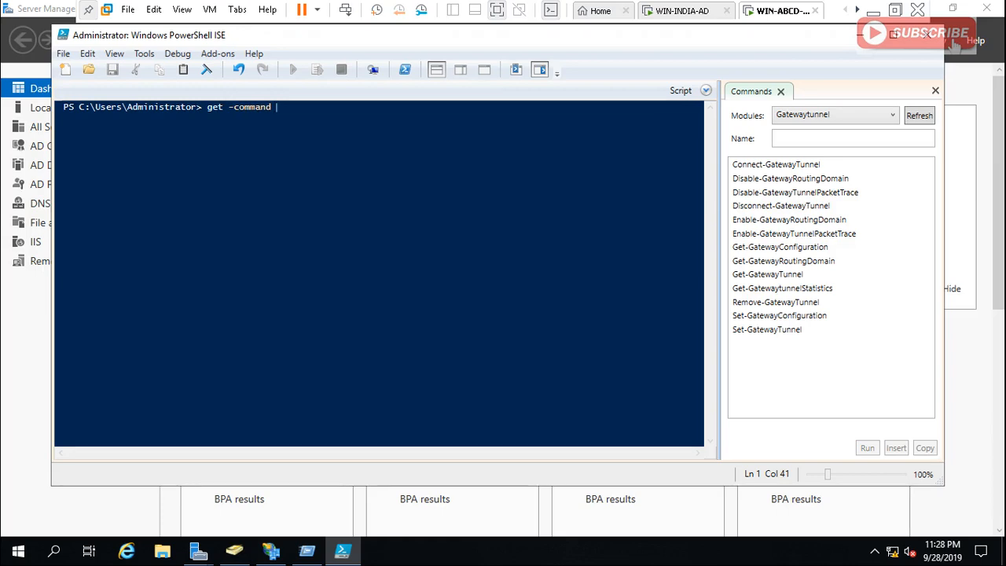
text( *-ADFS)
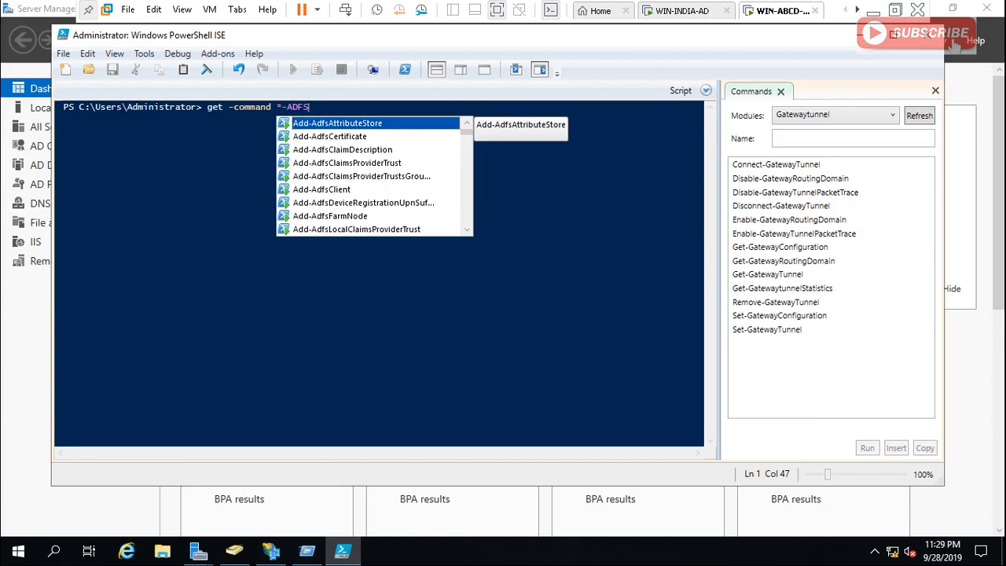
text(*)
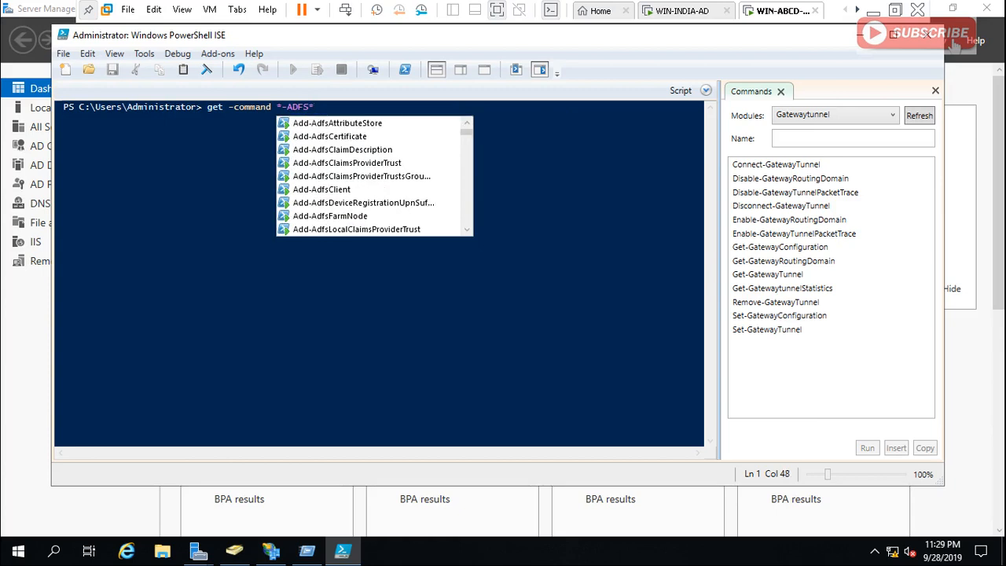
key(Return)
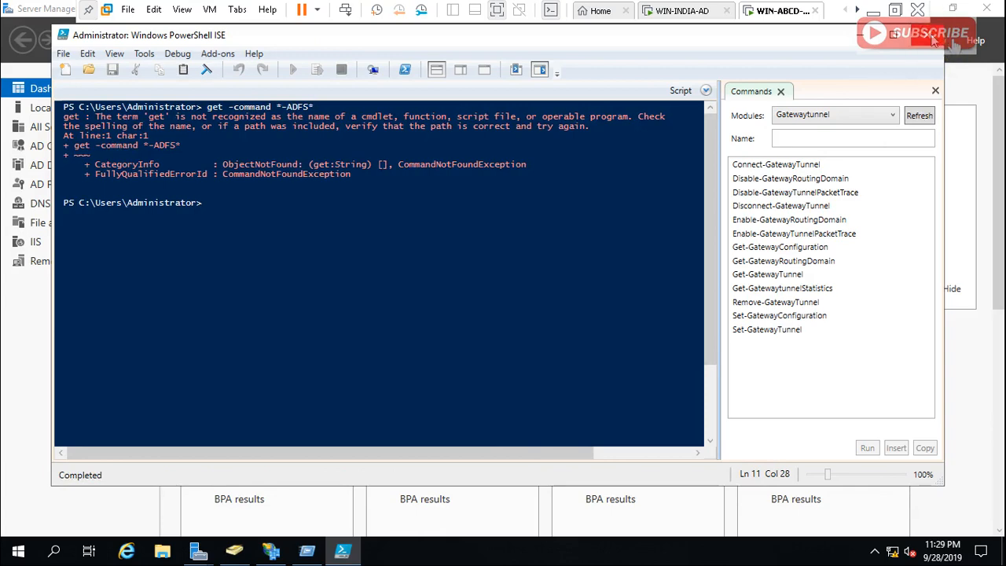
click(930, 34)
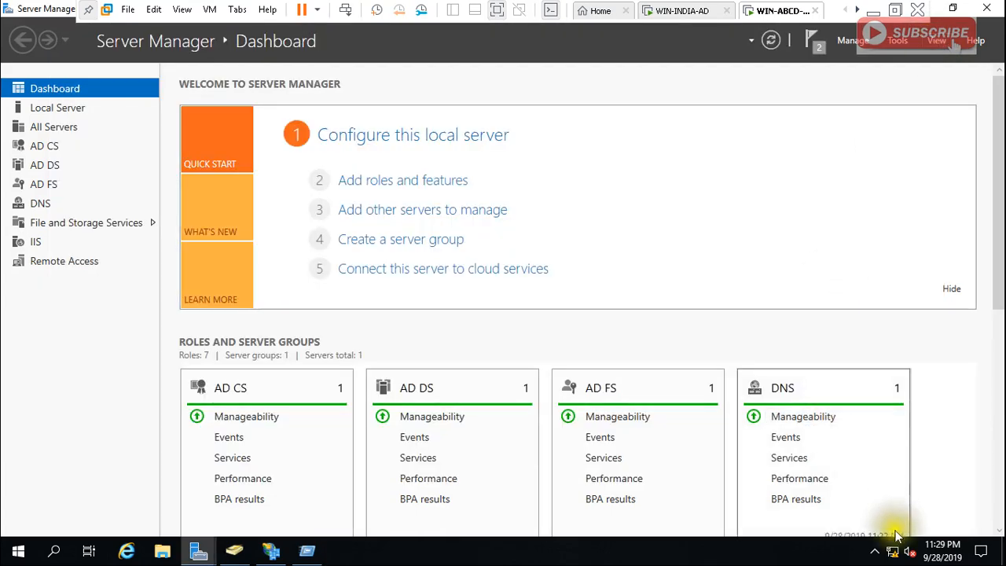
Step: Launch Windows PowerShell from Server Manager on WIN-ABCD-AD and list the AD FS cmdlets with "Get-Command *-ADFS*"
click(894, 47)
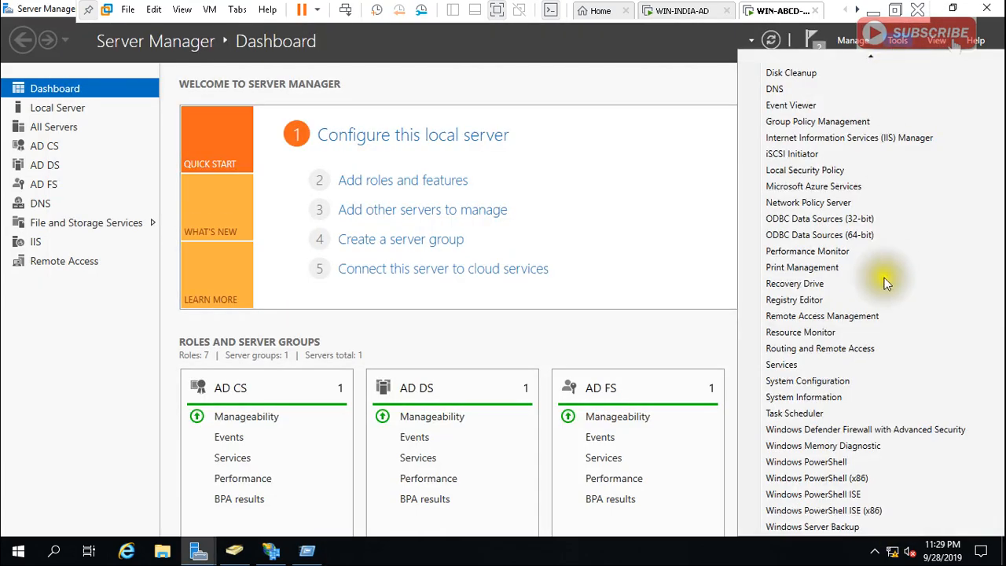
click(839, 465)
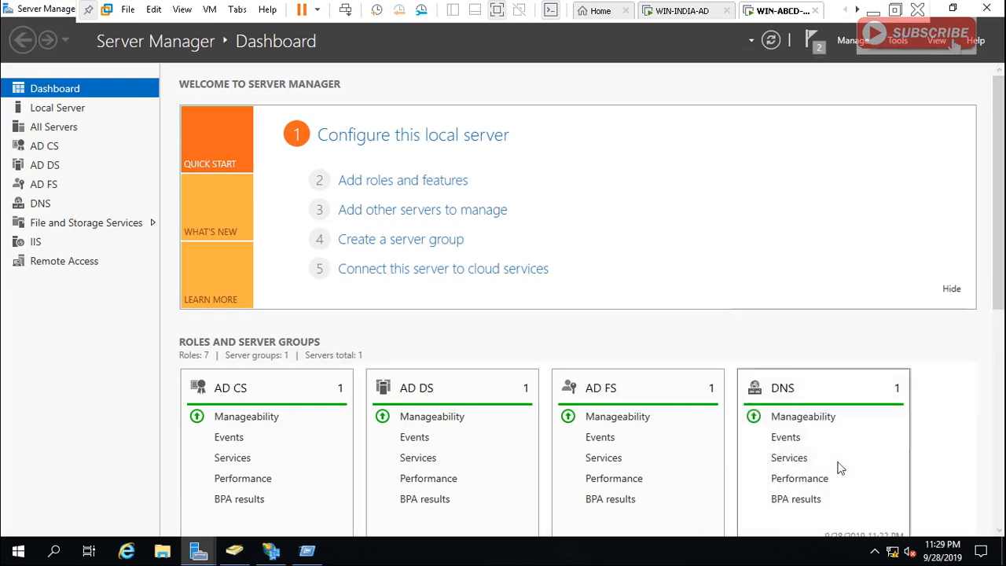
click(460, 327)
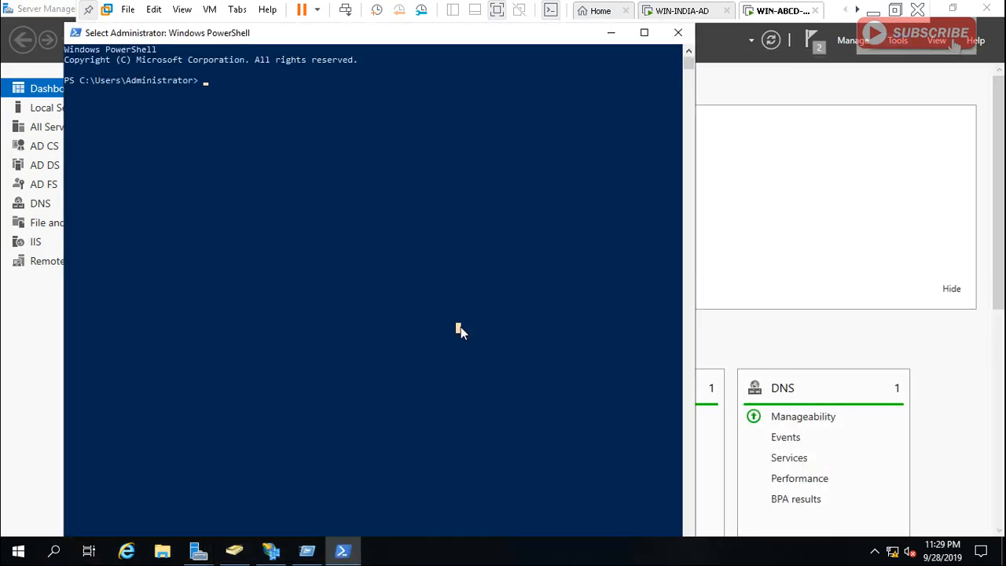
text(Get)
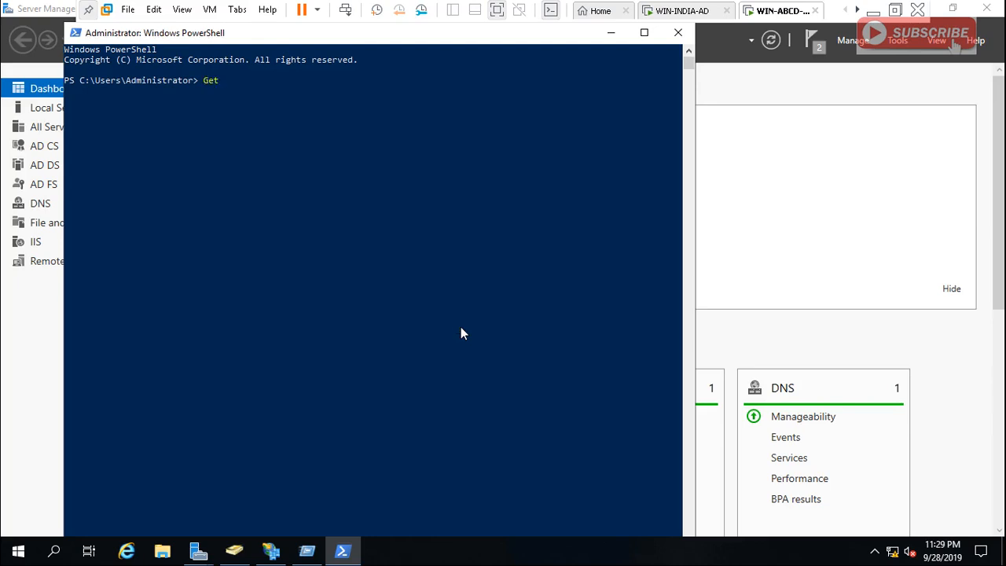
text(-Command)
text(*-ADFS*)
key(Return)
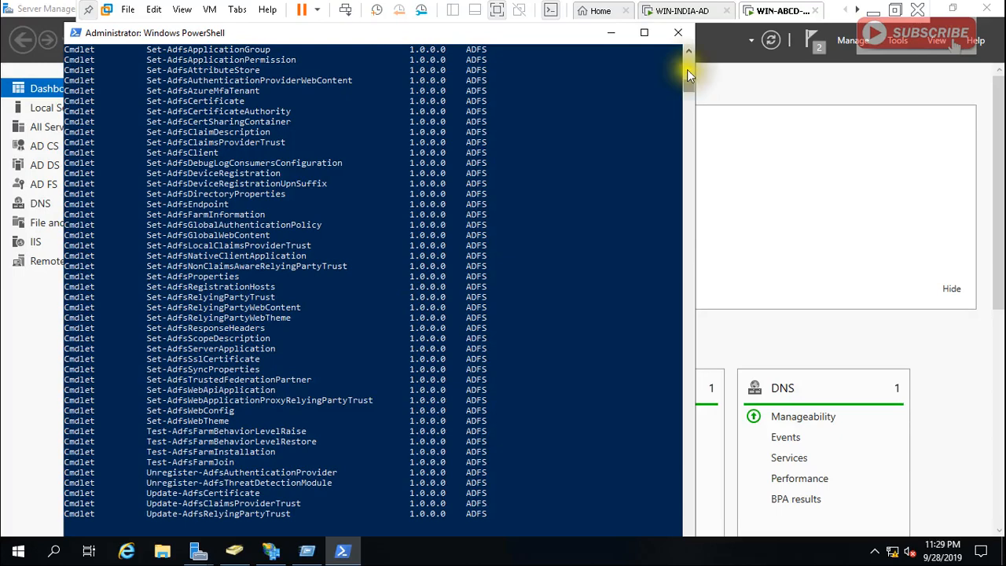
scroll(686, 56, up, 3)
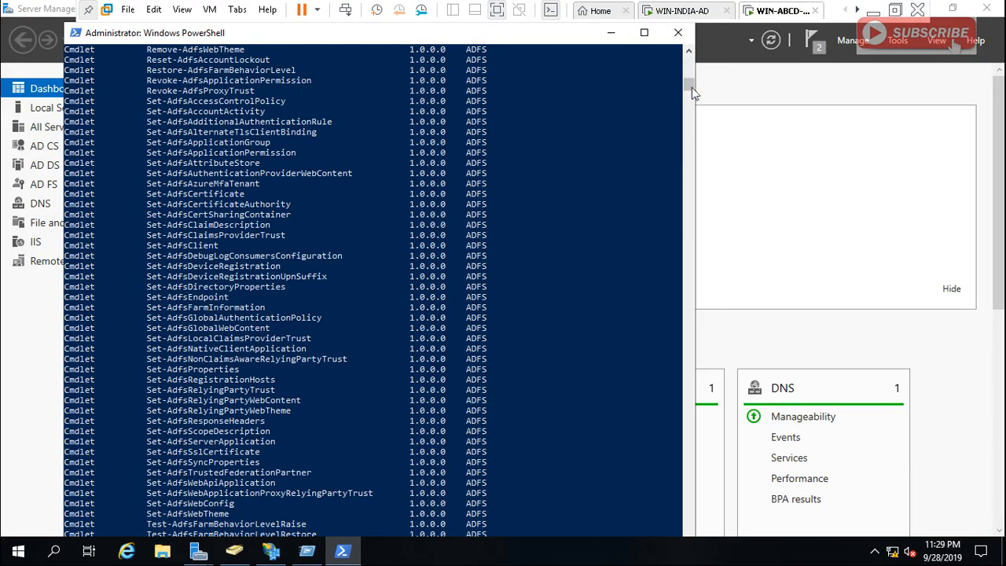
click(685, 254)
drag(685, 253, 691, 89)
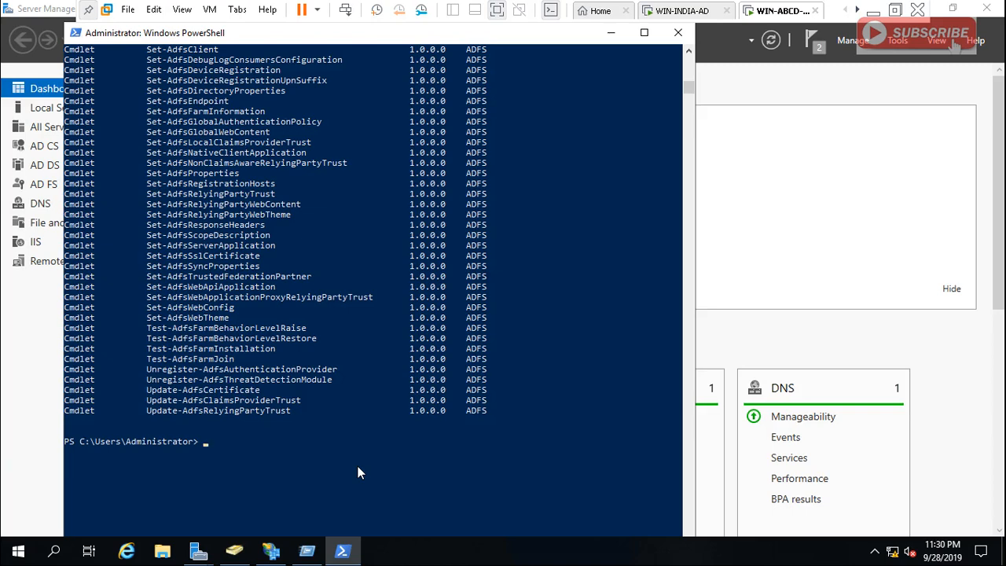
scroll(357, 467, up, 3)
text(Get)
key(Return)
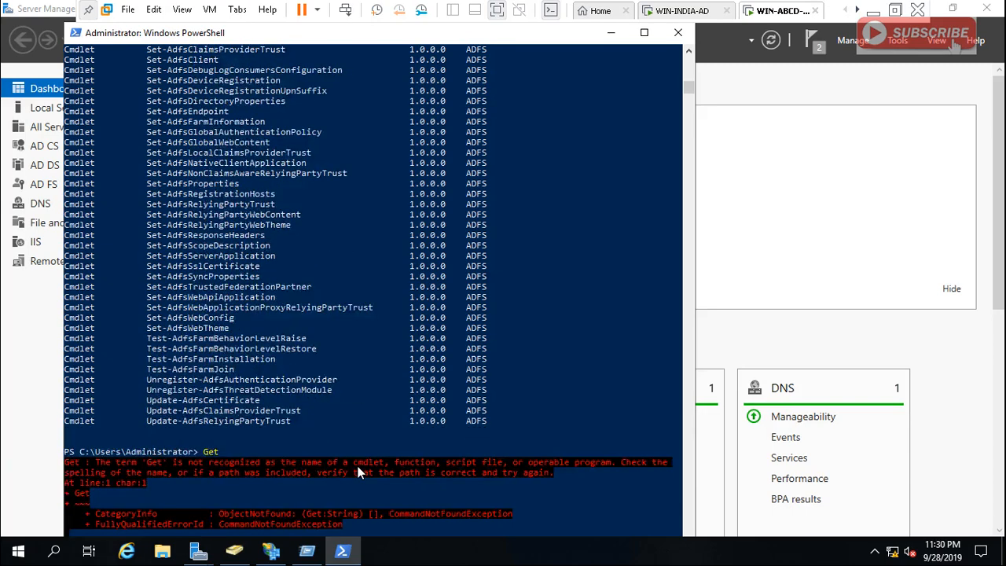
key(Return)
key(Return)
key(Return)
key(Return)
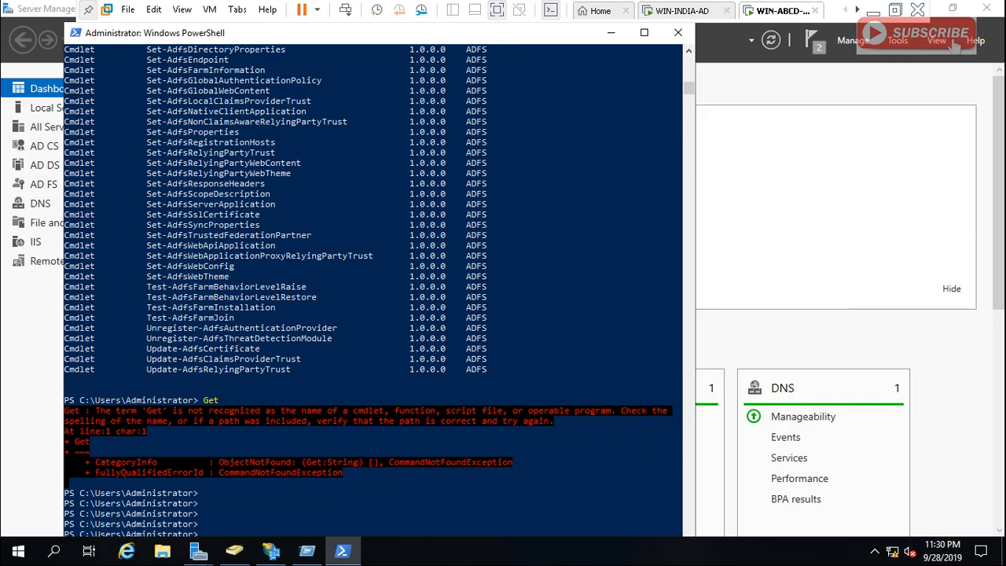
drag(999, 246, 999, 284)
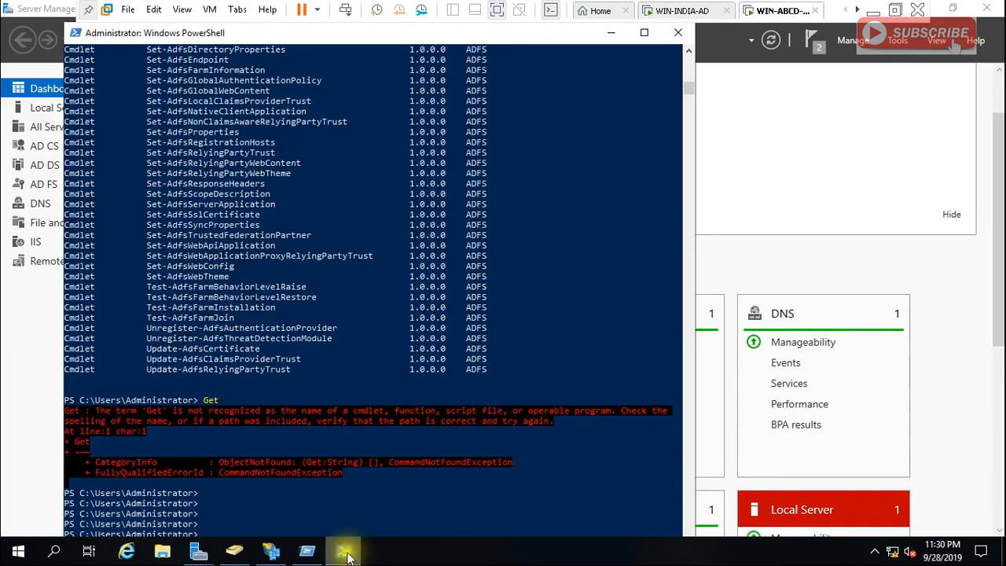
click(341, 550)
click(351, 525)
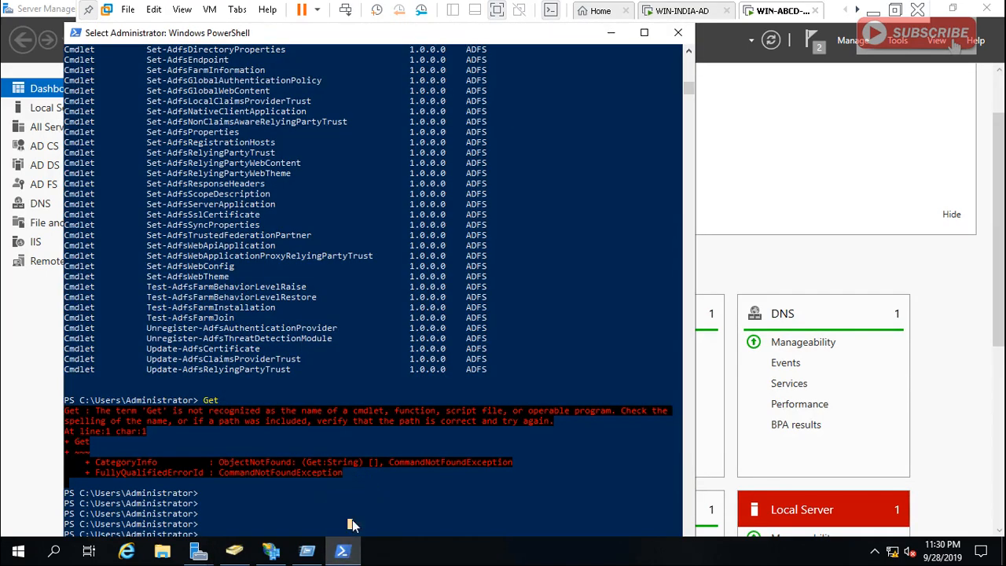
key(Return)
key(Return)
key(Up)
key(Return)
key(Return)
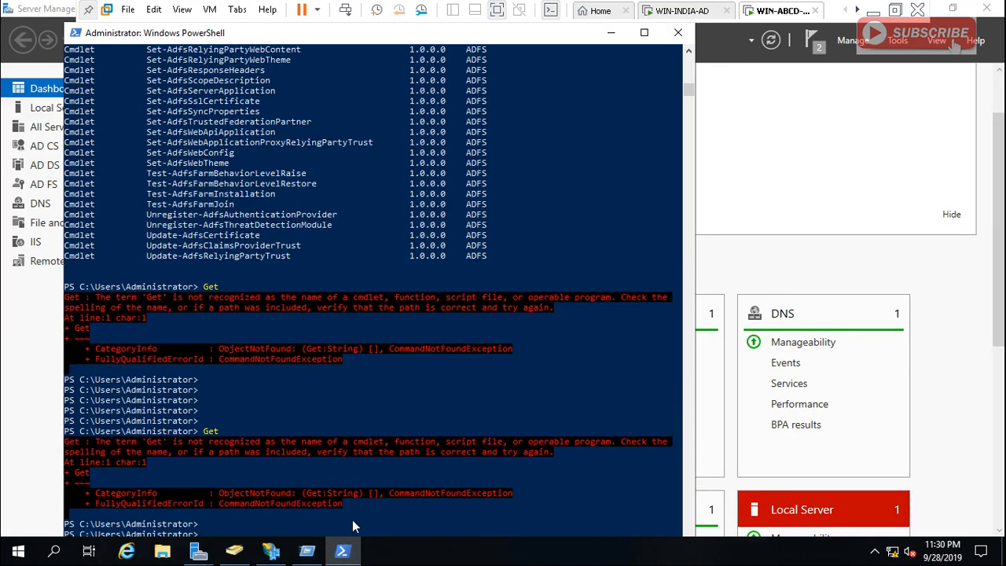
key(Return)
key(Return)
key(Return)
key(Return)
key(Return)
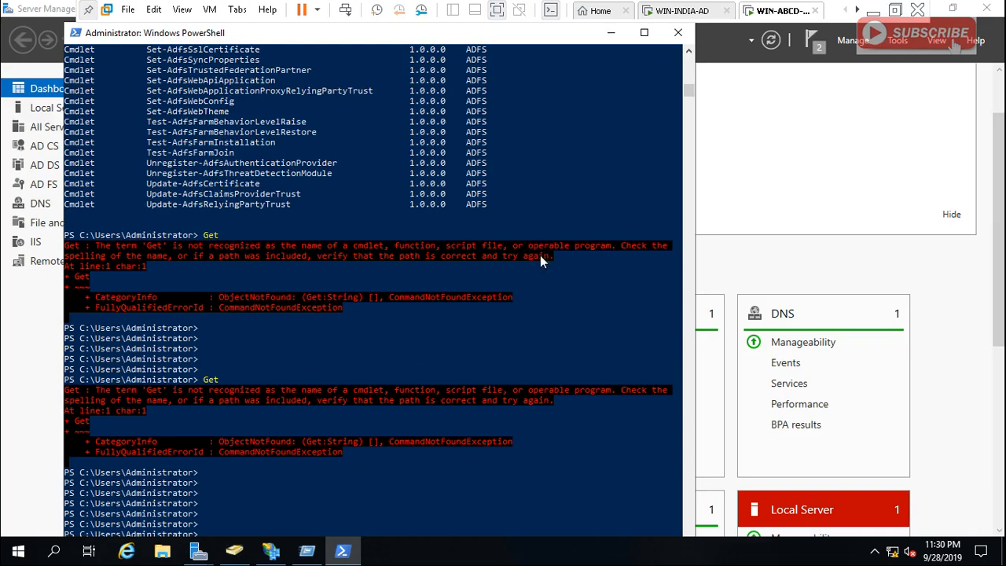
Step: Look back through the PowerShell output and close the PowerShell window
click(690, 105)
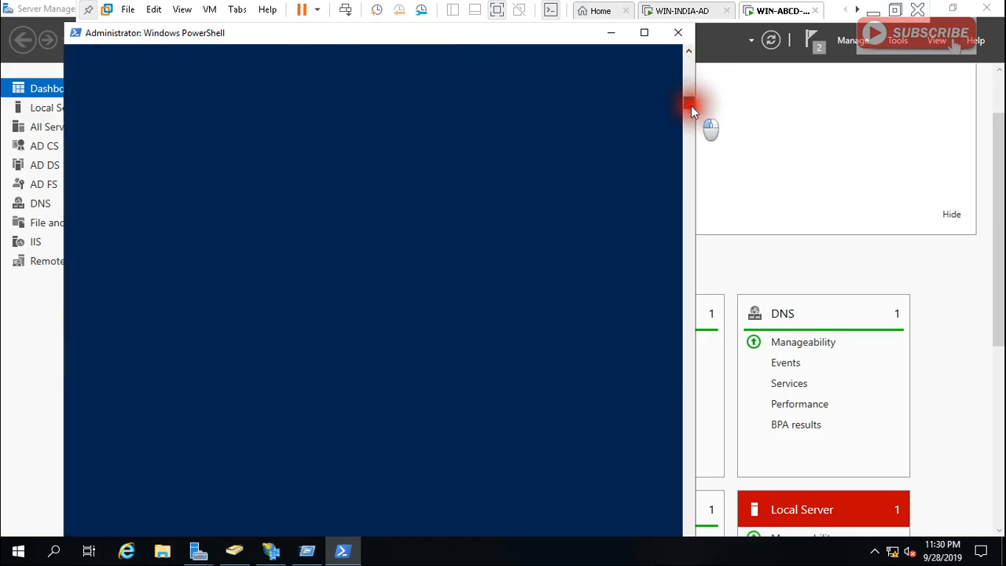
scroll(689, 99, up, 3)
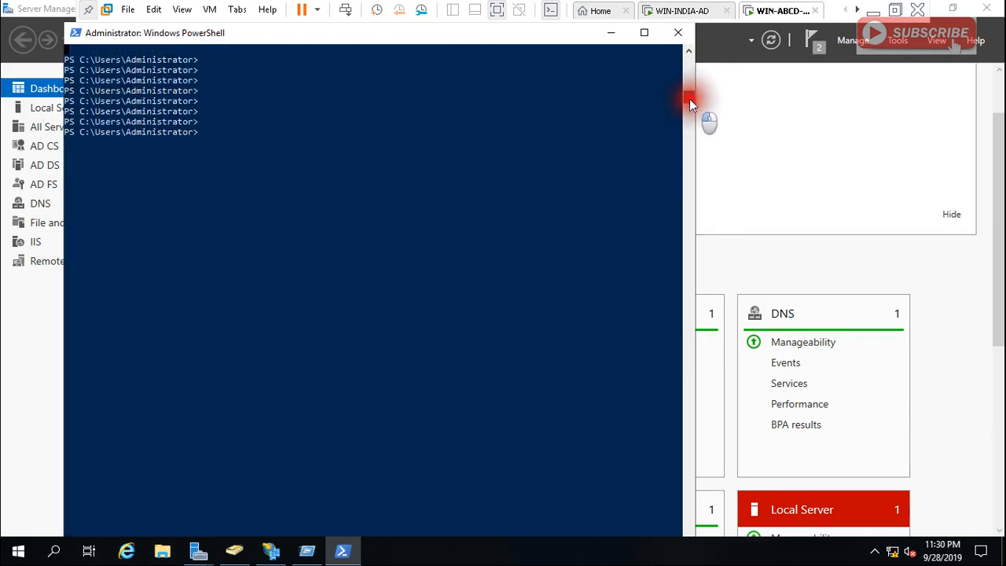
scroll(482, 222, up, 10)
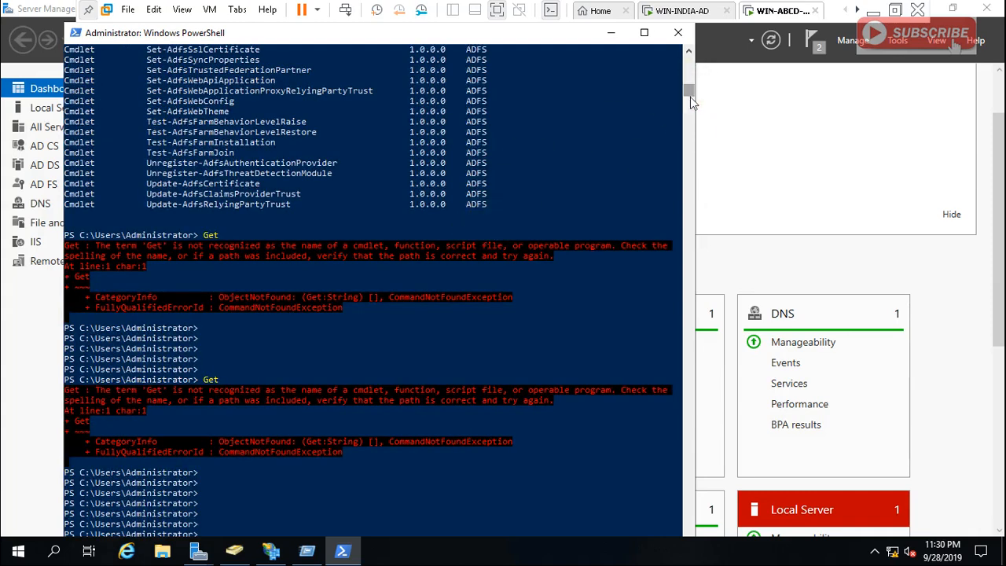
scroll(690, 97, down, 4)
scroll(478, 342, up, 4)
click(677, 33)
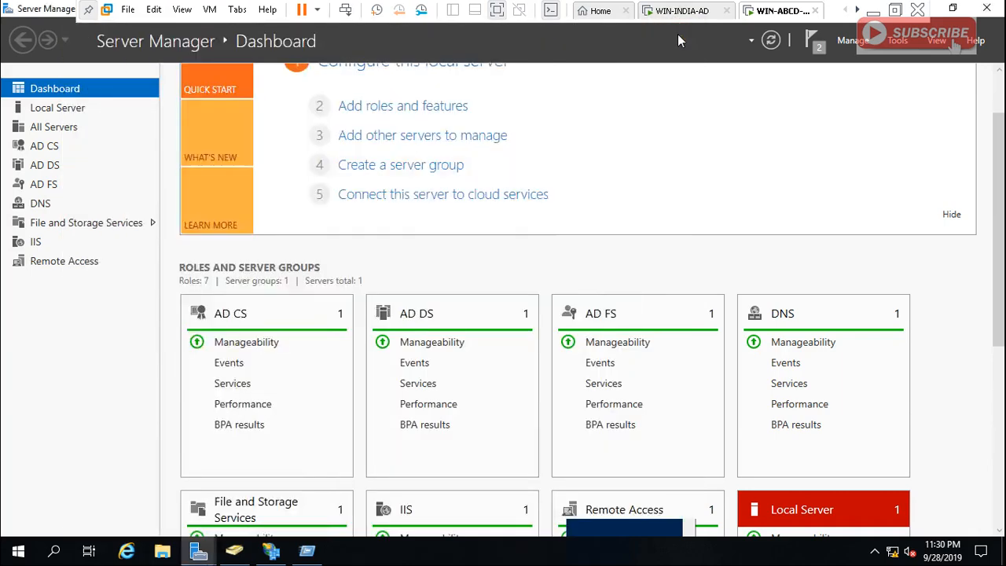
Step: Launch a new Windows PowerShell session from Server Manager, display the AD FS properties, and minimize the window
click(896, 41)
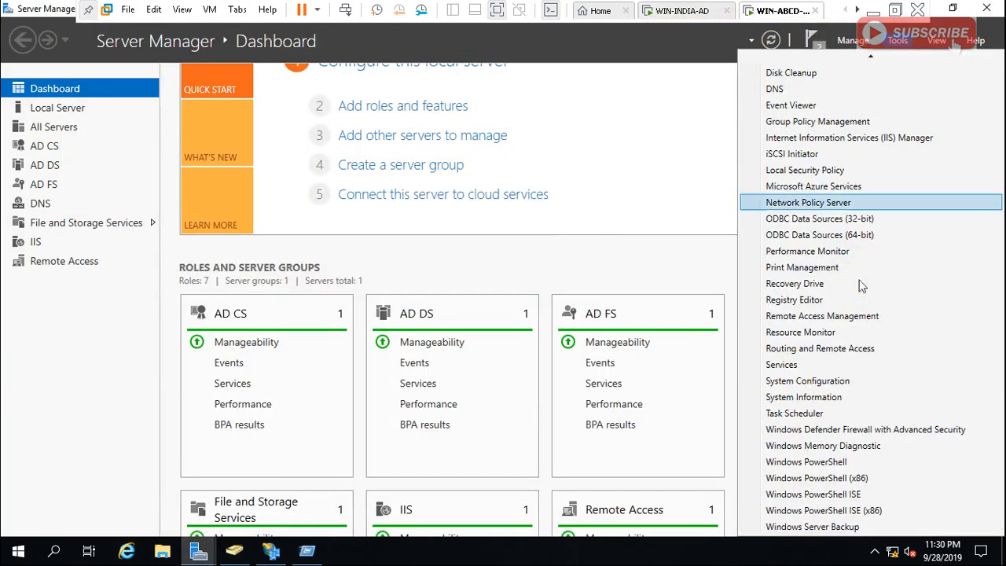
click(821, 465)
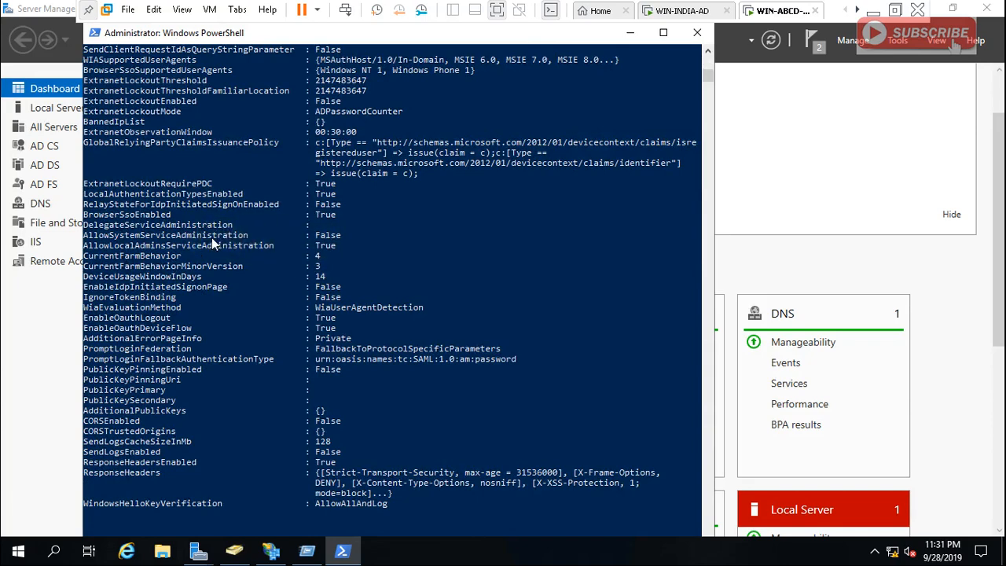
click(510, 524)
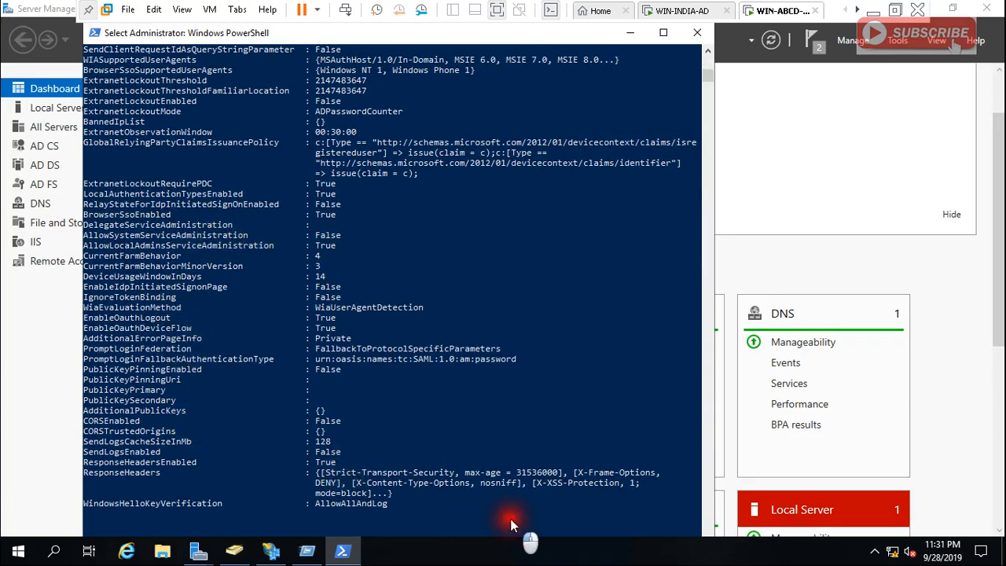
key(Return)
key(Return)
key(Return)
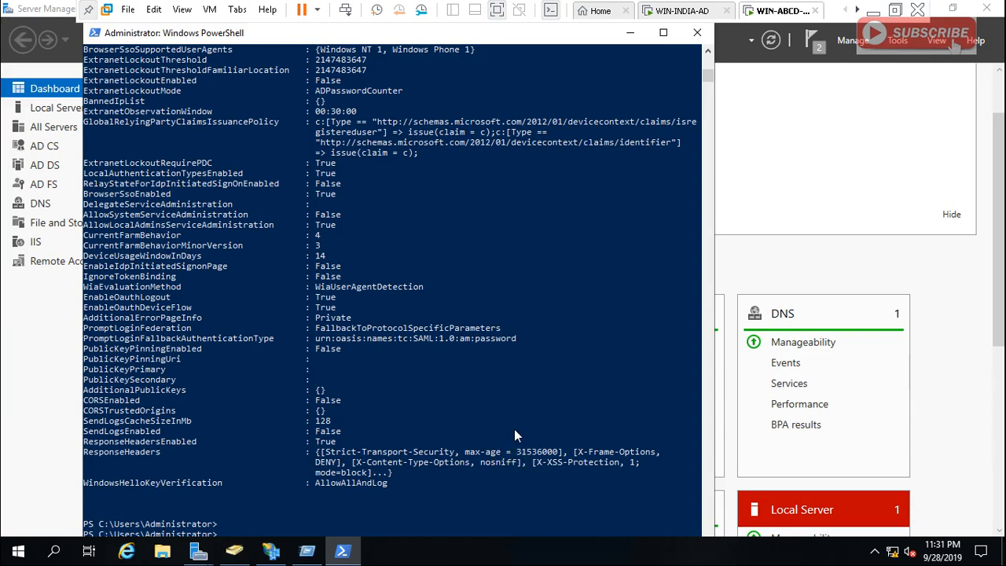
click(631, 37)
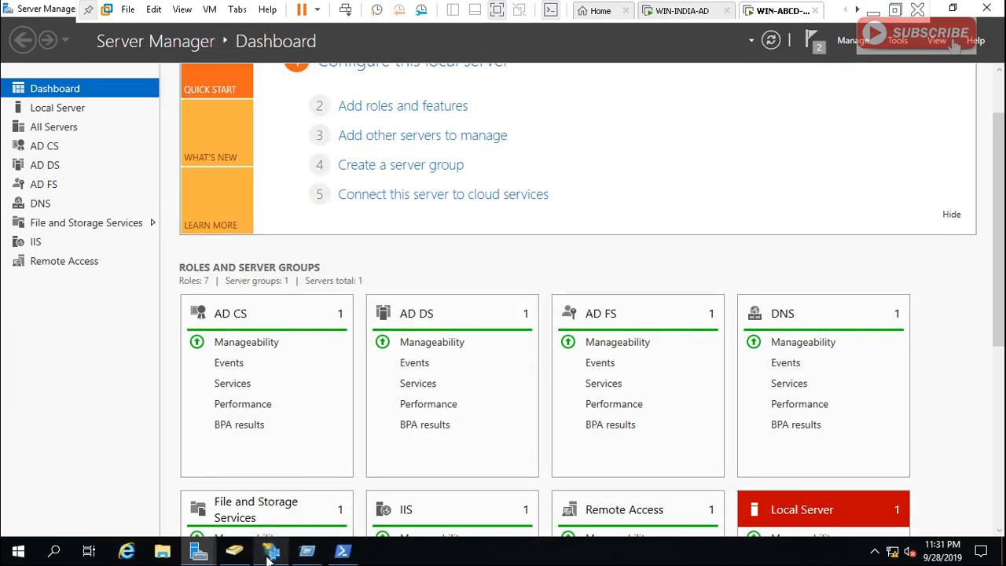
Step: In AD FS Management, view Application Groups, Claims Provider Trusts and Relying Party Trusts, and return to the AD FS overview
click(269, 552)
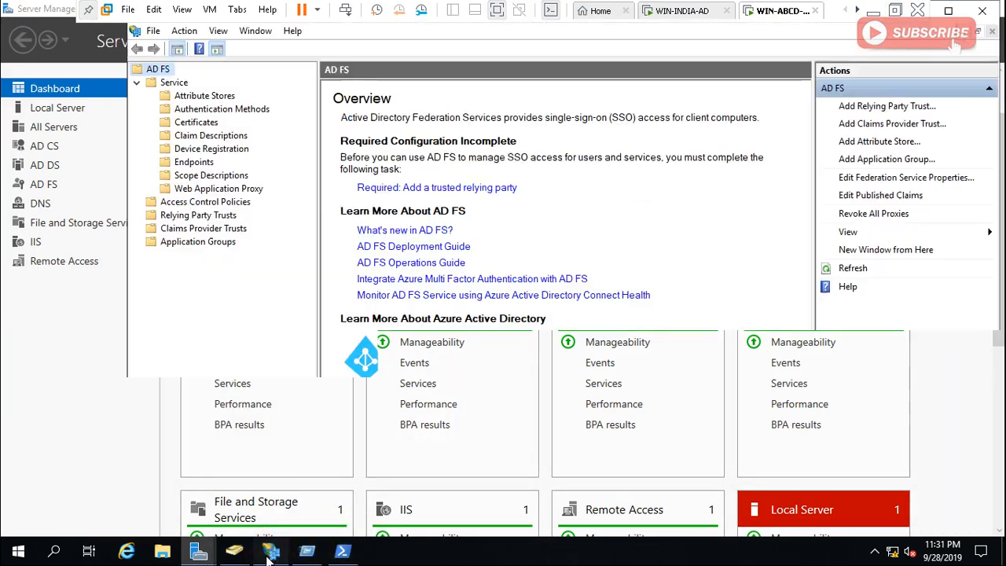
click(218, 245)
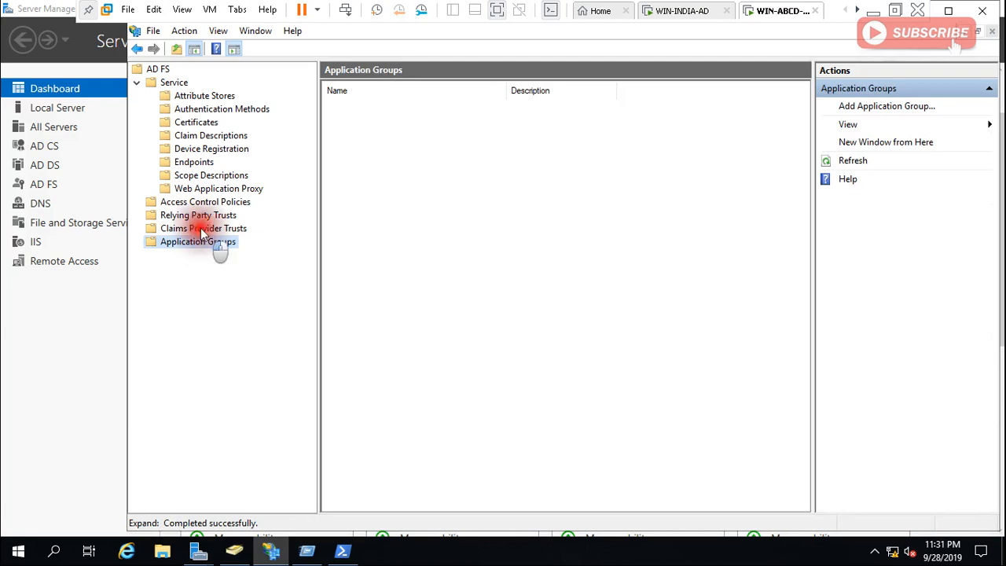
click(203, 228)
click(198, 215)
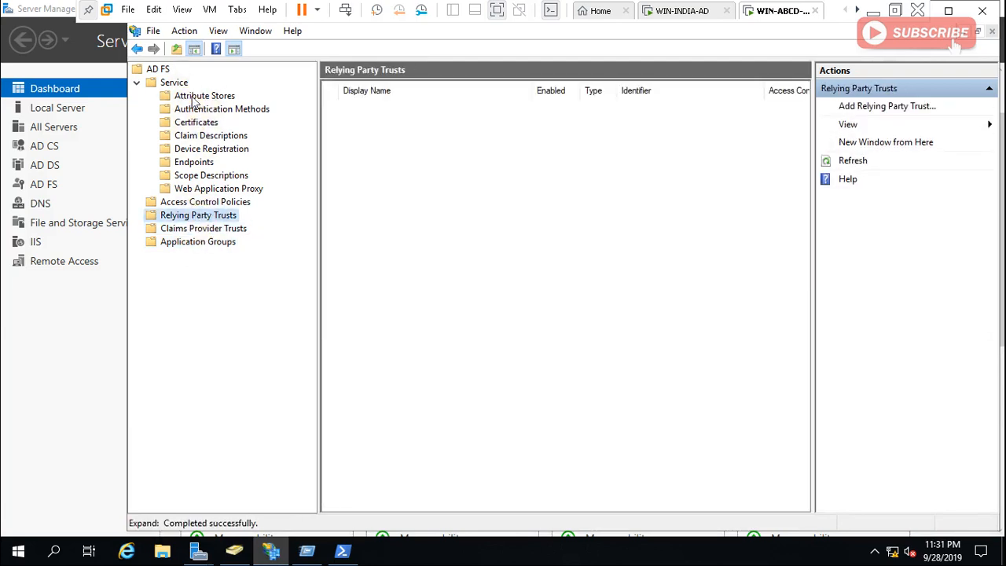
click(187, 95)
click(161, 70)
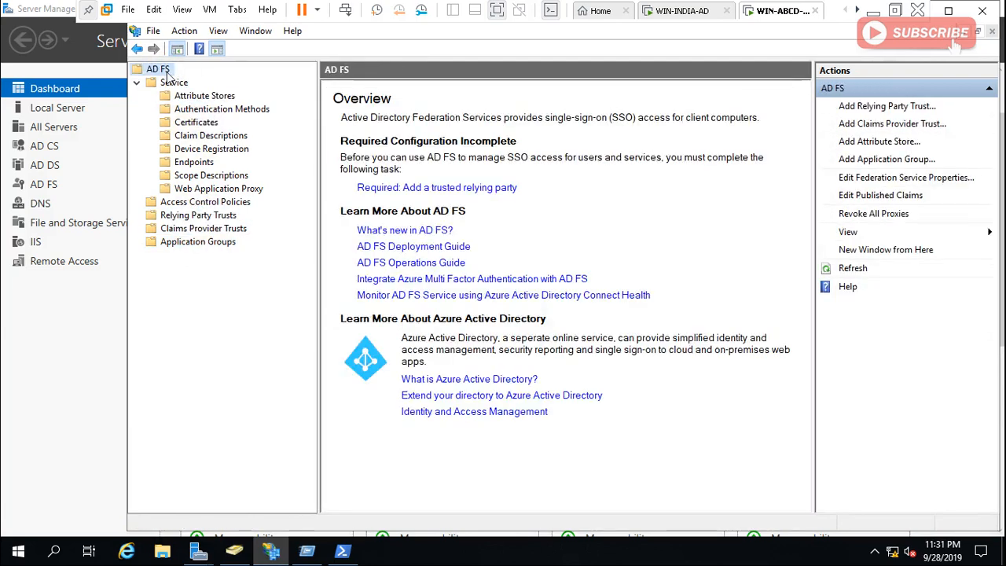
Step: Examine the Attribute Stores, Authentication Methods, Certificates and Claim Descriptions under the AD FS Service node
click(189, 97)
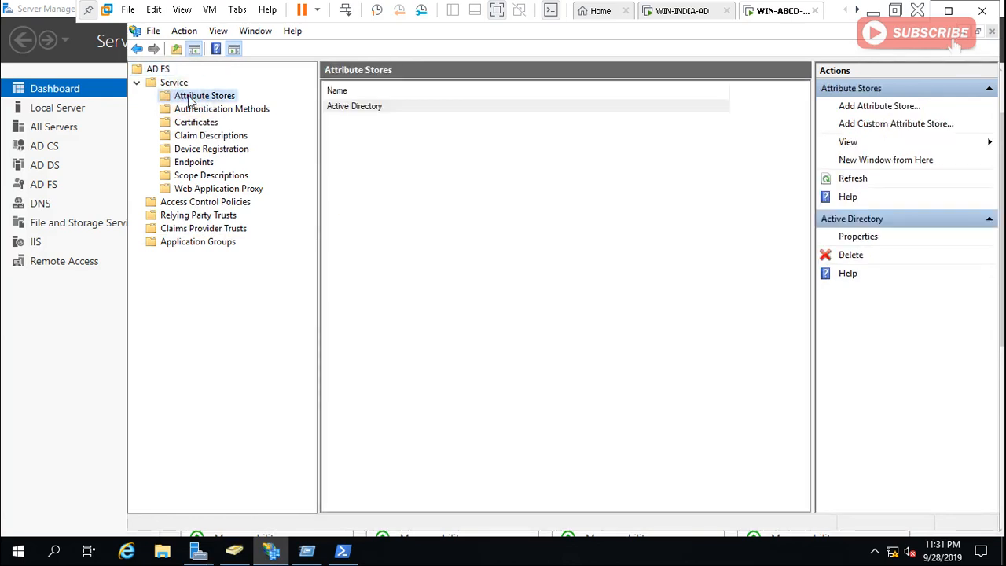
click(200, 109)
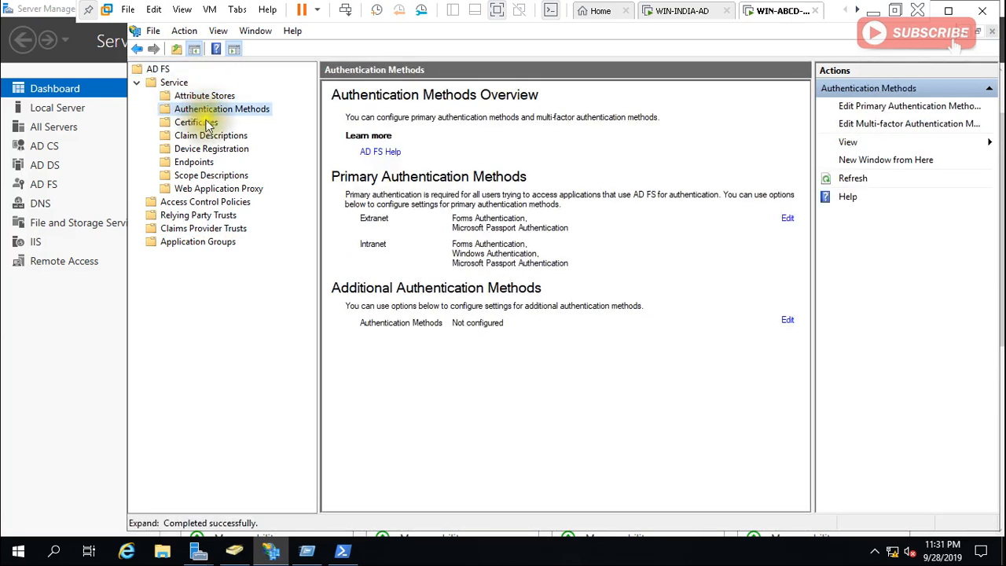
click(206, 124)
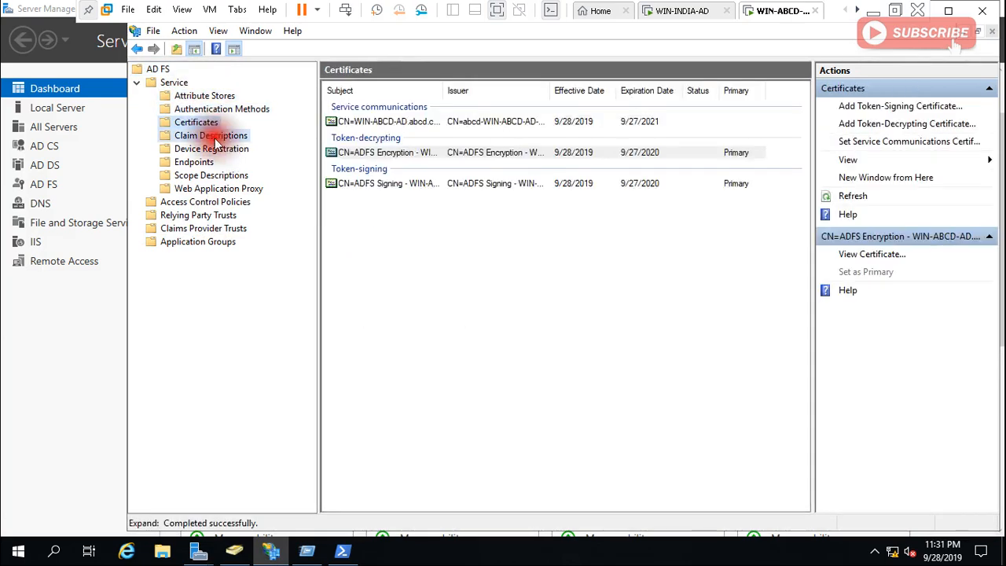
click(210, 135)
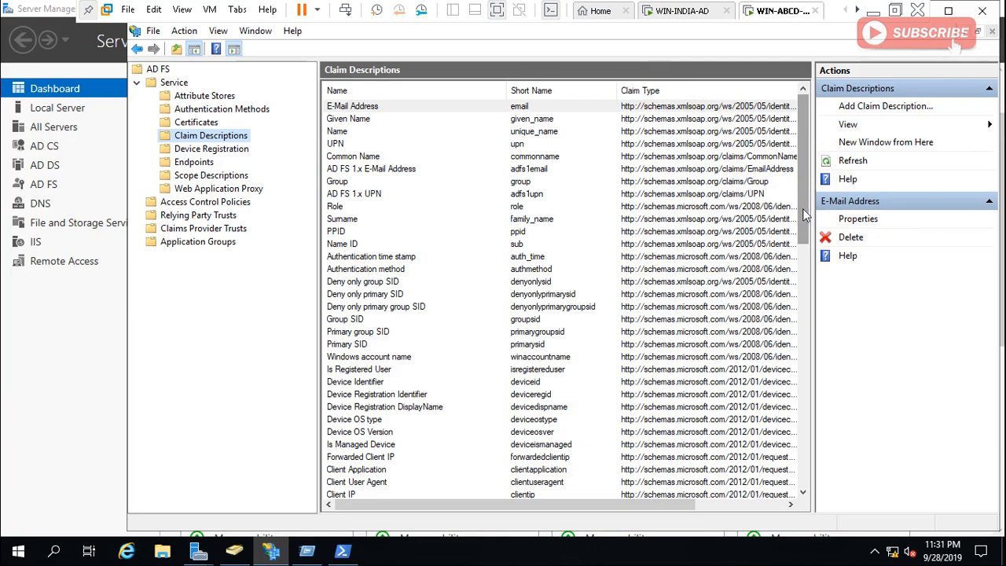
click(794, 270)
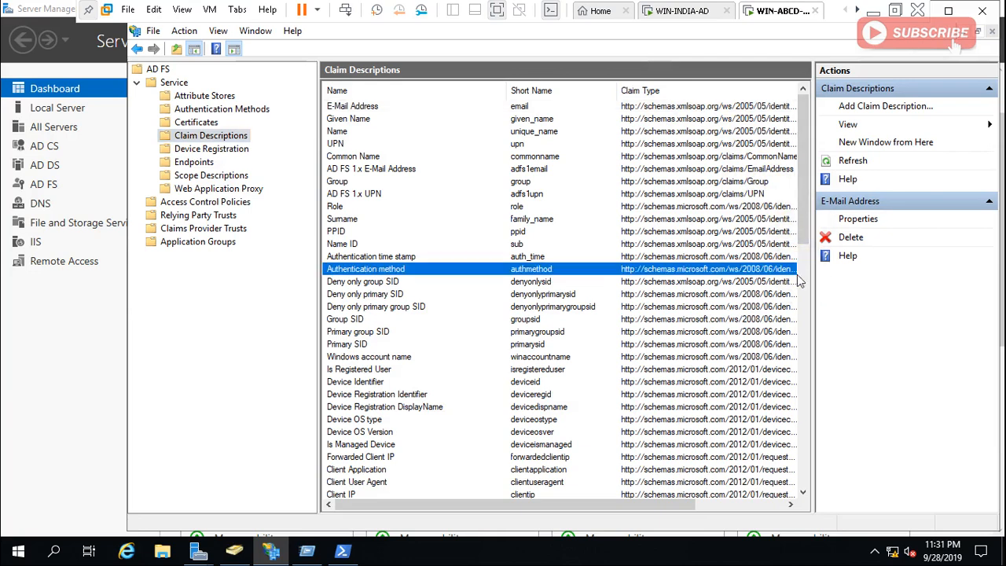
drag(804, 240, 805, 403)
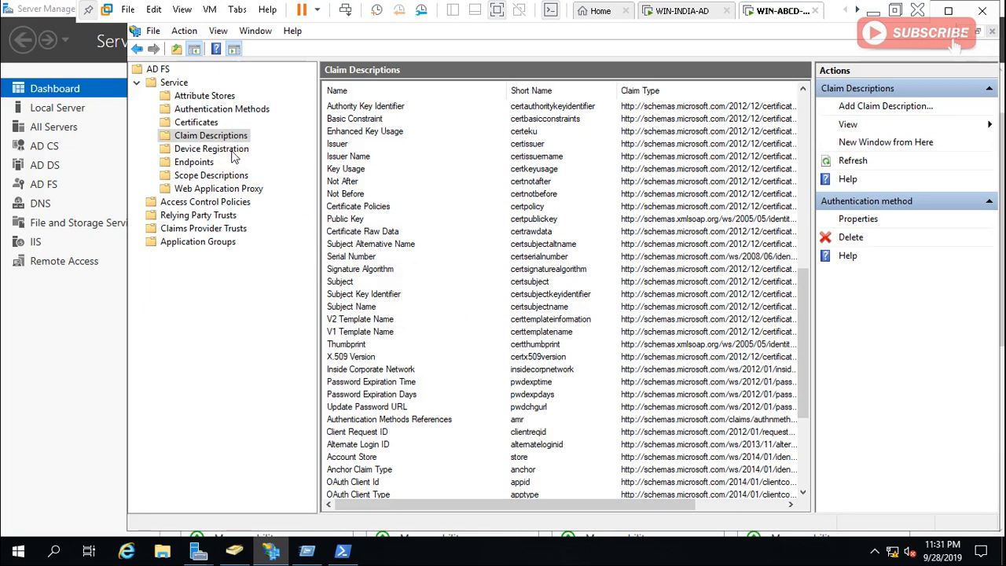
Step: View the AD FS service Endpoints and select the /FederationMetadata/2007-06/FederationMetadata.xml entry under Metadata
click(193, 162)
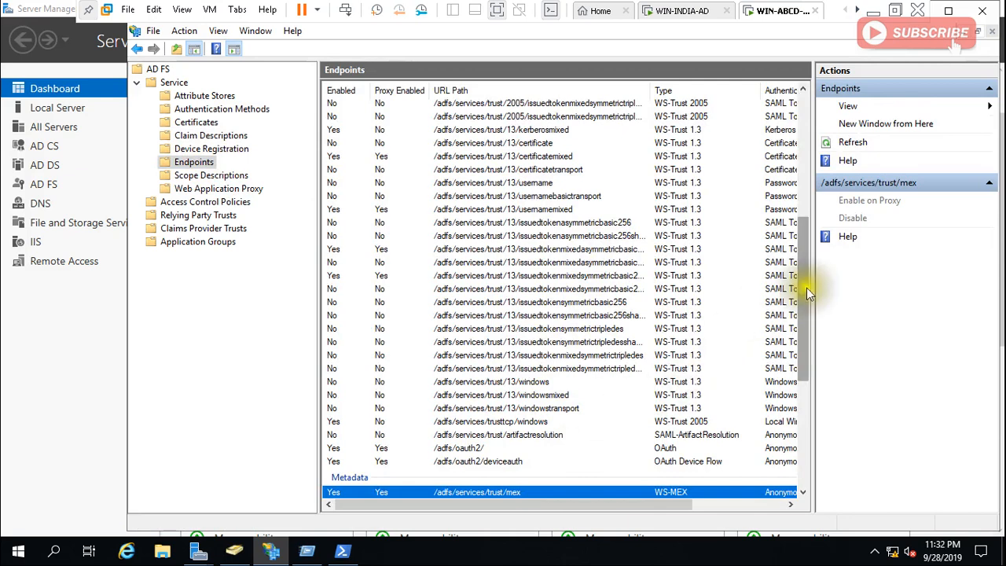
drag(805, 287, 804, 355)
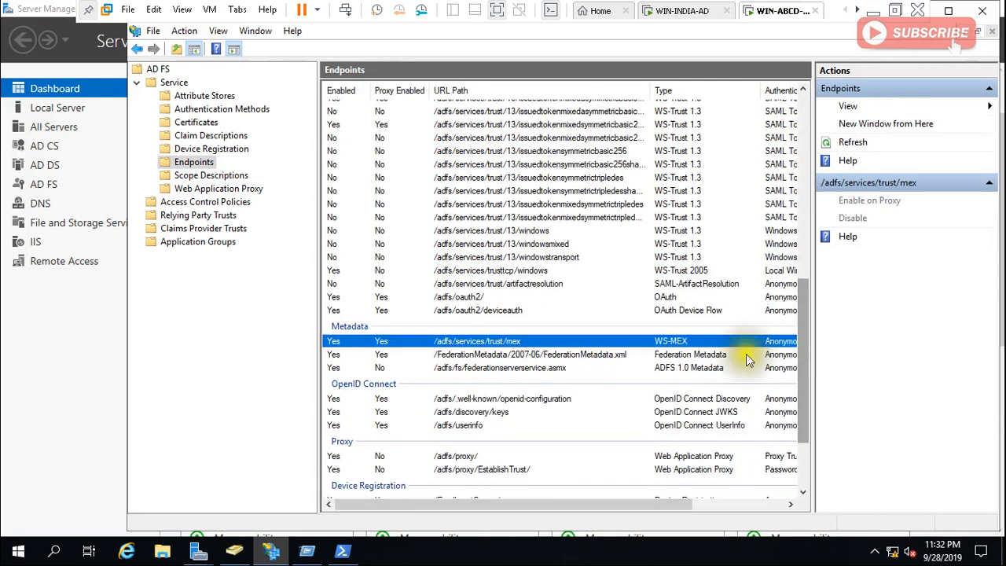
click(540, 357)
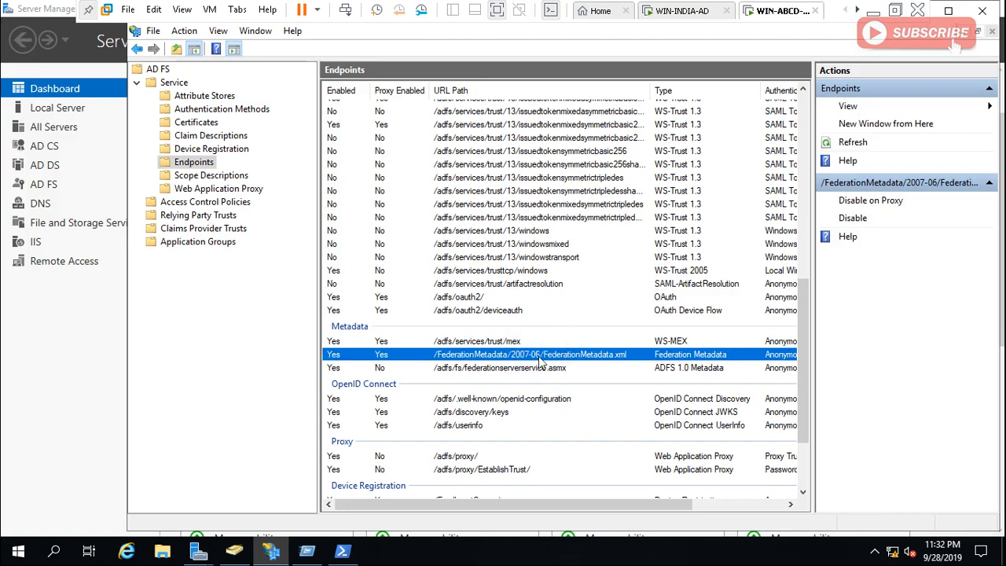
Step: Maximize the AD FS management console to view the Endpoints list with its authentication and security mode columns
right_click(539, 358)
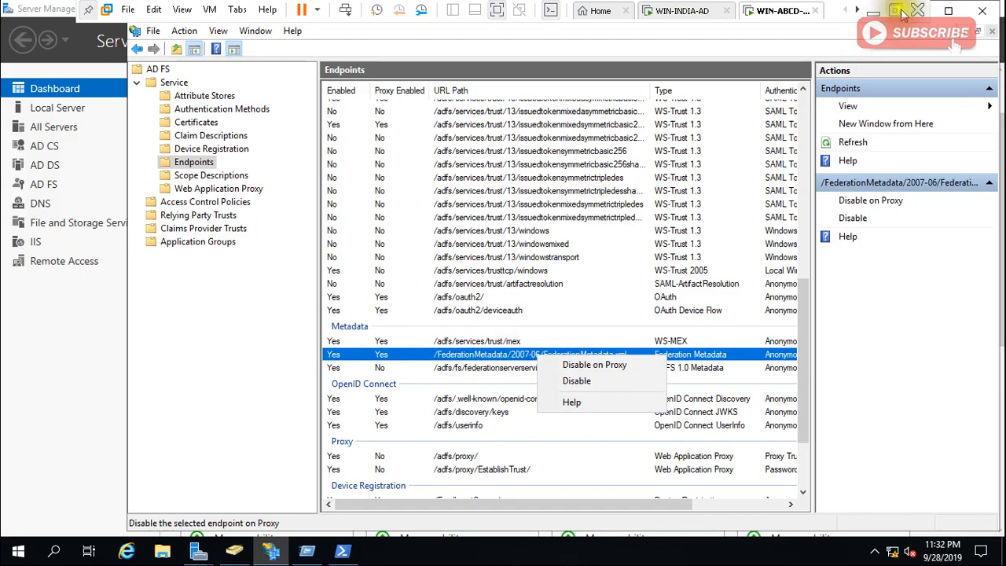
click(949, 11)
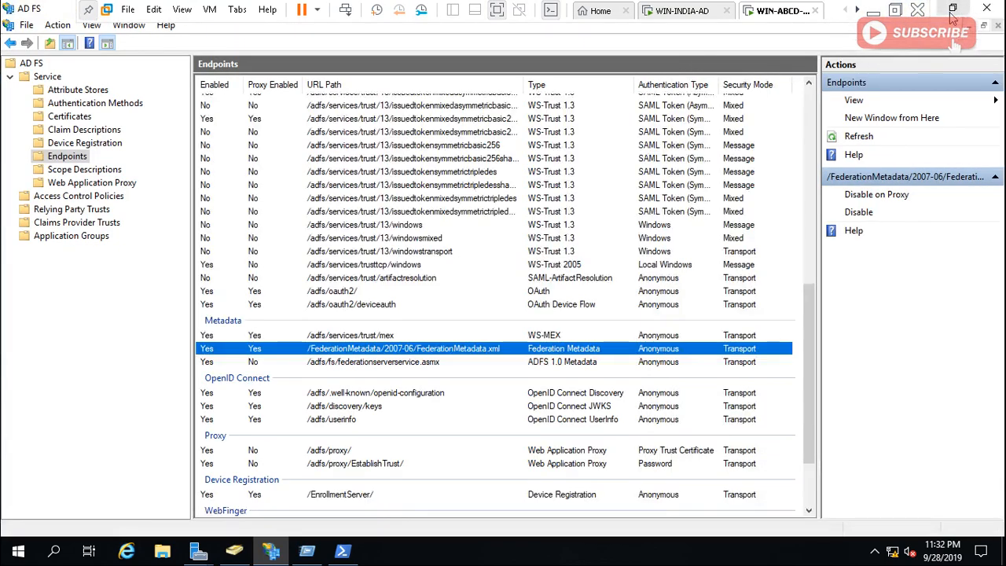
click(950, 11)
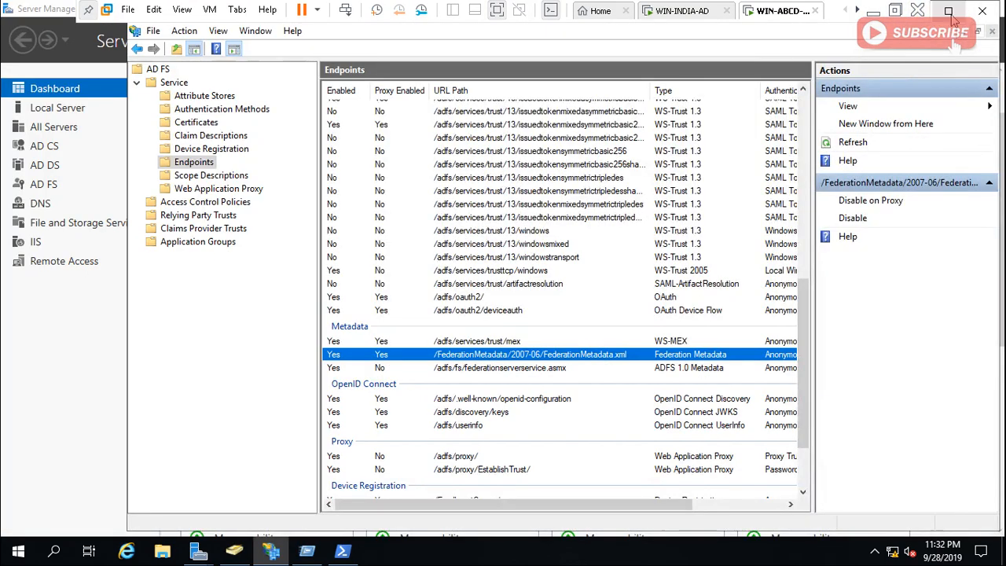
click(951, 11)
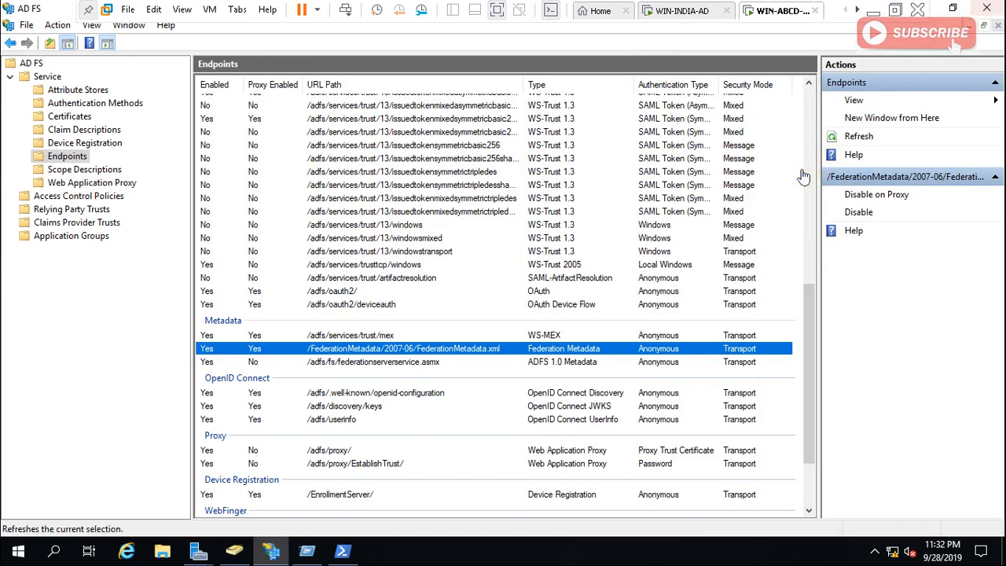
Step: Clear the open windows from the WIN-ABCD-AD desktop and minimize the virtual machine to return to the host desktop
click(986, 10)
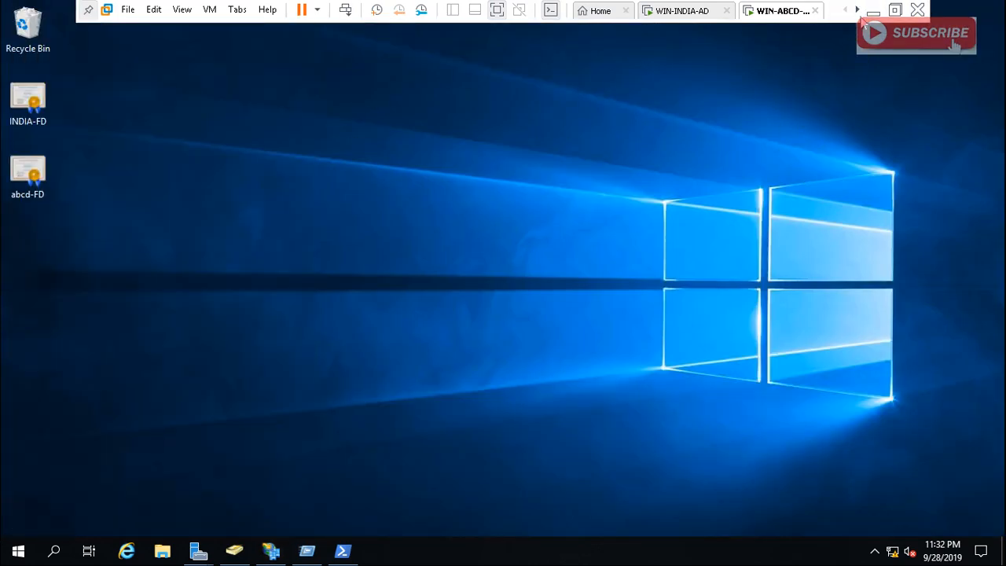
click(872, 10)
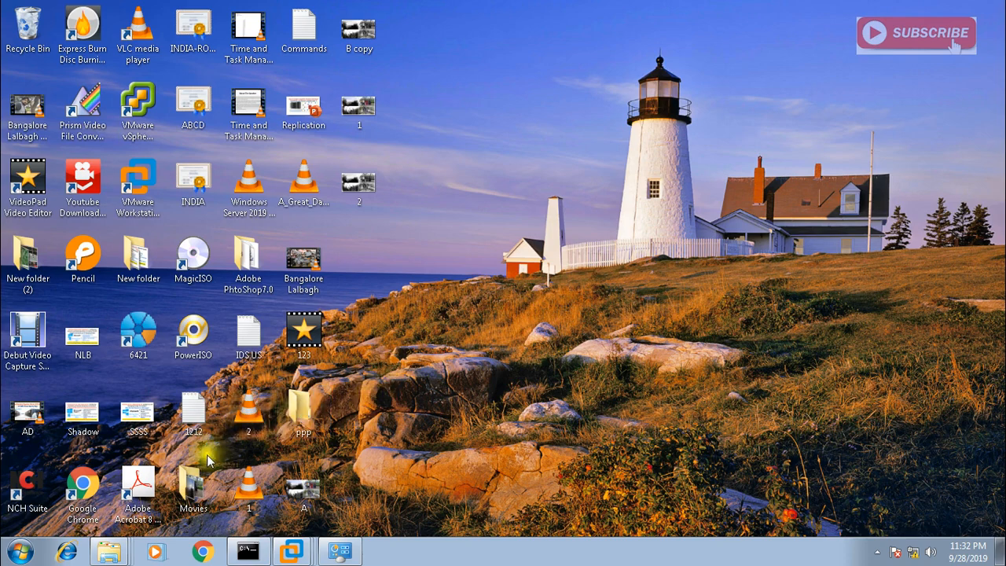
Step: Check the host desktop's New folder, close it, and switch to the Windows Explorer window for New folder on 192.168.0.111
double_click(138, 259)
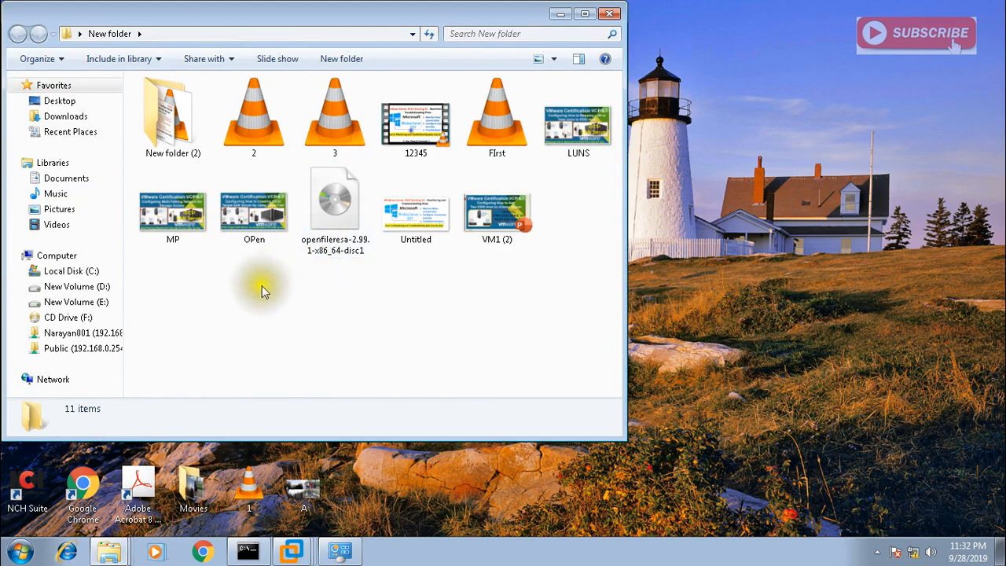
click(609, 14)
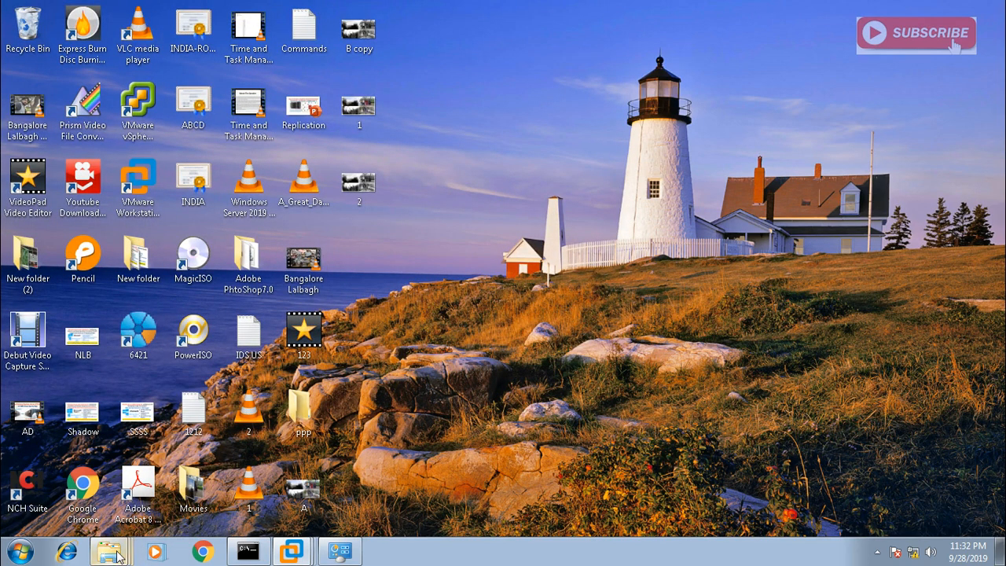
mouse_move(108, 550)
click(109, 518)
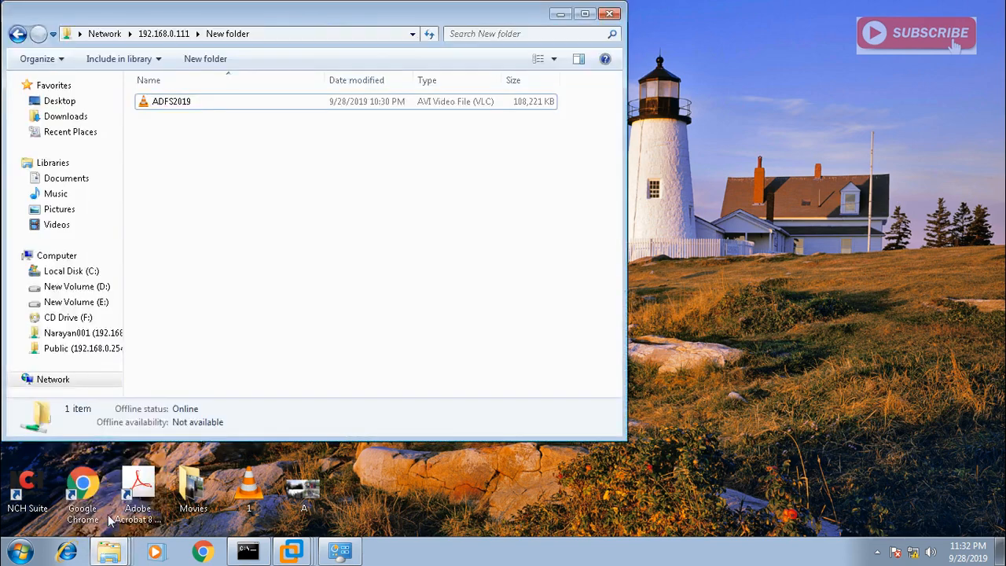
right_click(246, 187)
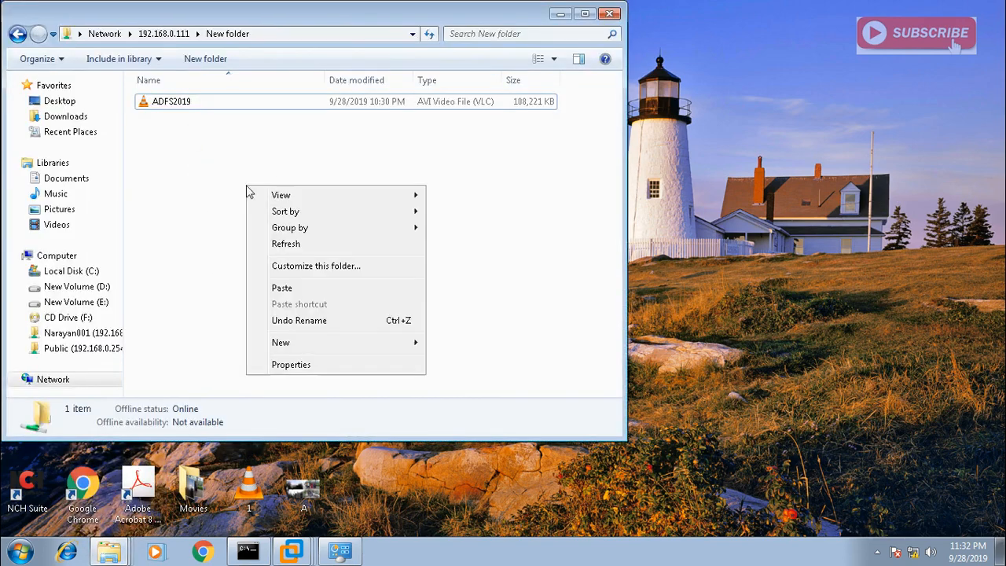
Step: Refresh the shared network folder and open the ss1 text document
click(298, 245)
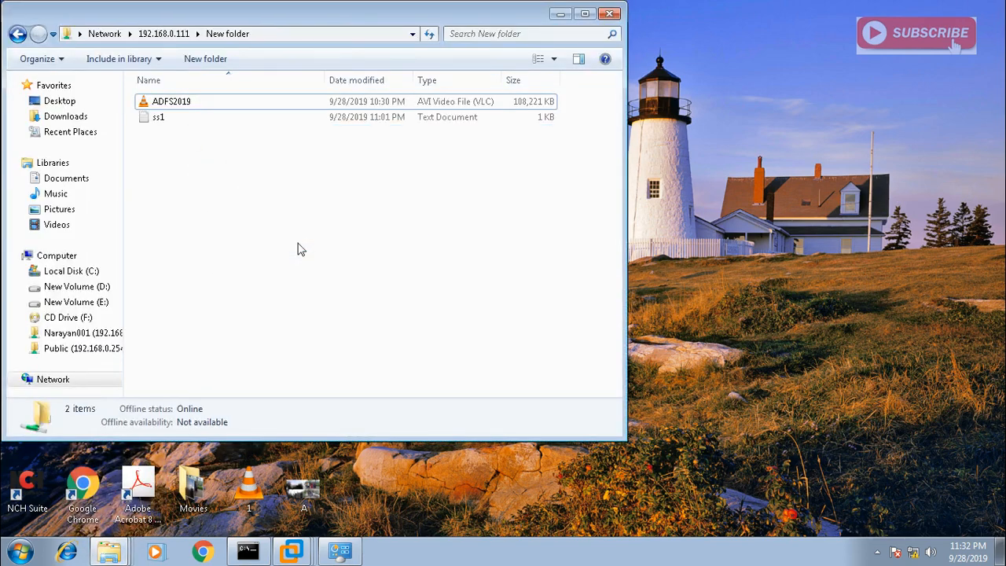
click(162, 117)
double_click(158, 120)
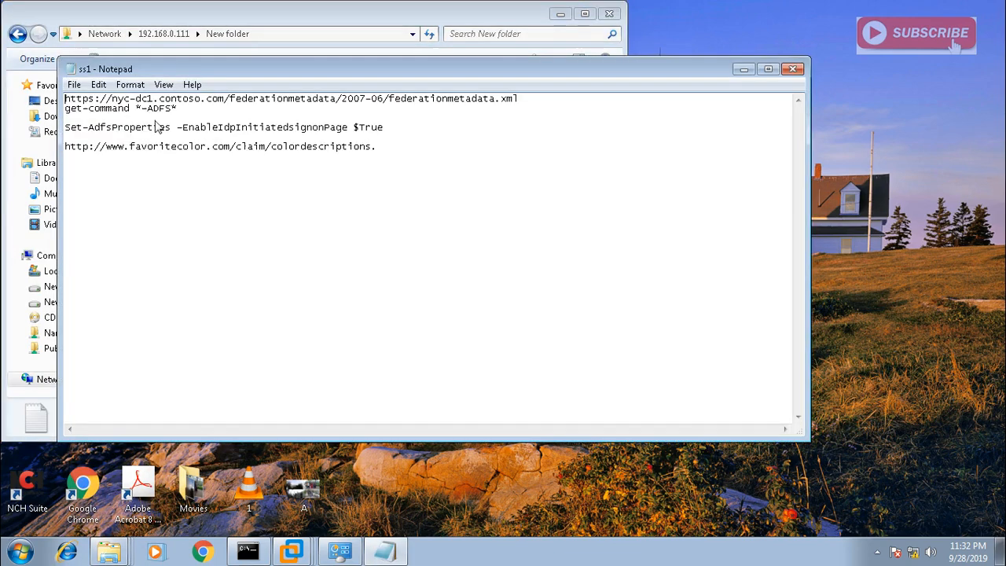
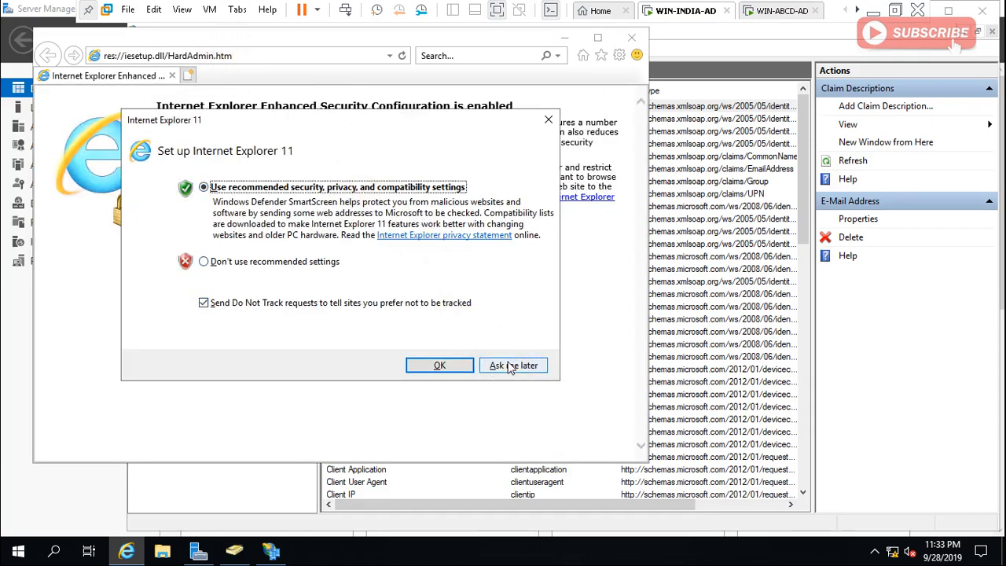
click(509, 366)
click(255, 54)
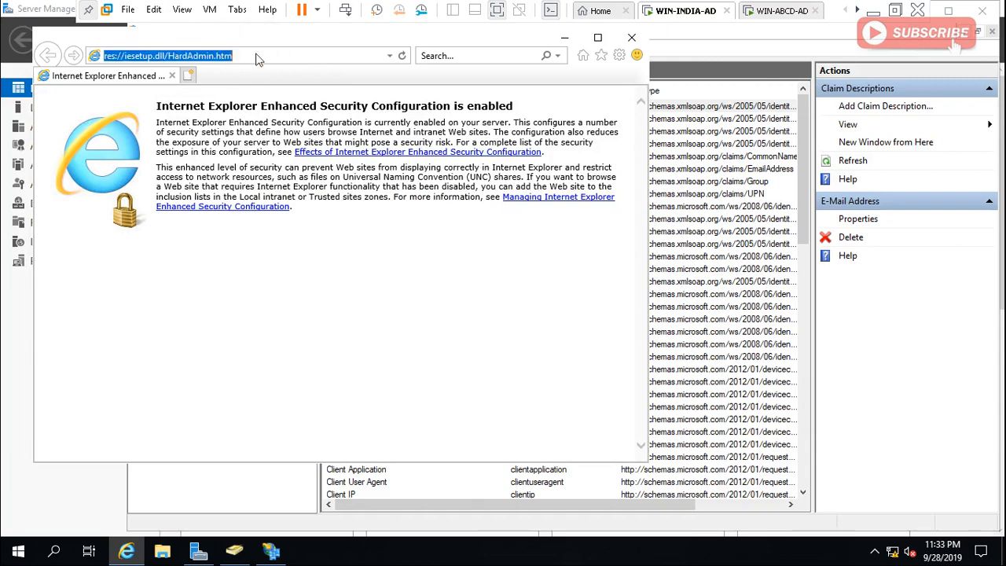
key(ctrl+v)
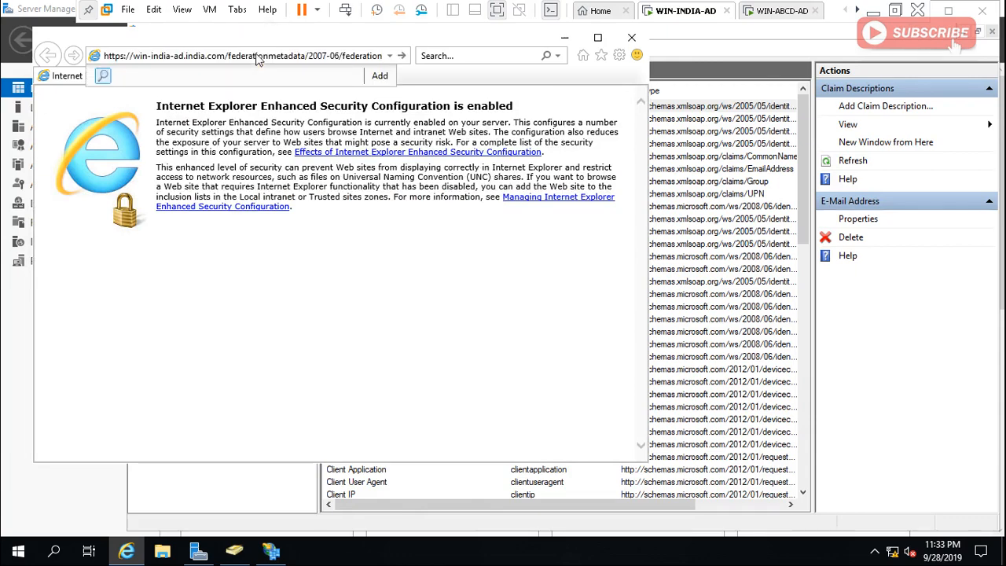
key(Return)
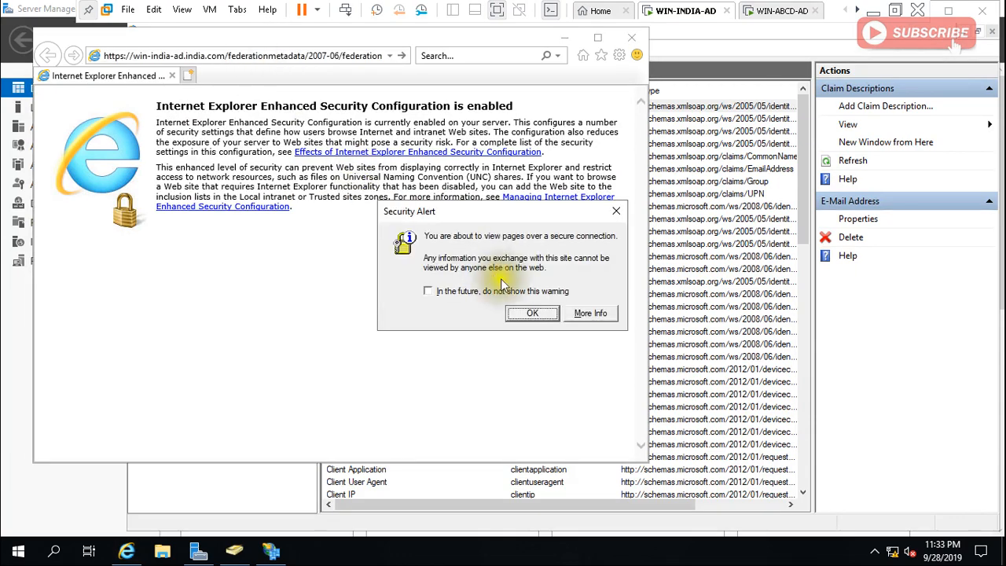
click(532, 313)
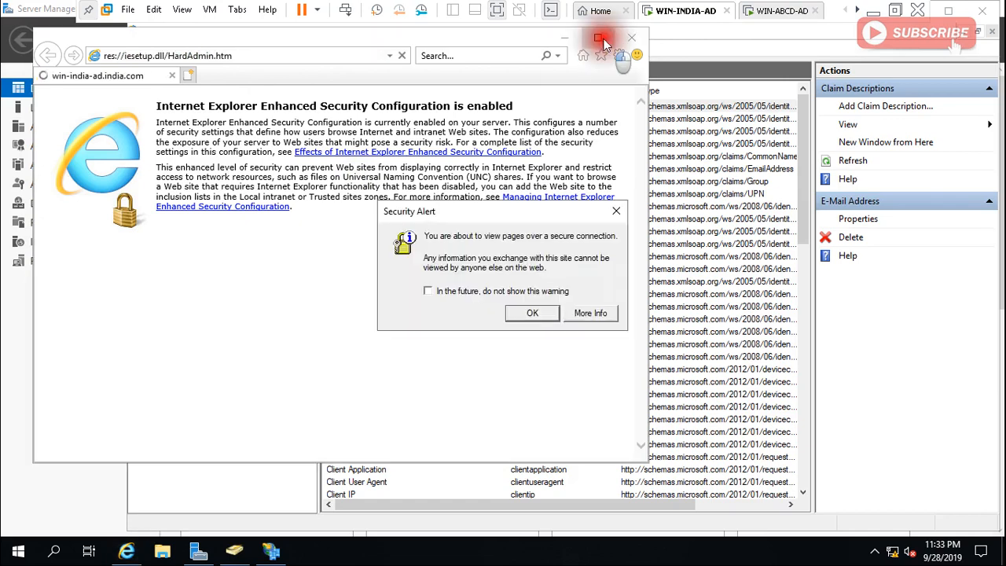
click(535, 312)
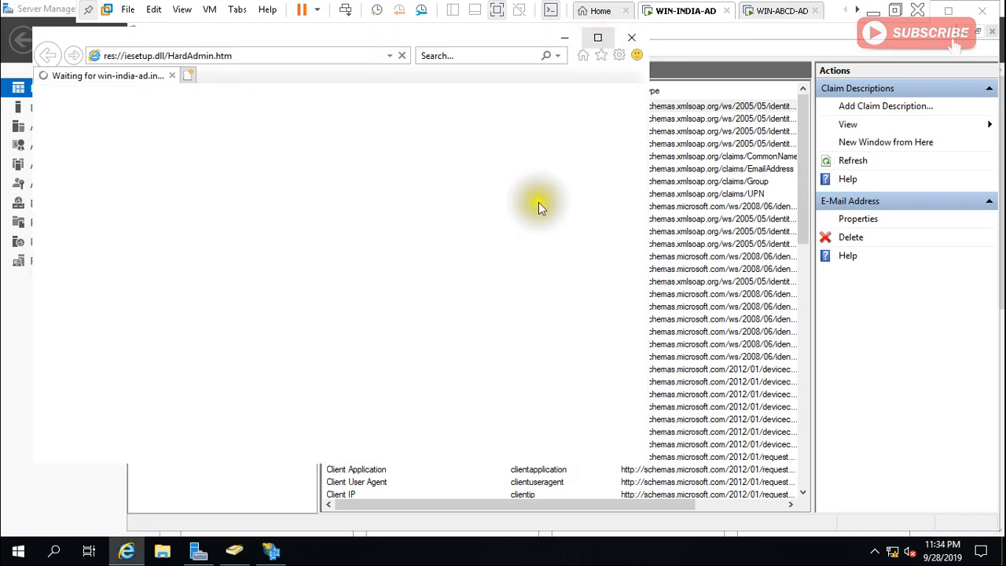
click(597, 43)
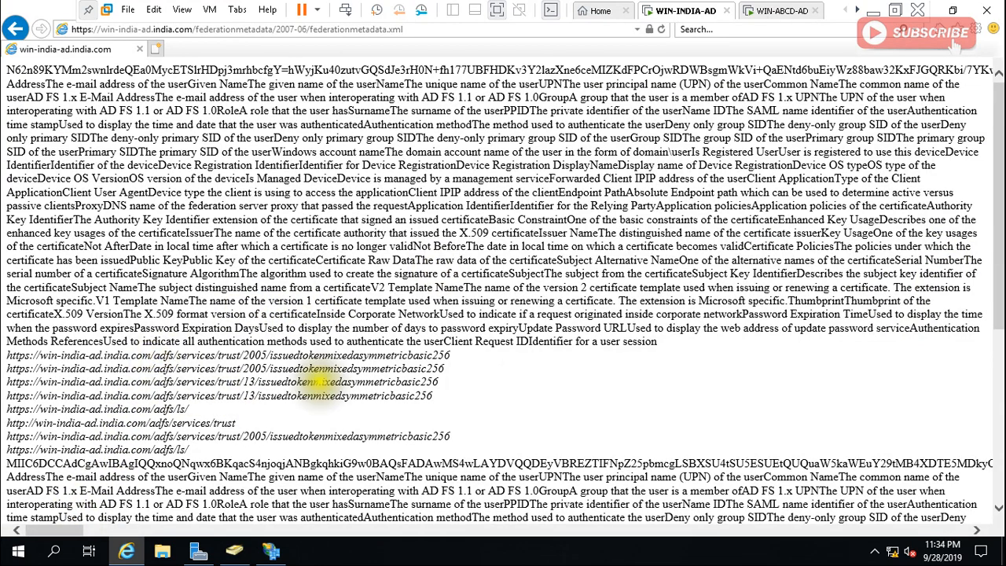
drag(153, 355, 261, 273)
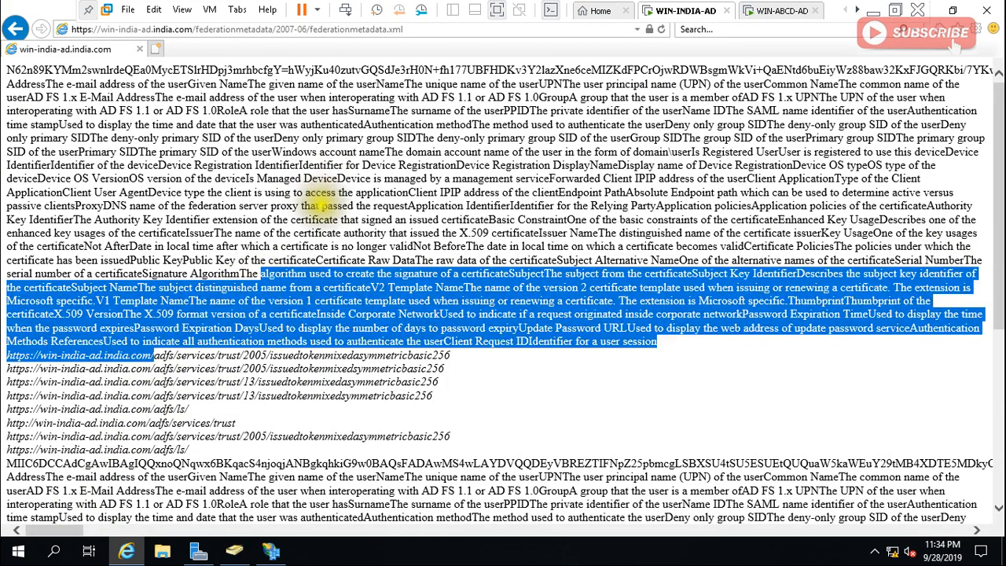
scroll(204, 338, down, 4)
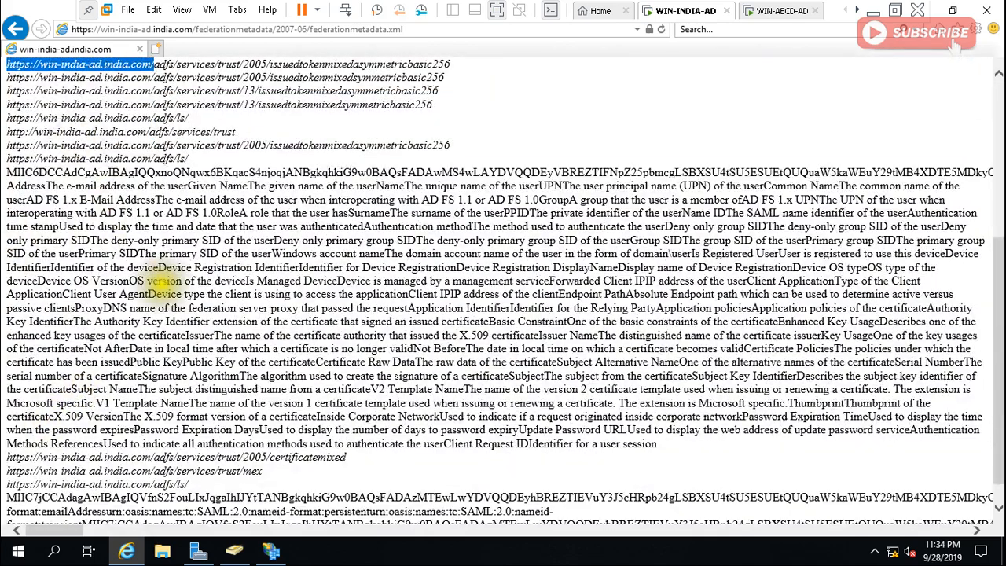
mouse_move(170, 132)
mouse_down()
mouse_move(126, 141)
mouse_move(141, 157)
mouse_move(208, 160)
mouse_move(6, 159)
mouse_up()
key(ctrl+c)
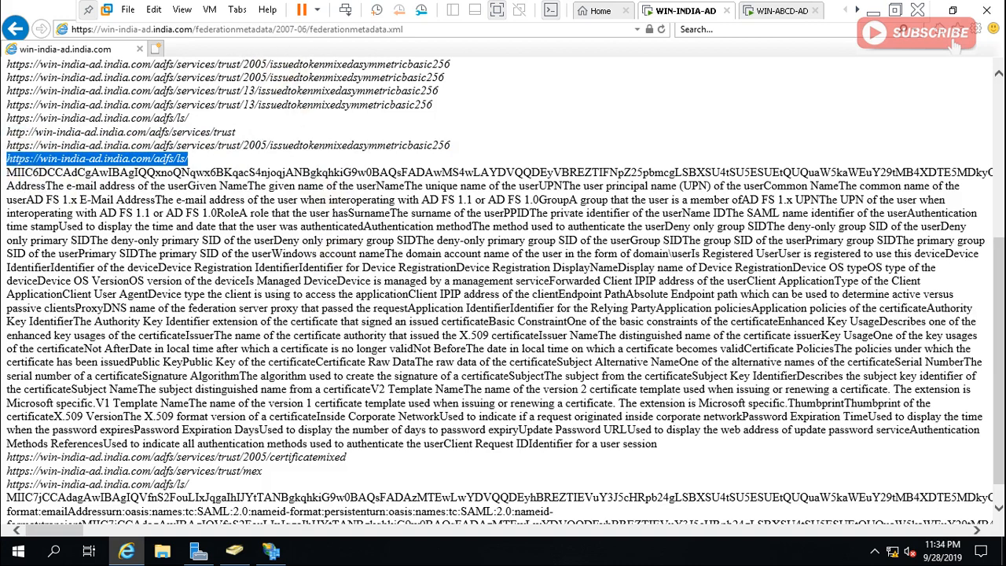
click(155, 49)
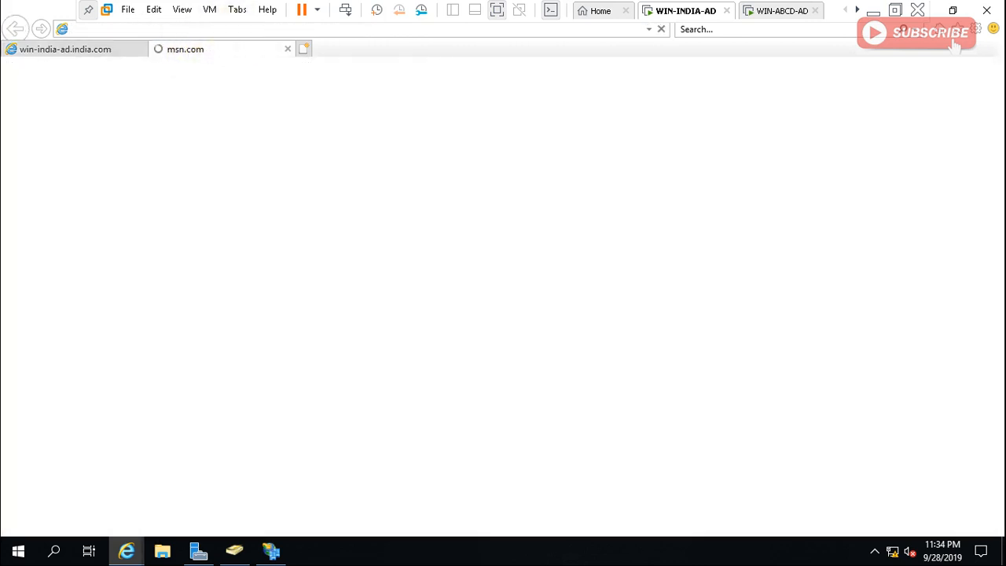
key(ctrl+v)
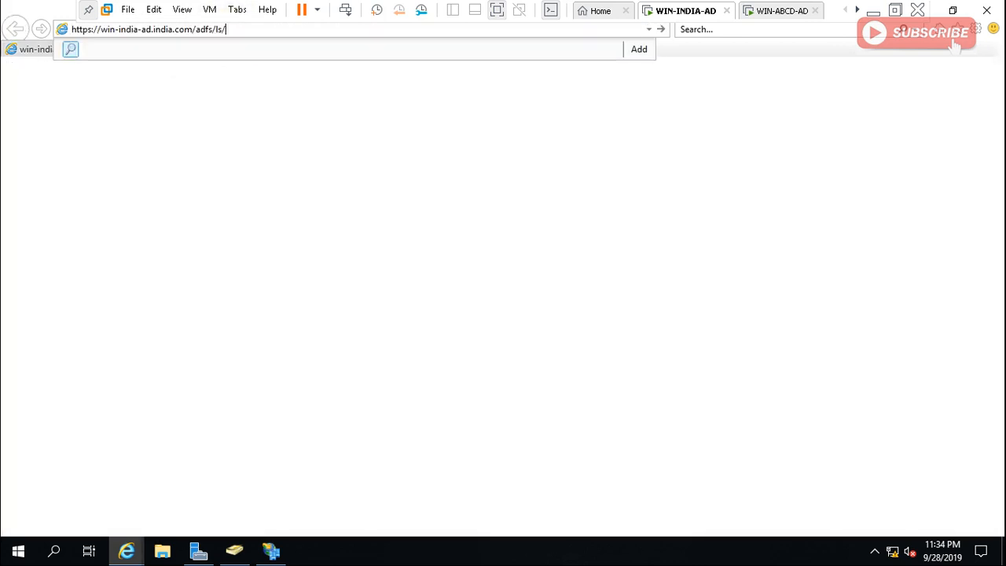
key(Return)
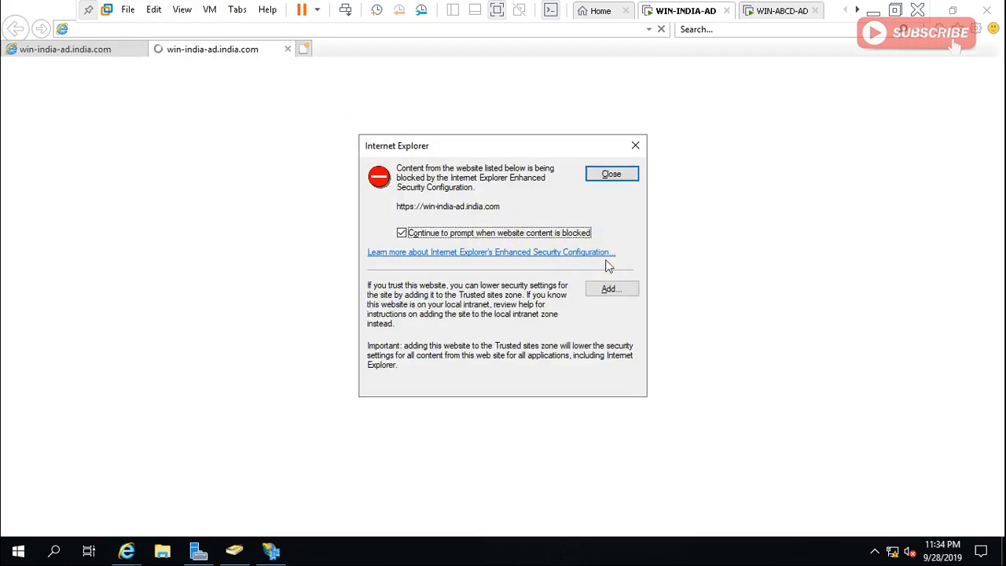
click(618, 290)
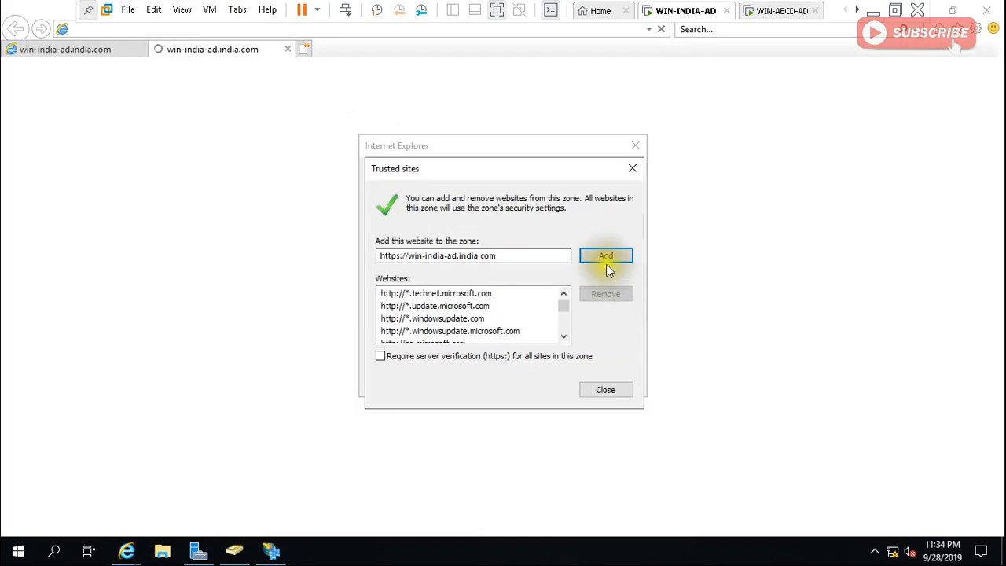
click(605, 257)
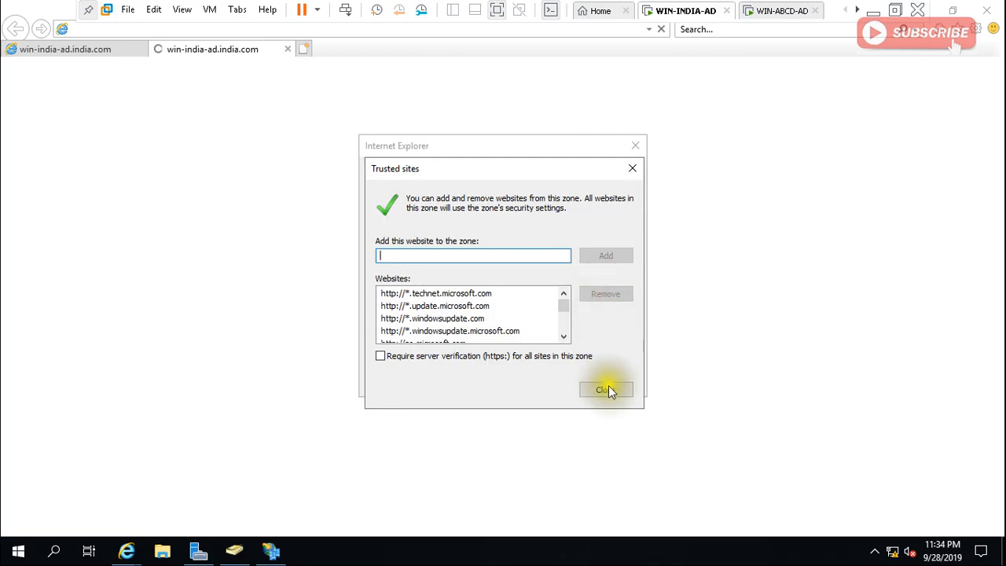
click(608, 389)
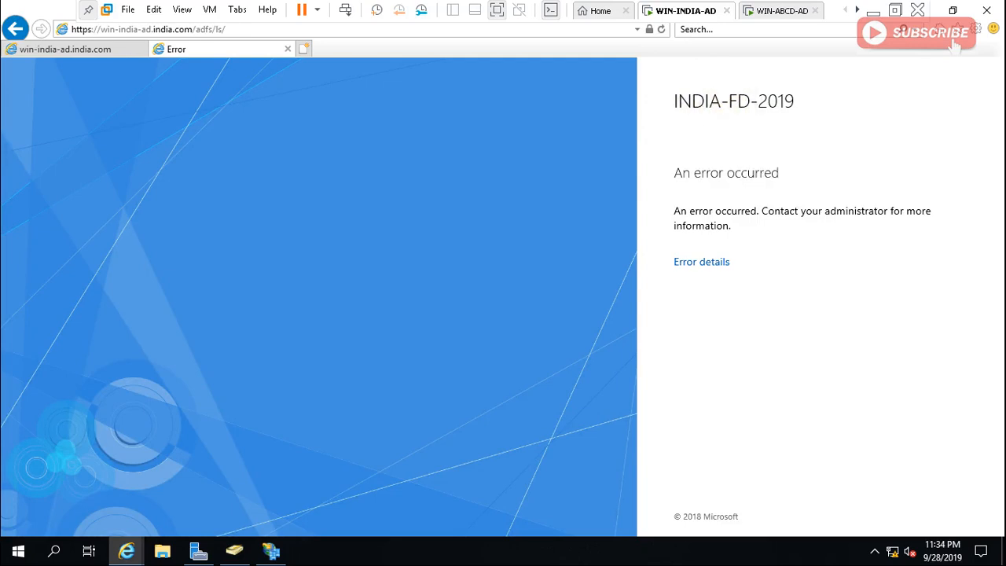
click(713, 263)
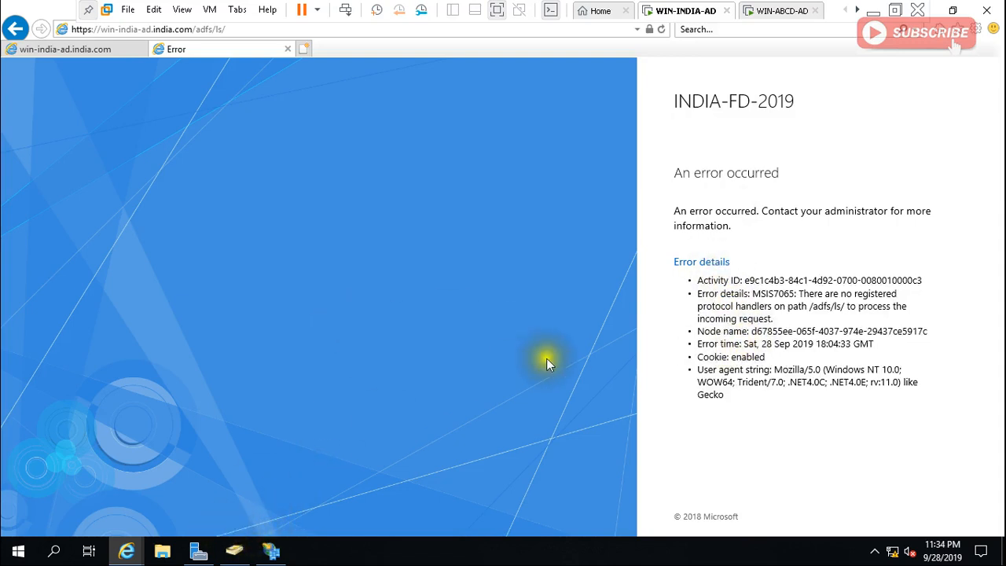
Step: Copy the command Set-AdfsProperties -EnableIdpInitiatedsignonPage $True from the ss1 notes on the host and return to Server Manager on WIN-INDIA-AD
click(874, 12)
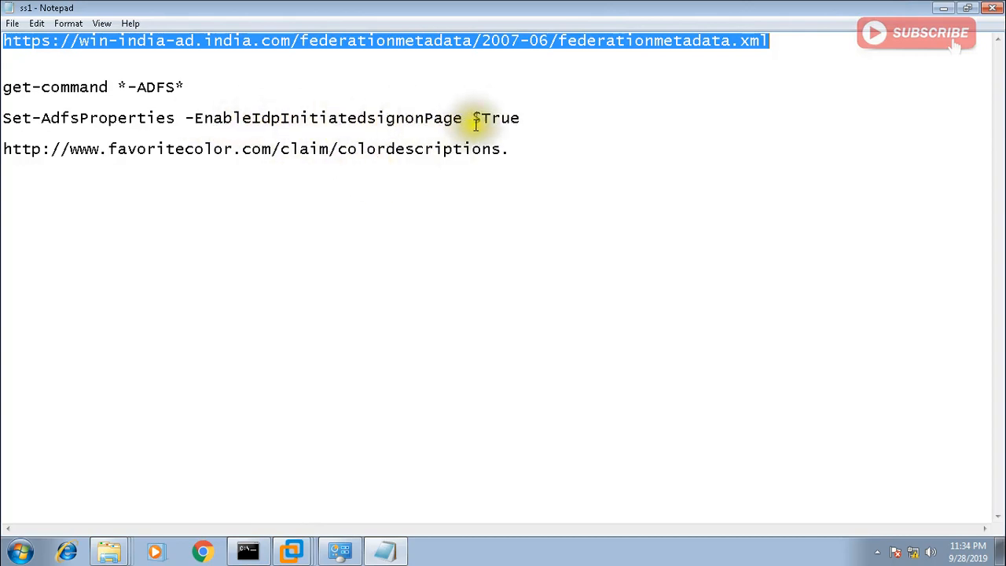
drag(531, 117, 118, 101)
key(super+c)
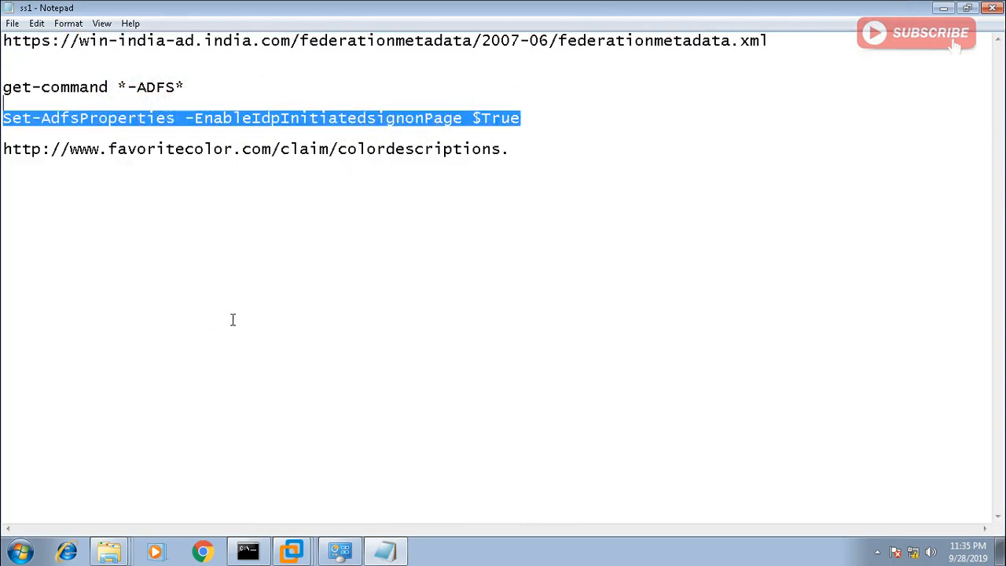
mouse_move(290, 542)
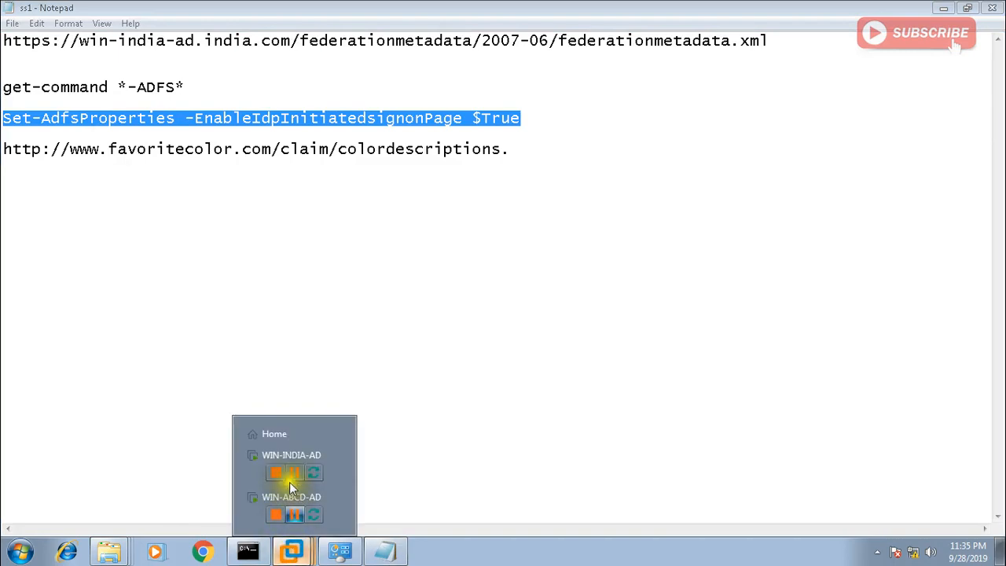
click(280, 455)
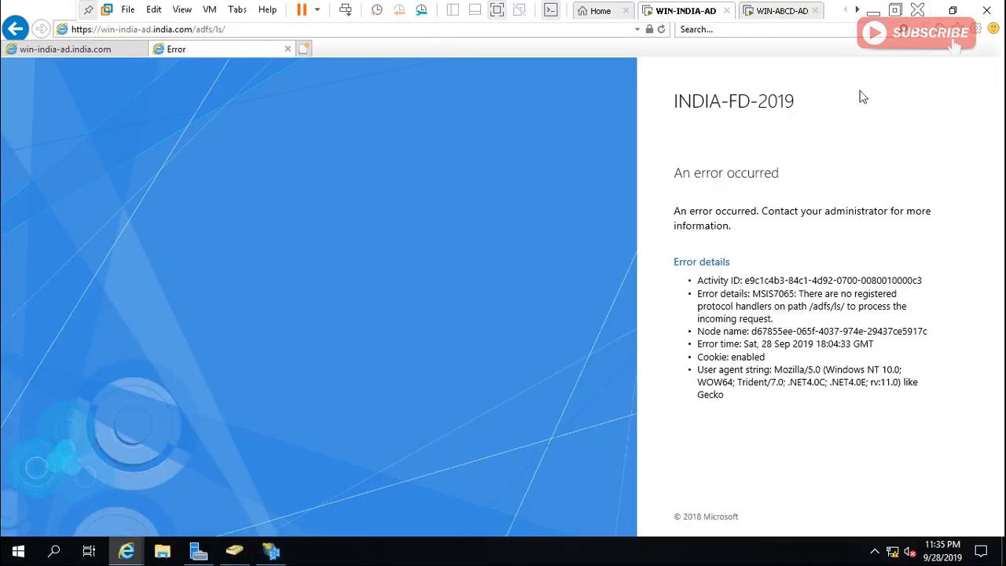
click(200, 552)
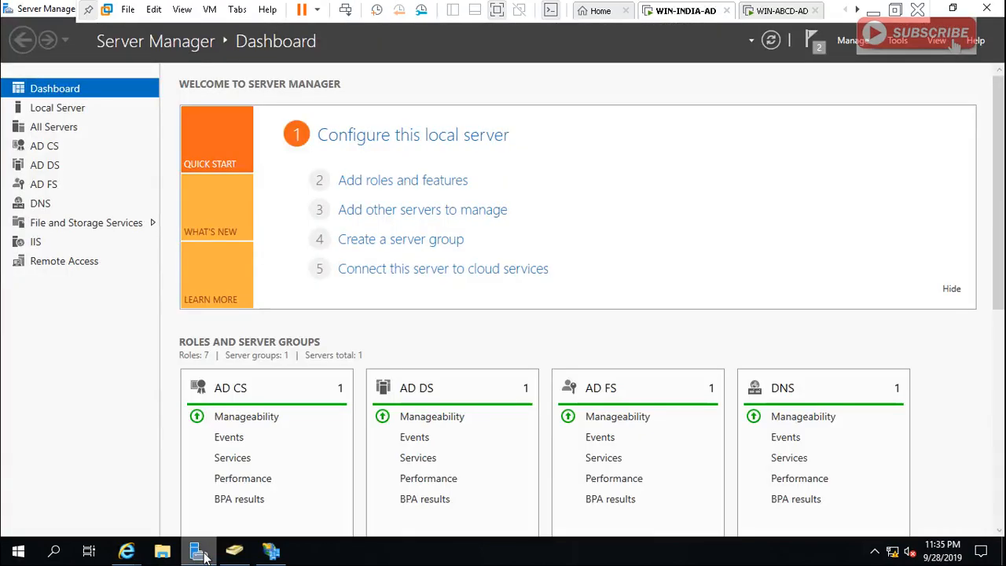
click(898, 41)
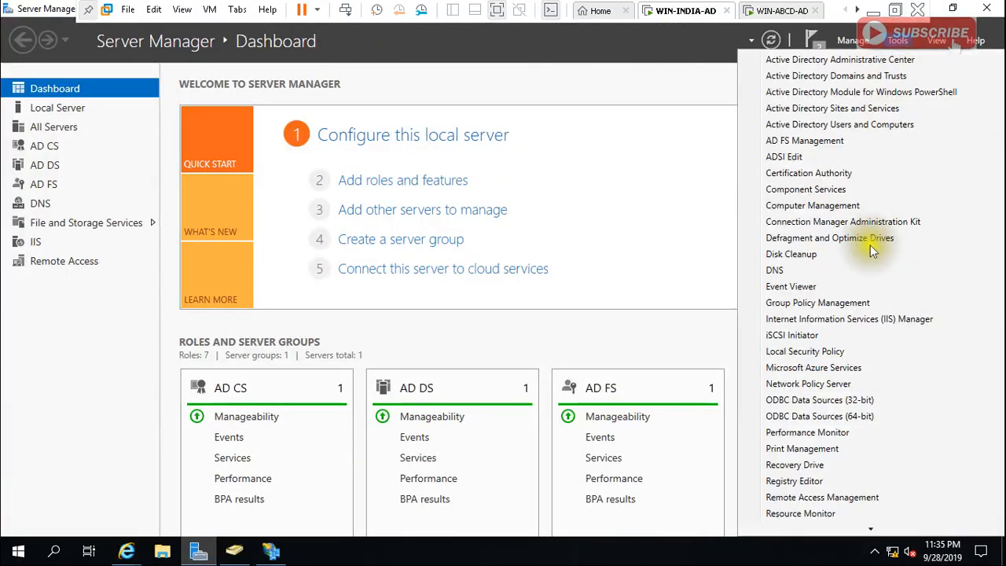
click(847, 532)
click(868, 532)
click(873, 529)
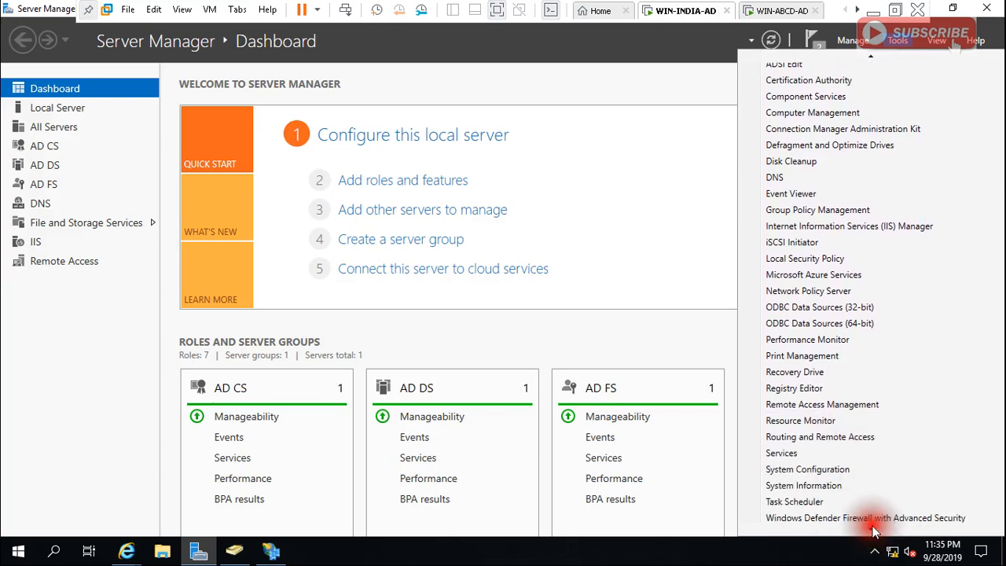
click(873, 529)
click(874, 530)
click(857, 519)
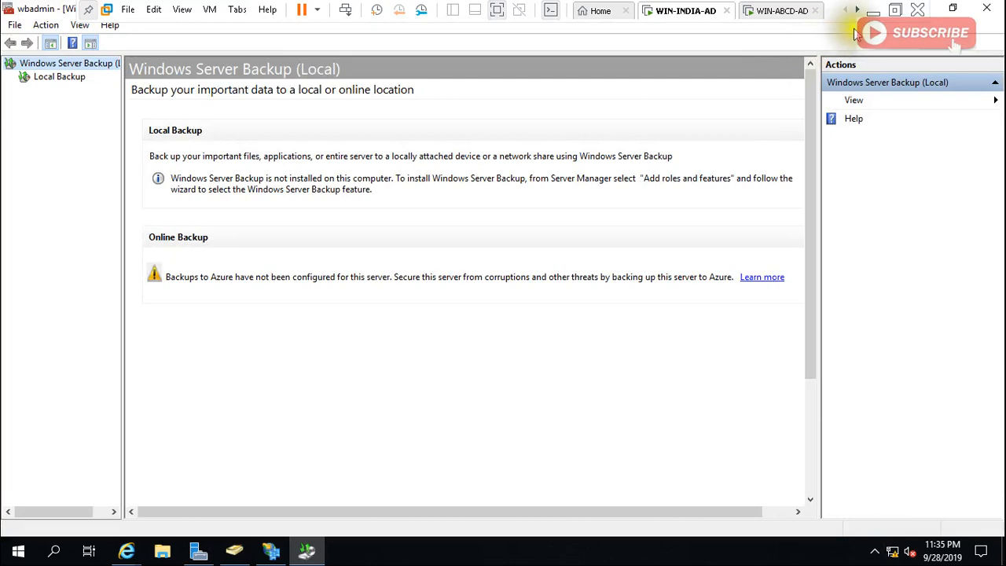
click(987, 10)
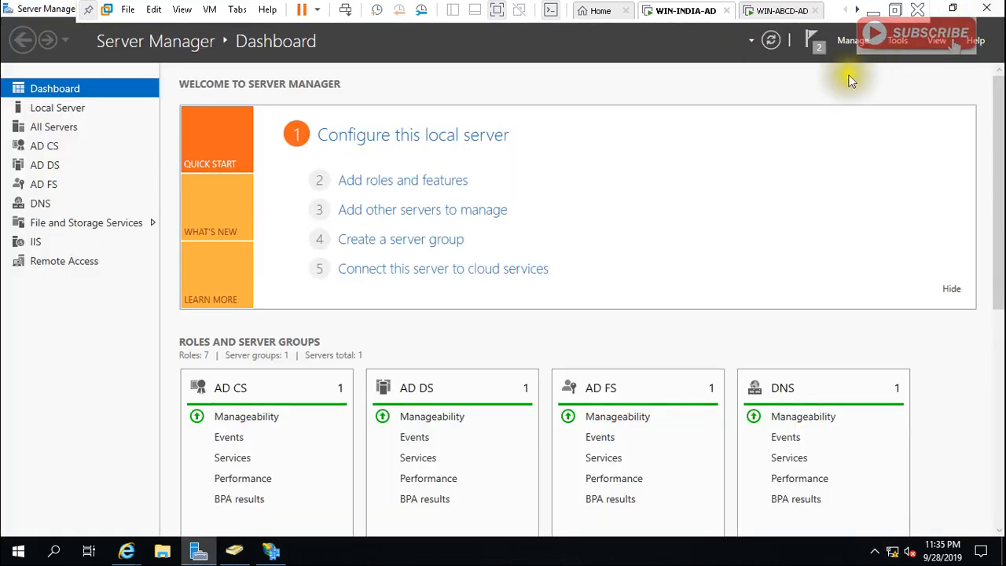
Step: Open Windows PowerShell from Server Manager, run Set-AdfsProperties -EnableIdpInitiatedsignonPage $True, and minimize the console
click(897, 41)
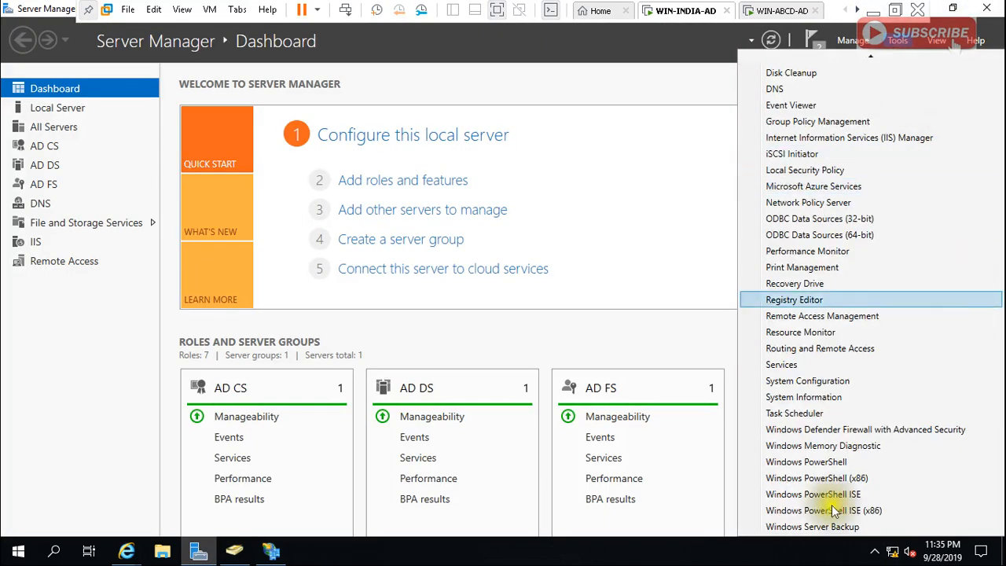
click(819, 461)
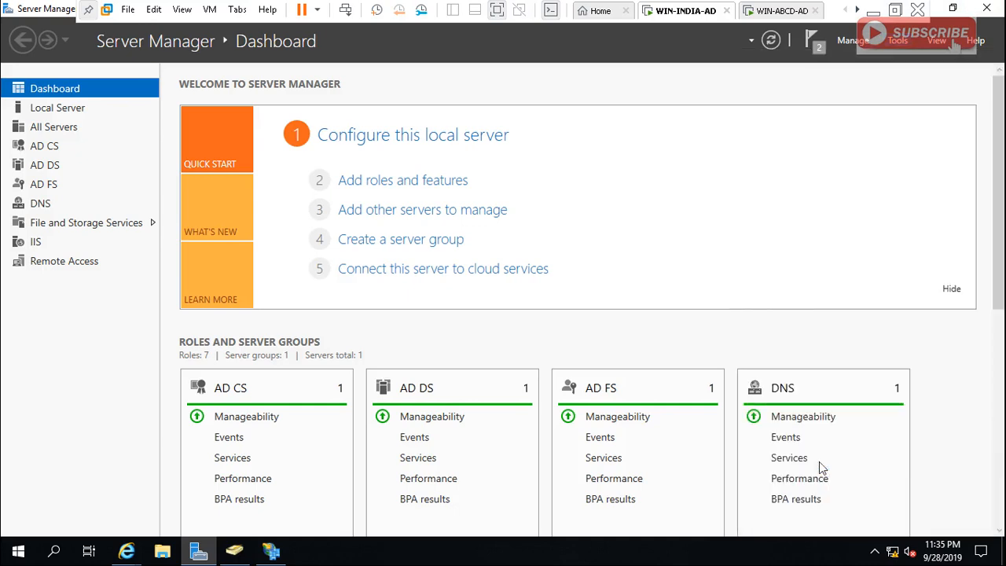
click(390, 280)
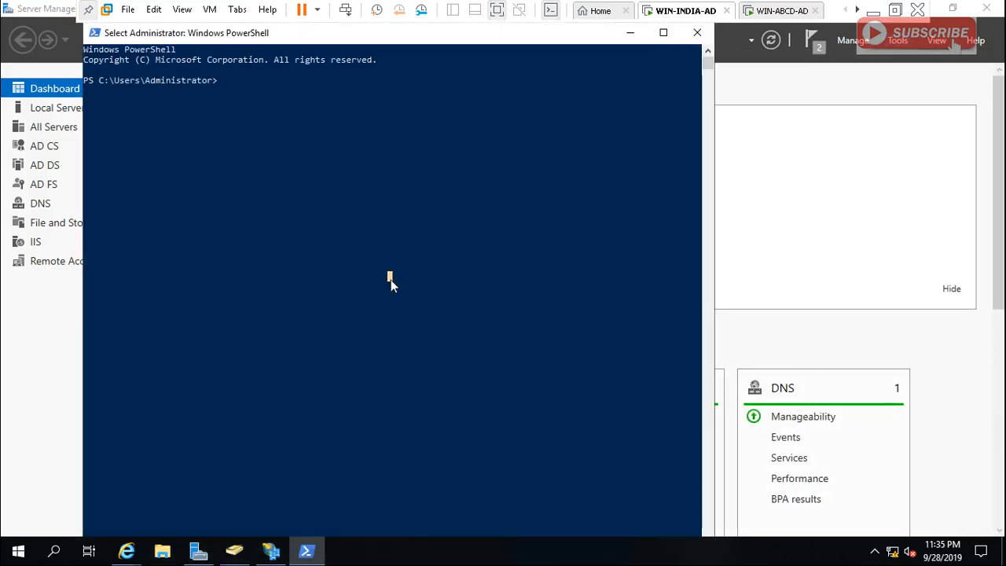
right_click(390, 280)
right_click(390, 280)
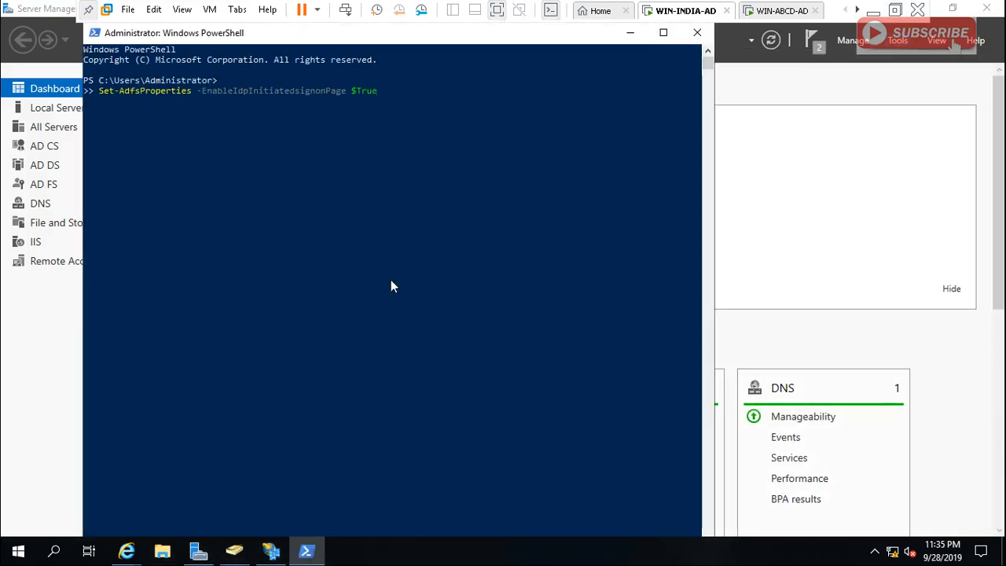
key(Return)
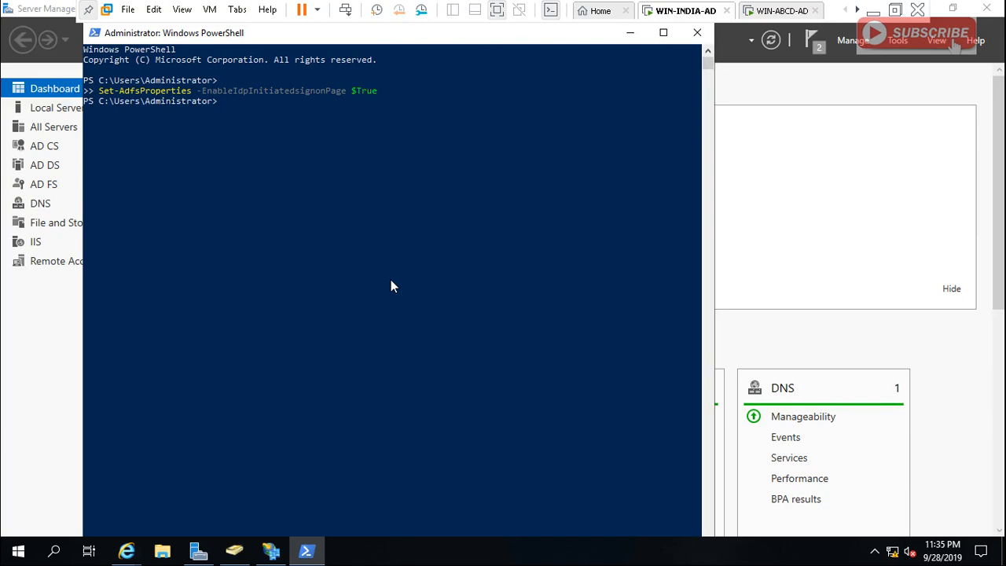
click(630, 35)
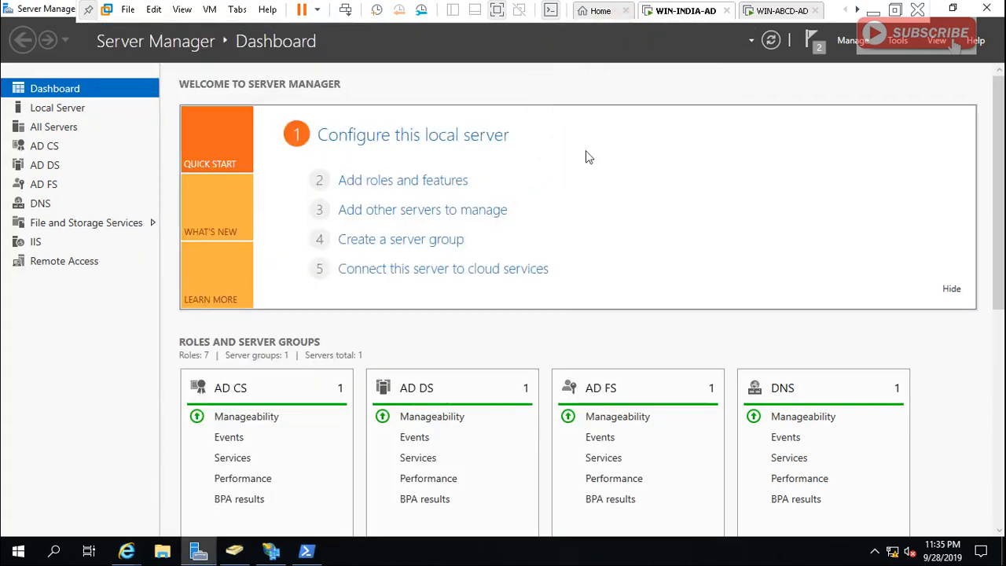
Step: Open a new Notepad file on WIN-INDIA-AD and paste the command Set-AdfsProperties -EnableIdpInitiatedsignonPage $True into it
key(super+r)
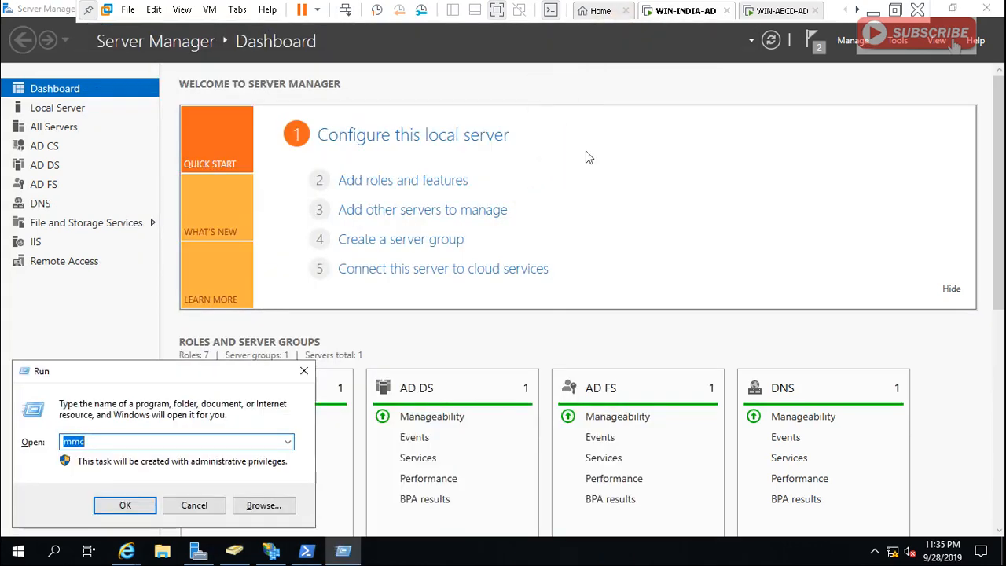
text(notepa)
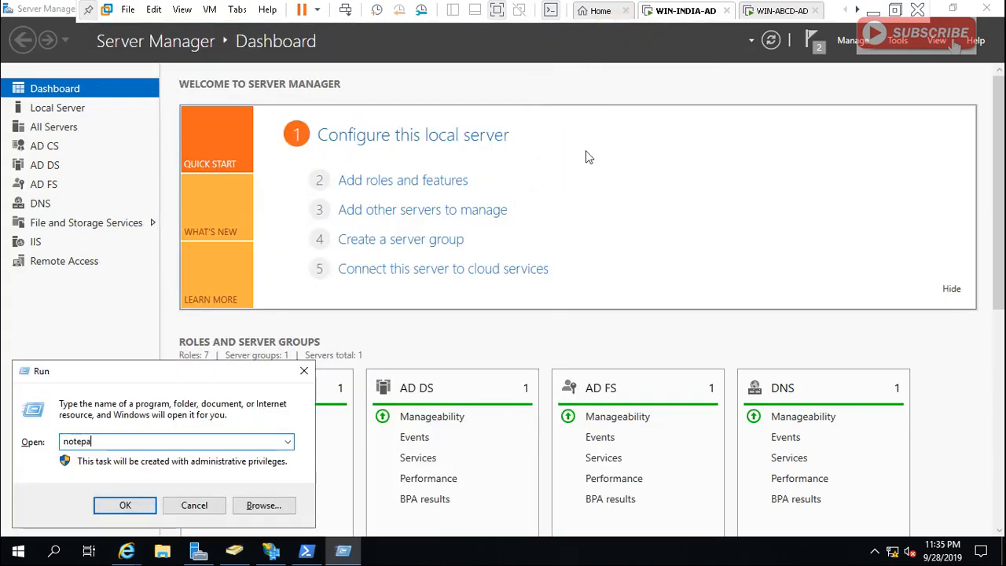
text(d)
key(Return)
click(585, 160)
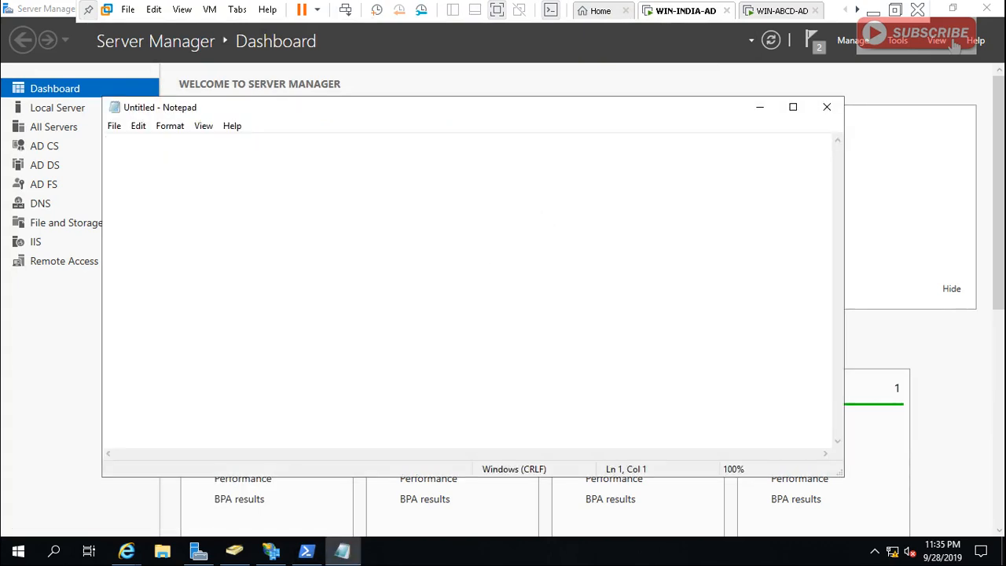
key(ctrl+v)
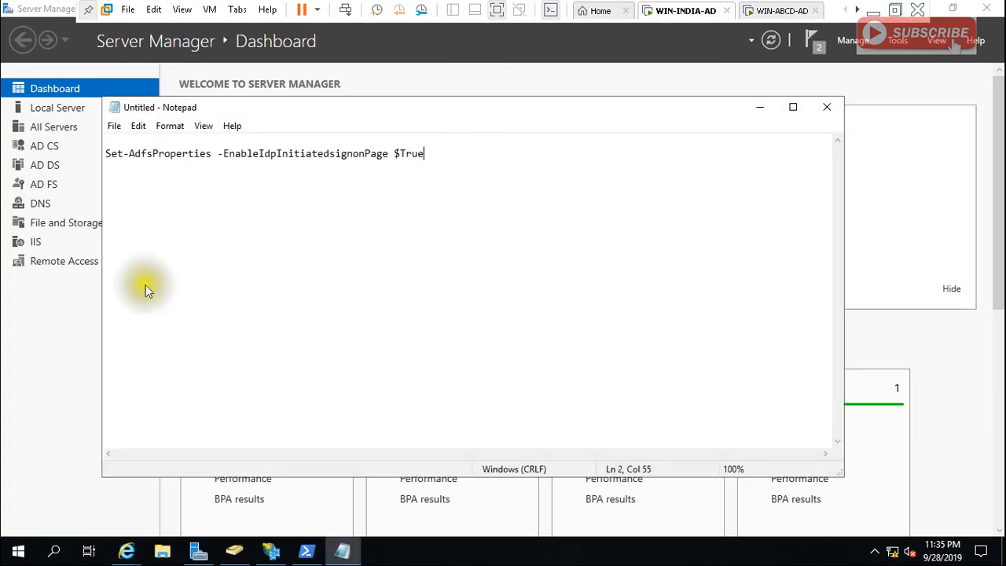
Step: Copy IdpInitiatedsignonPage from the command to a separate line below it in Notepad and append .aspx
click(126, 552)
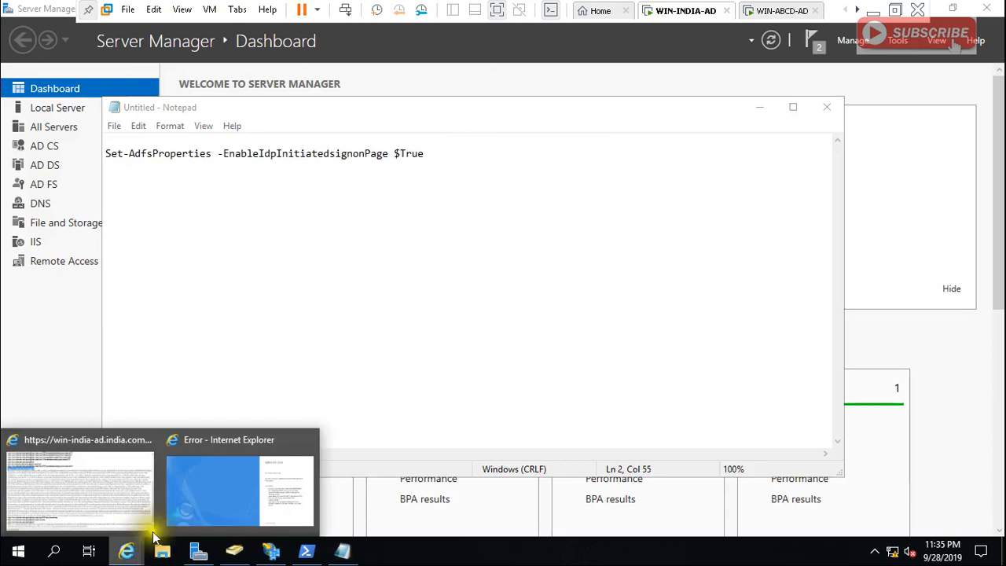
click(213, 484)
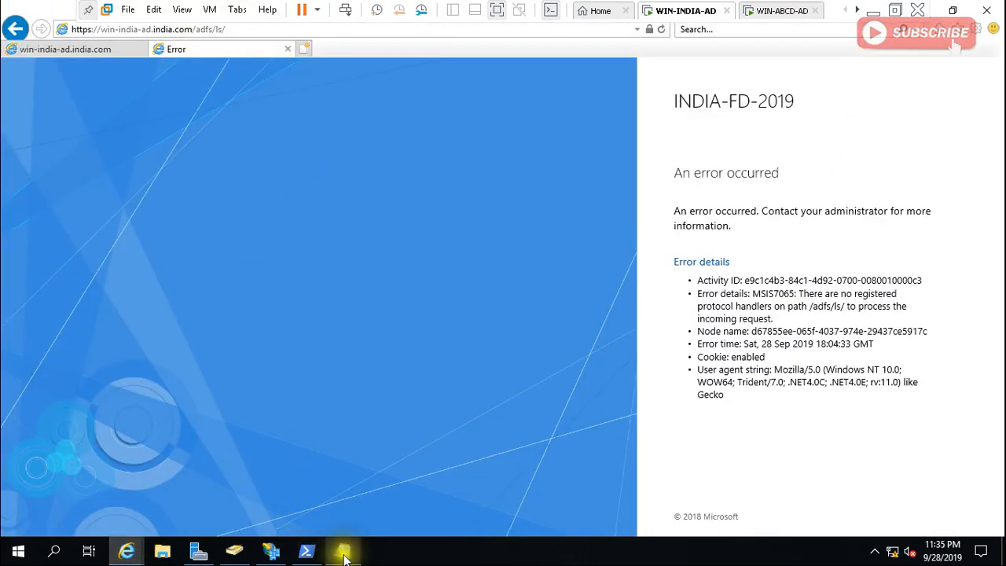
click(344, 553)
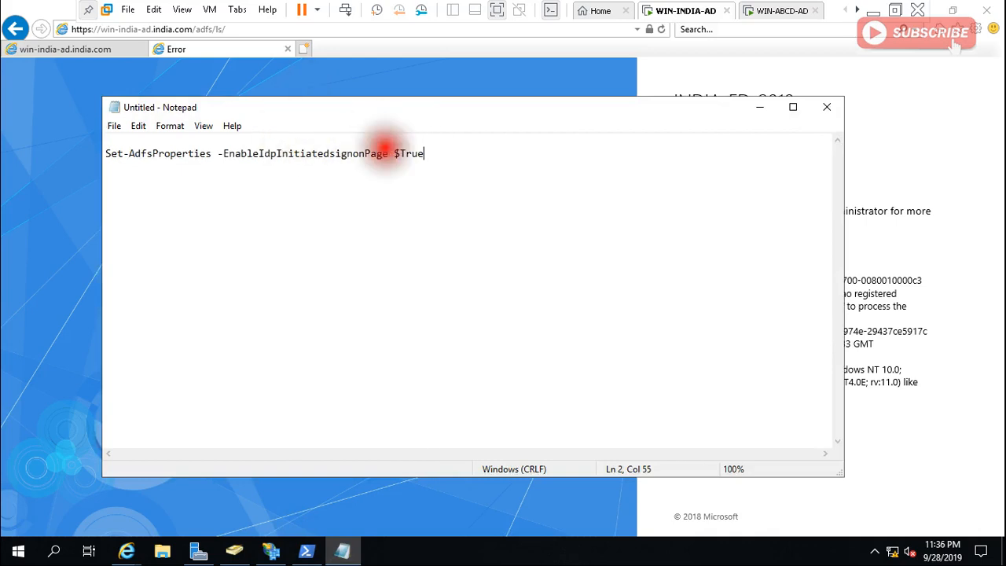
drag(386, 153, 259, 153)
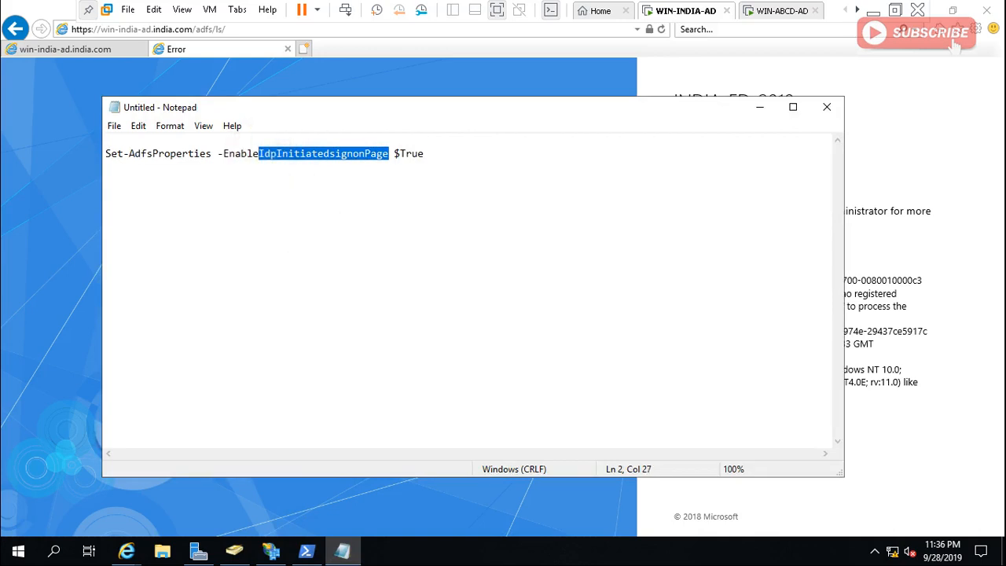
text(Set-AdfsProperties -EnableIdpInitiatedsignonPage $True Set-AdfsProperties -EnableIdpInitiatedsignonPage $True)
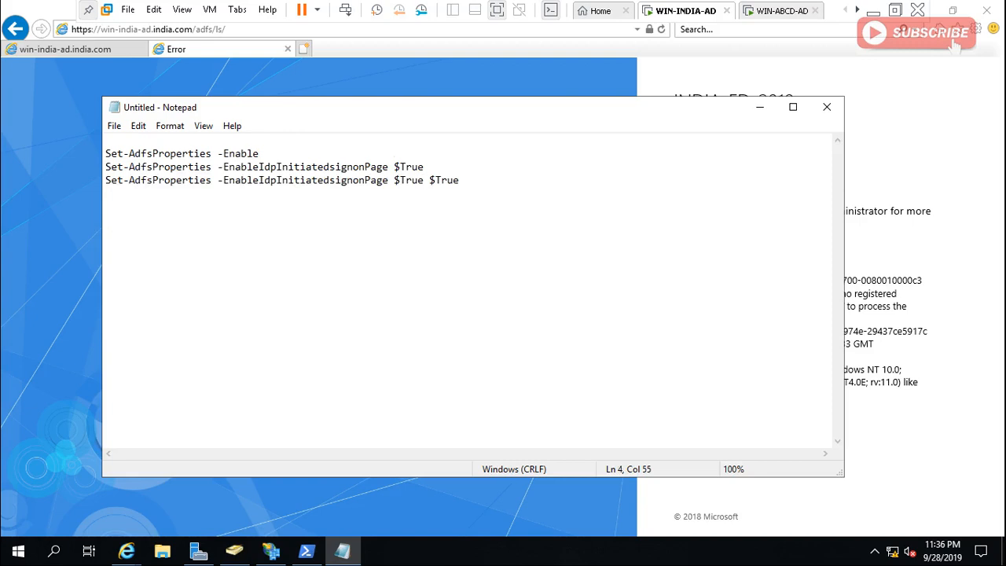
key(ctrl+z)
key(ctrl+c)
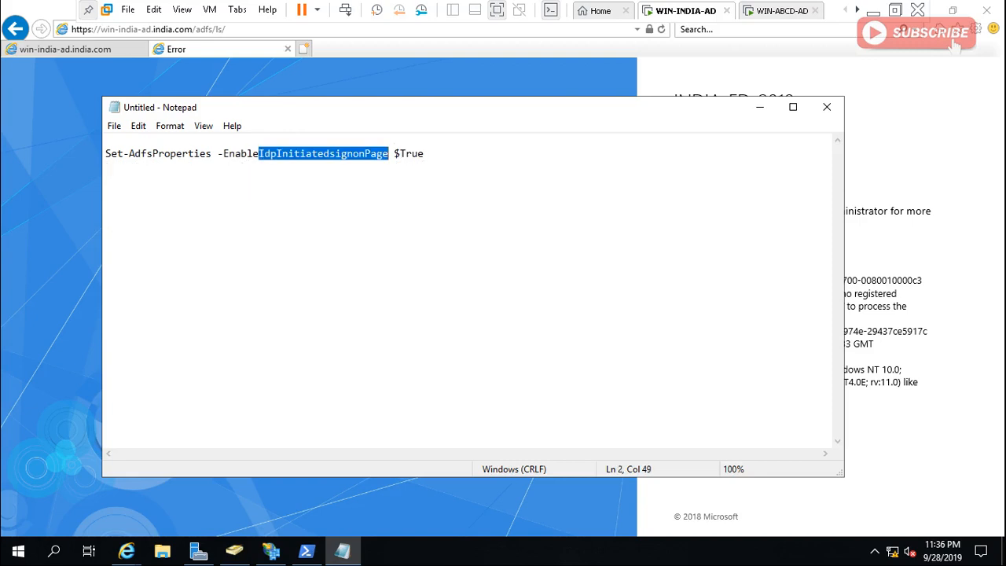
key(Right)
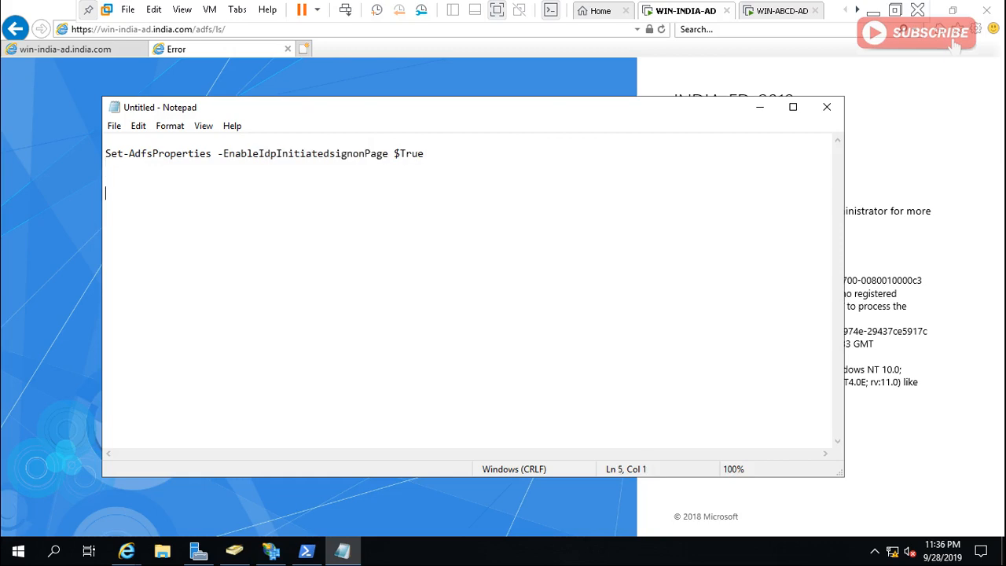
key(ctrl+v)
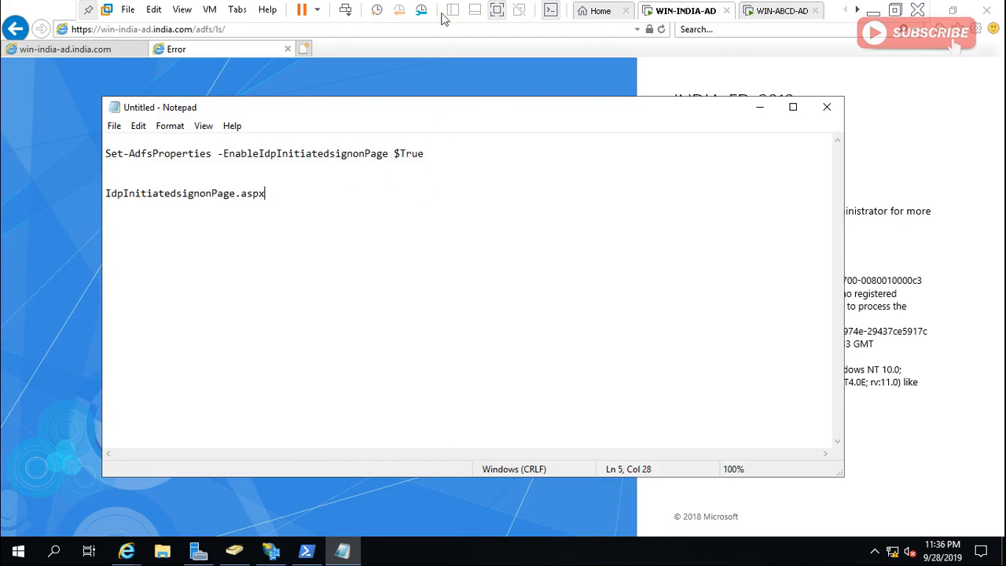
click(248, 31)
key(ctrl+c)
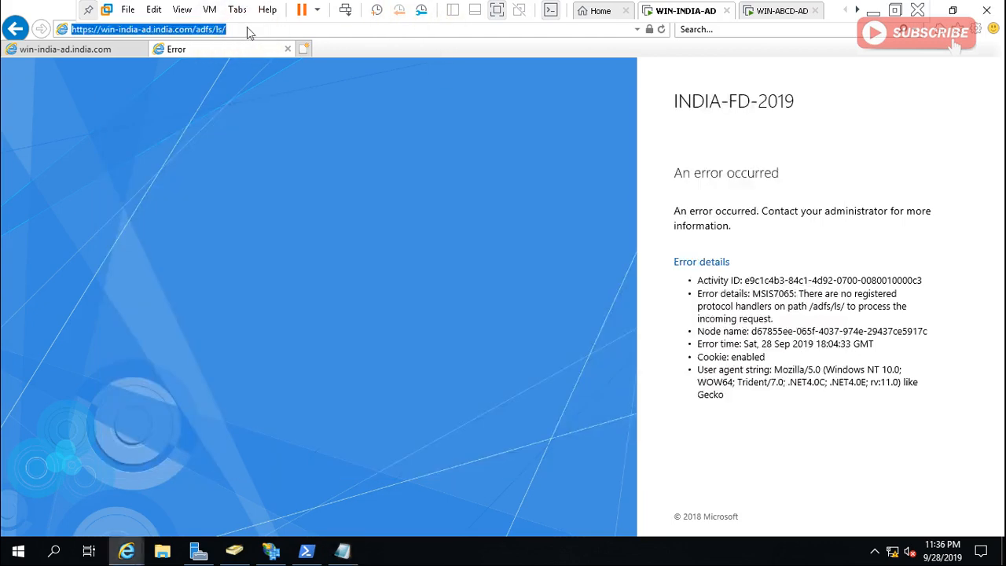
click(341, 551)
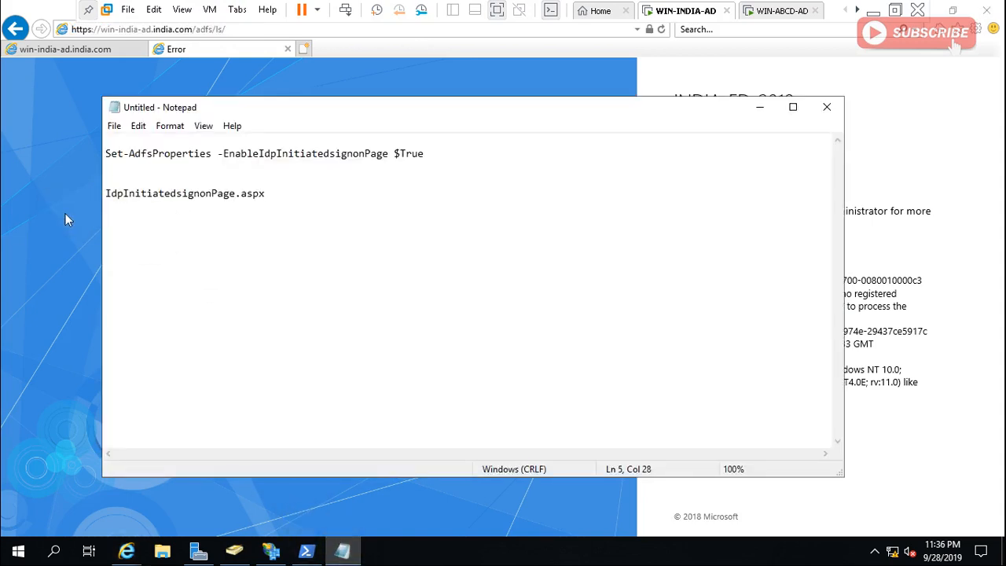
key(Left)
key(Left)
key(Left)
key(Left)
key(Left)
key(Left)
key(Left)
key(Left)
key(Left)
key(Left)
key(Left)
key(Left)
key(Left)
key(Left)
key(Left)
key(Left)
key(Left)
key(Left)
key(Left)
key(Left)
key(Up)
key(ctrl+v)
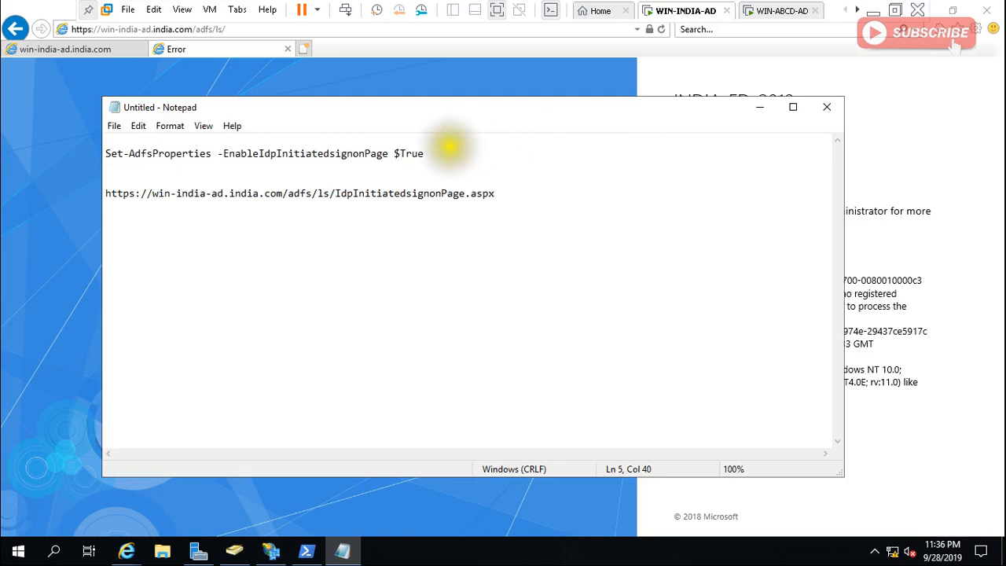
click(448, 148)
key(ctrl+shift+Left)
click(450, 184)
key(Down)
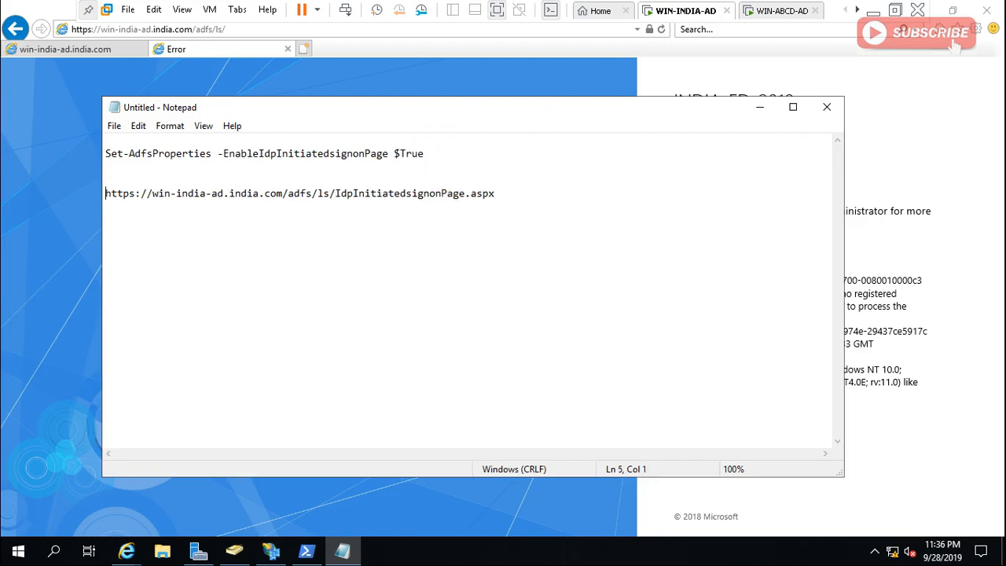
key(shift+Right)
key(shift+Right)
key(shift+Right)
key(shift+Right)
key(shift+Right)
key(shift+Right)
key(shift+Right)
key(shift+Right)
key(shift+Right)
key(shift+Right)
key(shift+Right)
key(shift+Right)
key(shift+Right)
key(shift+Right)
key(shift+Right)
key(shift+Right)
key(shift+Right)
key(shift+Right)
key(shift+Right)
key(shift+Right)
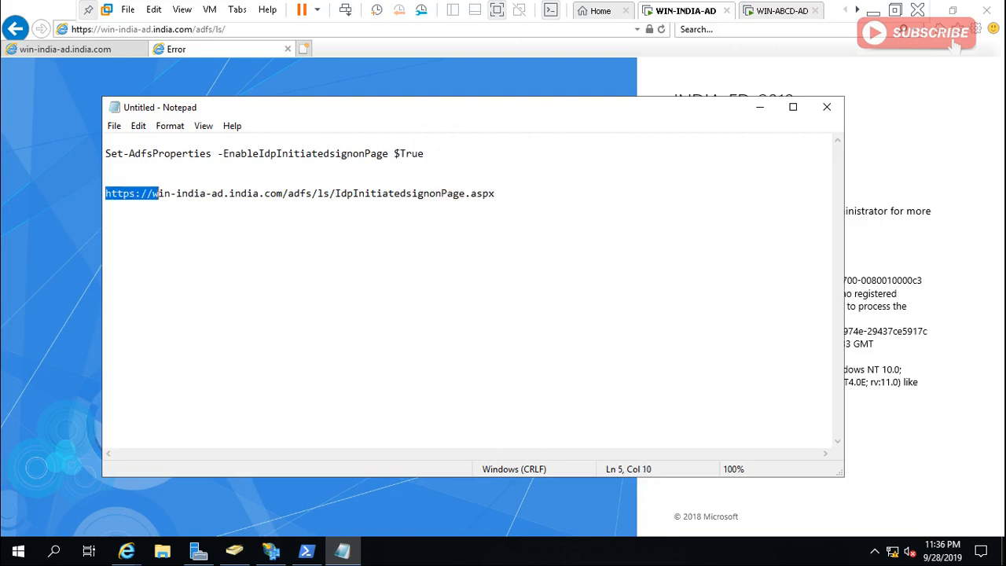
key(shift+Right)
key(shift+Right)
key(shift+Right)
key(shift+Right)
key(shift+Right)
key(shift+Right)
key(shift+Right)
key(shift+Right)
key(shift+Right)
key(shift+Right)
key(shift+Right)
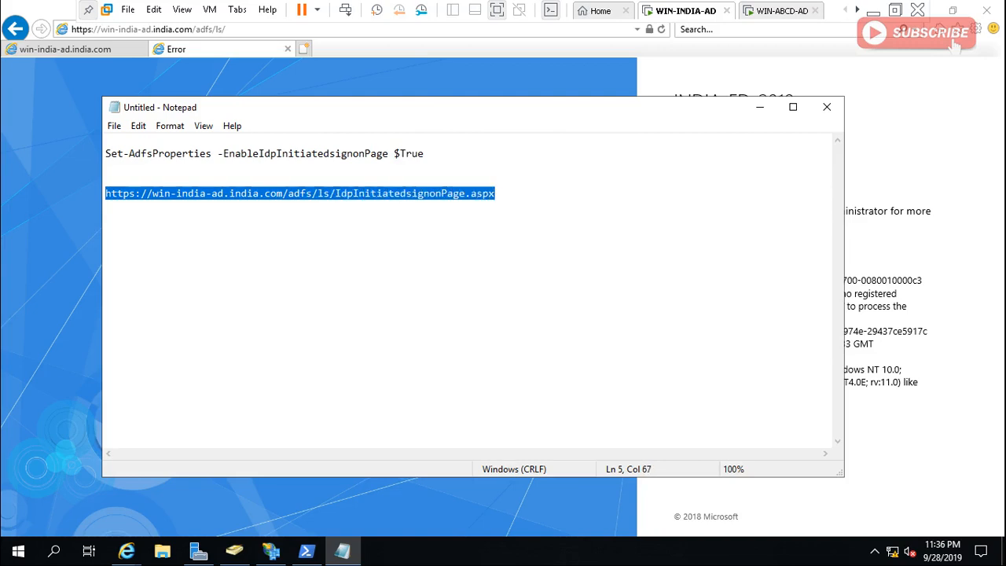
click(246, 30)
text(https://win-india-ad.india.com/adfs/ls/IdpInitiatedsignonPage.aspx)
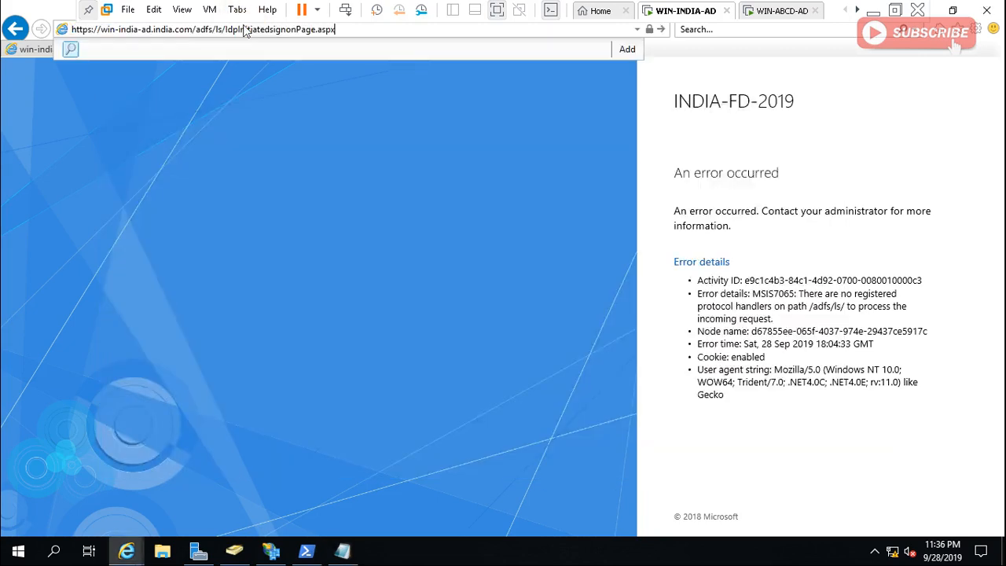
key(Return)
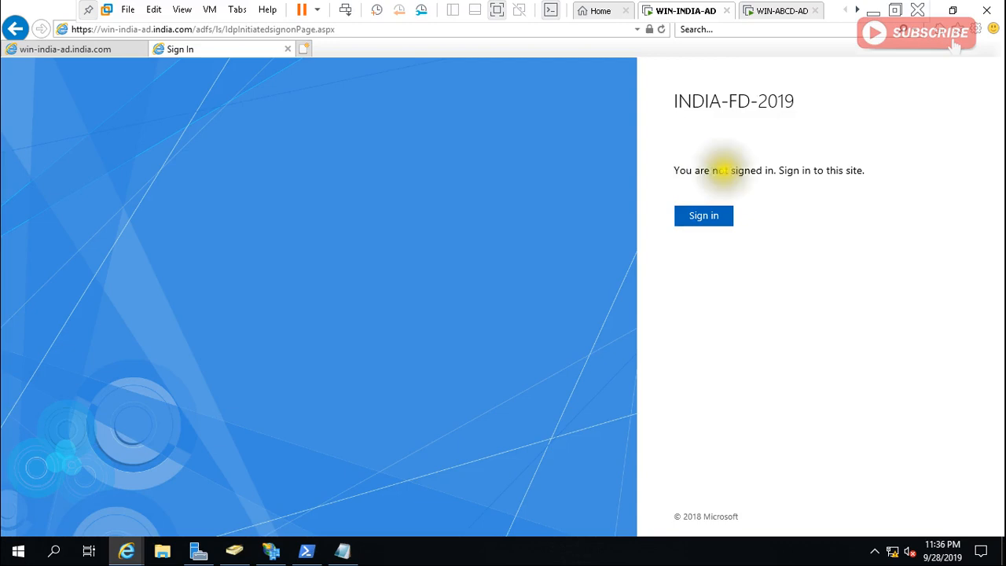
click(706, 219)
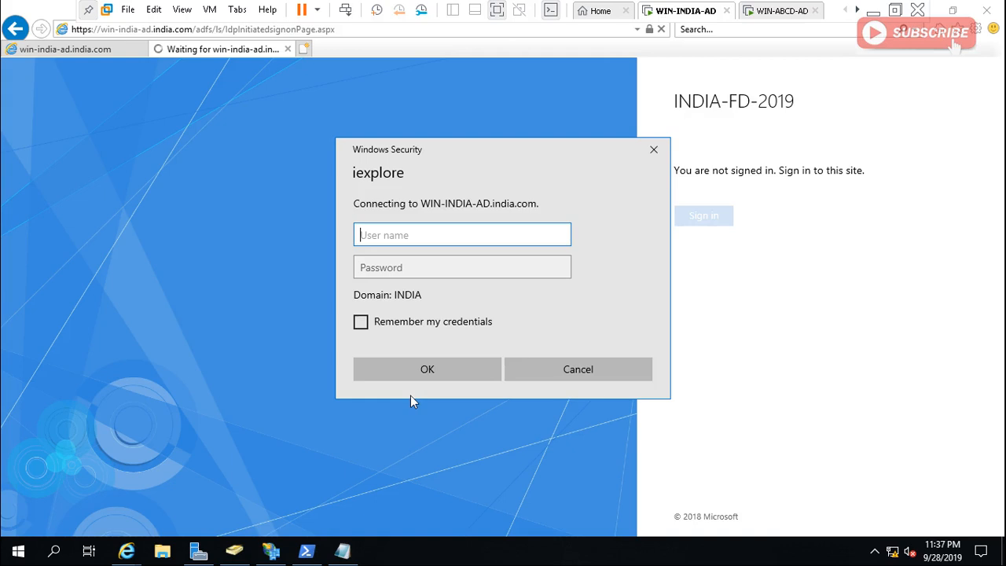
click(599, 370)
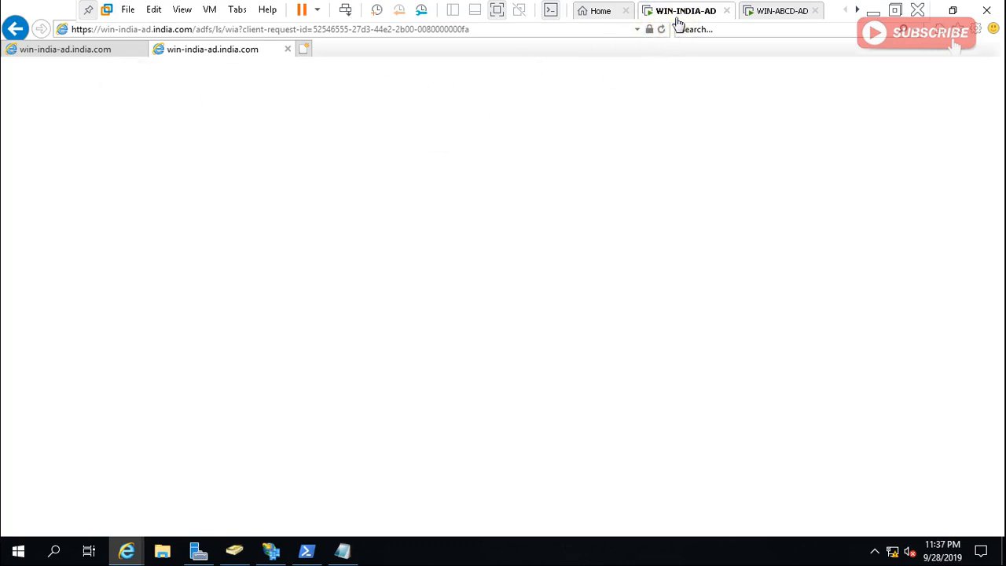
Step: Switch to the WIN-ABCD-AD virtual machine and open Internet Explorer there
click(786, 11)
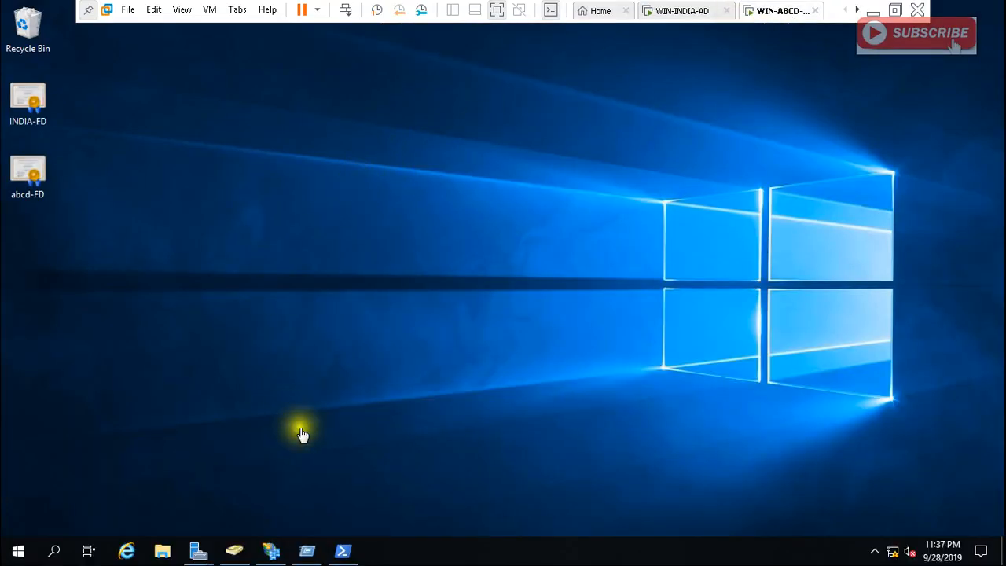
click(352, 429)
click(126, 550)
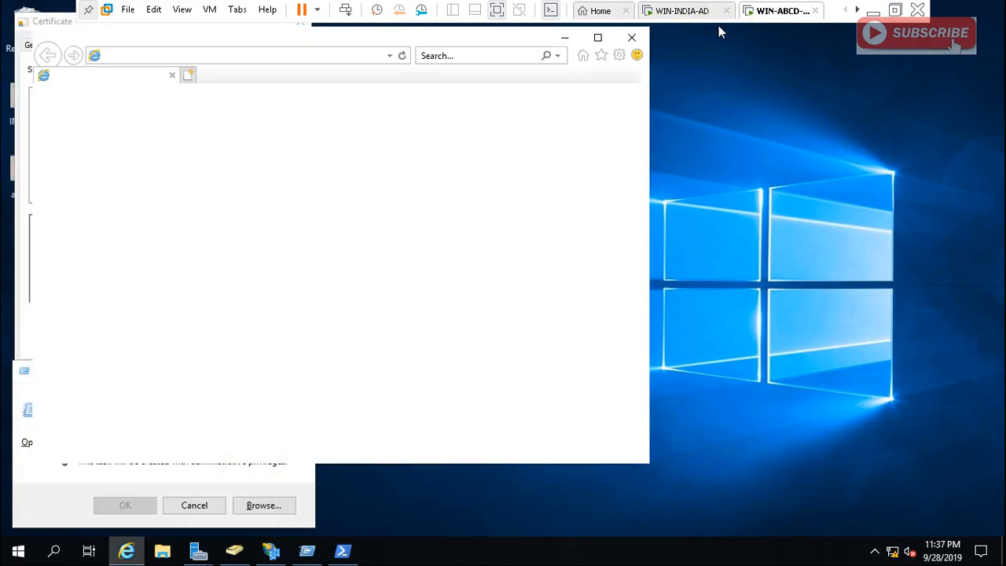
click(872, 11)
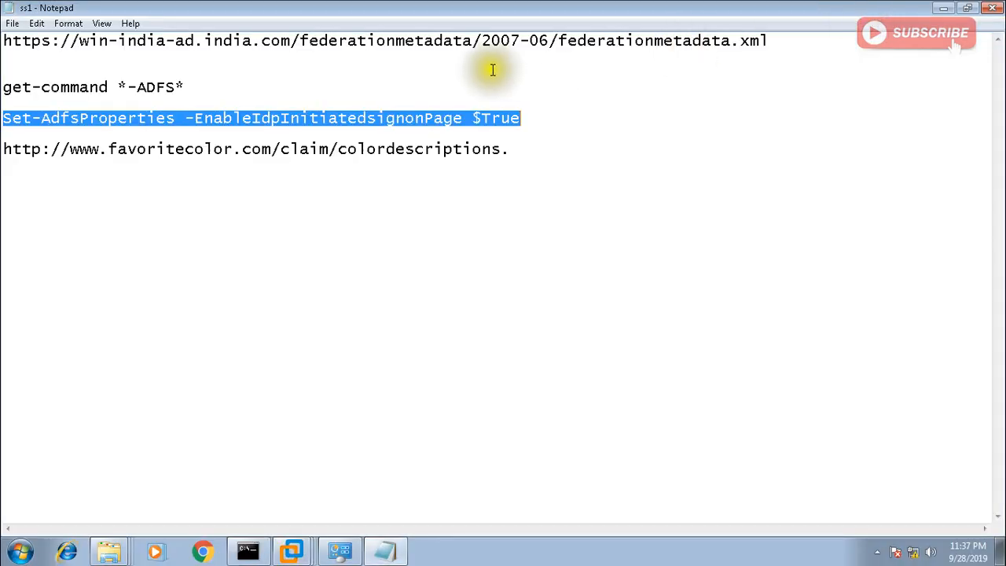
double_click(555, 39)
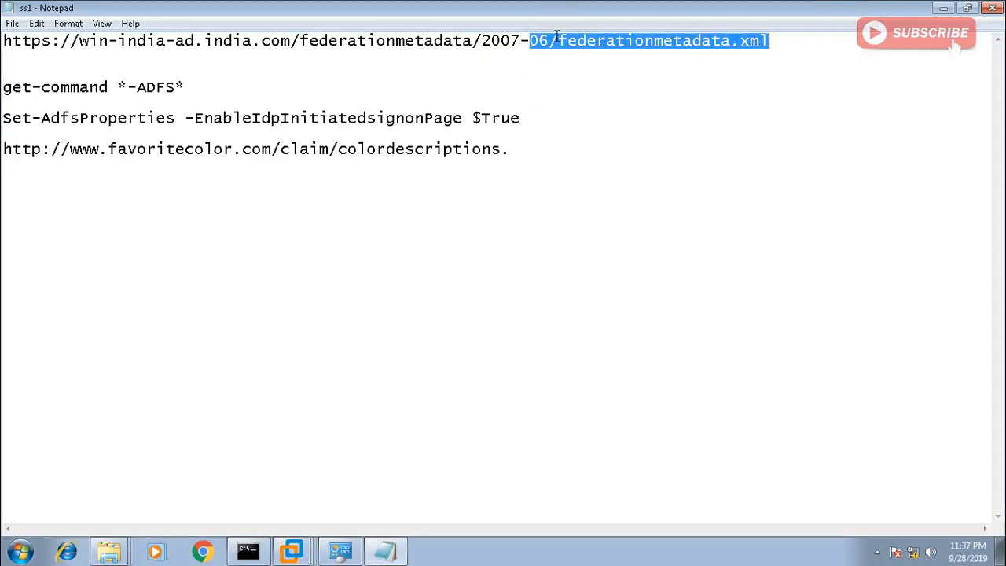
key(ctrl+a)
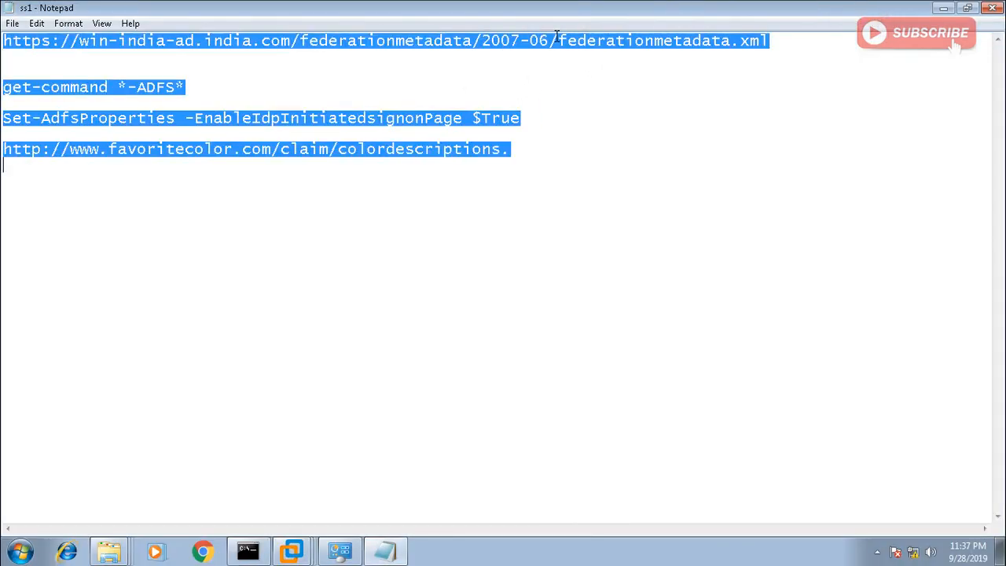
click(715, 42)
drag(774, 42, 3, 41)
key(Return)
key(Return)
key(Return)
key(Return)
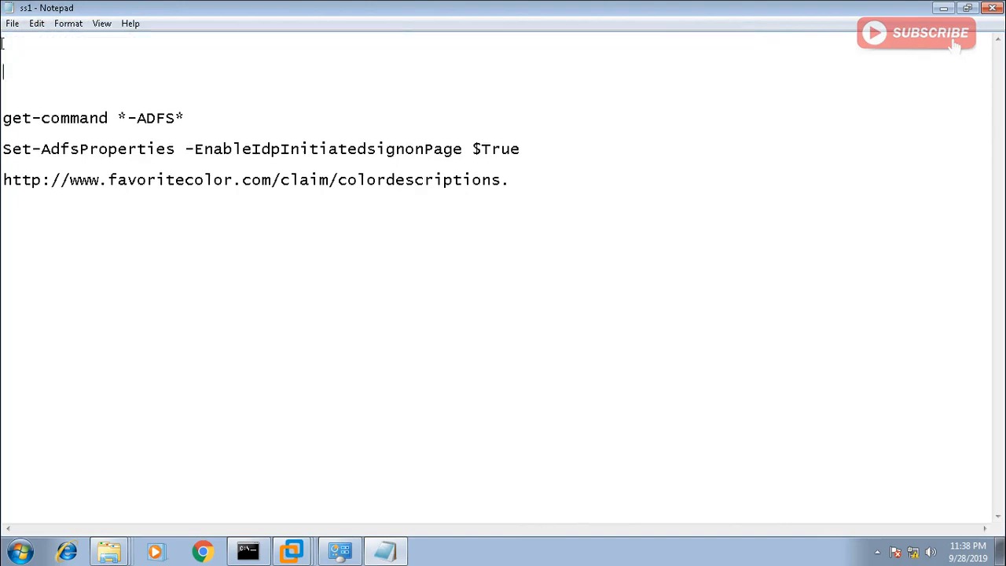
key(ctrl+z)
key(ctrl+c)
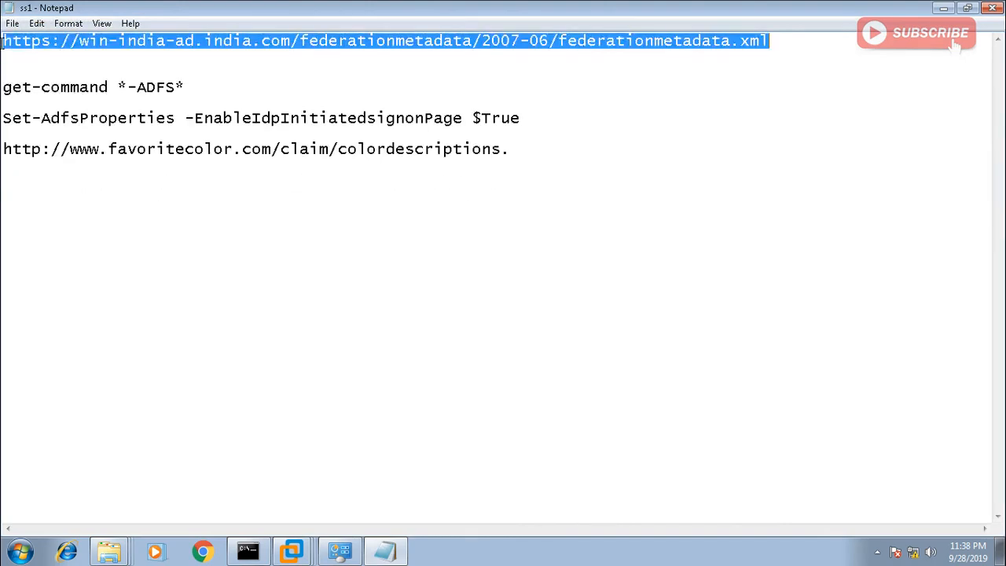
Step: Add four blank lines below the federation metadata URL in the ss1 notes and paste a duplicate of the URL there
click(2, 55)
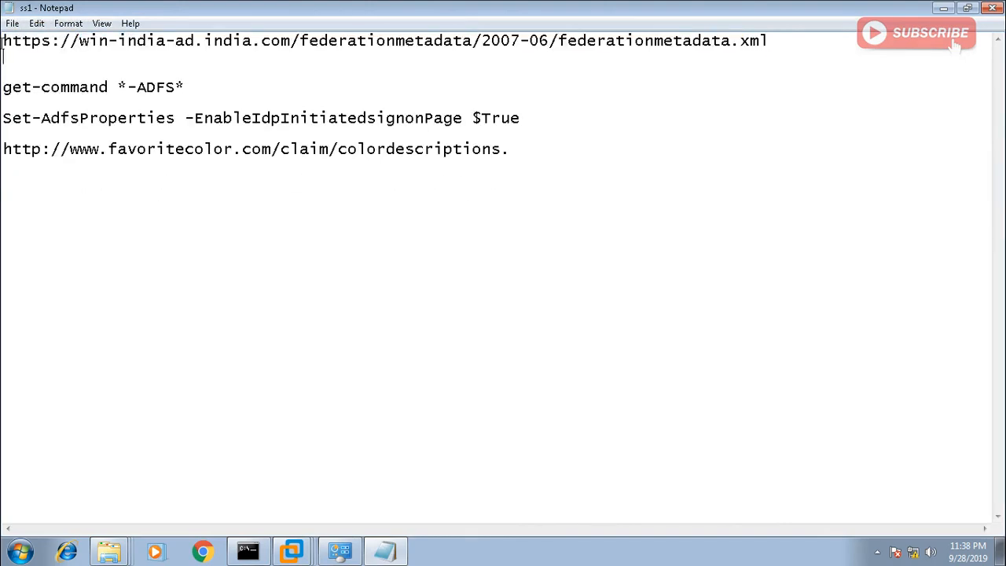
key(Return)
key(Return)
key(Return)
key(Return)
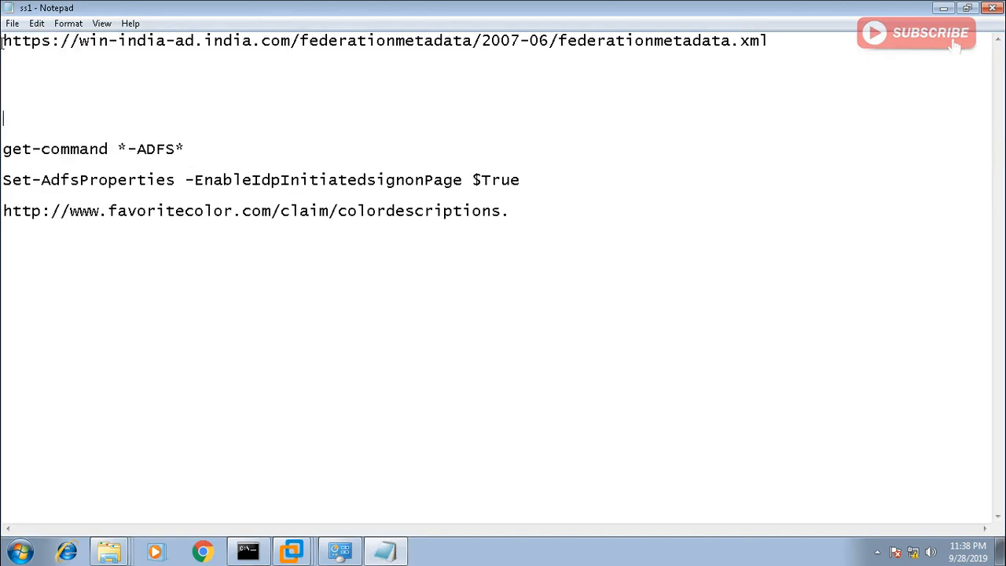
key(Up)
key(Up)
key(ctrl+v)
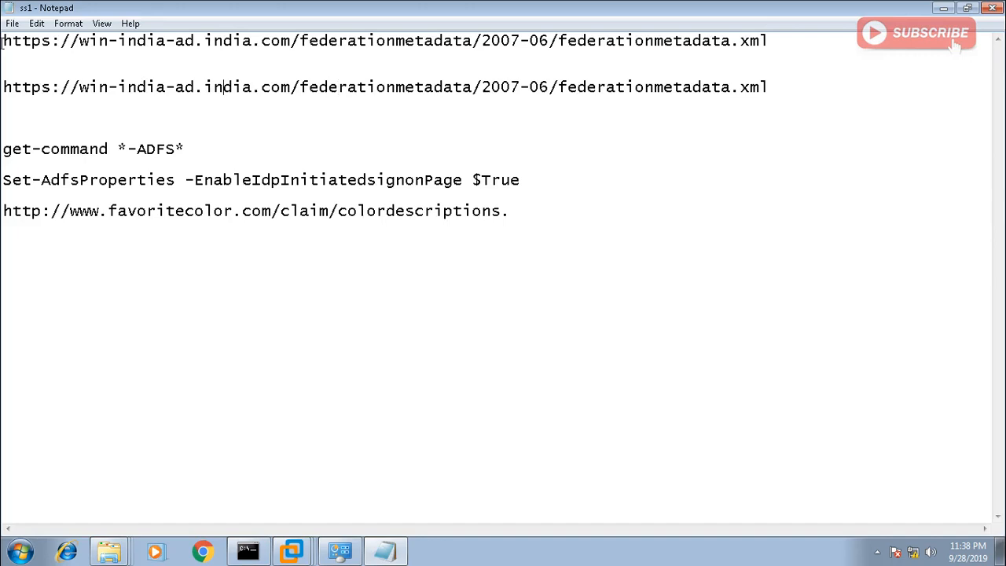
Step: Replace the domain name india with abcd before .com in the duplicated federation metadata URL
key(BackSpace)
key(BackSpace)
key(BackSpace)
key(BackSpace)
key(BackSpace)
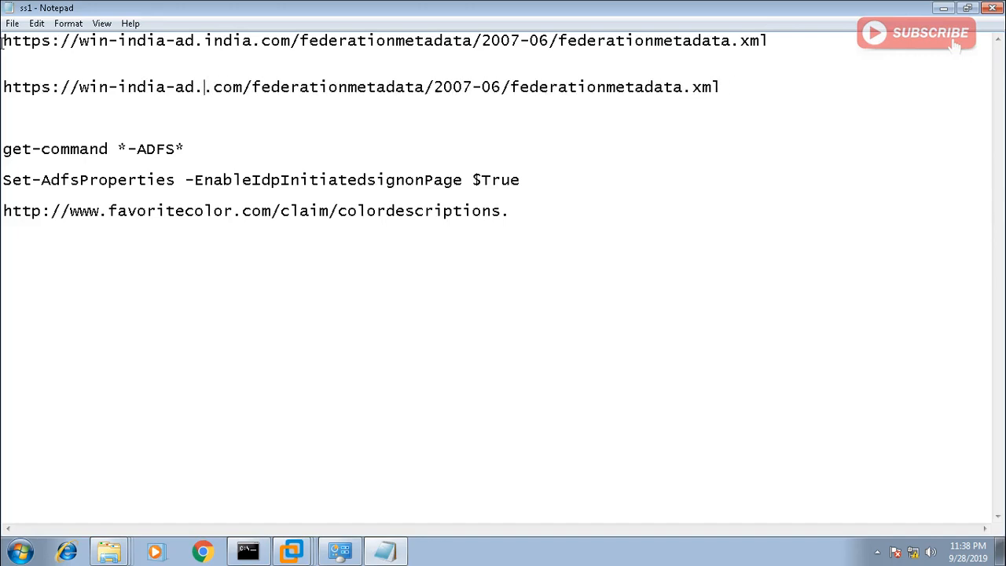
text(av)
key(BackSpace)
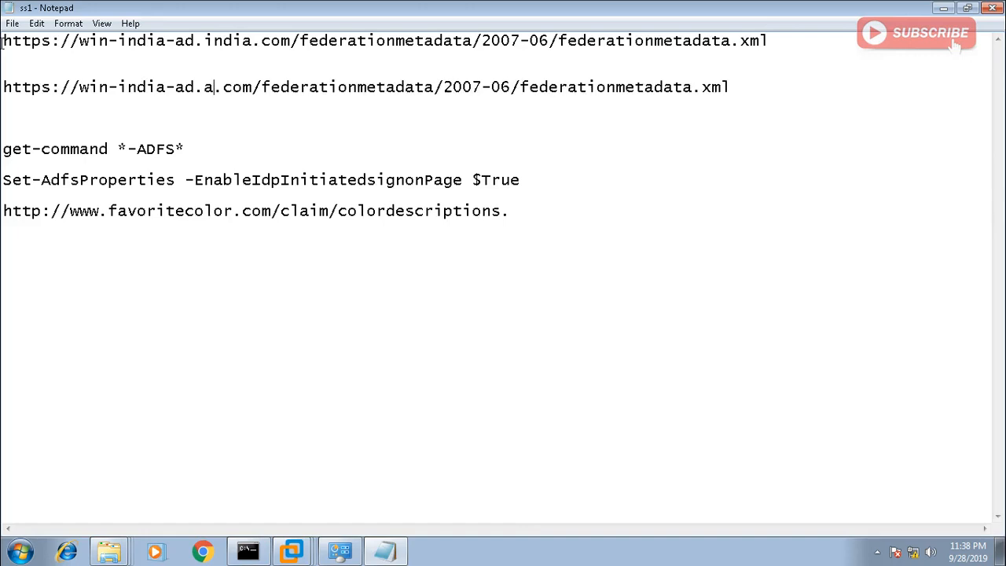
text(bcd)
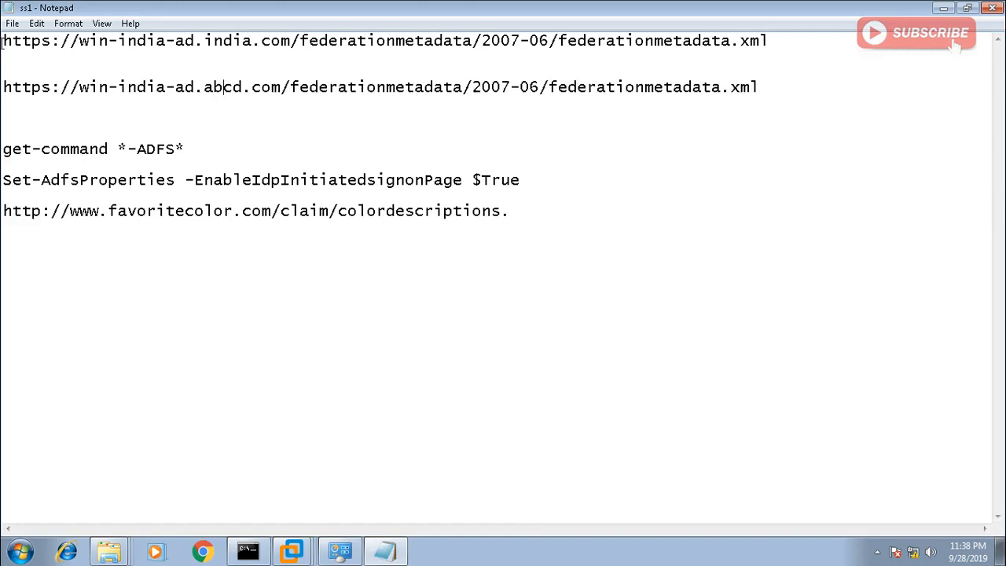
Step: Replace india with abcd in the host name of the duplicated URL so that it starts with win-abcd-ad
key(Left)
key(Left)
key(Left)
key(Left)
key(BackSpace)
key(BackSpace)
key(BackSpace)
key(BackSpace)
key(BackSpace)
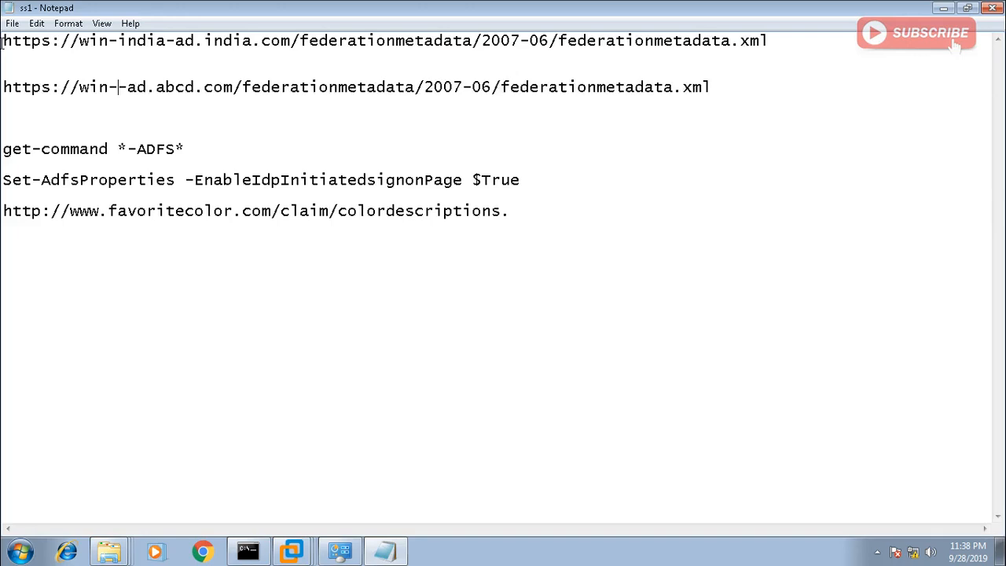
text(abcd)
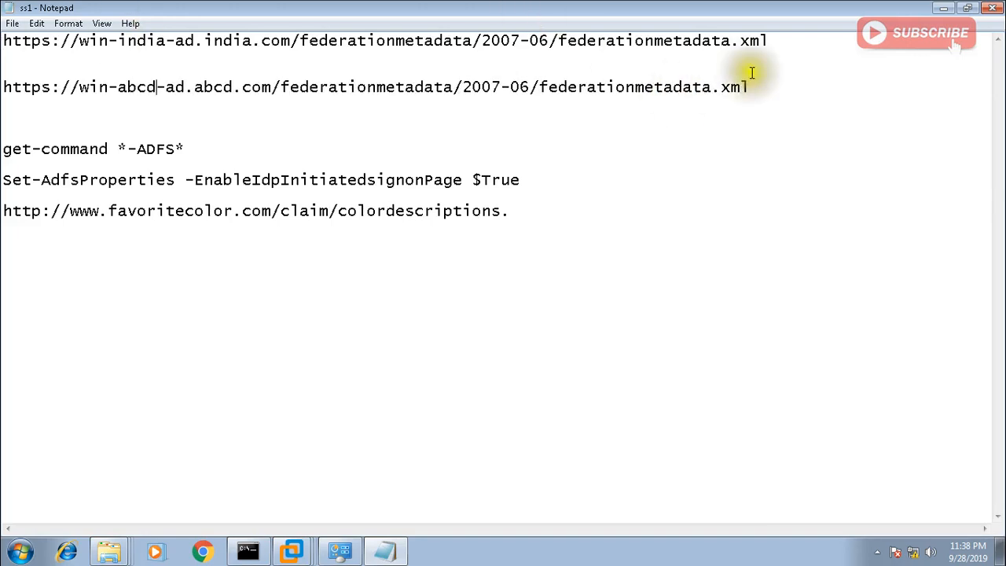
Step: Copy the edited win-abcd-ad metadata URL, switch to the WIN-ABCD-AD virtual machine and postpone the Internet Explorer 11 setup prompt
drag(750, 87, 142, 73)
key(ctrl+c)
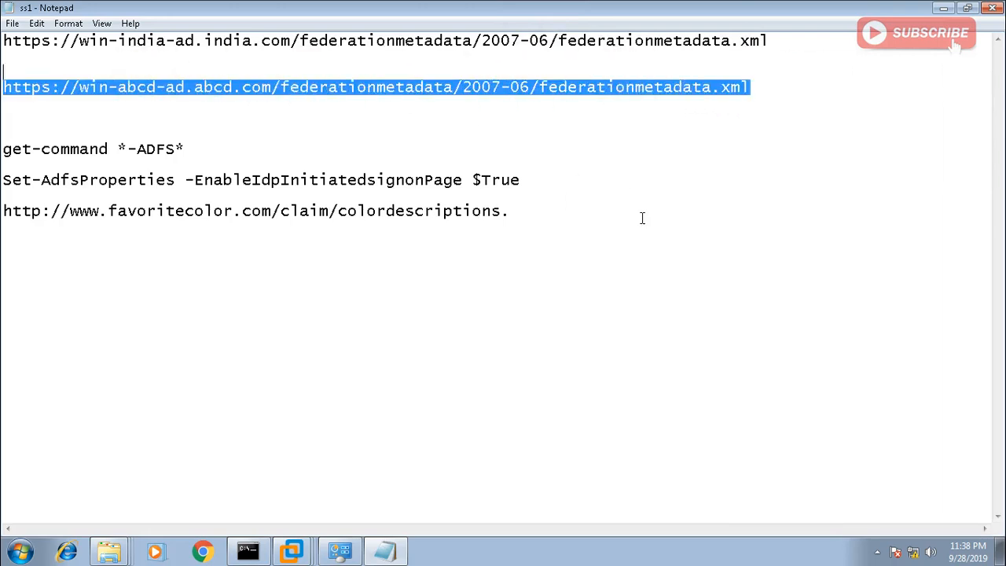
click(304, 545)
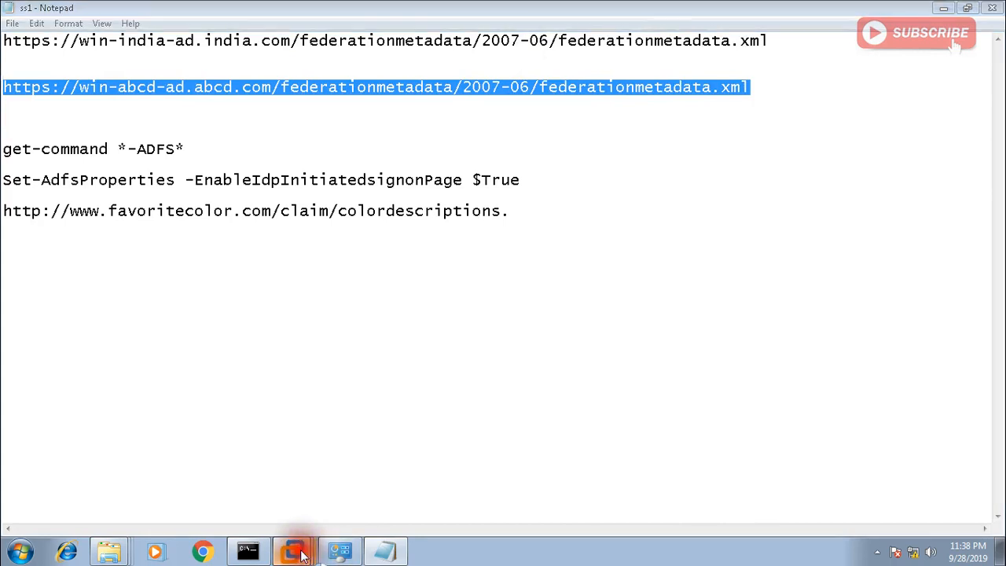
click(319, 496)
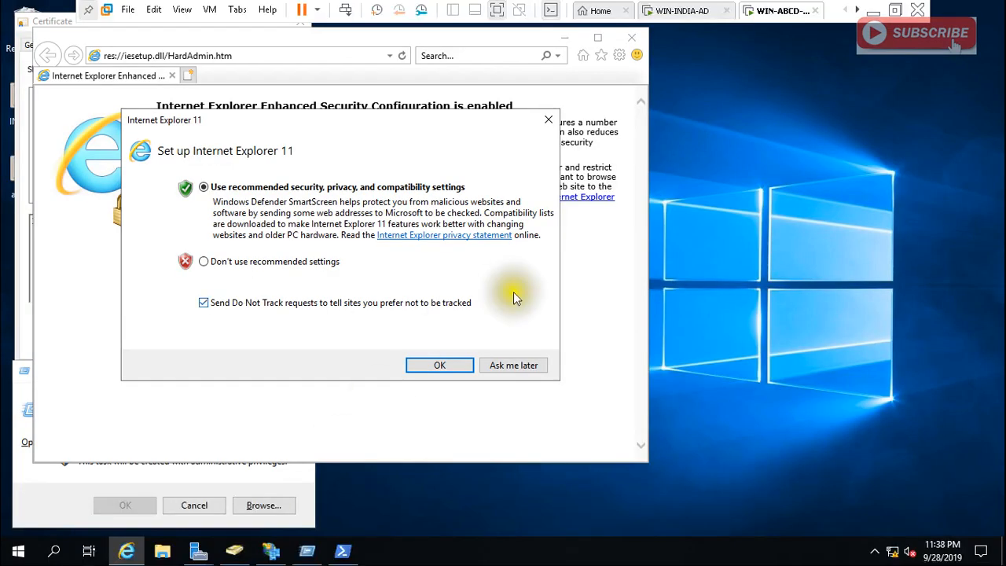
click(509, 367)
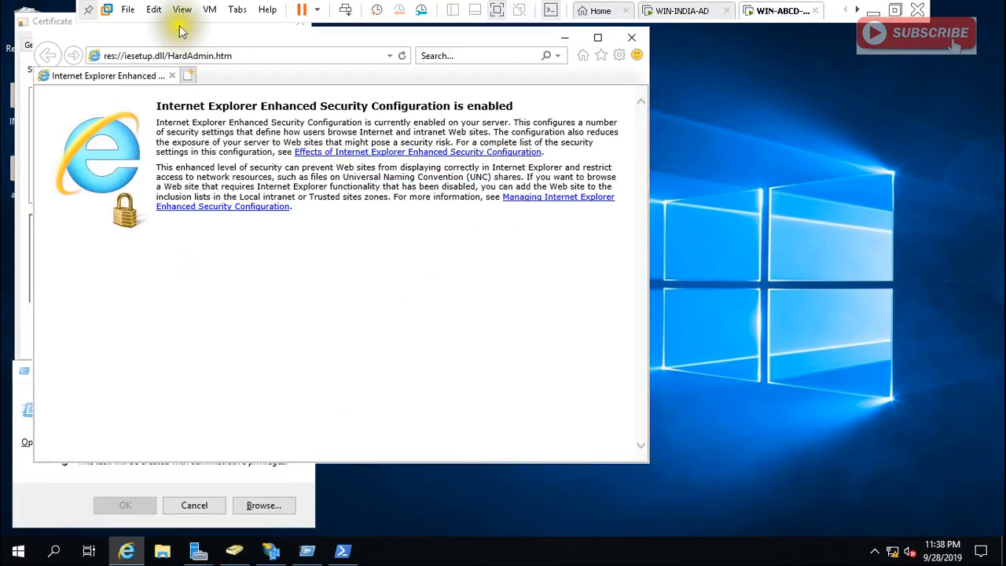
click(196, 56)
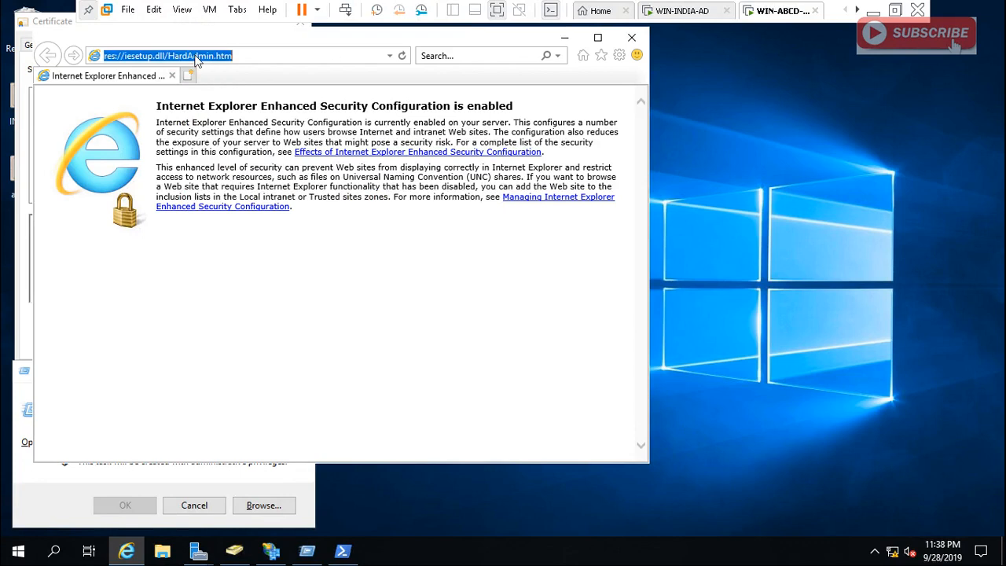
key(ctrl+v)
key(Return)
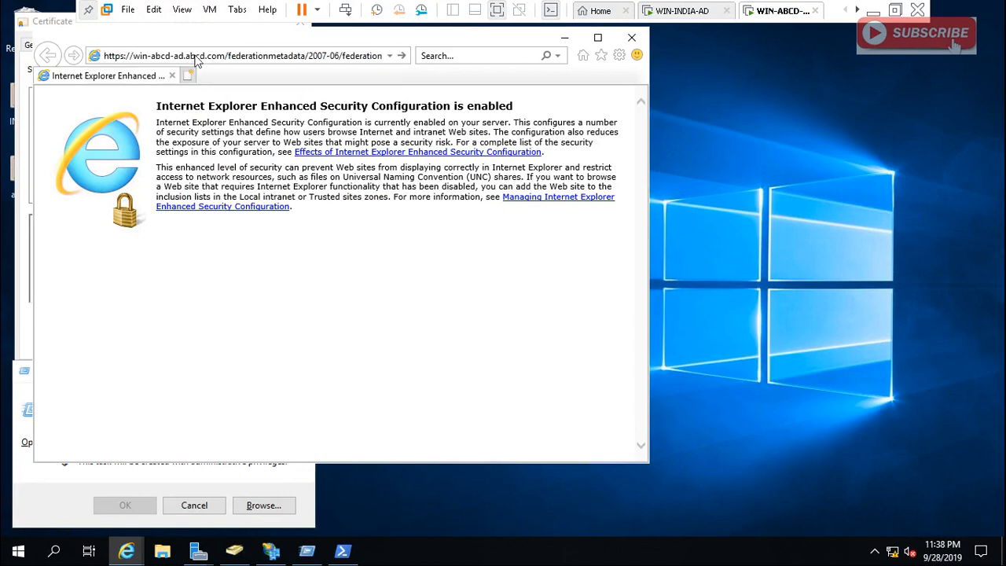
click(549, 313)
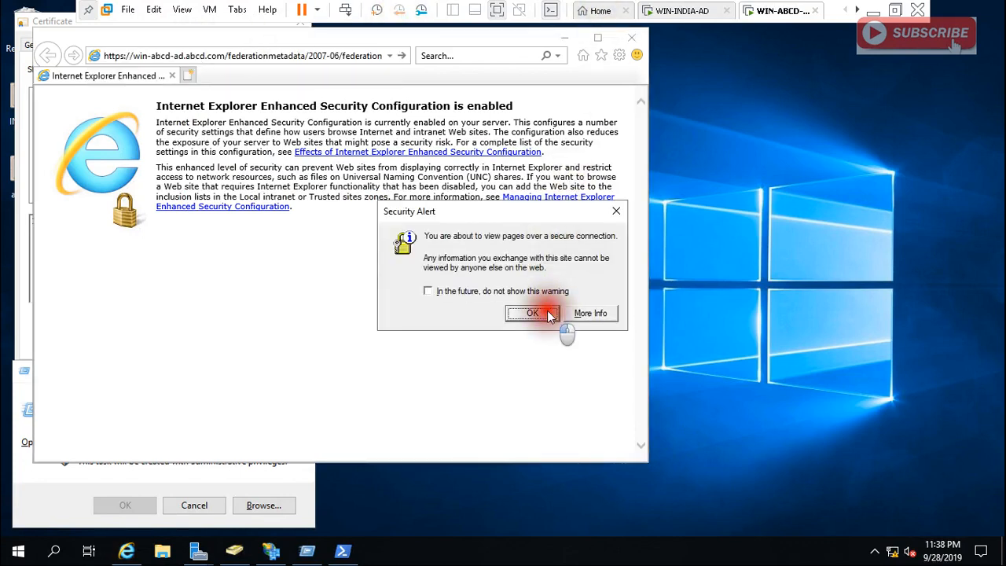
click(597, 37)
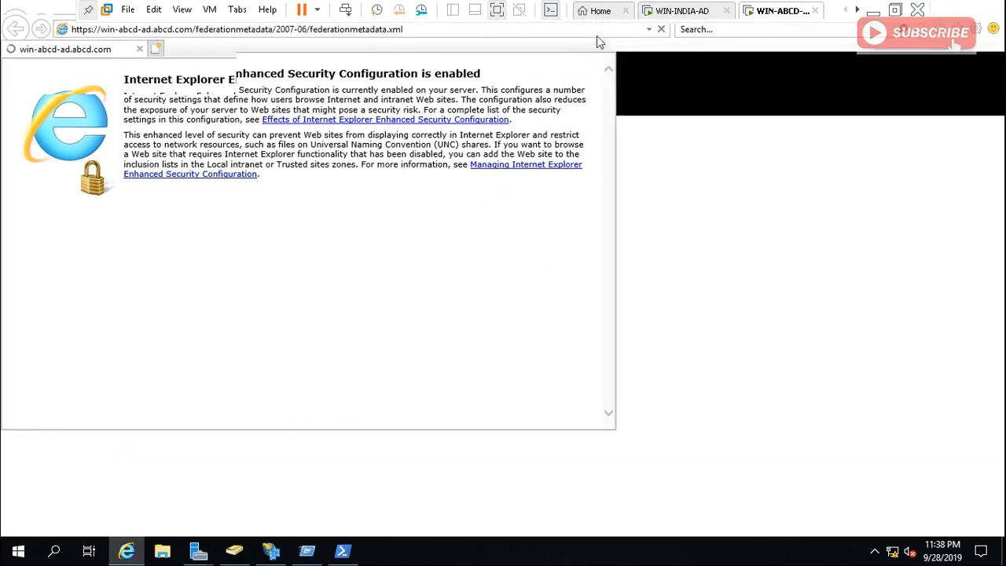
click(403, 207)
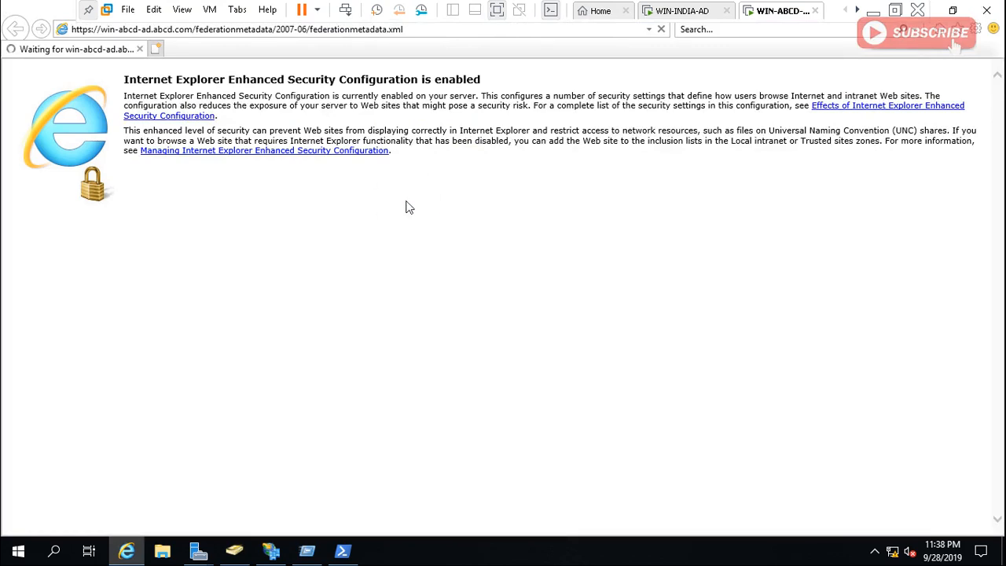
click(414, 207)
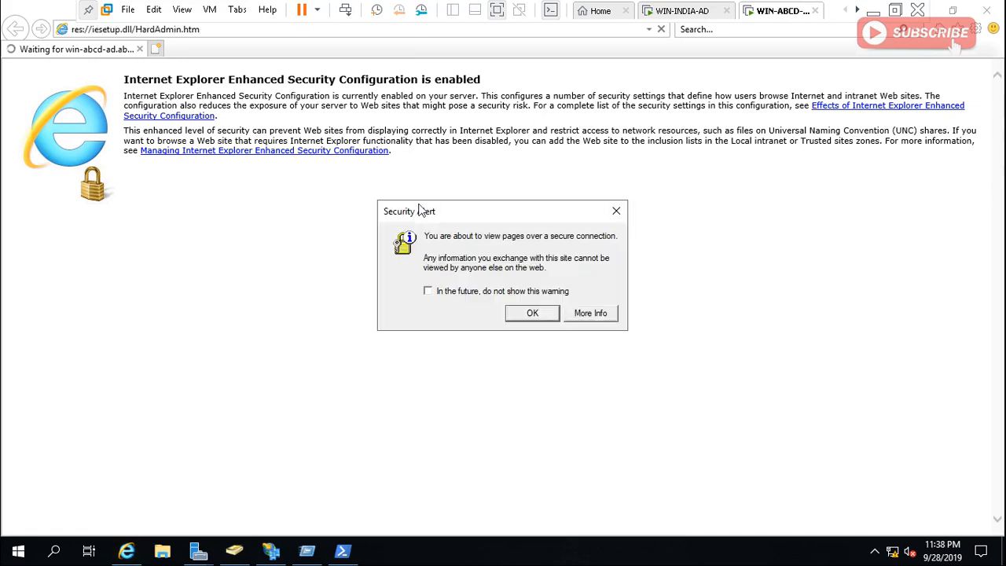
click(528, 312)
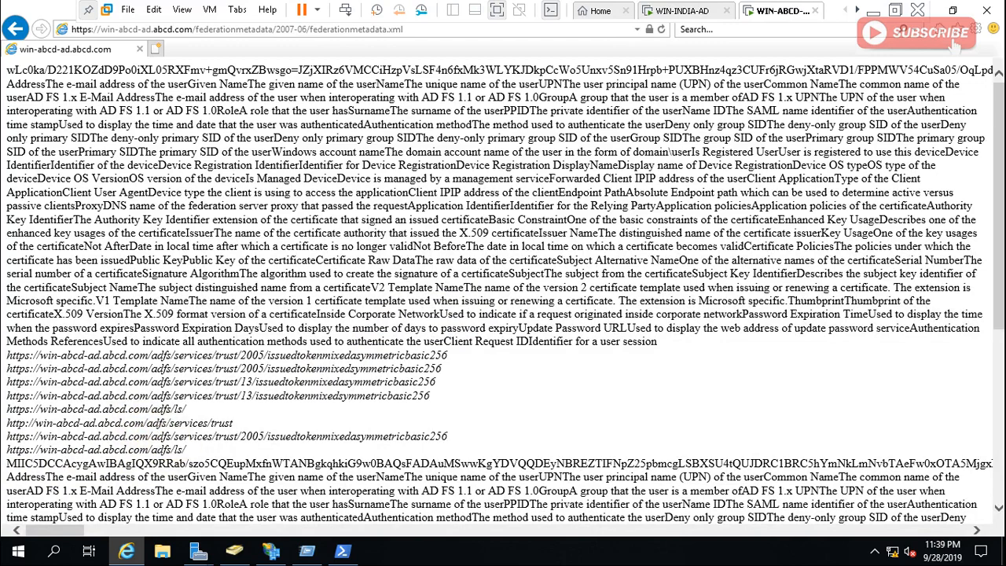
mouse_move(146, 462)
mouse_down()
mouse_move(196, 415)
mouse_move(208, 427)
mouse_move(189, 449)
mouse_move(90, 442)
mouse_move(7, 450)
mouse_up()
key(ctrl+c)
click(188, 450)
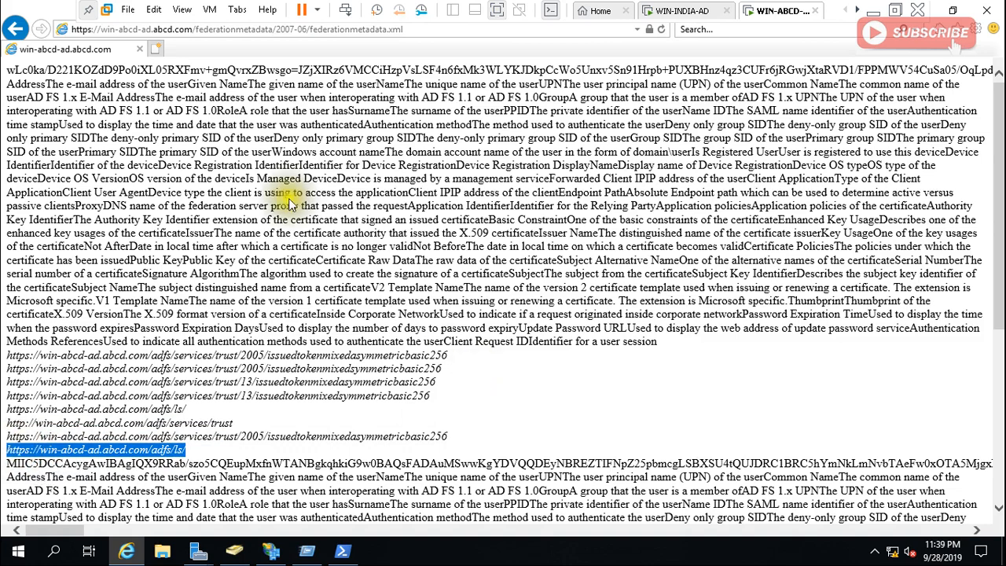
click(157, 50)
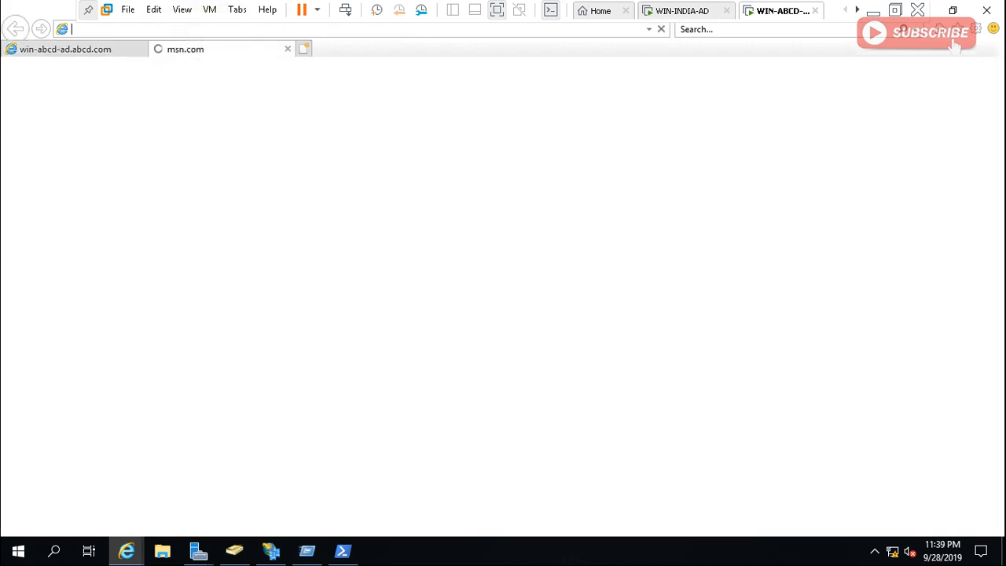
key(ctrl+v)
key(Return)
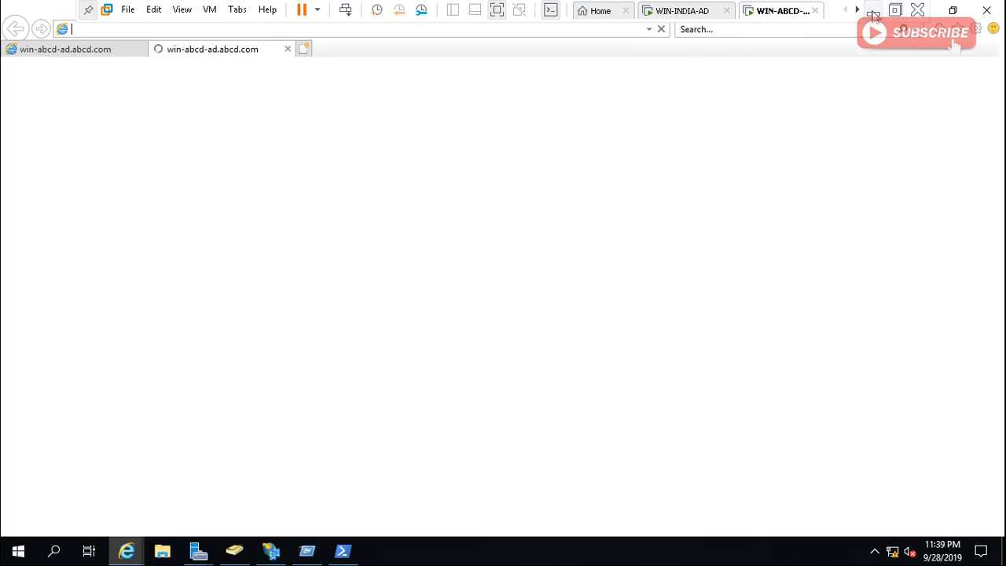
Step: Switch to WIN-INDIA-AD, bring up its Notepad notes and highlight IdpInitiatedsignonPage.aspx in the sign-on URL
click(701, 14)
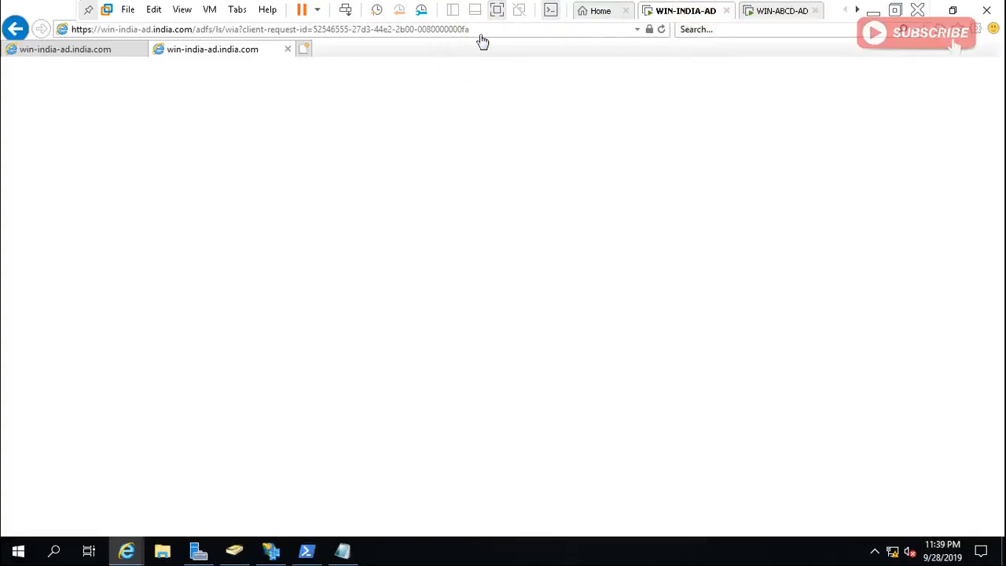
click(86, 49)
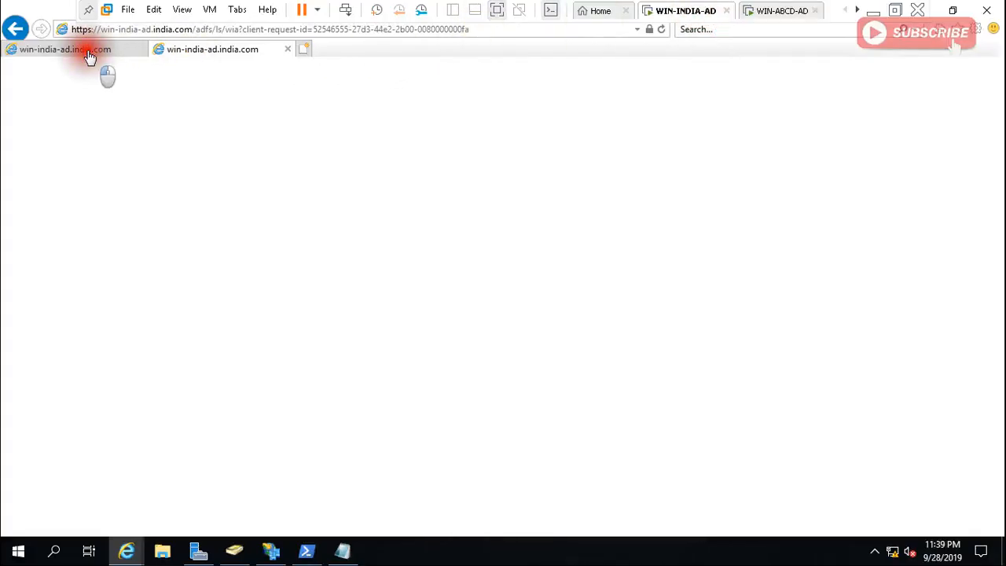
click(183, 51)
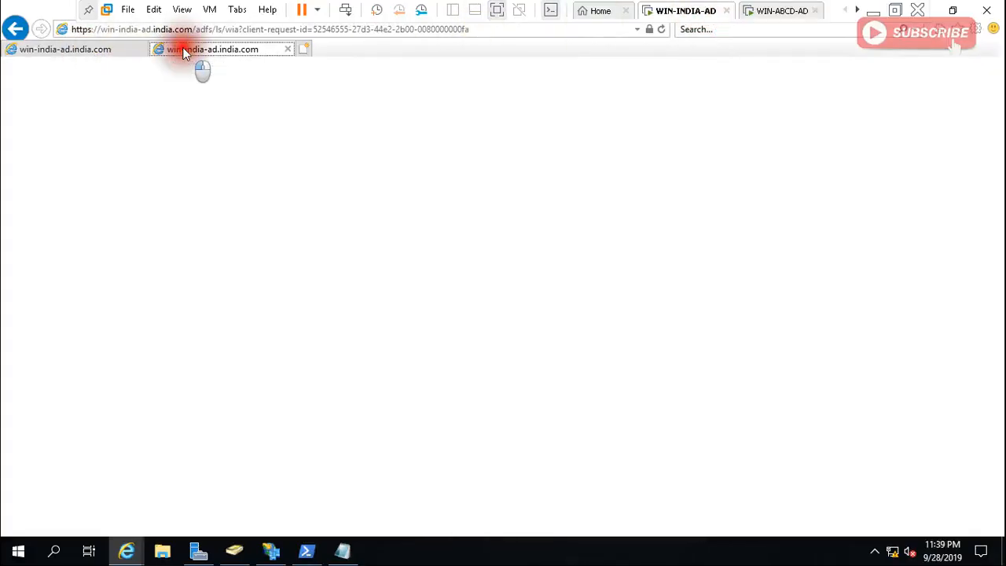
click(98, 50)
click(260, 48)
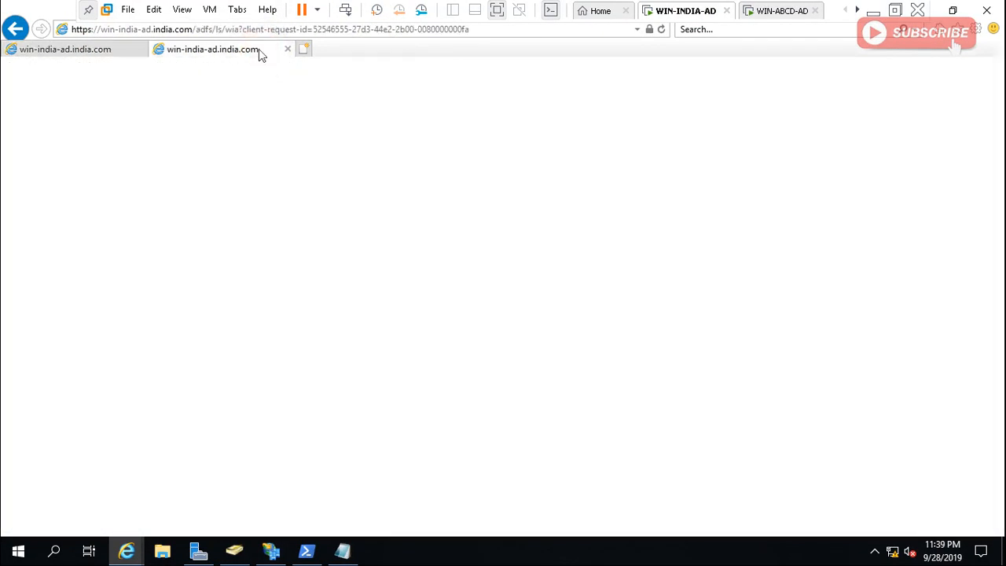
click(343, 550)
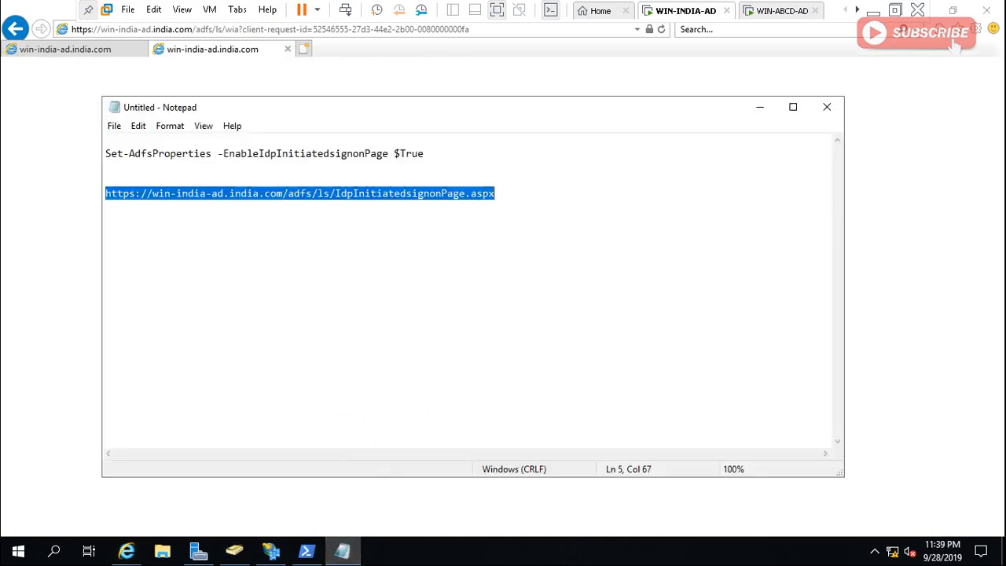
double_click(448, 233)
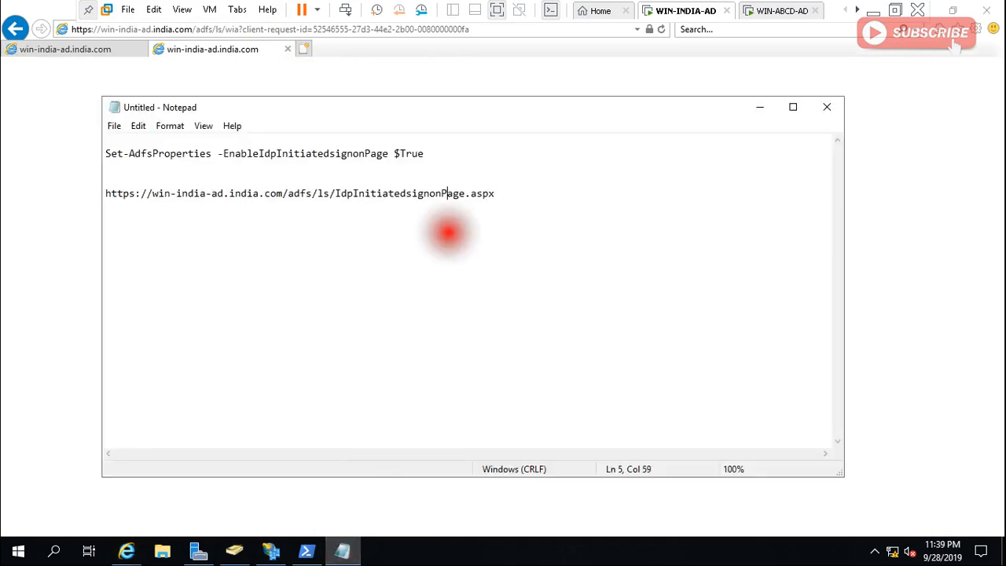
click(495, 193)
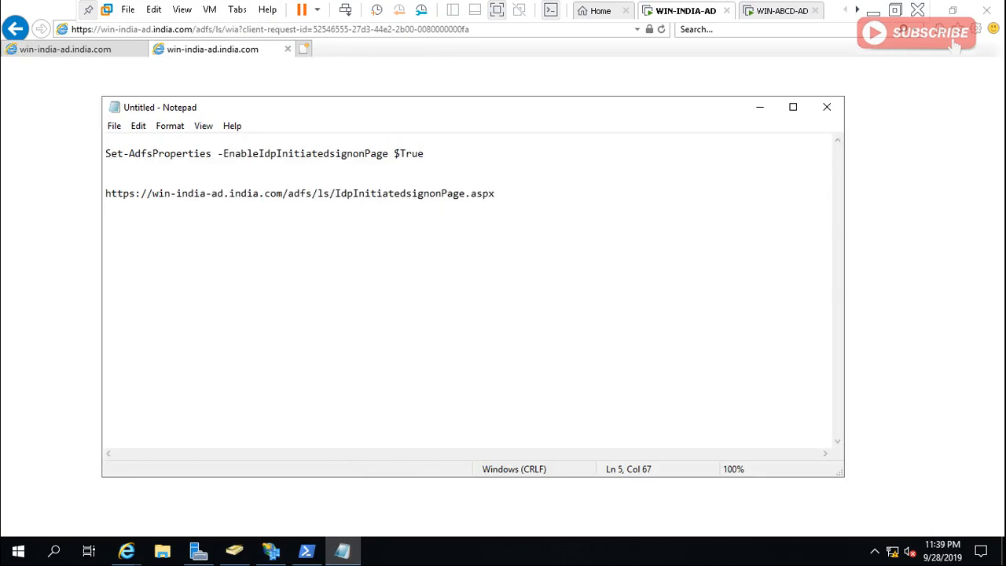
drag(495, 193, 335, 193)
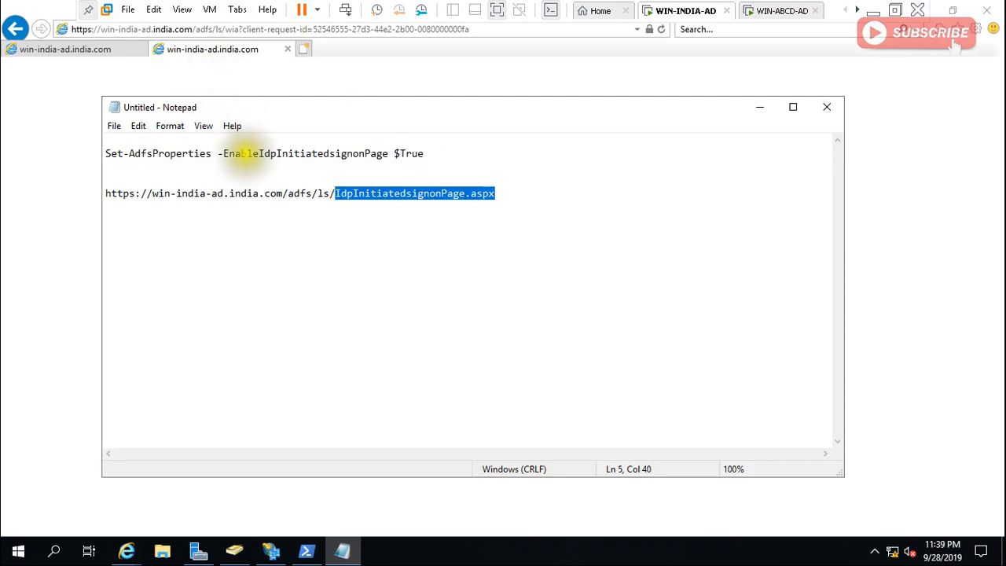
Step: Copy the command Set-AdfsProperties -EnableIdpInitiatedsignonPage $True from the Notepad notes
click(245, 181)
key(Up)
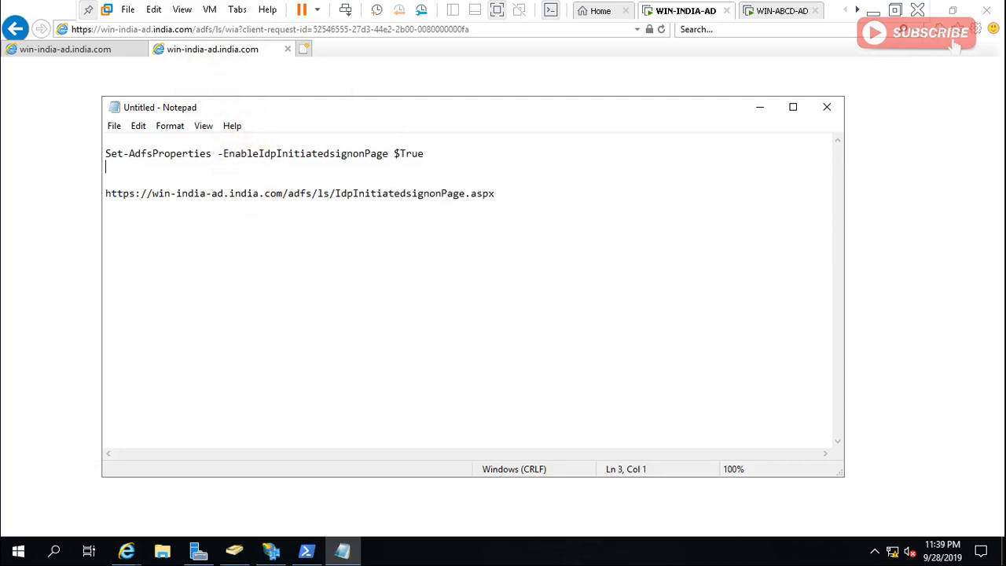
key(shift+Right)
key(shift+Right)
key(shift+Right)
key(shift+Right)
key(shift+Right)
key(shift+Right)
key(shift+Right)
key(shift+Right)
key(shift+Right)
key(shift+Right)
key(shift+Right)
key(shift+Right)
key(shift+Right)
key(shift+Right)
key(shift+Right)
key(shift+Right)
key(shift+Right)
key(shift+Right)
key(shift+Right)
key(shift+Right)
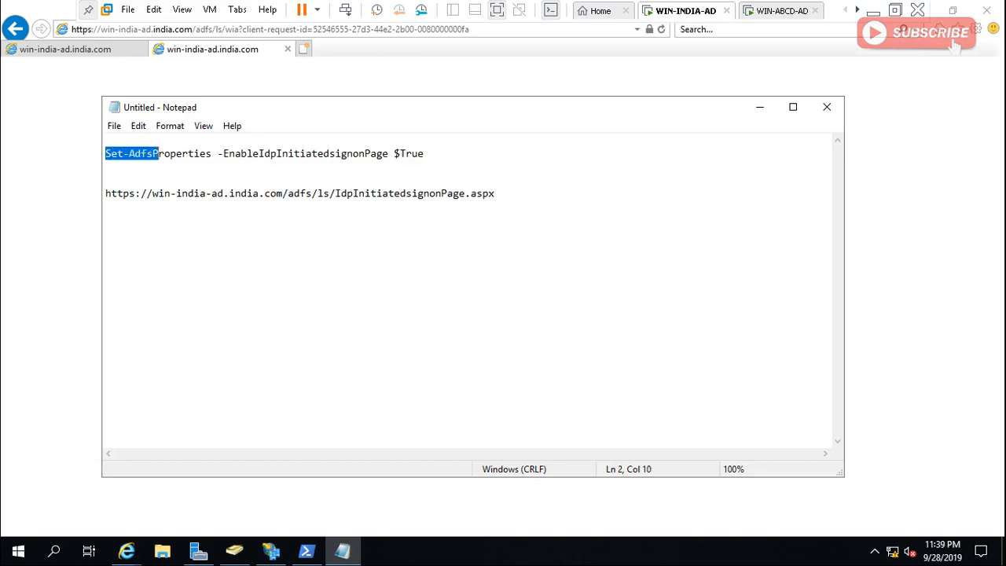
key(shift+Right)
key(shift+Right)
key(shift+Right)
key(shift+Right)
key(shift+Right)
key(shift+Right)
key(shift+Right)
key(shift+Right)
key(shift+Right)
key(shift+Right)
key(shift+Right)
key(shift+Right)
key(shift+Right)
key(shift+Right)
key(shift+Right)
key(ctrl+c)
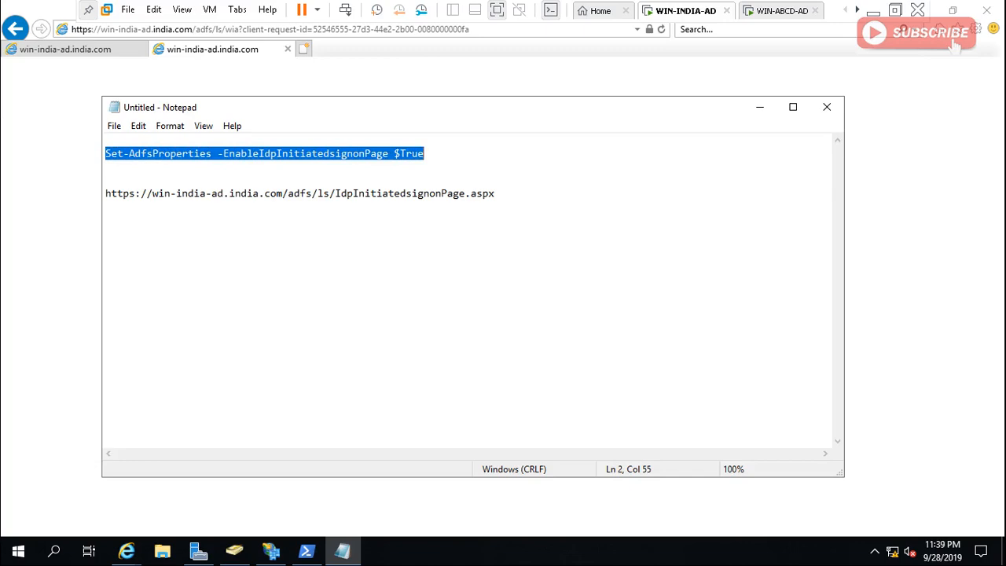
click(789, 14)
click(611, 288)
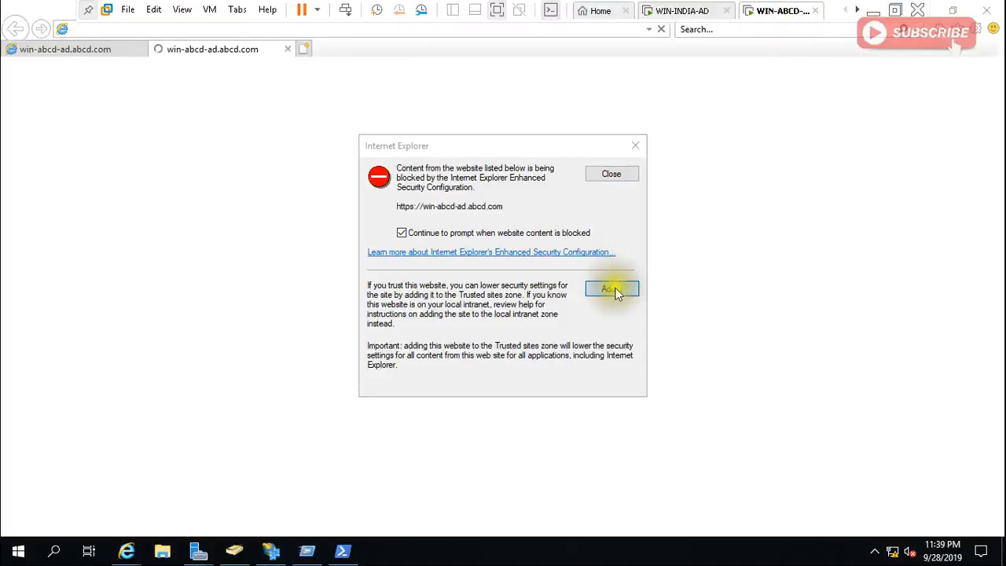
click(604, 258)
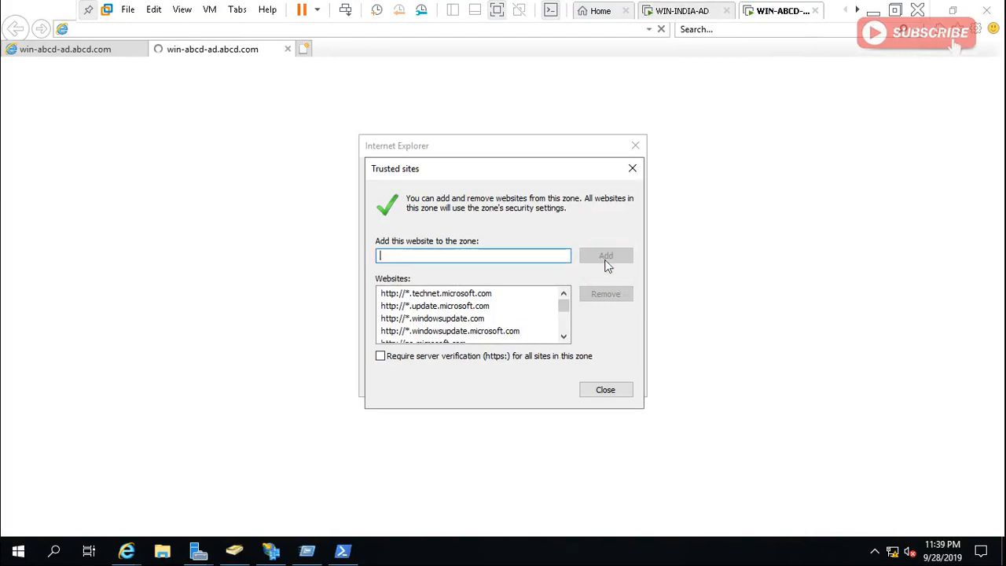
click(603, 390)
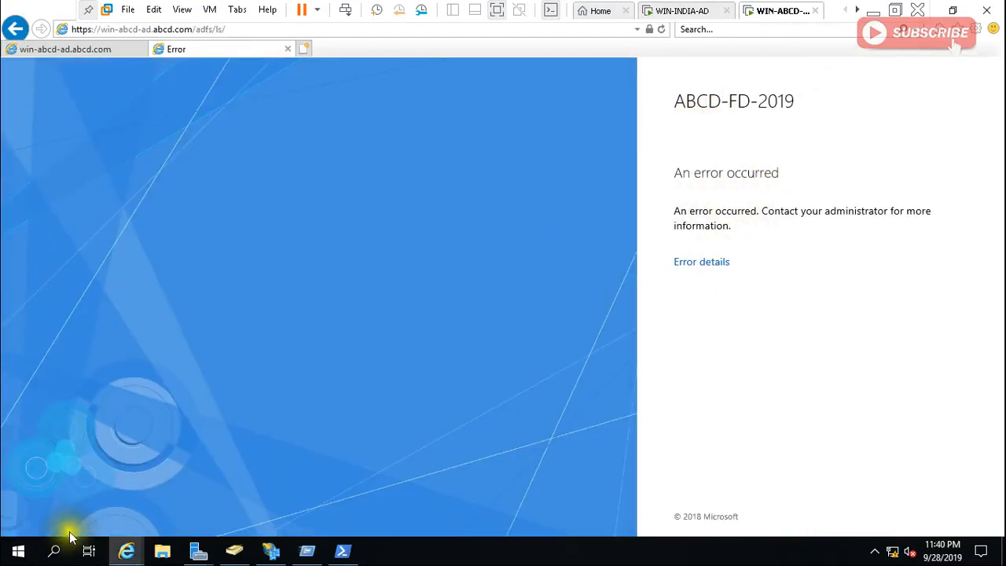
Step: Run Set-AdfsProperties -EnableIdpInitiatedsignonPage $True in the PowerShell window on WIN-ABCD-AD and review the AD FS properties listed above it
click(344, 552)
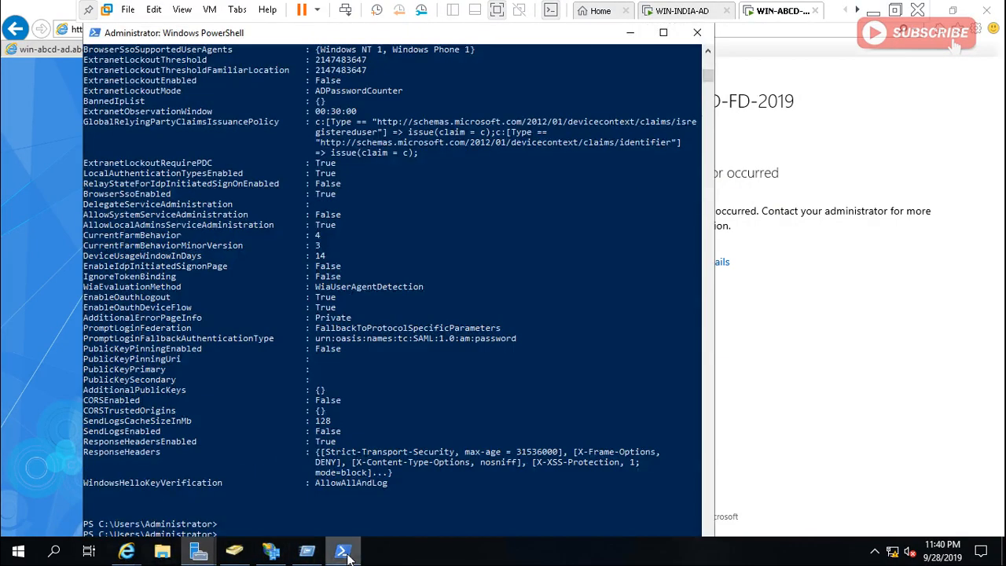
click(297, 525)
key(Return)
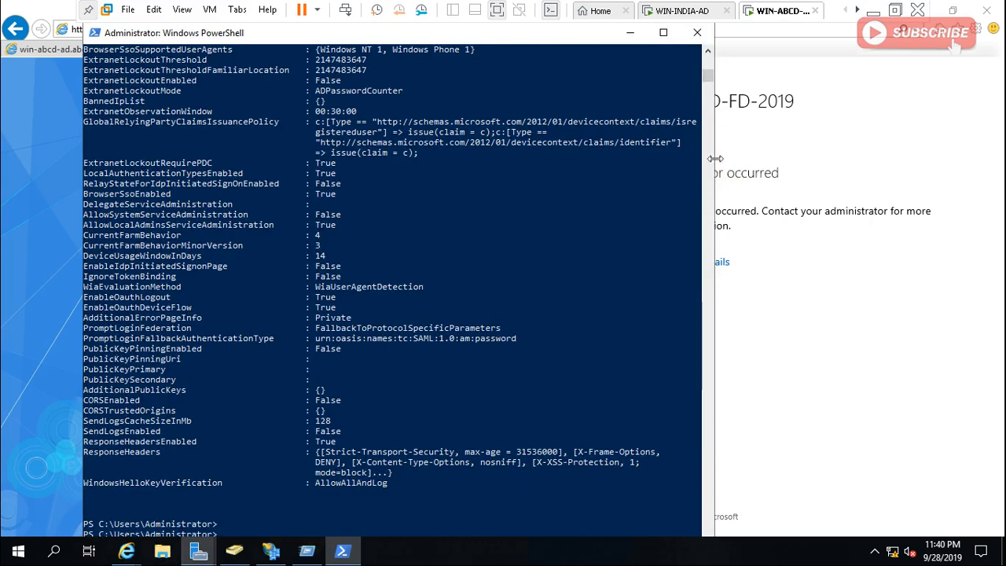
drag(706, 76, 709, 85)
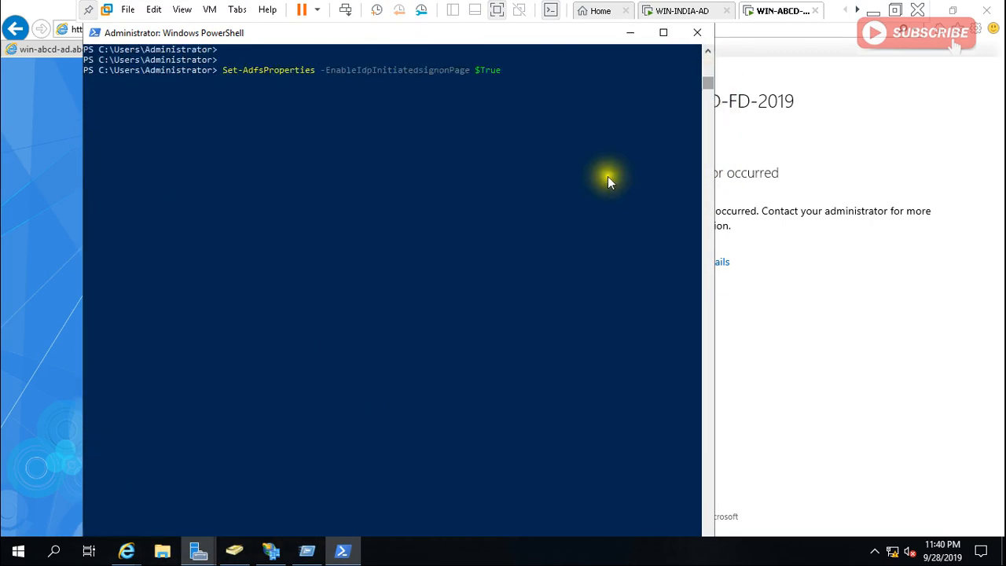
scroll(557, 271, up, 15)
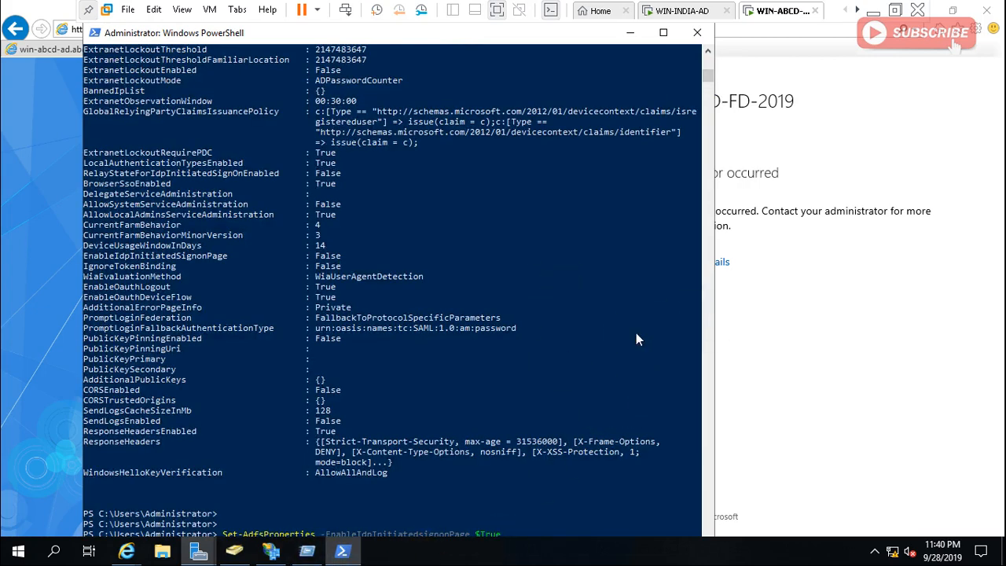
Step: Open a new Notepad window on WIN-ABCD-AD and paste the copied Set-AdfsProperties -EnableIdpInitiatedsignonPage $True command into it
key(super+r)
text(notep)
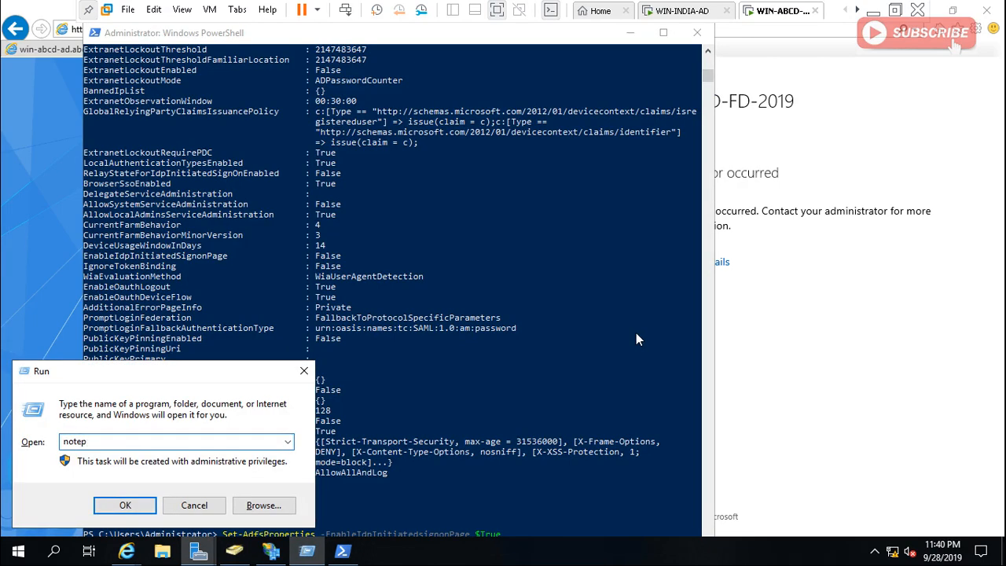
text(ad)
key(Return)
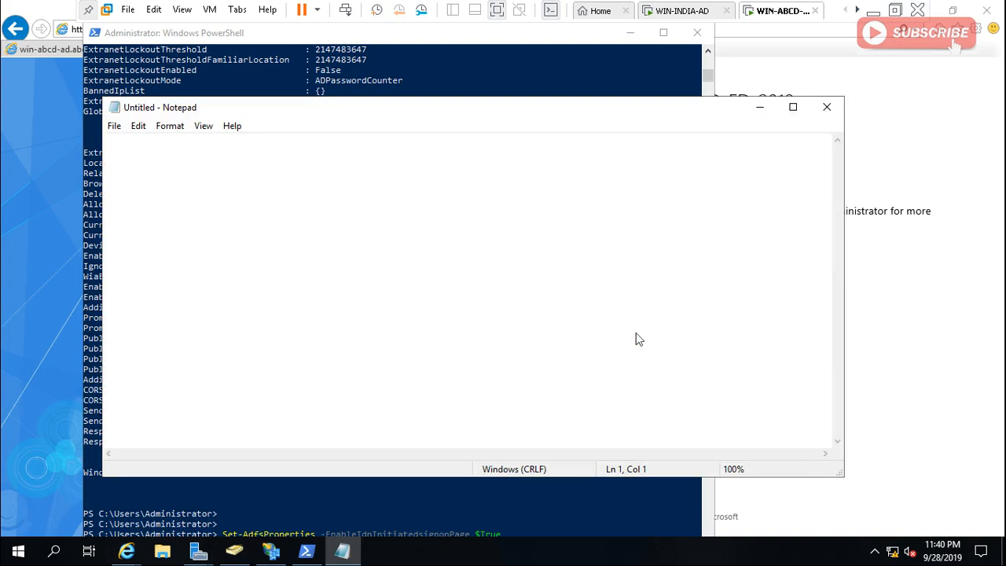
key(ctrl+v)
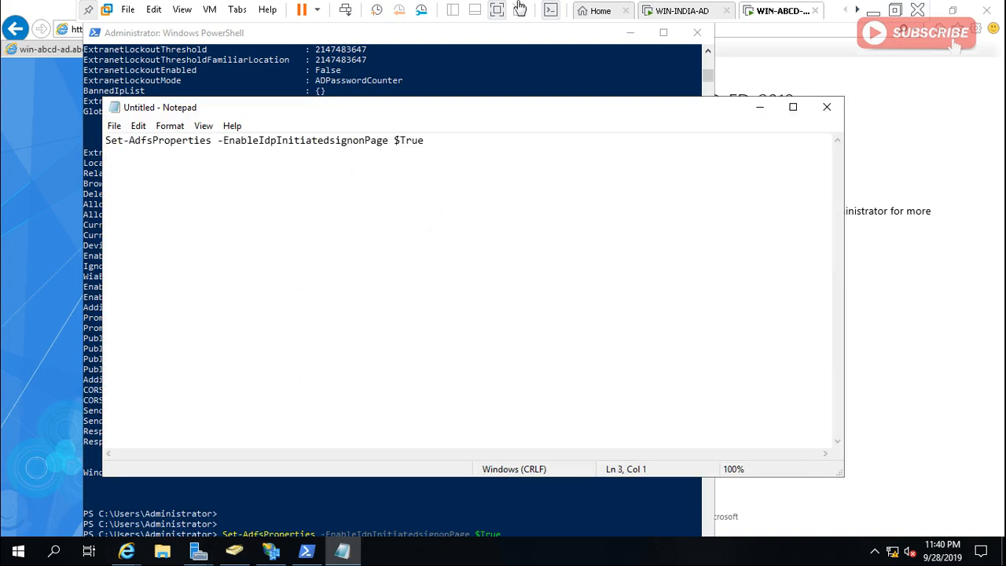
Step: Copy ad.india.com/adfs/ls/IdpInitiatedsignonPage.aspx from the WIN-INDIA-AD notes and paste it below the command in the WIN-ABCD-AD Notepad
click(676, 10)
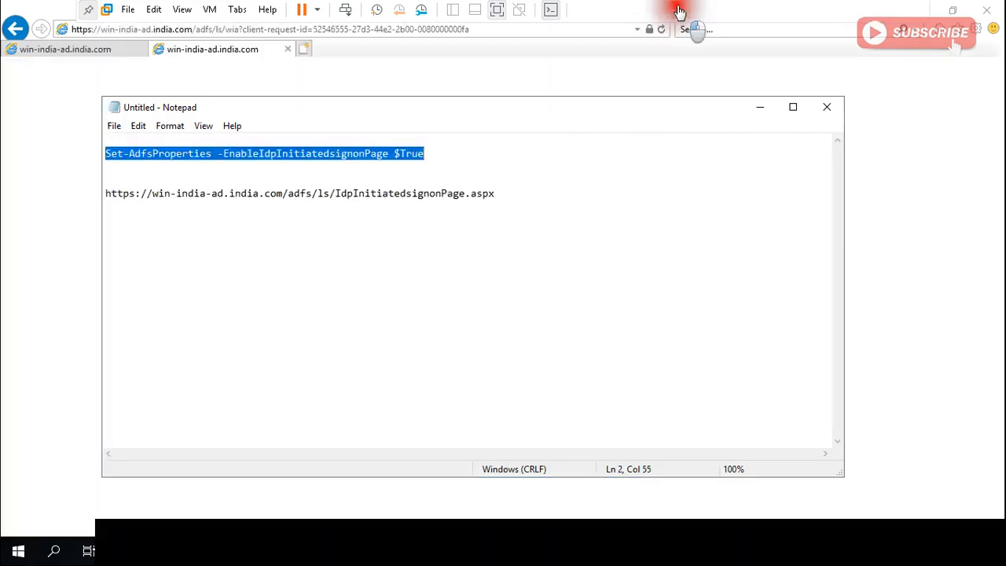
double_click(408, 197)
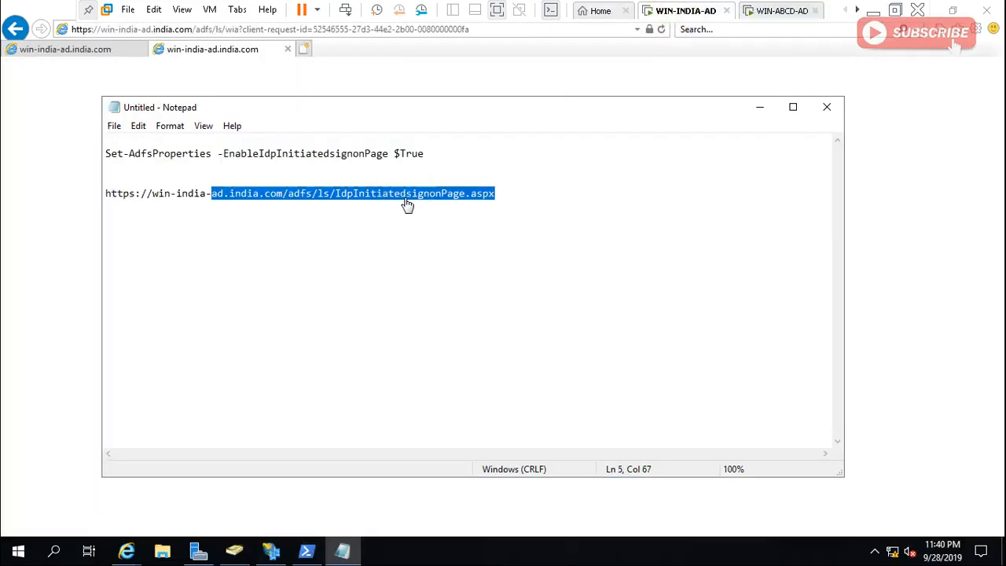
key(Delete)
key(ctrl+z)
key(ctrl+c)
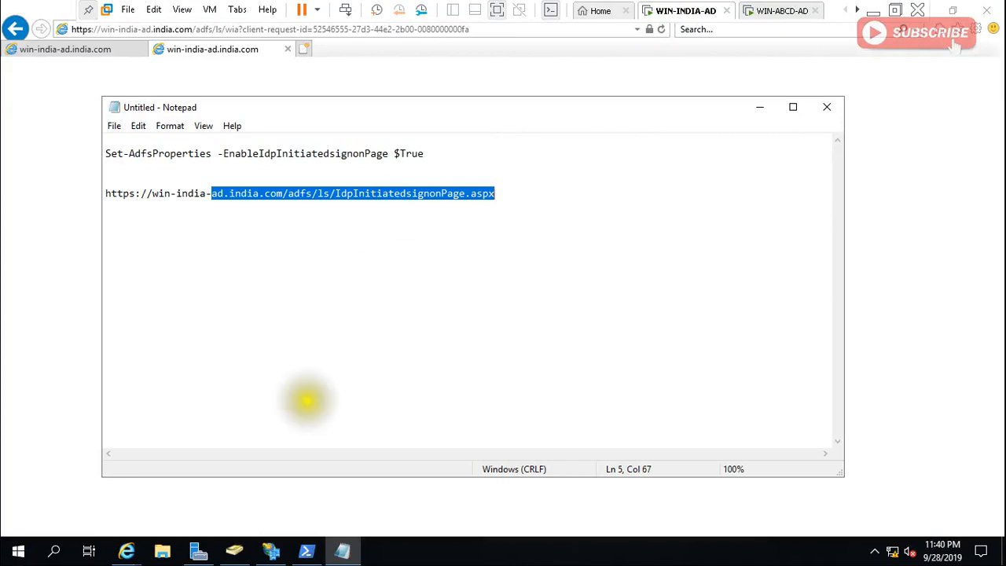
click(774, 11)
key(ctrl+v)
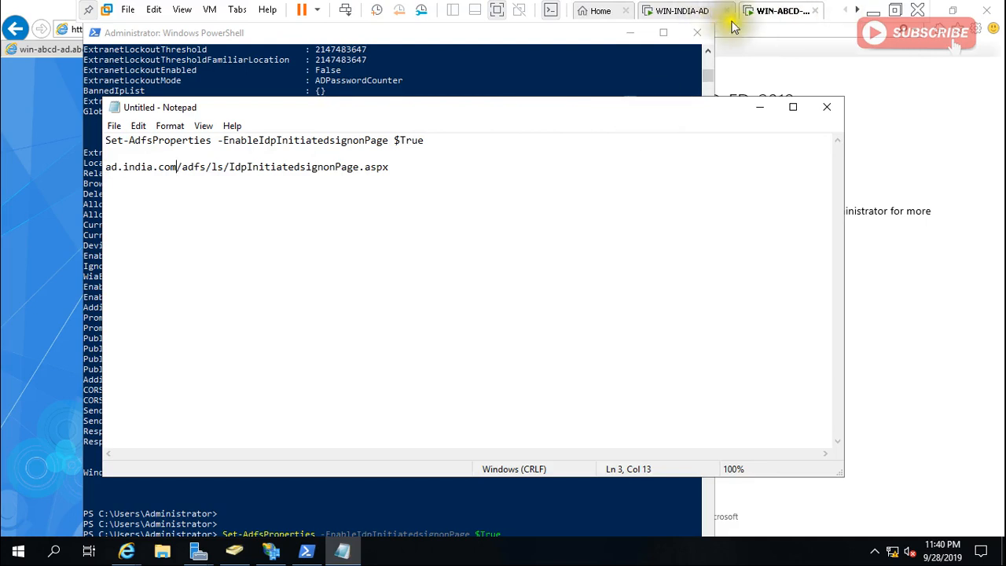
click(127, 551)
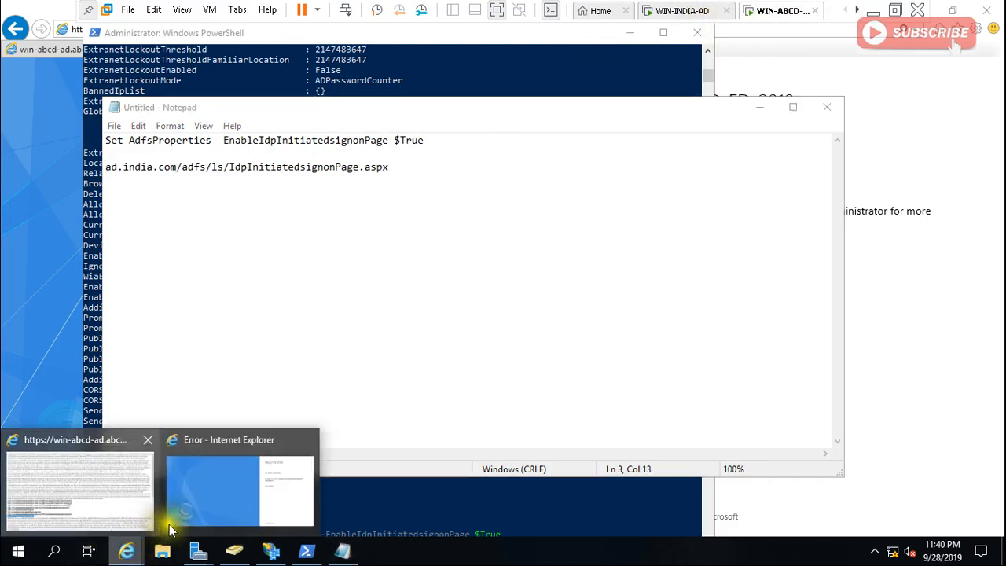
click(244, 489)
click(259, 30)
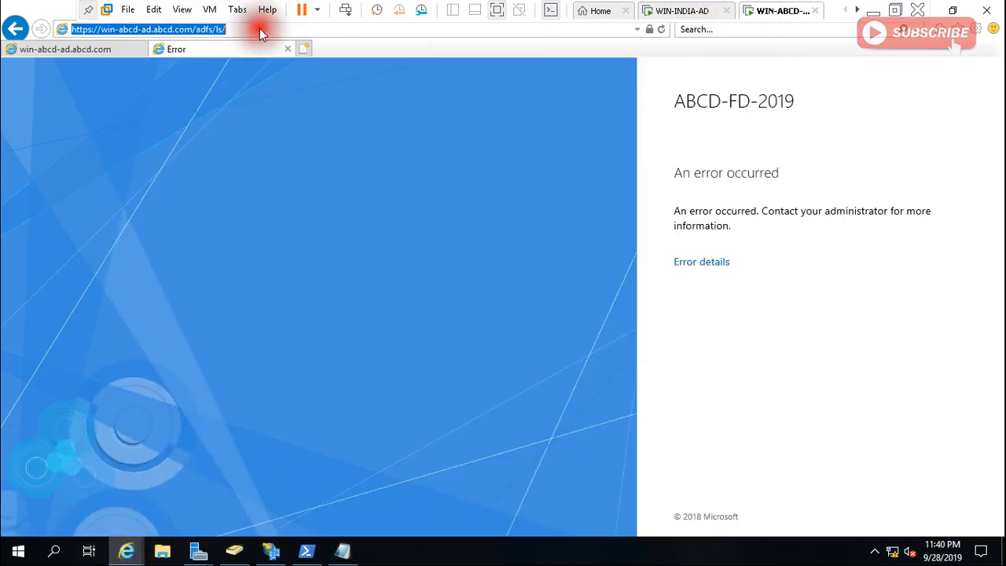
click(260, 30)
click(259, 28)
key(ctrl+c)
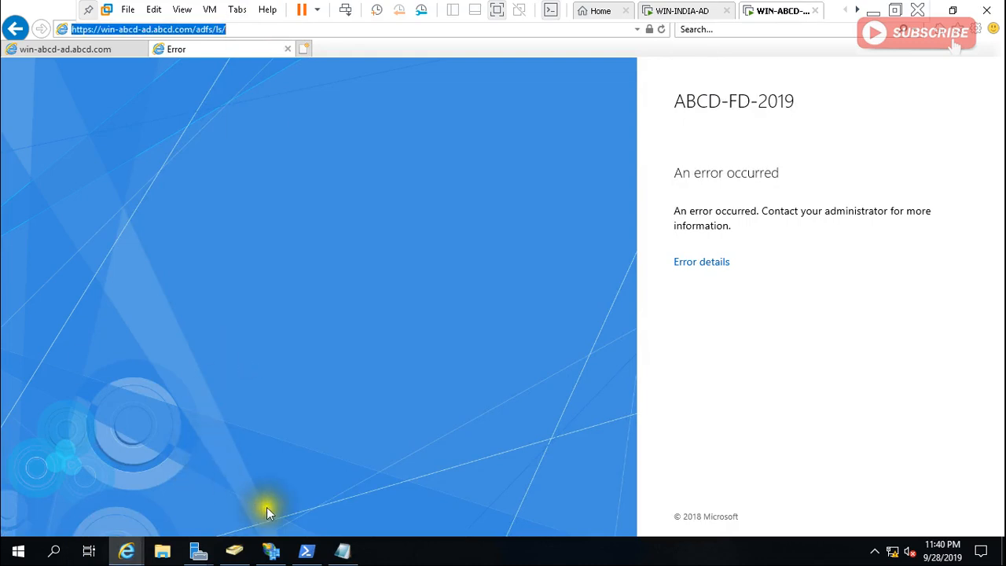
click(347, 554)
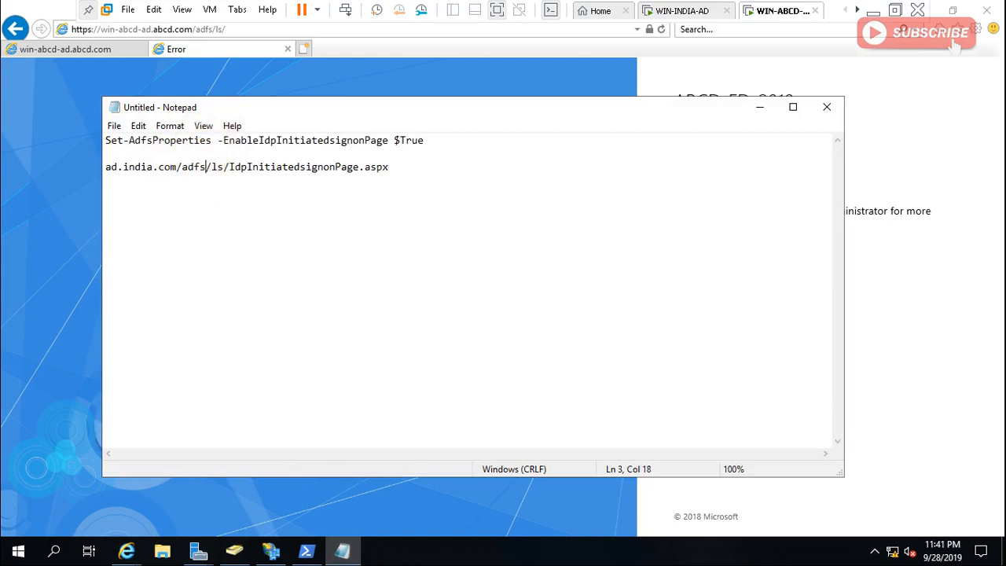
key(BackSpace)
key(BackSpace)
key(BackSpace)
key(BackSpace)
key(BackSpace)
key(BackSpace)
key(BackSpace)
key(BackSpace)
key(BackSpace)
key(BackSpace)
key(BackSpace)
key(BackSpace)
key(BackSpace)
key(BackSpace)
key(BackSpace)
key(BackSpace)
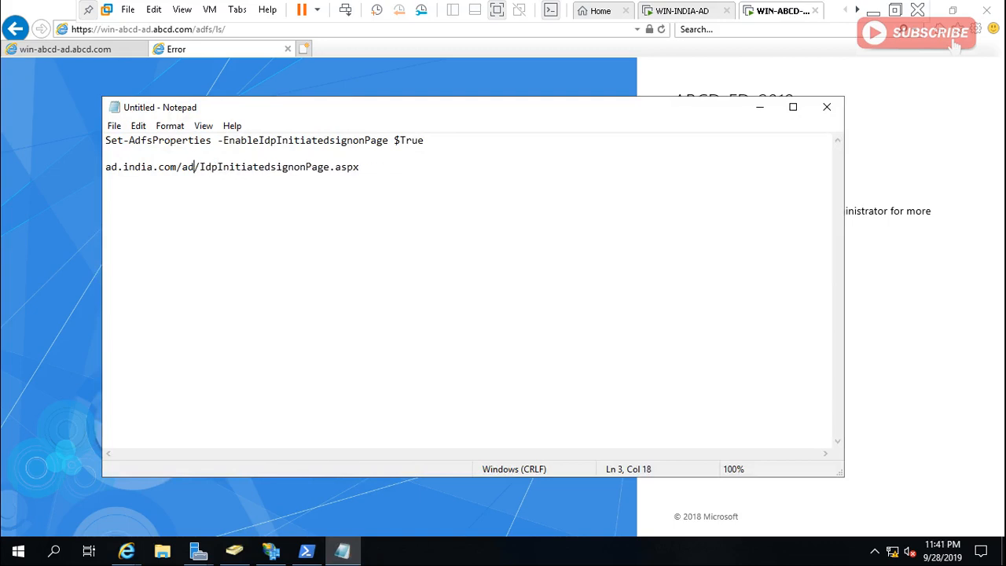
key(BackSpace)
key(BackSpace)
key(BackSpace)
key(BackSpace)
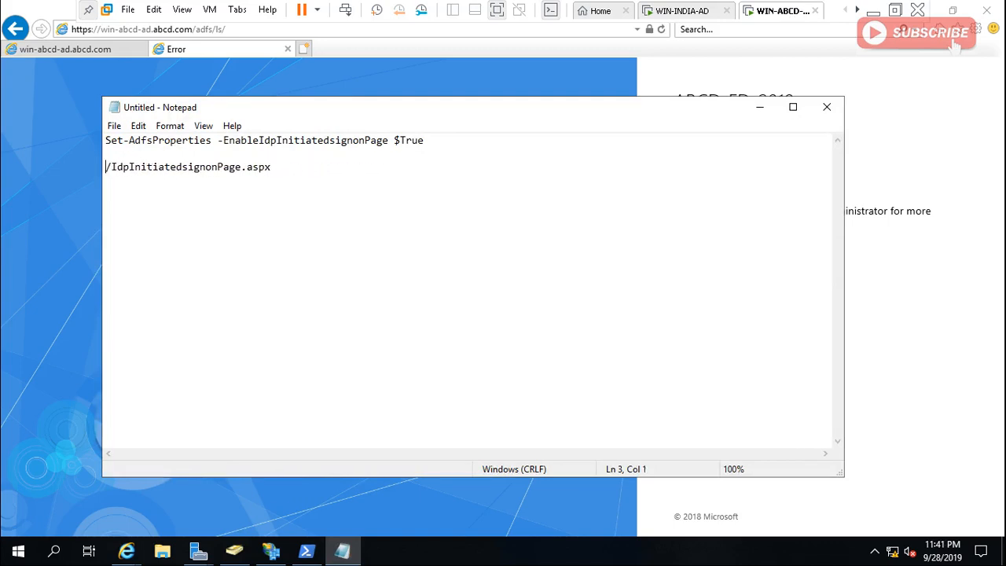
key(ctrl+v)
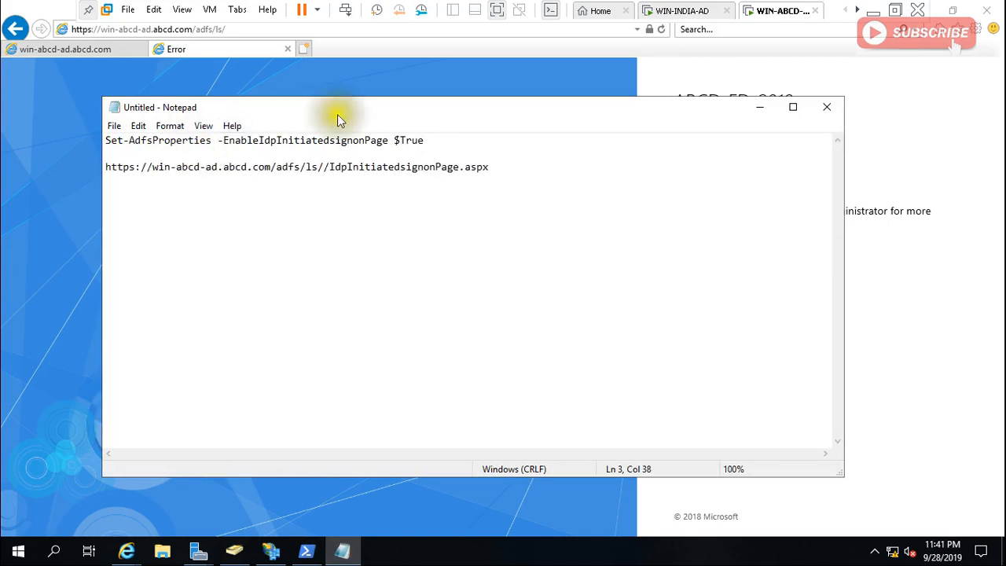
key(BackSpace)
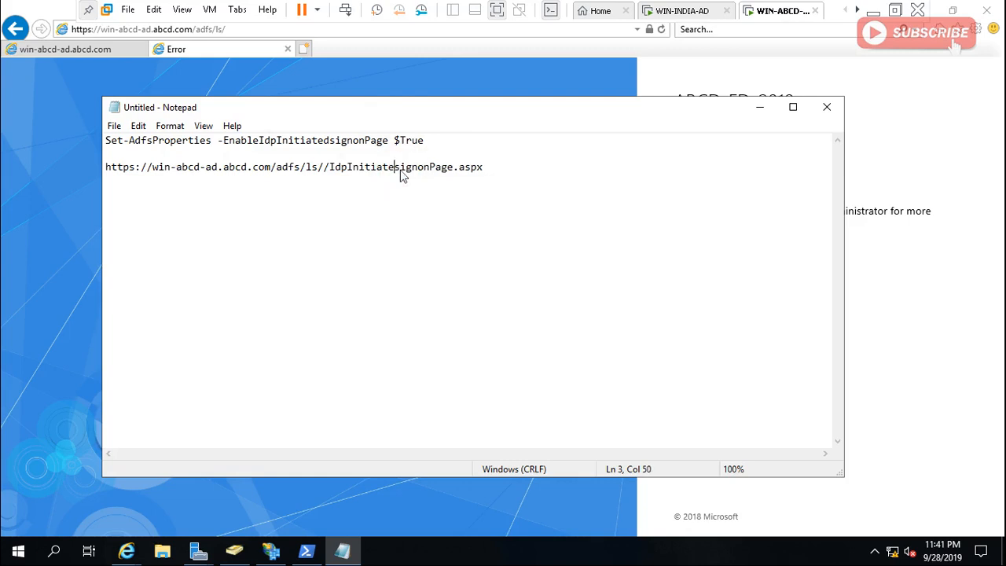
key(ctrl+z)
key(BackSpace)
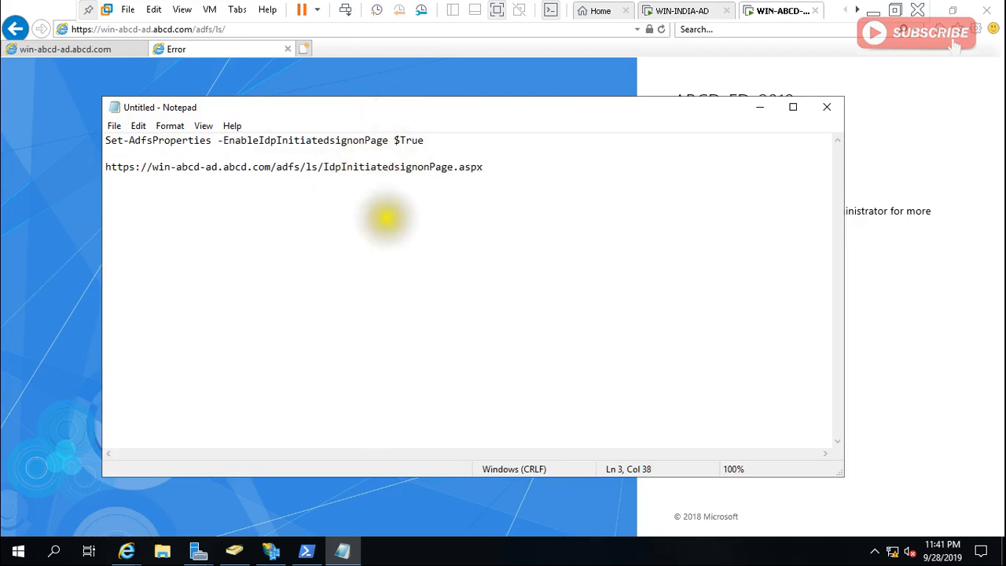
Step: Select the complete WIN-ABCD-AD sign-on URL in Notepad, from https through IdpInitiatedsignonPage.aspx, for copying
drag(472, 149, 413, 140)
drag(205, 166, 482, 166)
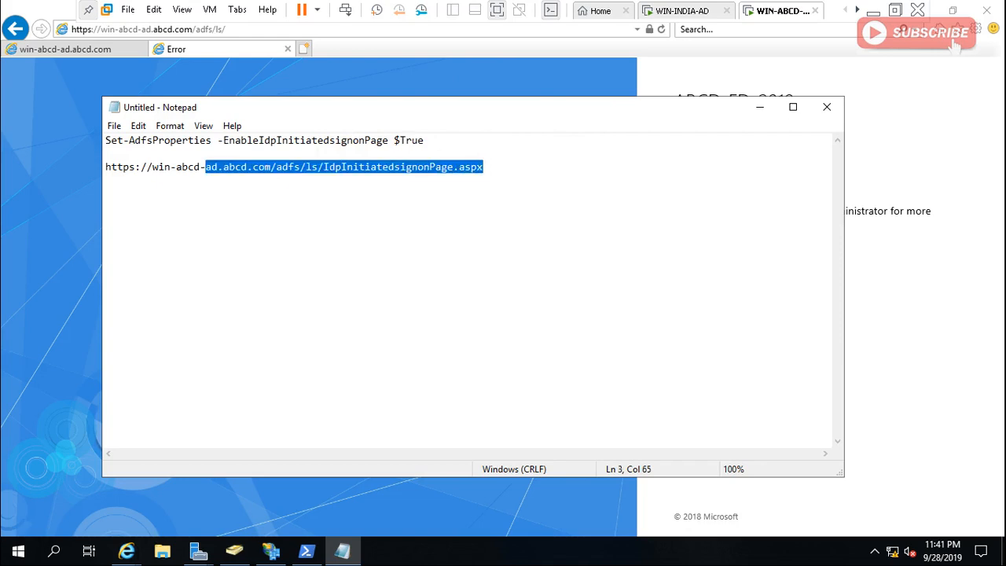
click(484, 167)
key(shift+Left)
key(shift+Left)
key(shift+Left)
key(shift+Left)
key(shift+Left)
key(shift+Left)
key(shift+Left)
key(shift+Left)
key(shift+Left)
key(shift+Left)
key(shift+Left)
key(shift+Left)
key(shift+Left)
key(shift+Left)
key(shift+Left)
key(shift+Left)
key(shift+Left)
key(shift+Left)
key(shift+Left)
key(shift+Left)
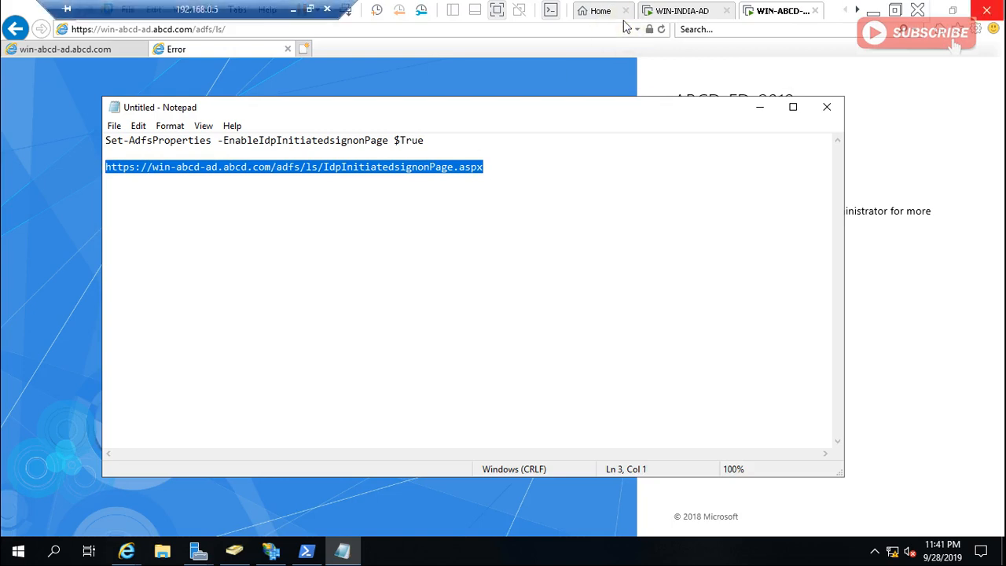
click(218, 50)
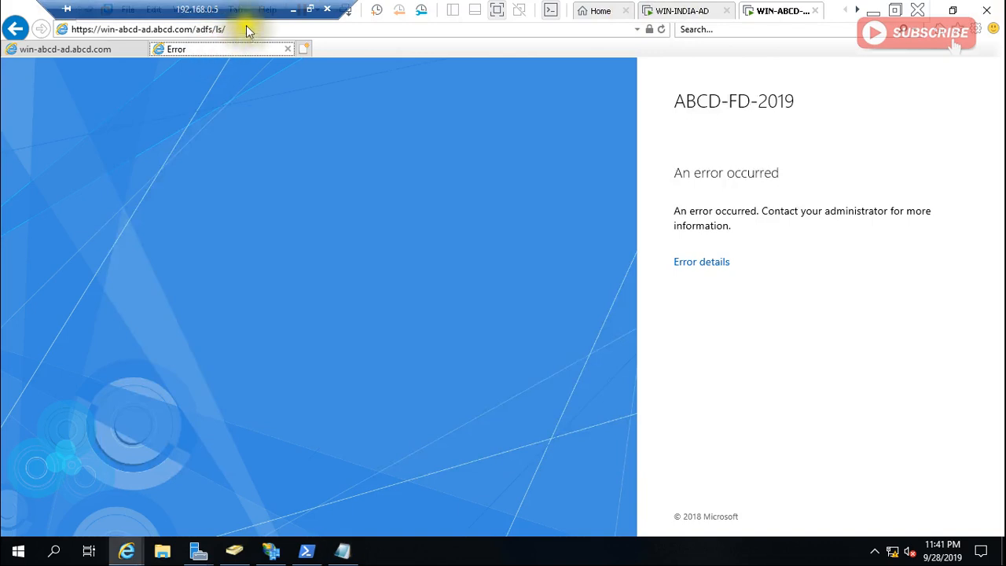
click(246, 28)
text(https://win-abcd-ad.abcd.com/adfs/ls/IdpInitiatedsignonPage.aspx)
key(Return)
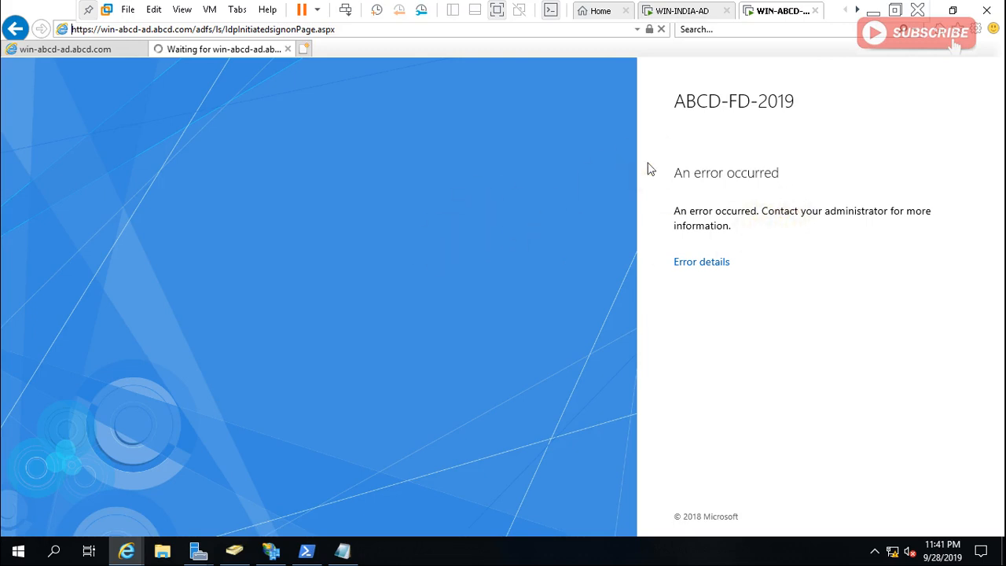
Step: Switch to WIN-INDIA-AD, minimize Notepad and show the Authentication Methods in the AD FS management console
click(684, 11)
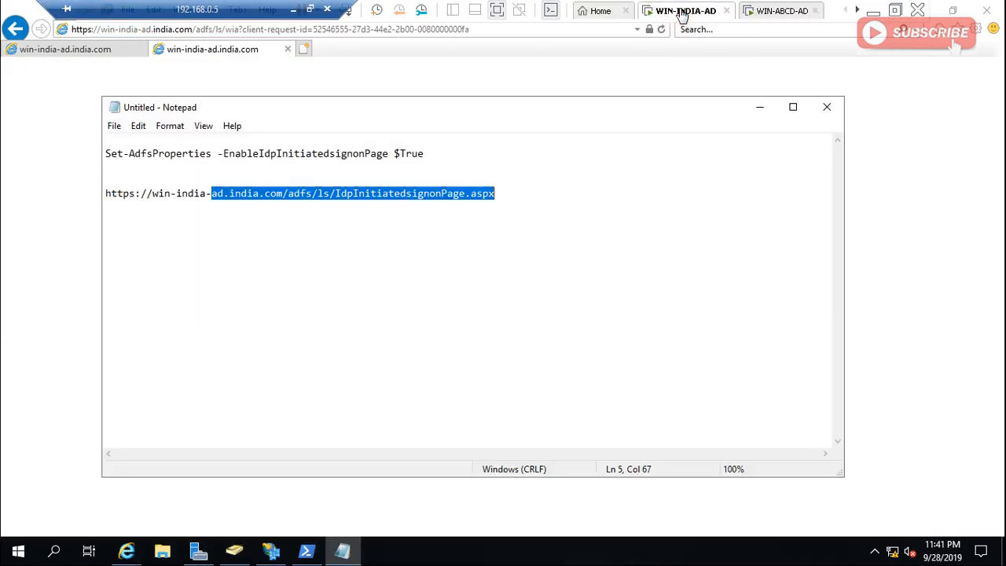
click(759, 107)
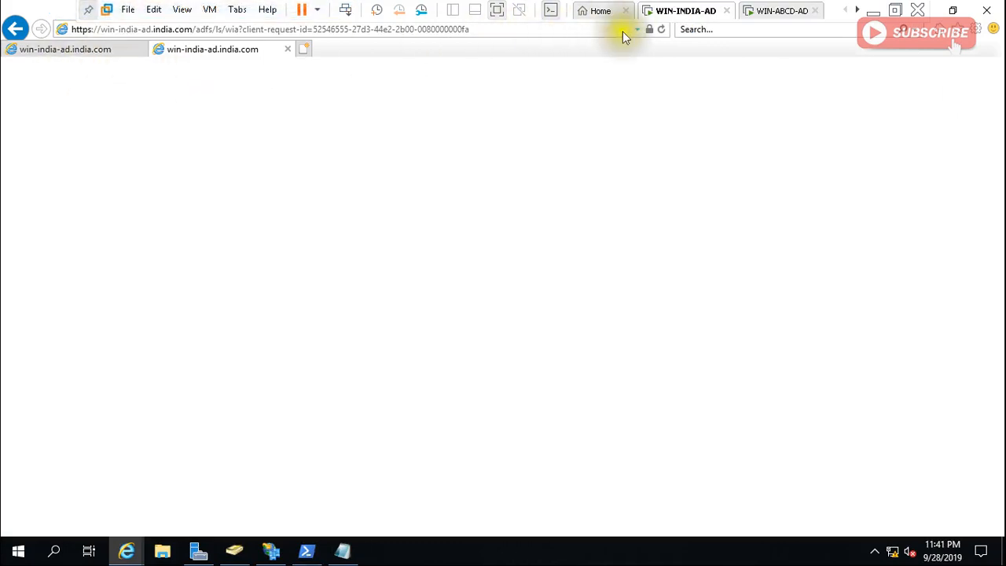
click(274, 551)
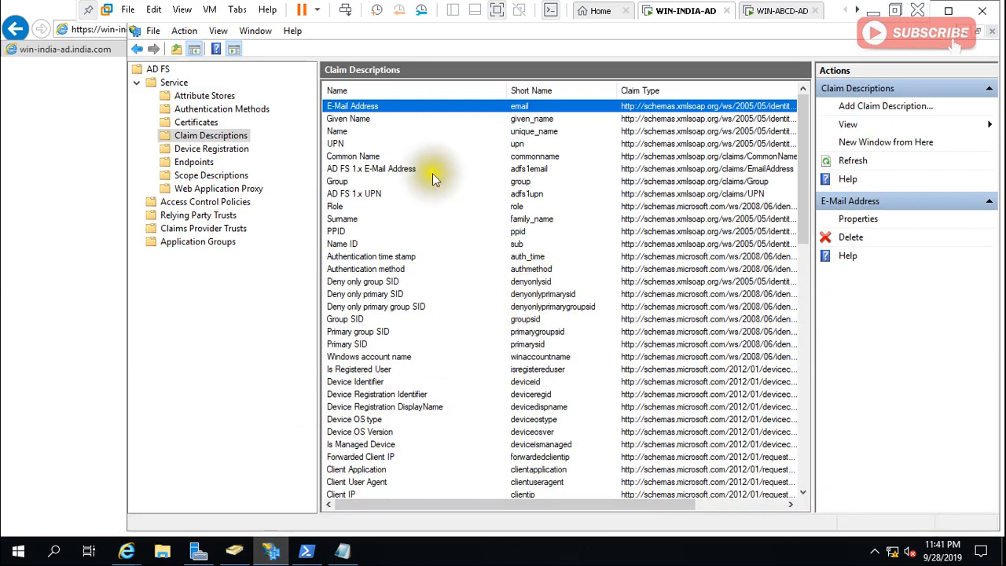
click(225, 110)
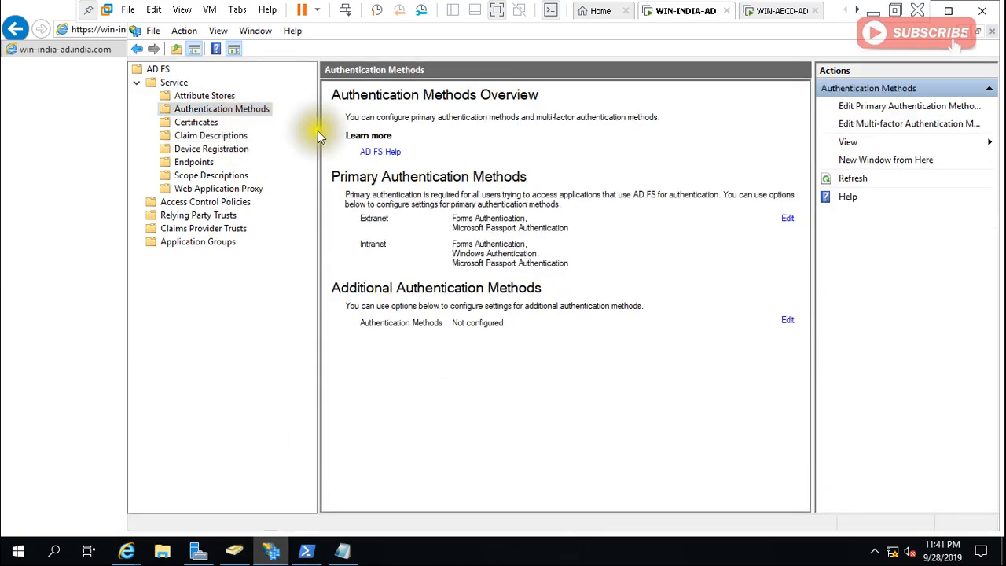
Step: Disable Windows Authentication for the intranet in the primary authentication methods on WIN-INDIA-AD and save the change
click(788, 219)
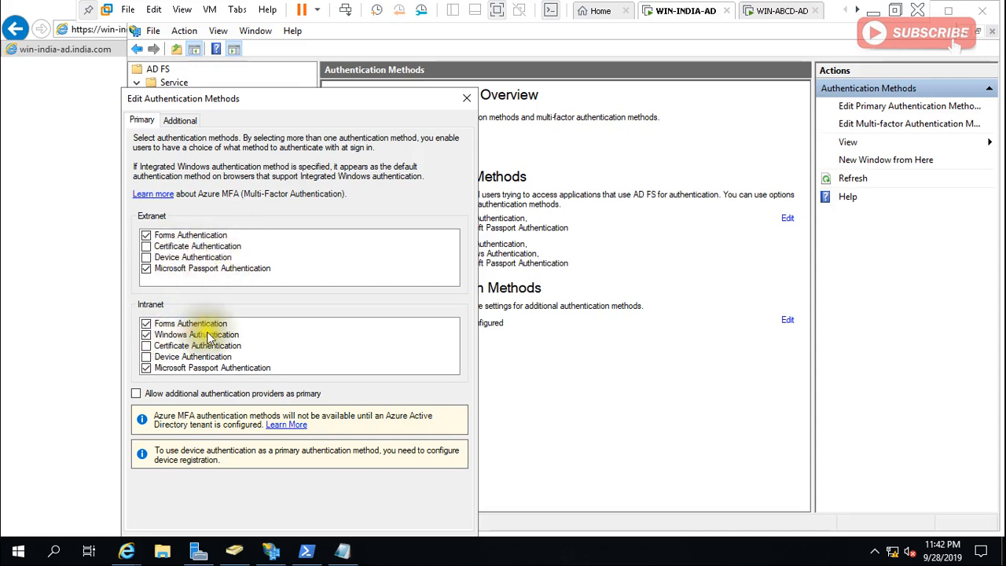
click(146, 335)
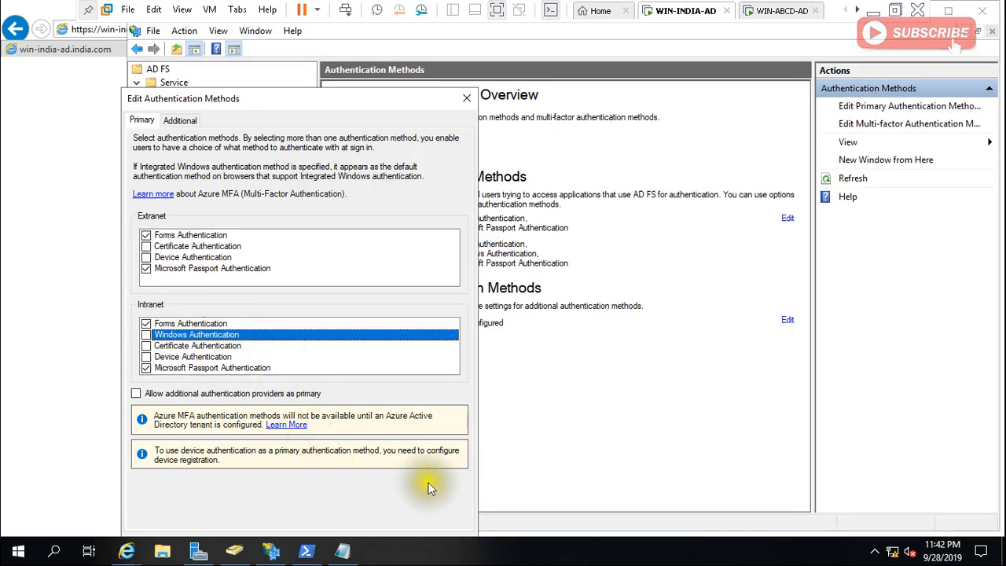
click(381, 80)
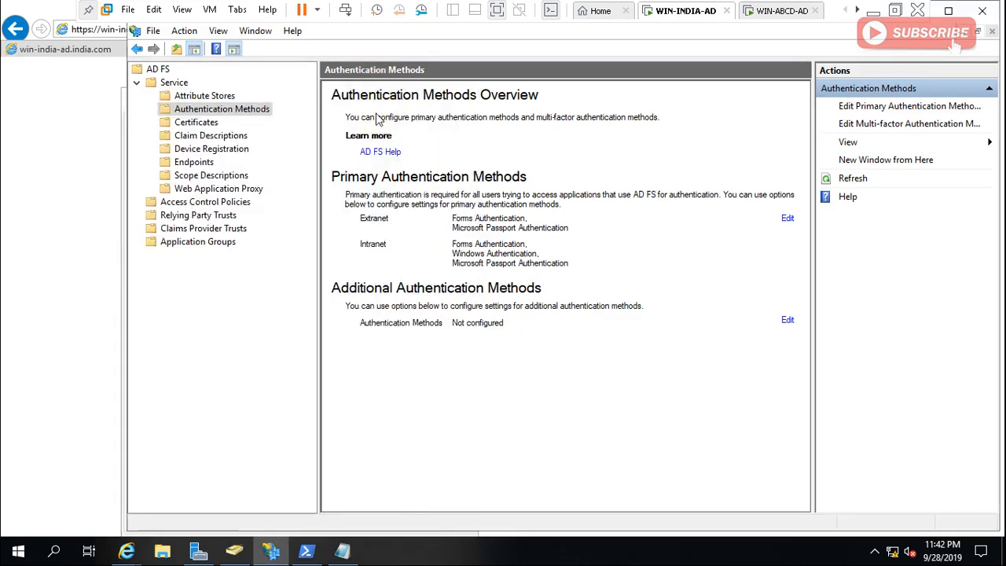
click(309, 553)
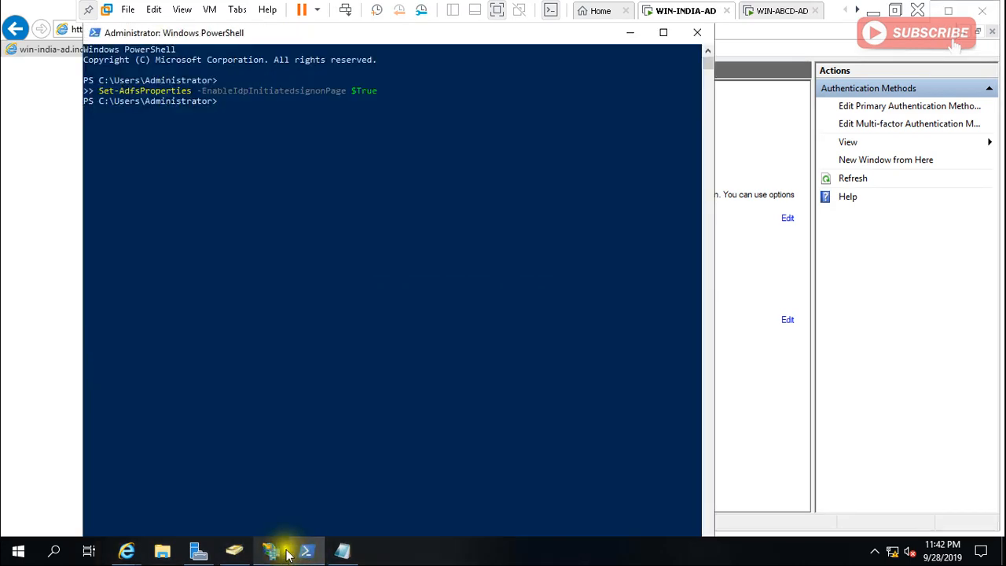
mouse_move(271, 550)
click(300, 478)
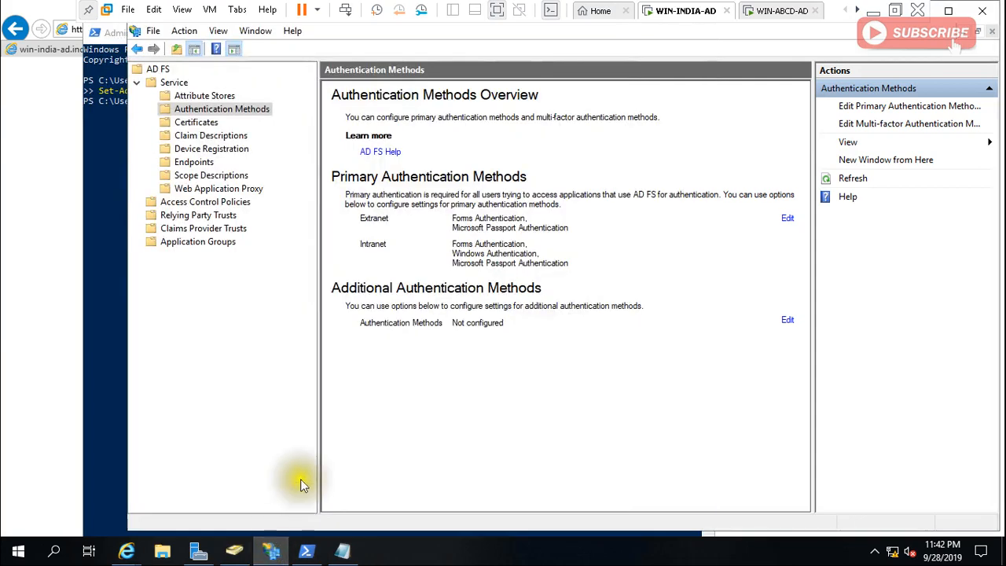
click(784, 219)
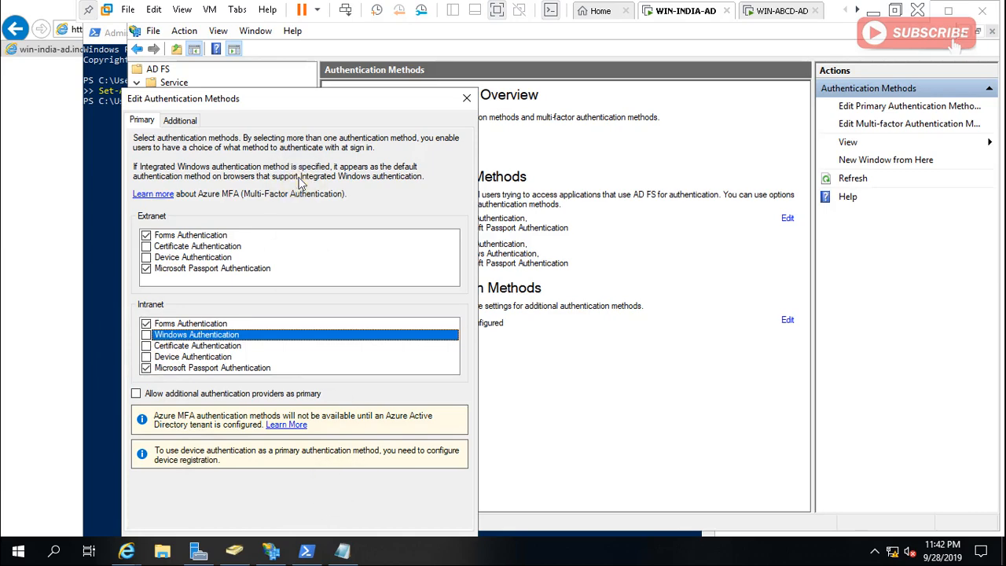
click(325, 103)
click(360, 102)
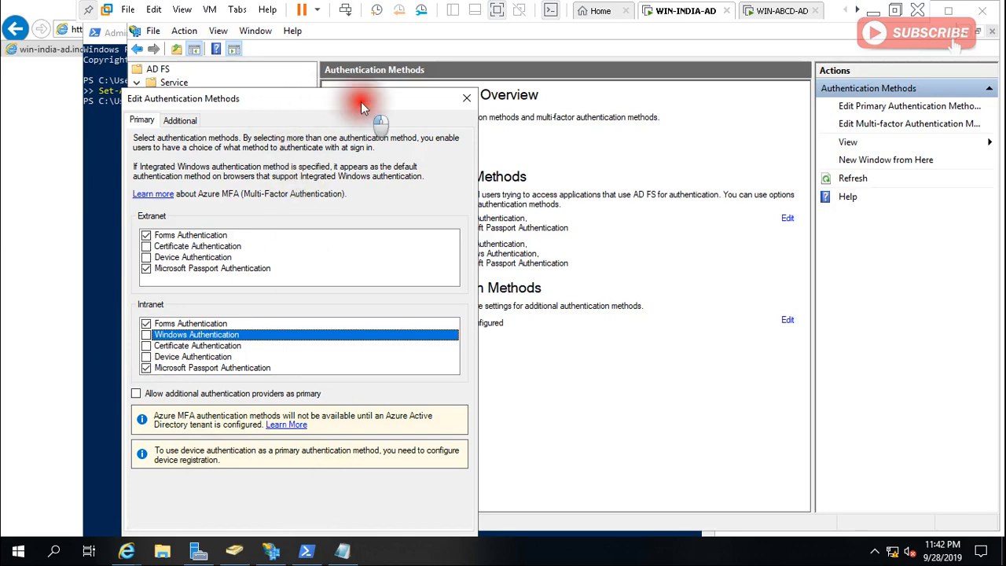
click(360, 101)
drag(360, 101, 770, 50)
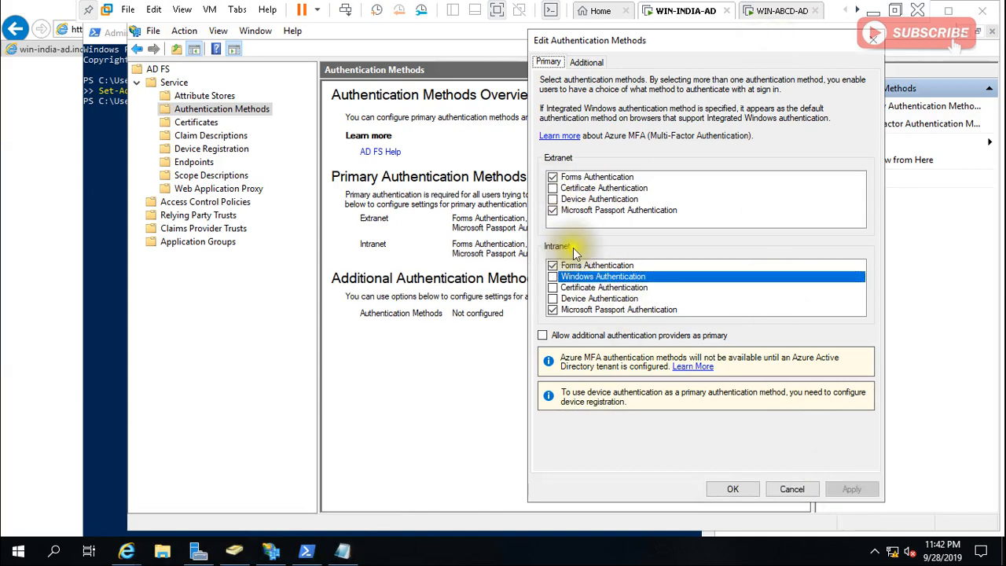
click(733, 488)
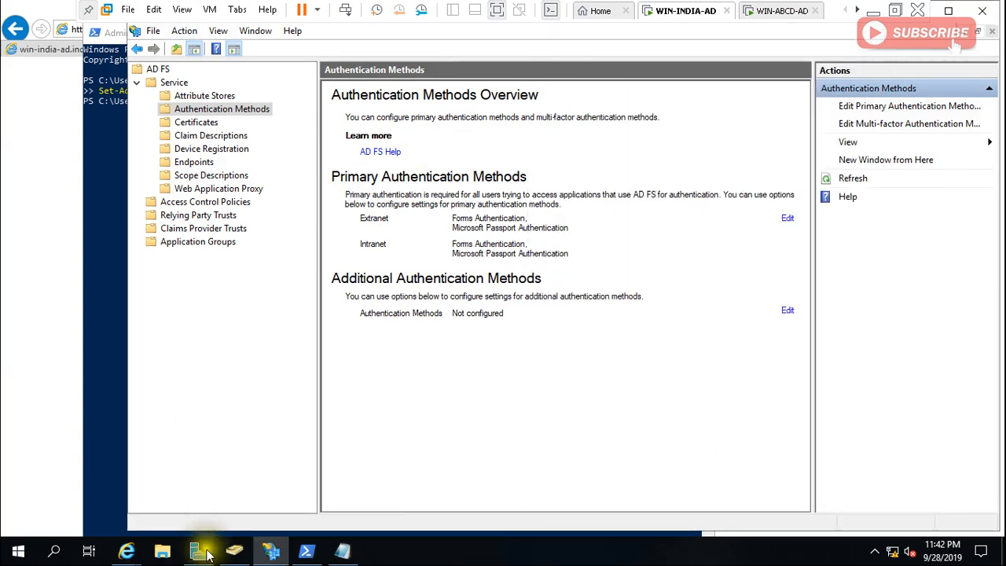
Step: Try to reload the blank win-india-ad.india.com page in Internet Explorer and dismiss the credential prompt
mouse_move(128, 550)
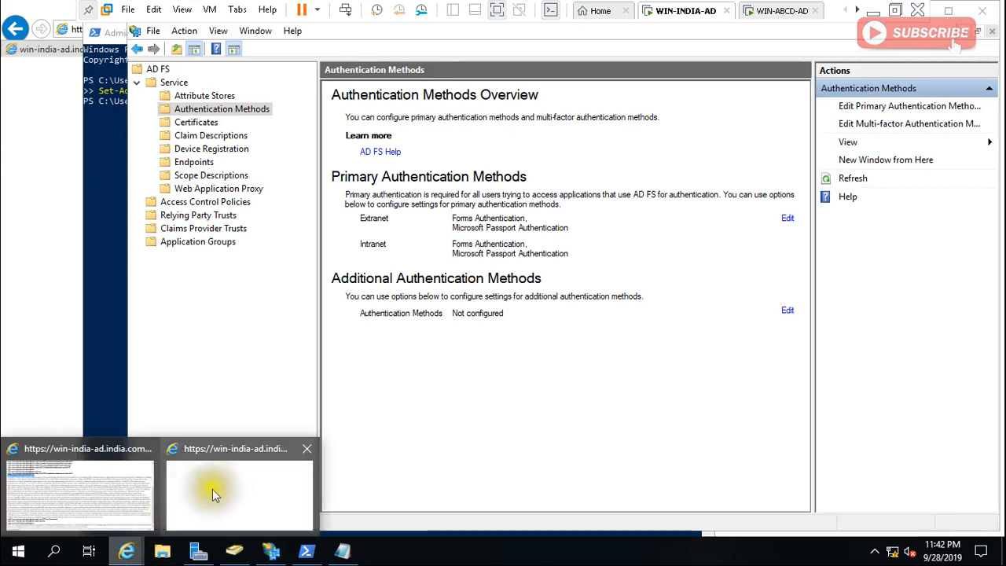
click(218, 490)
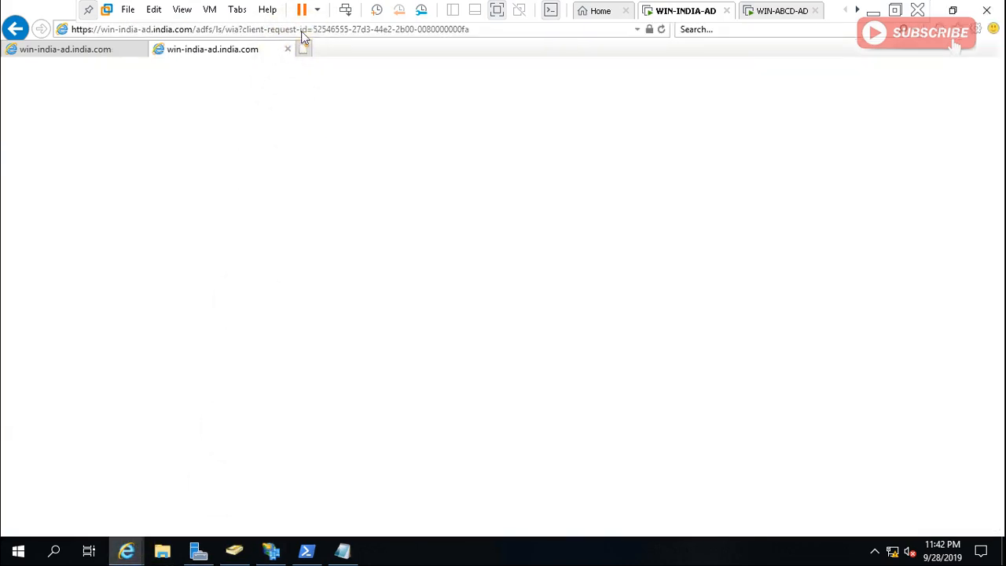
click(301, 30)
key(Return)
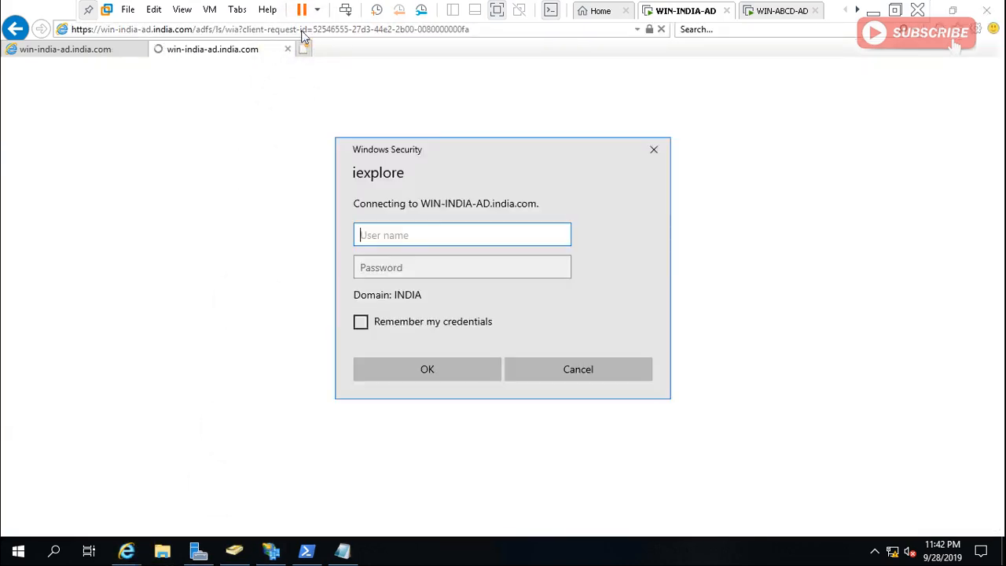
click(474, 368)
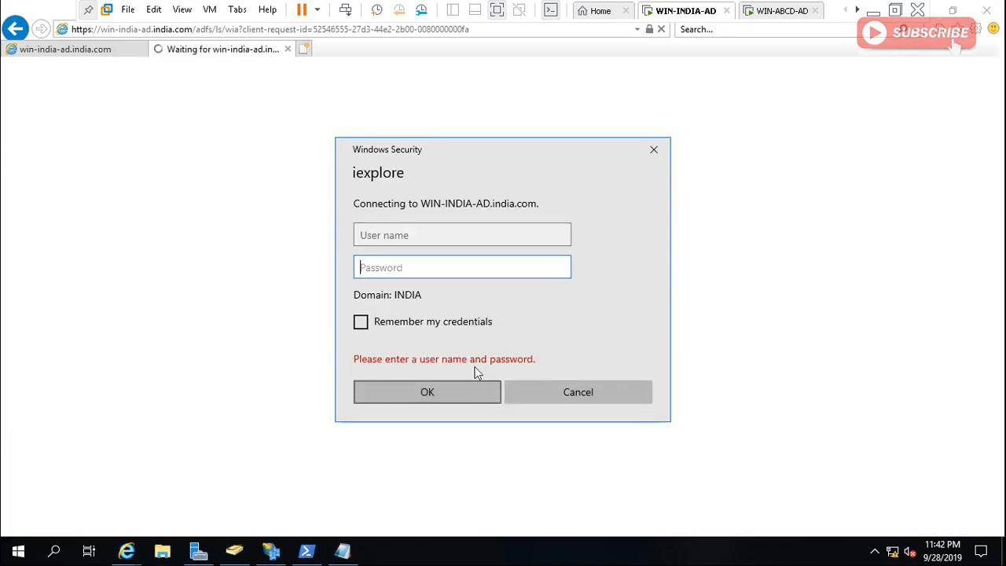
click(562, 395)
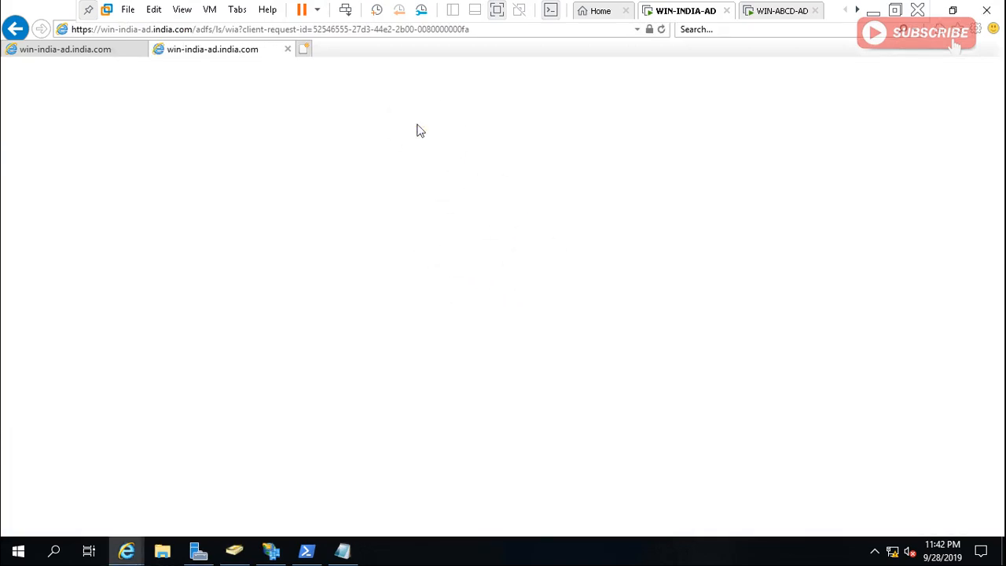
Step: Select the complete WIN-INDIA-AD sign-on URL in Notepad, from https through IdpInitiatedsignonPage.aspx, for copying
click(343, 553)
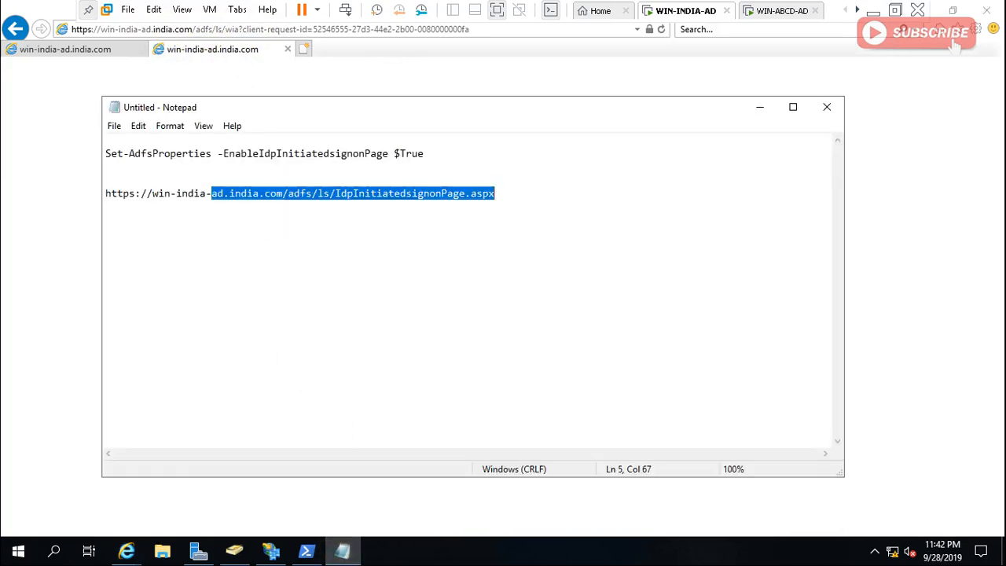
click(504, 178)
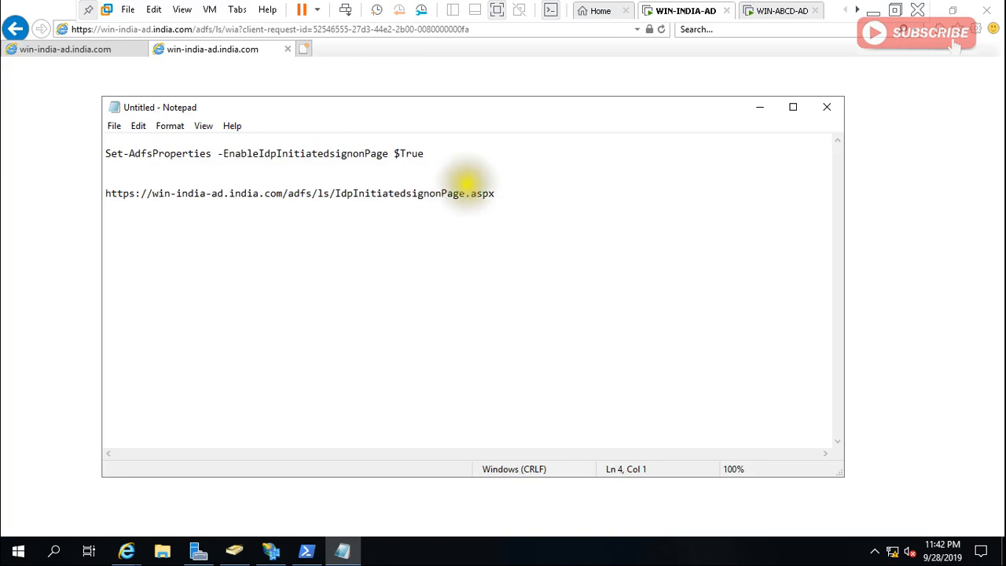
drag(460, 194, 162, 203)
click(164, 195)
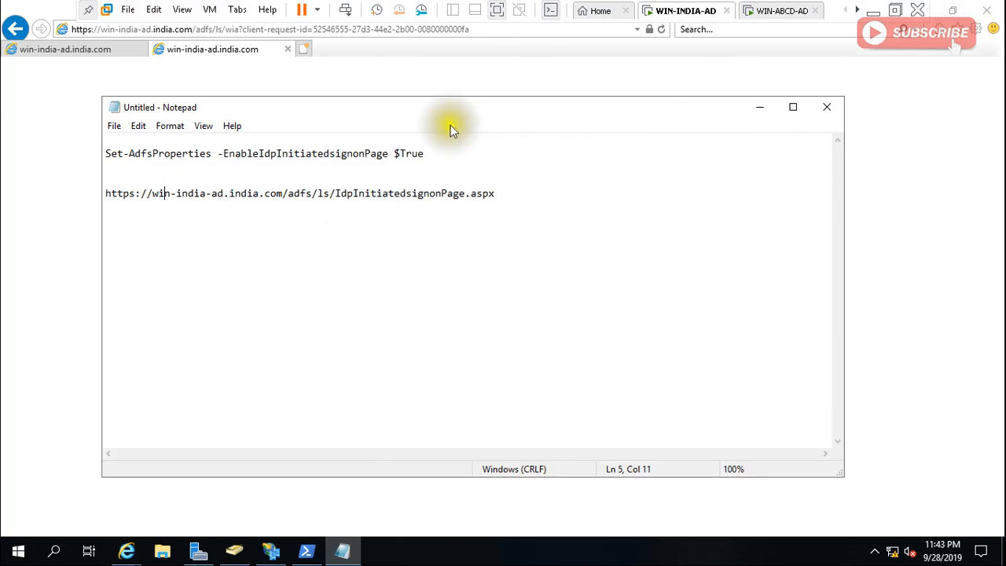
drag(210, 193, 495, 193)
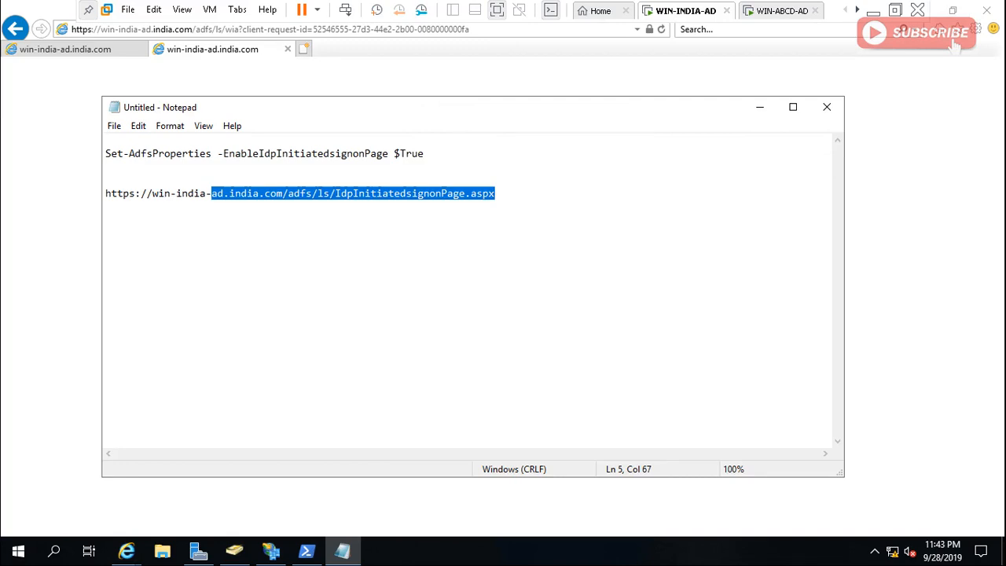
click(495, 193)
key(shift+Left)
key(shift+Left)
key(shift+Left)
key(shift+Left)
key(shift+Left)
key(shift+Left)
key(shift+Left)
key(shift+Left)
key(shift+Left)
key(shift+Left)
key(shift+Left)
key(shift+Left)
key(shift+Left)
key(shift+Left)
key(shift+Left)
key(shift+Left)
key(shift+Left)
key(shift+Left)
key(shift+Left)
key(shift+Left)
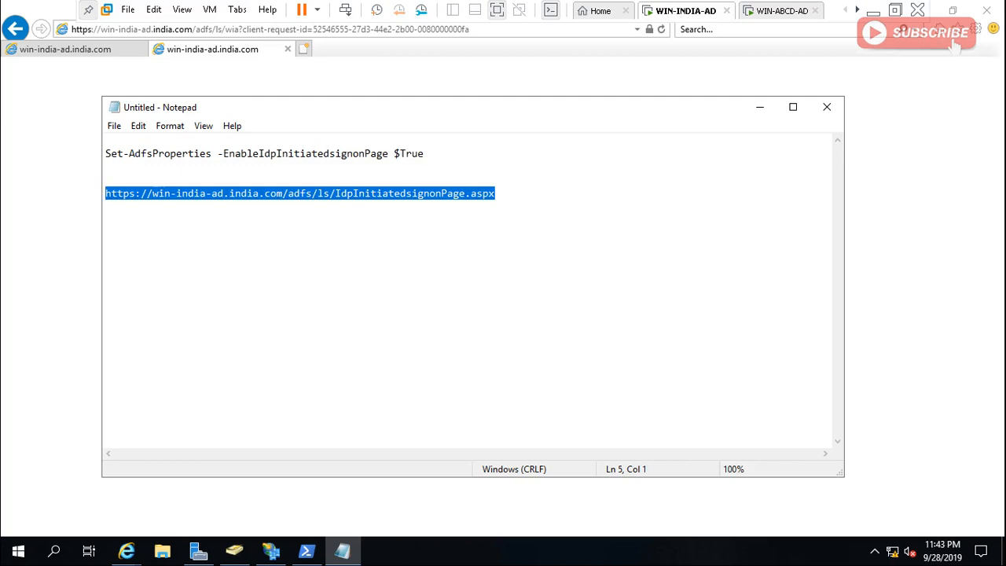
click(411, 28)
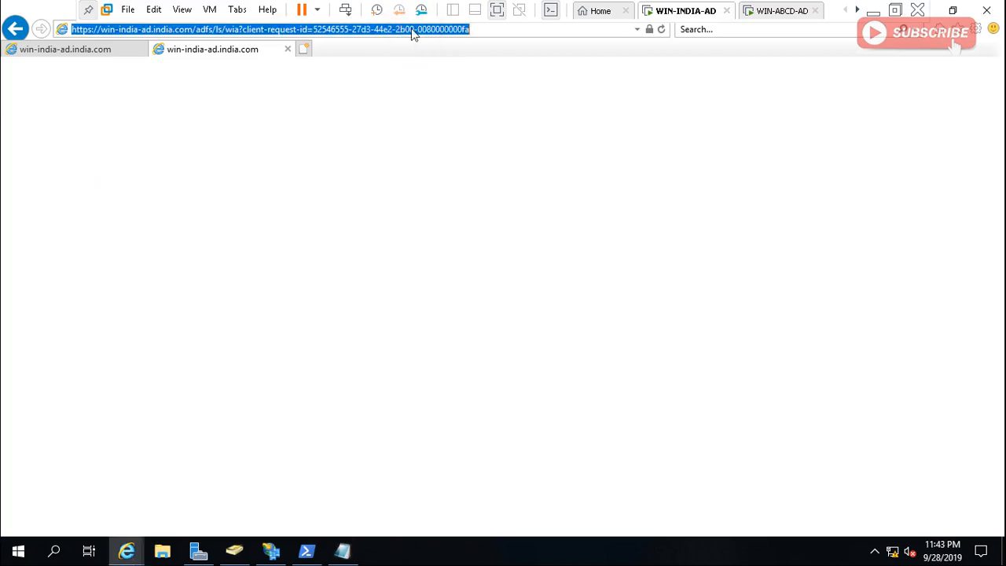
text(https://win-india-ad.india.com/adfs/ls/IdpInitiatedsignonPage.aspx)
key(Return)
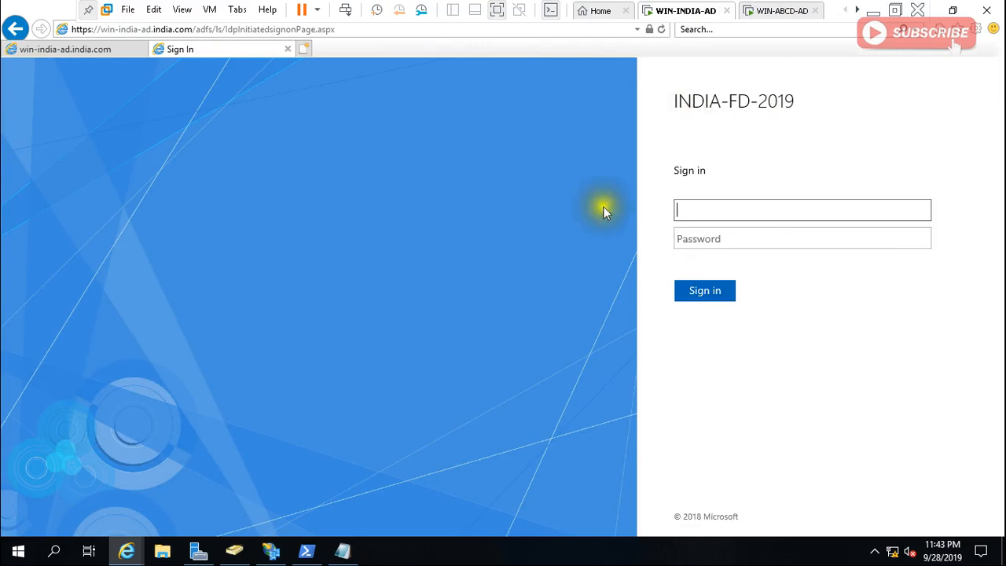
Step: Switch to the AD FS management console and open the Federation Service Properties of the AD FS root node
click(271, 550)
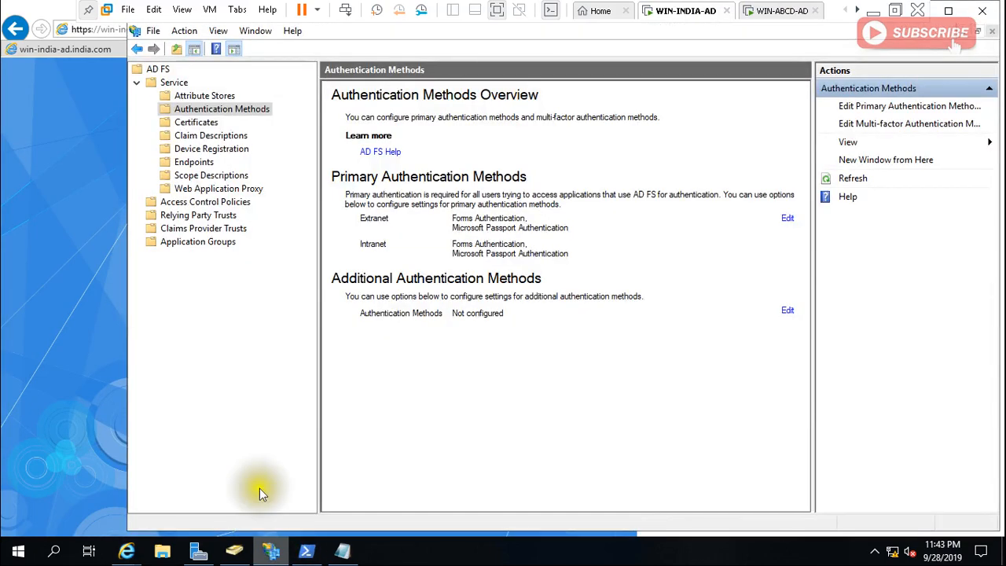
click(203, 166)
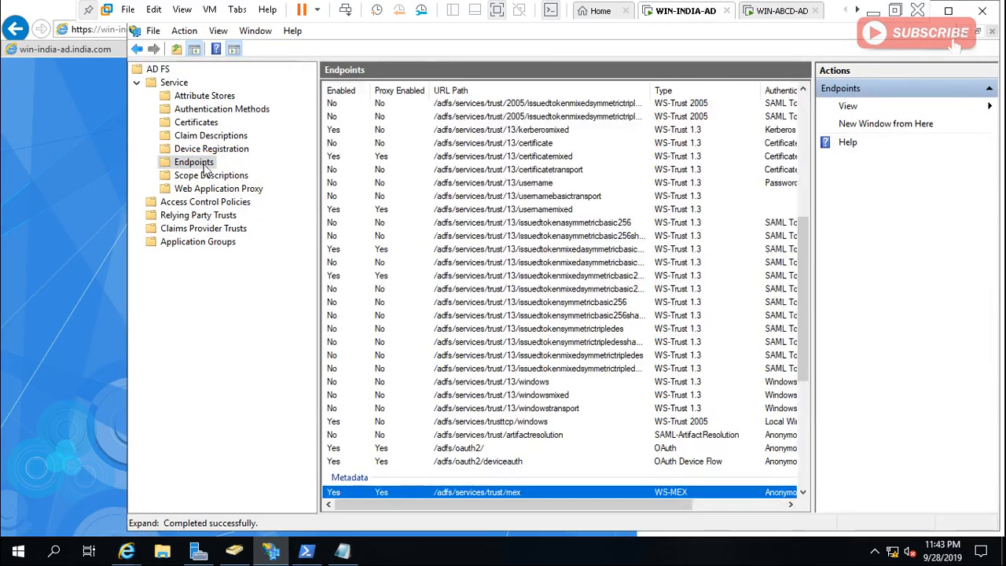
click(199, 151)
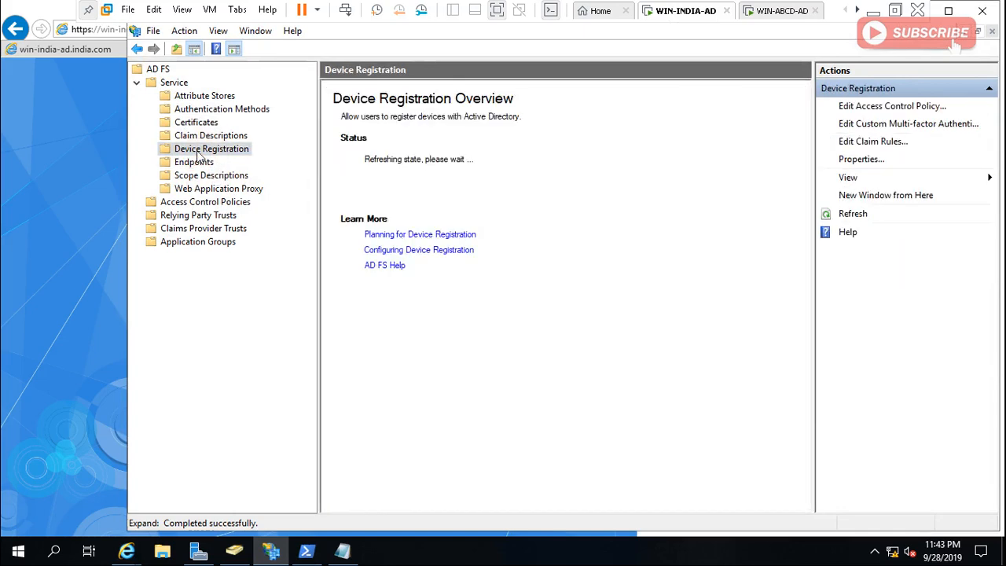
click(179, 86)
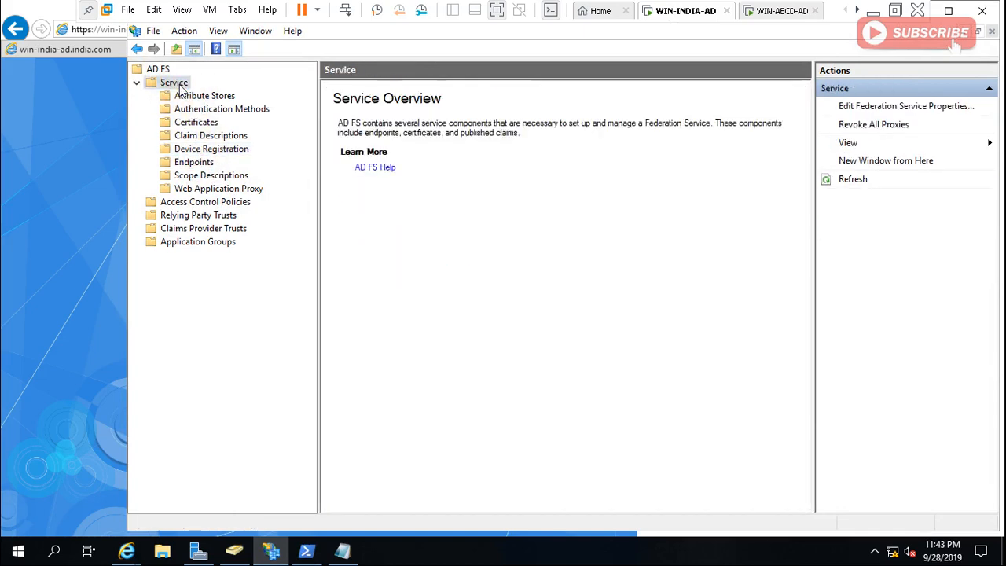
click(211, 111)
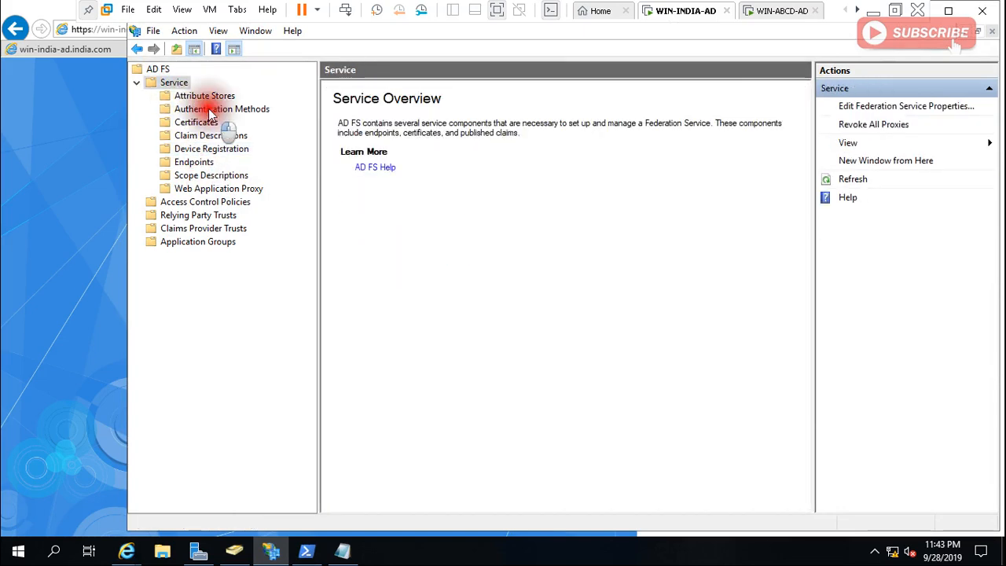
click(155, 70)
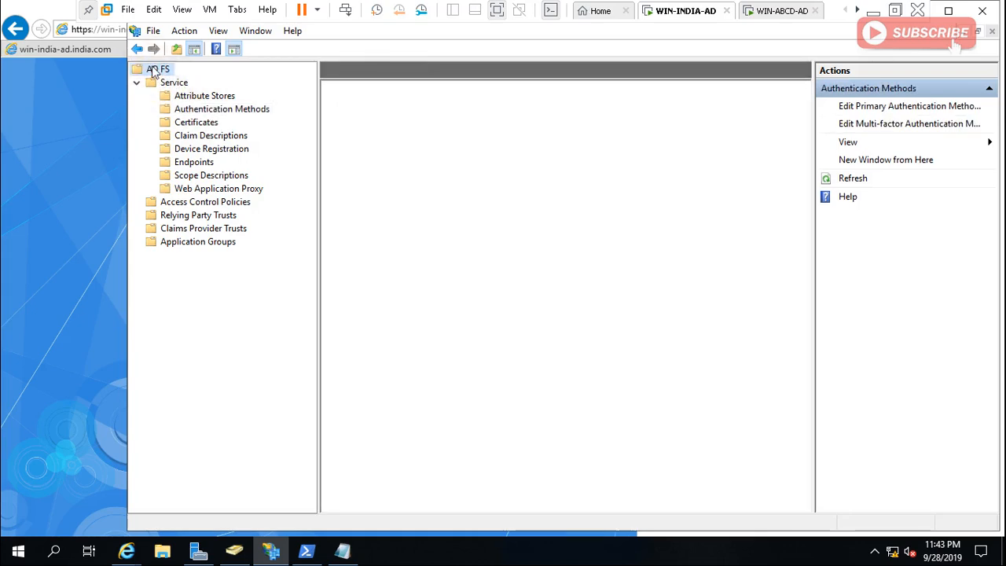
right_click(154, 70)
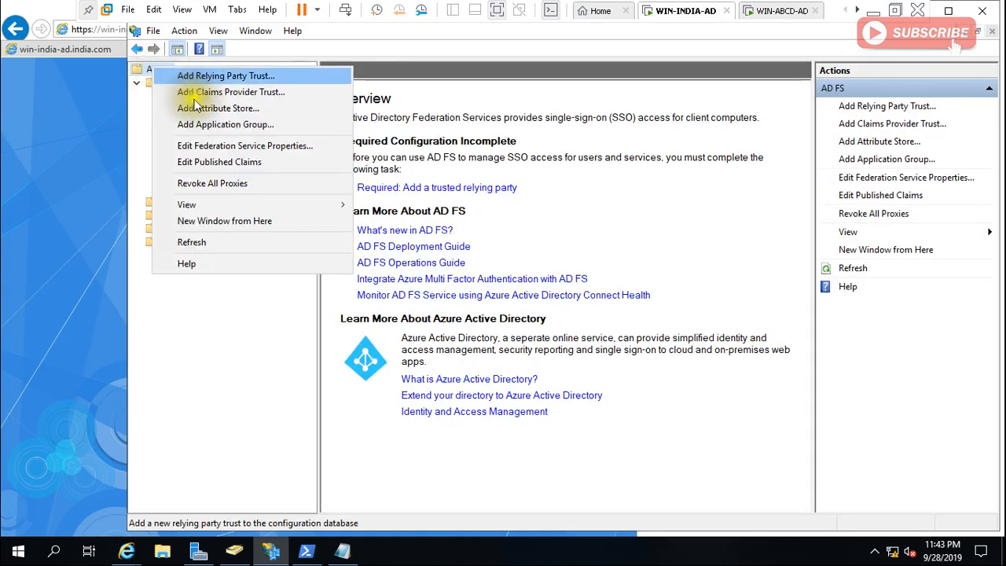
click(225, 148)
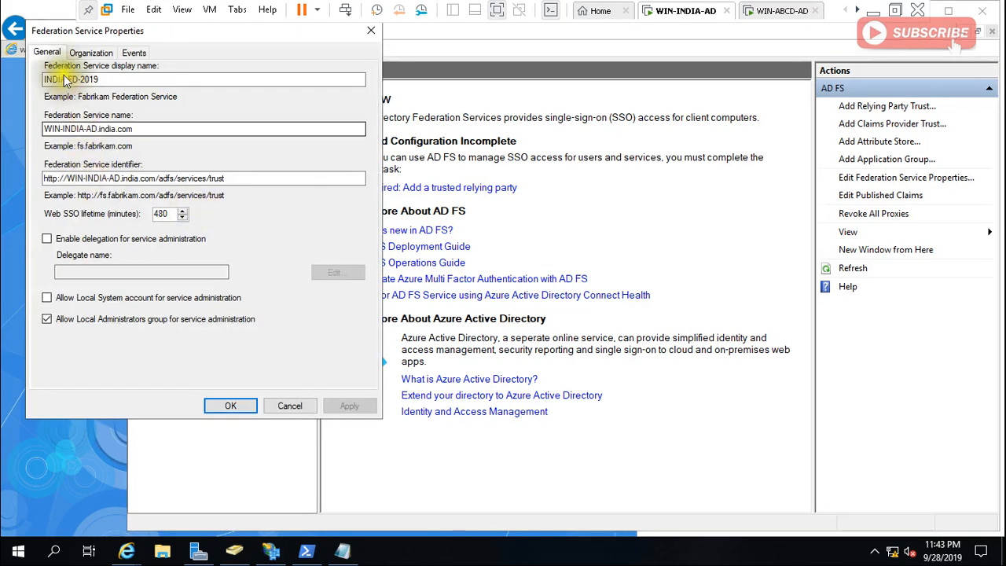
Step: Append a hyphen and the person's name to the federation service display name INDIA-FD-2019, and save the change
click(118, 80)
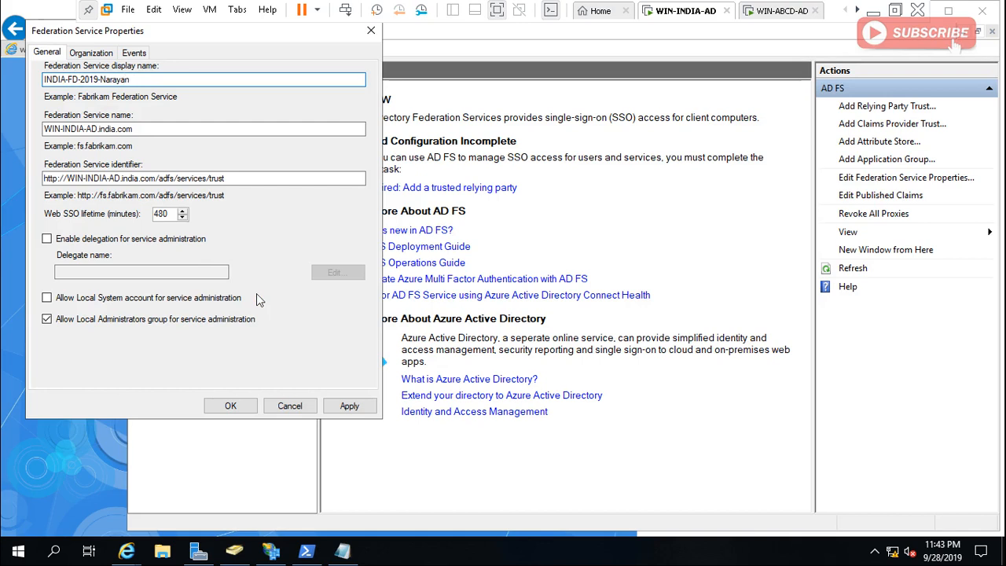
click(350, 409)
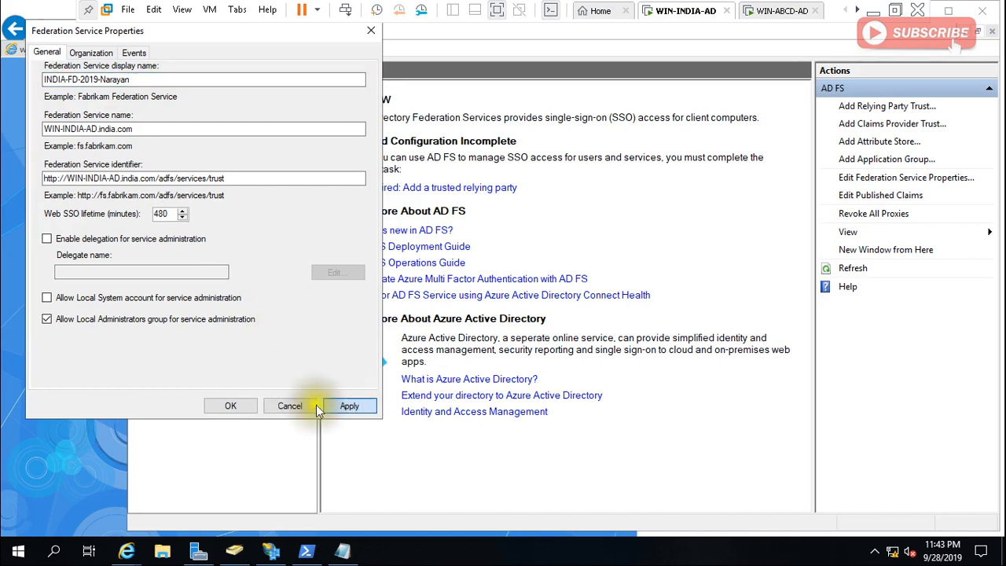
click(233, 405)
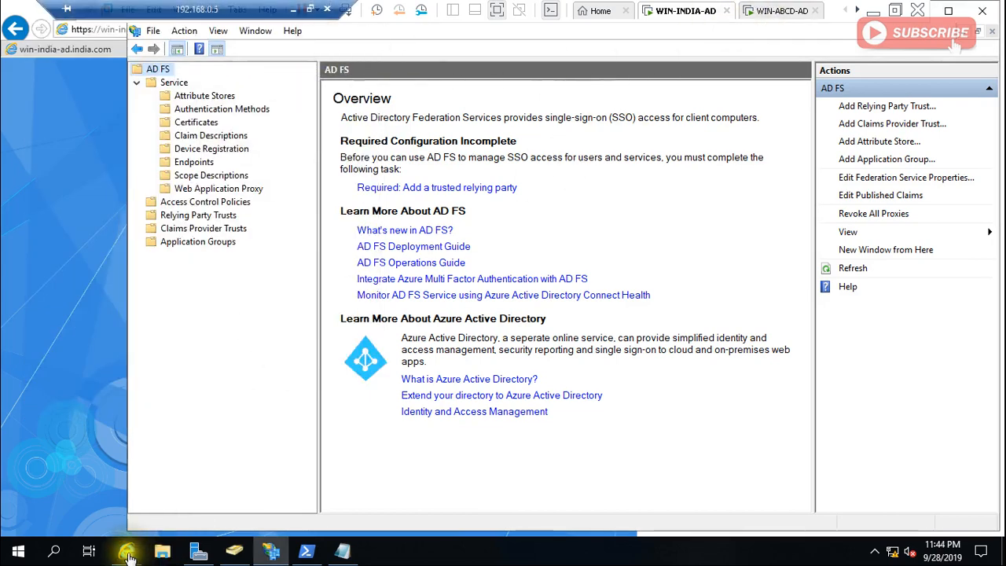
Step: Return to the WIN-INDIA-AD sign-in page in Internet Explorer and check its updated display name
mouse_move(126, 550)
click(223, 500)
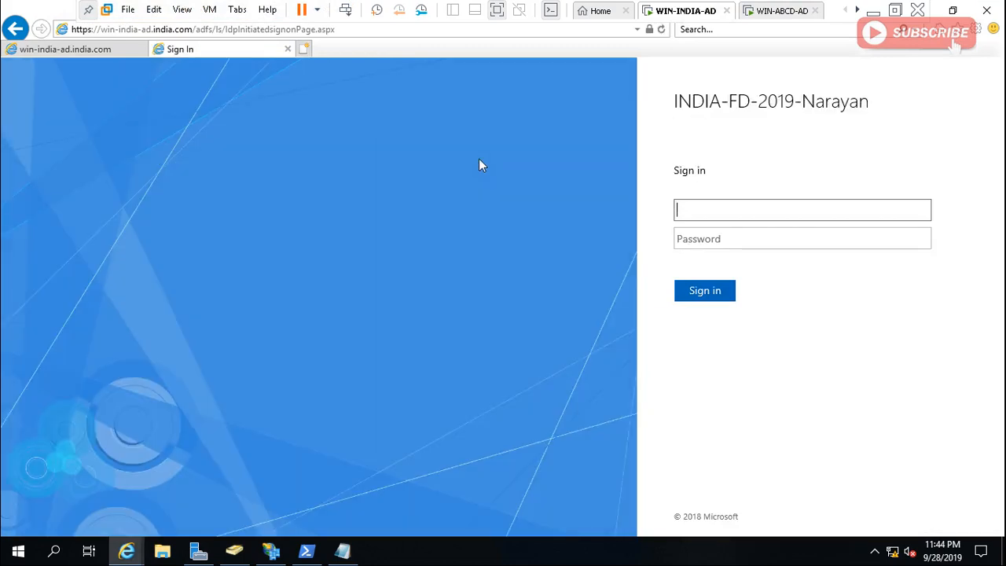
click(731, 207)
Step: Switch to WIN-ABCD-AD, start signing in from its IdP-initiated sign-on page and cancel the Windows Security prompt
click(773, 10)
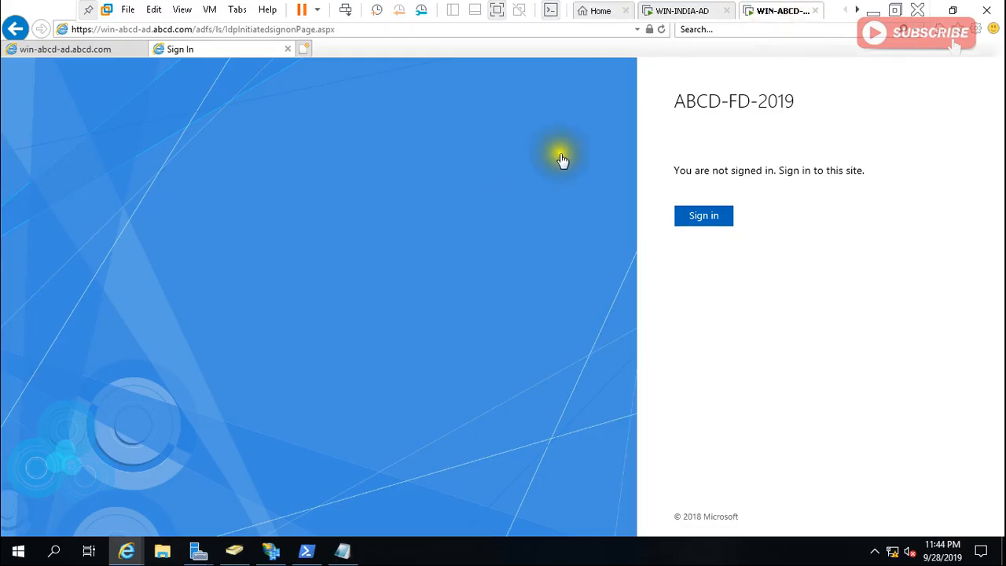
click(352, 27)
click(347, 48)
click(349, 31)
click(698, 220)
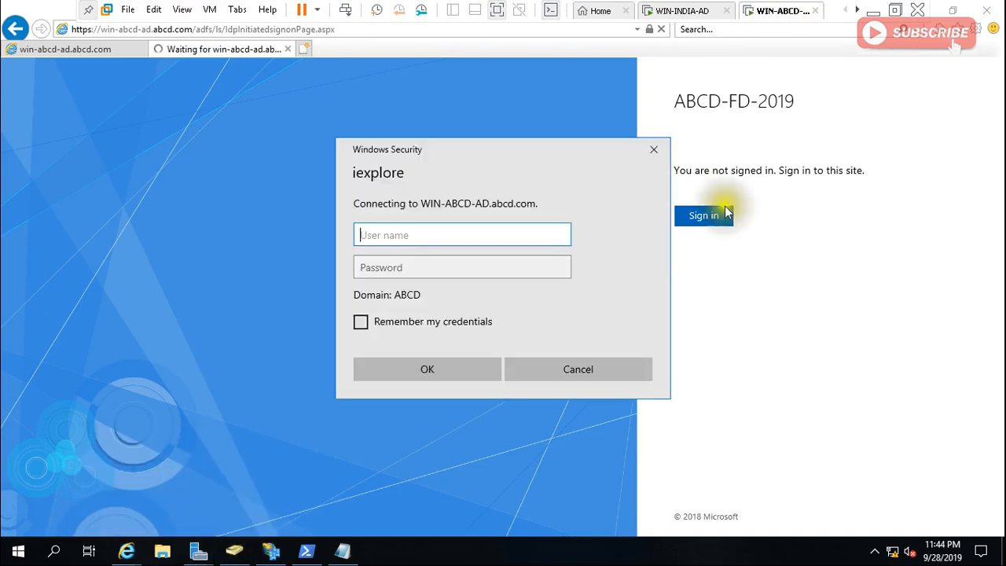
click(592, 379)
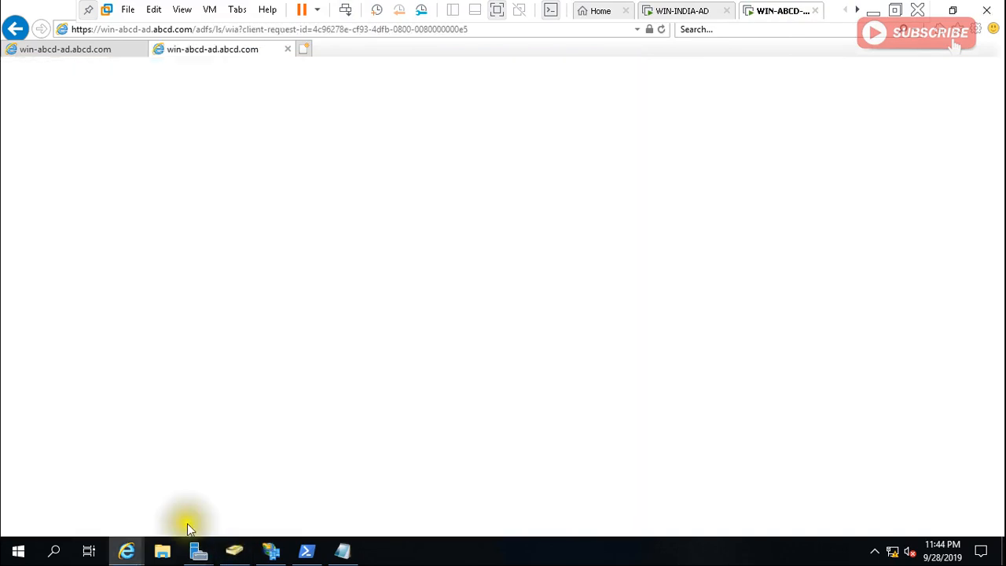
Step: Disable Windows Authentication for the intranet in the AD FS primary authentication methods on WIN-ABCD-AD and save the change
click(270, 550)
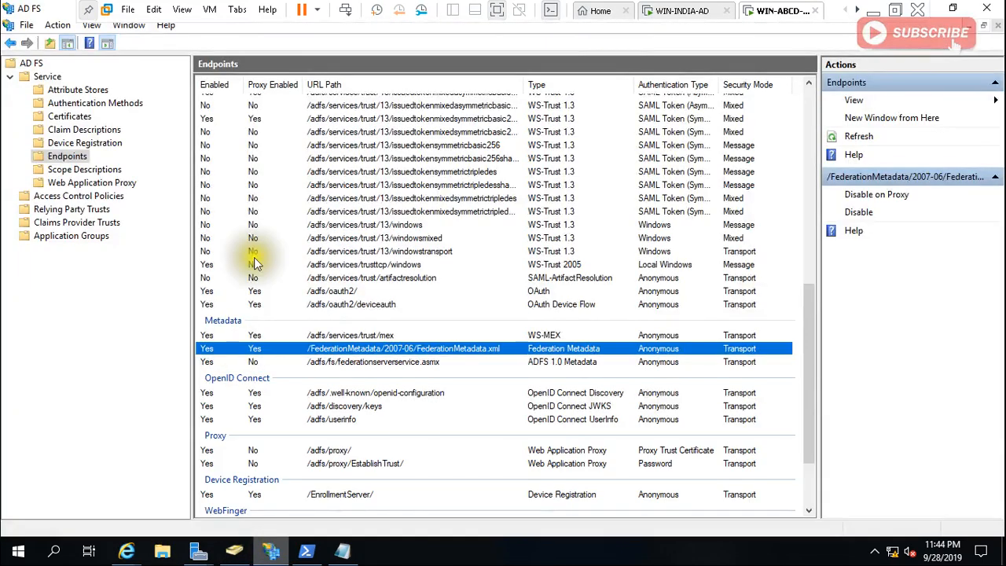
click(95, 101)
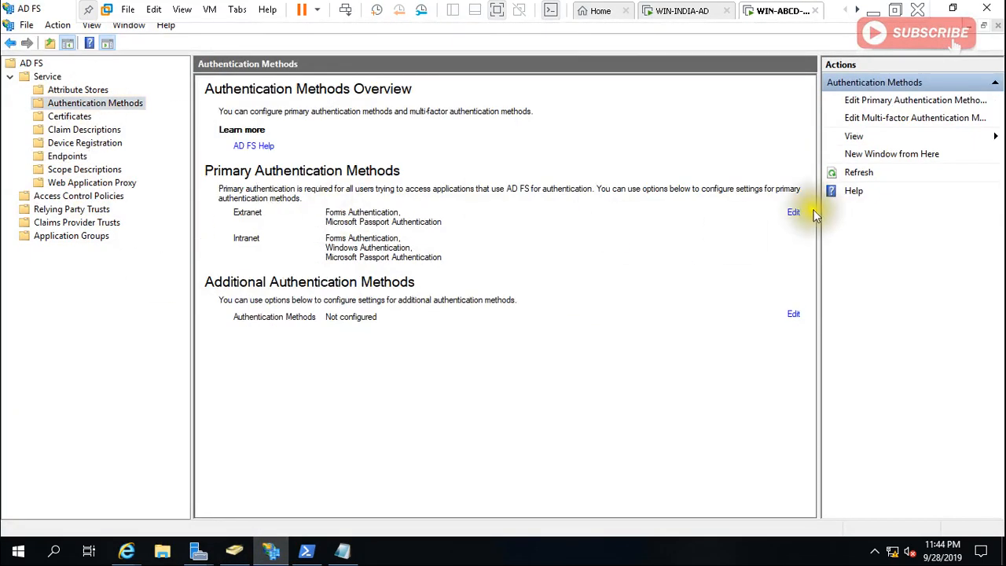
click(794, 214)
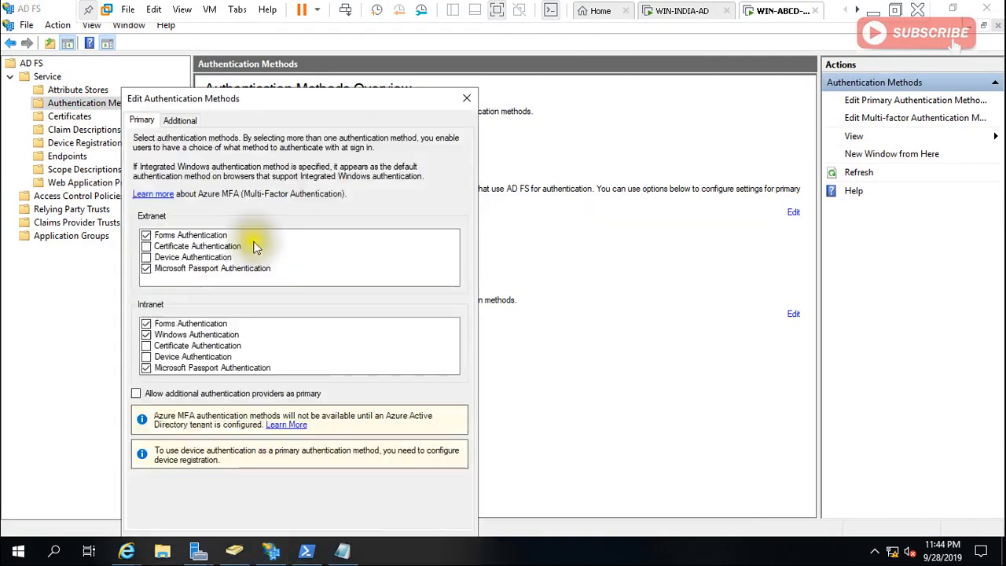
click(149, 336)
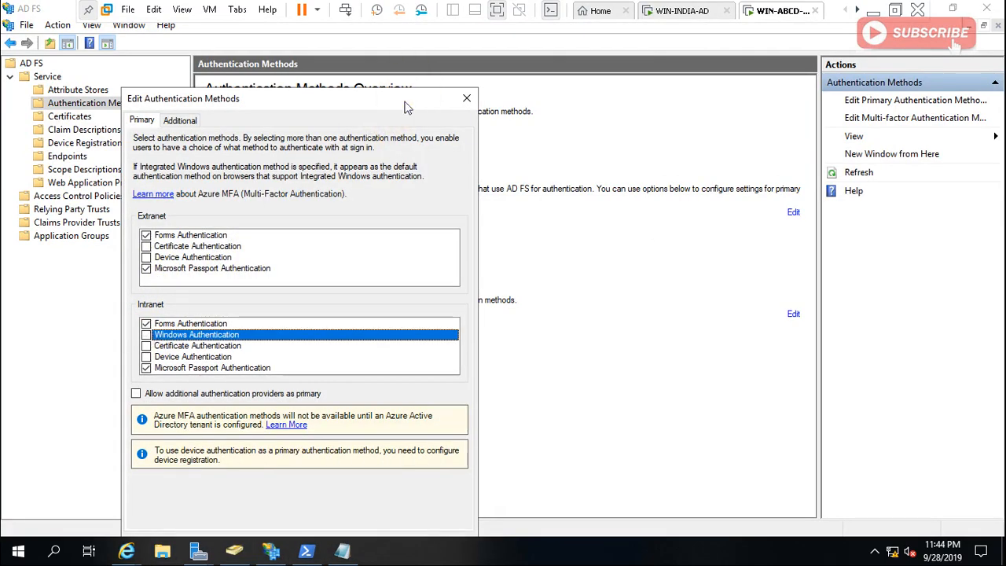
drag(407, 107, 797, 59)
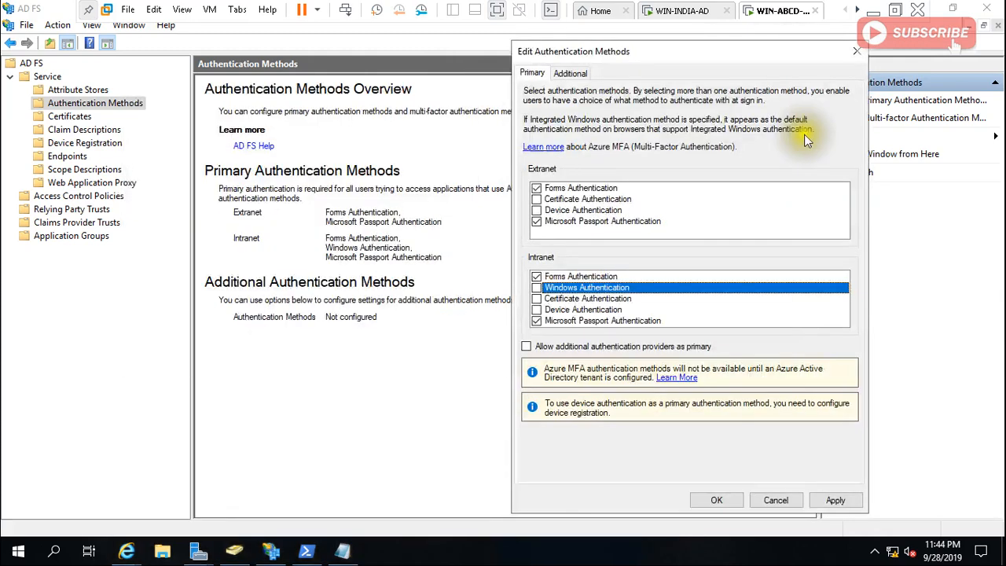
click(832, 505)
click(733, 501)
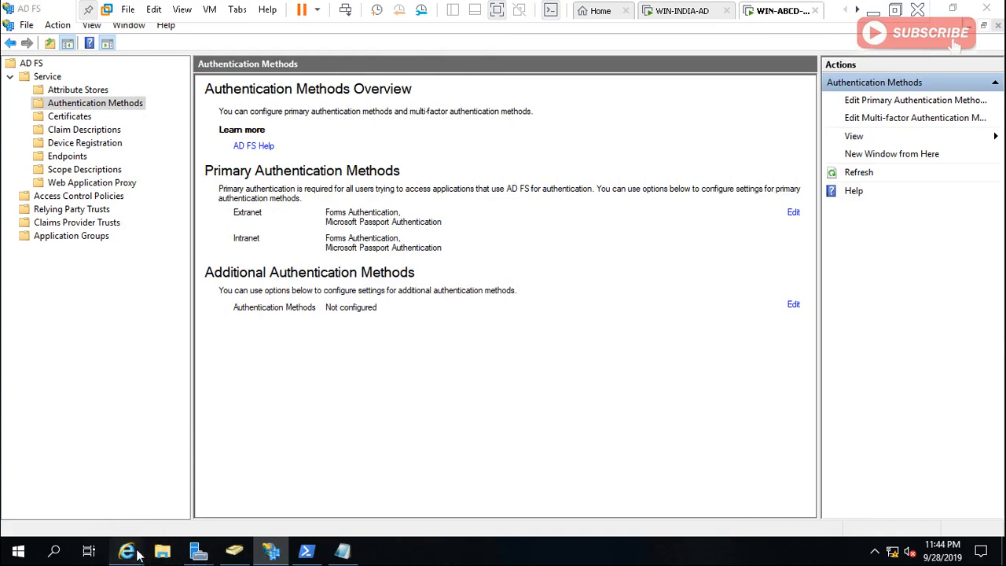
mouse_move(126, 550)
click(202, 512)
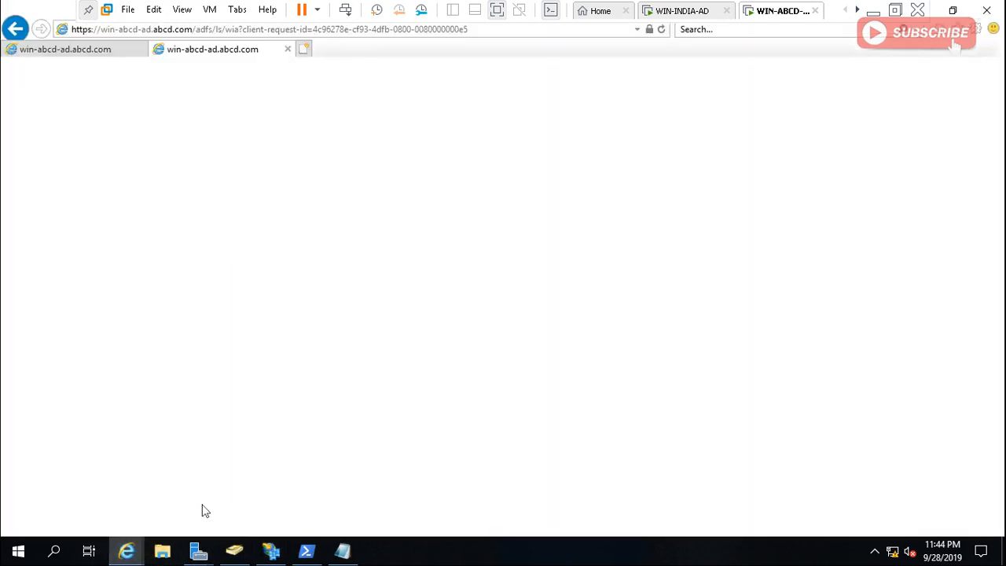
click(348, 30)
key(Return)
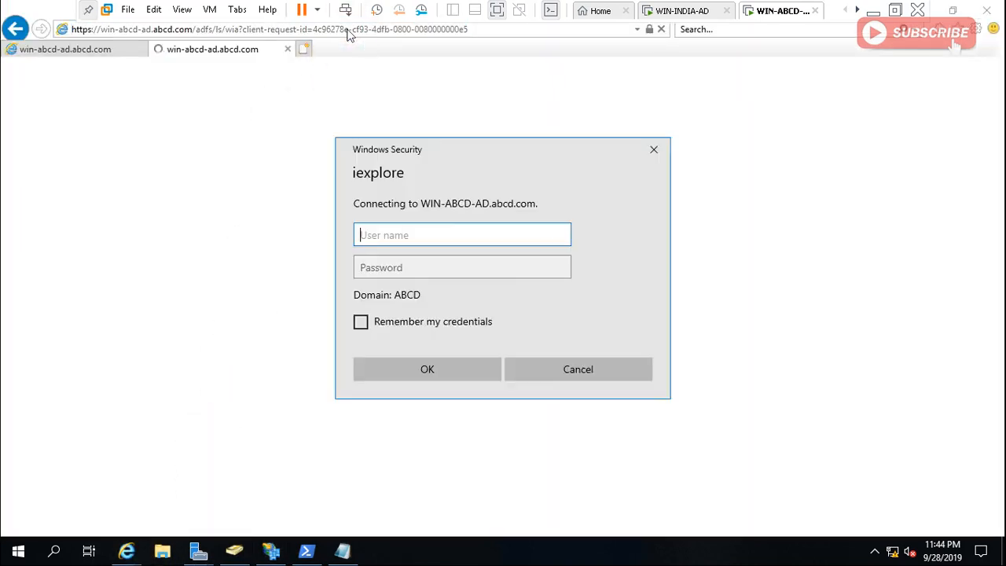
click(577, 376)
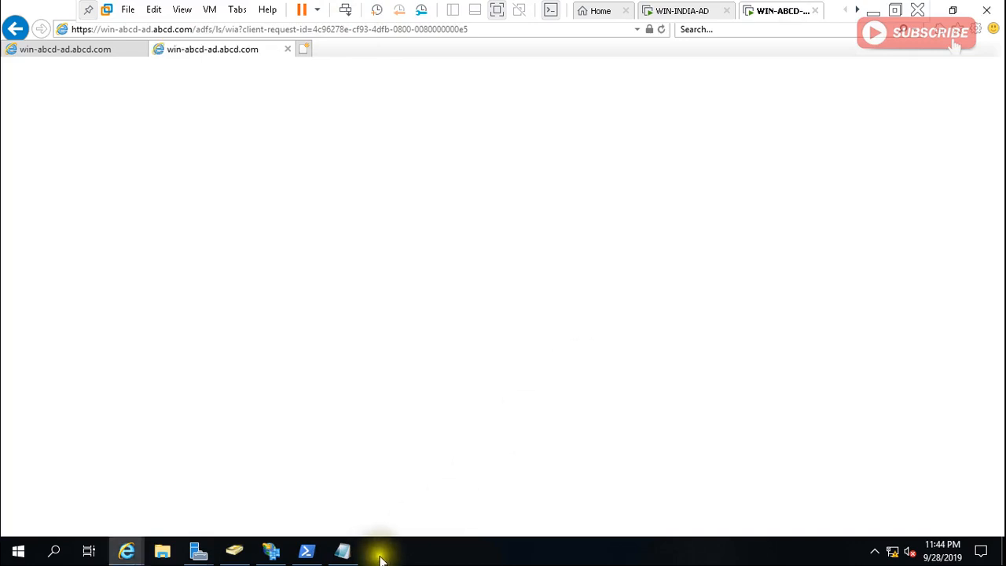
click(346, 553)
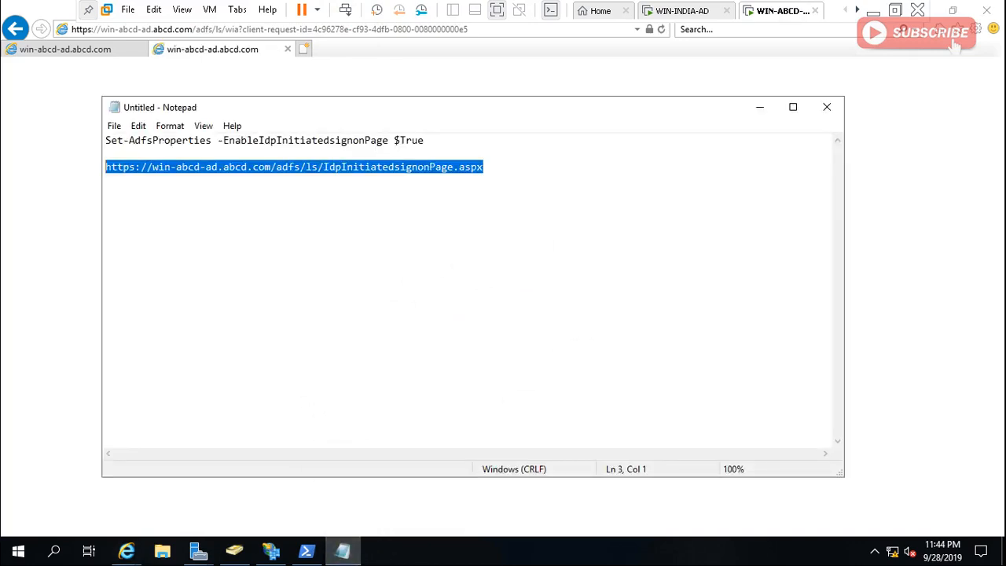
click(384, 29)
text(https://win-abcd-ad.abcd.com/adfs/ls/idpinitiatedsignonPage.aspx)
key(Return)
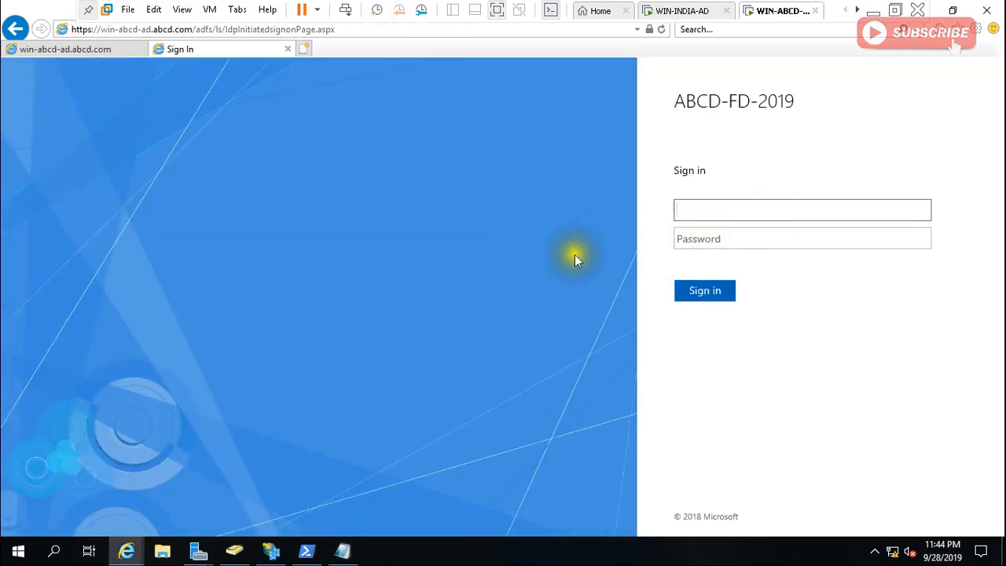
click(100, 52)
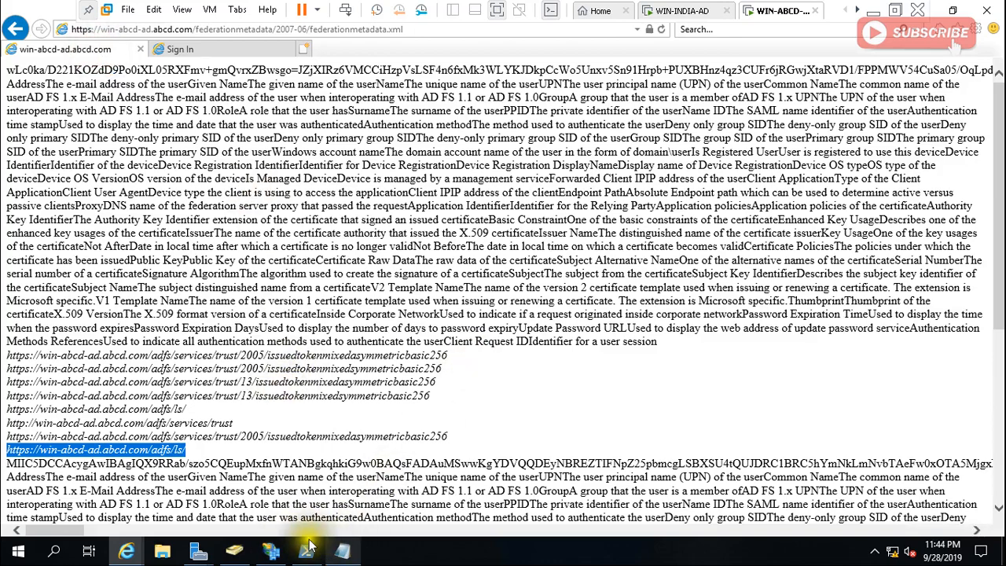
mouse_move(233, 549)
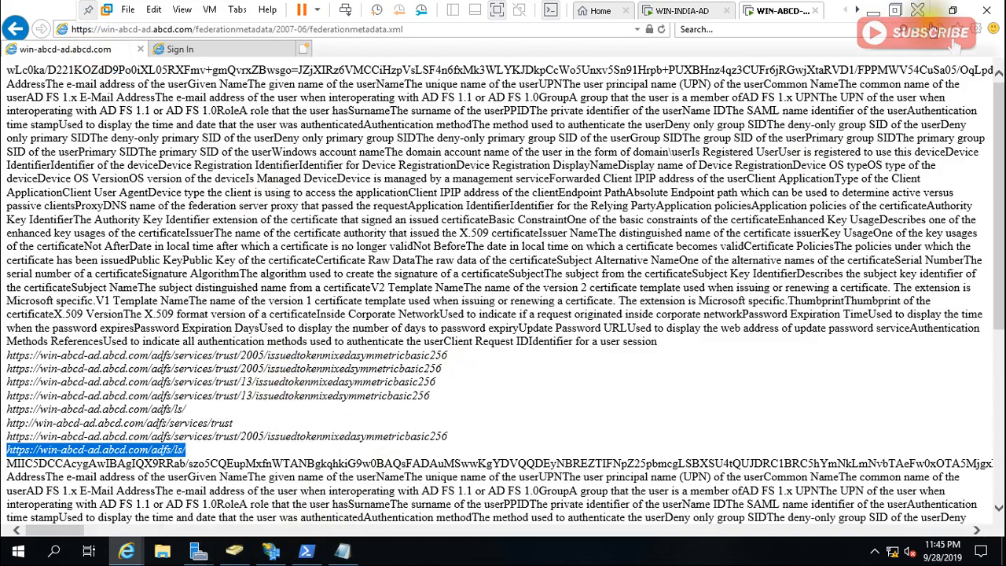
Step: Switch to WIN-INDIA-AD and start a new AD FS claim description with the display name My Favvorite Color
click(682, 11)
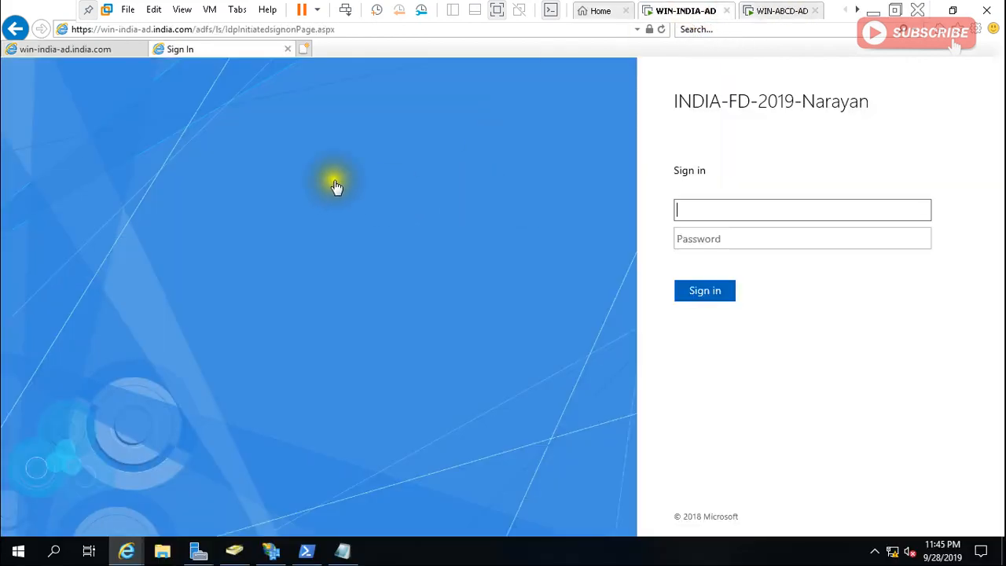
click(271, 553)
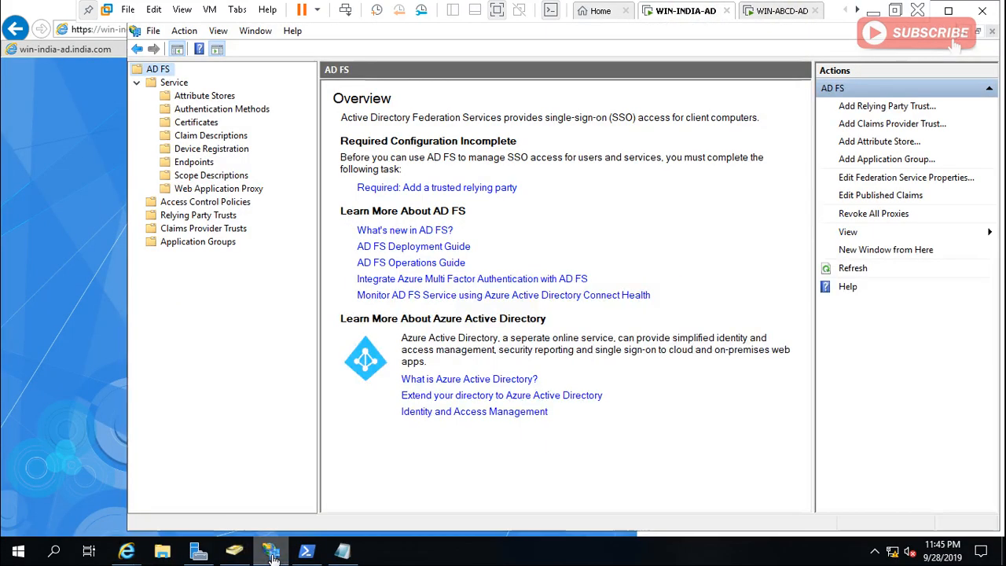
click(212, 137)
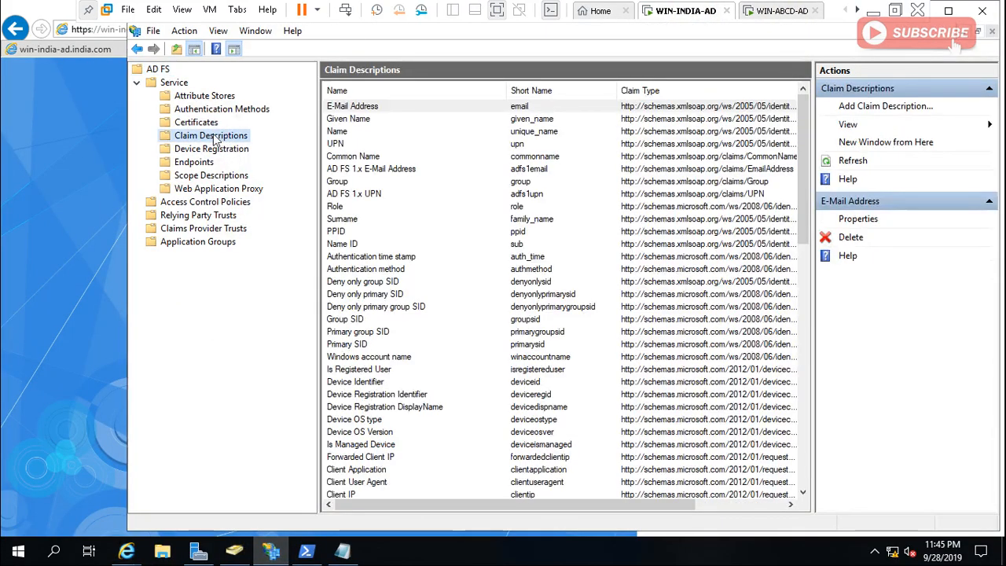
right_click(214, 139)
click(252, 147)
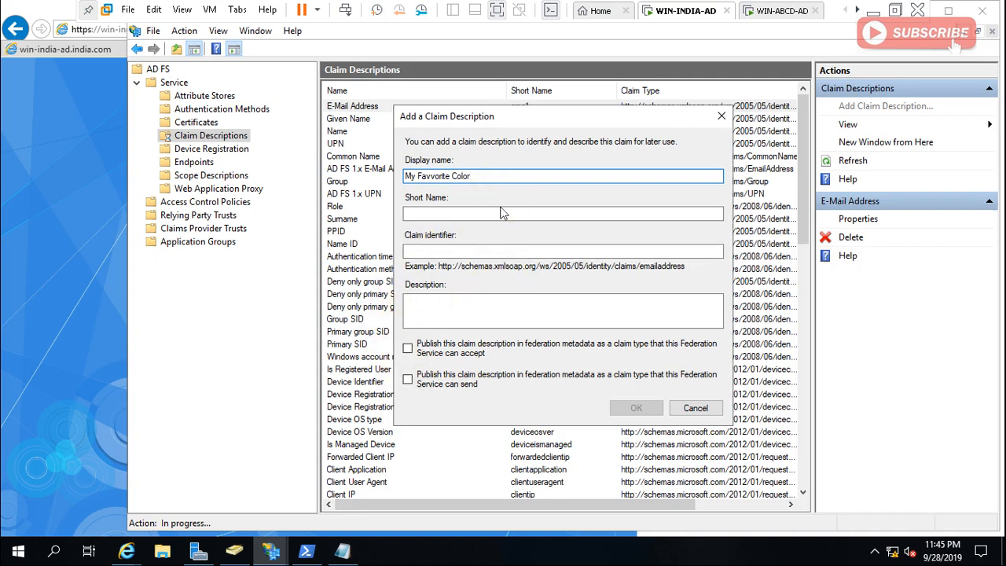
click(459, 251)
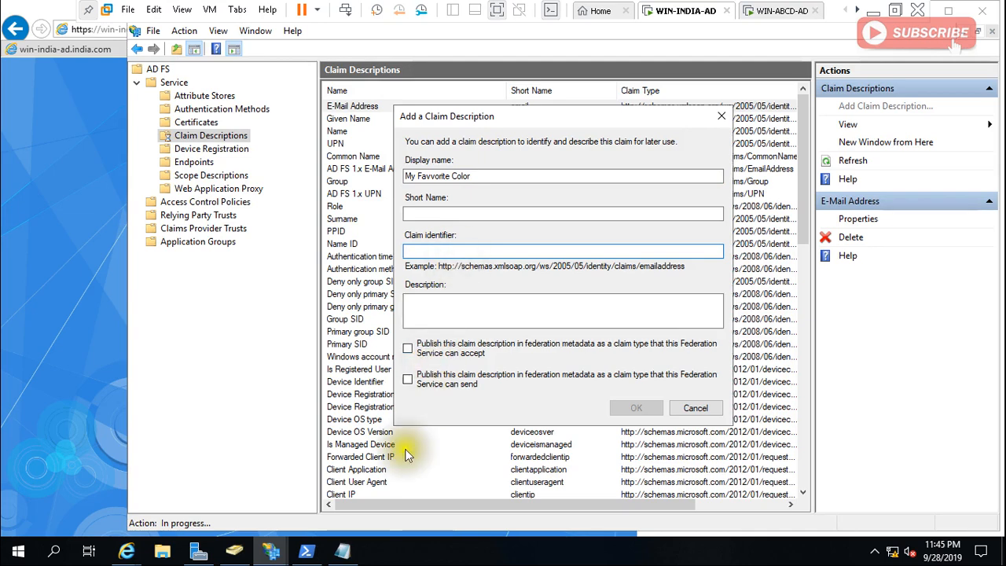
click(342, 554)
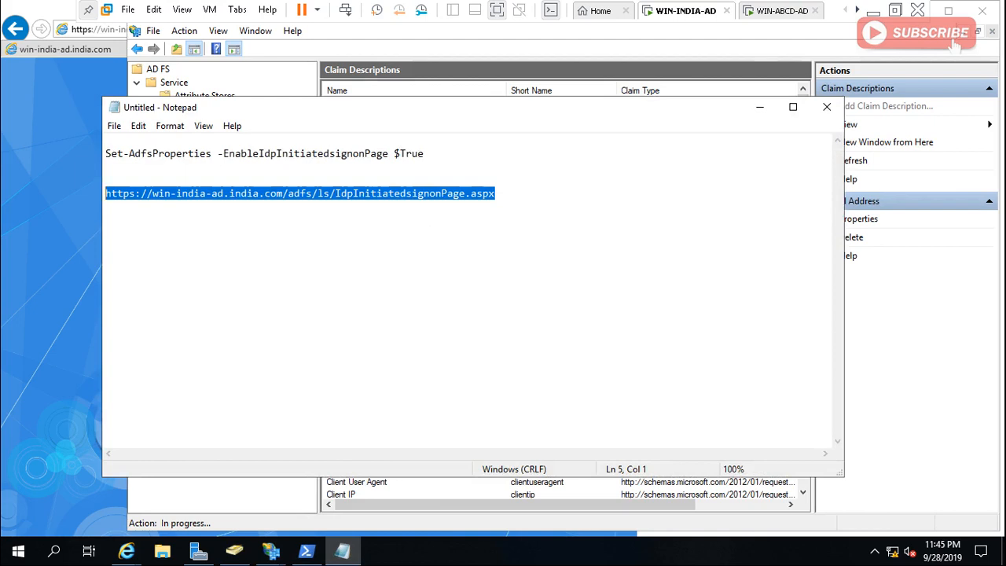
key(Up)
key(Up)
key(Up)
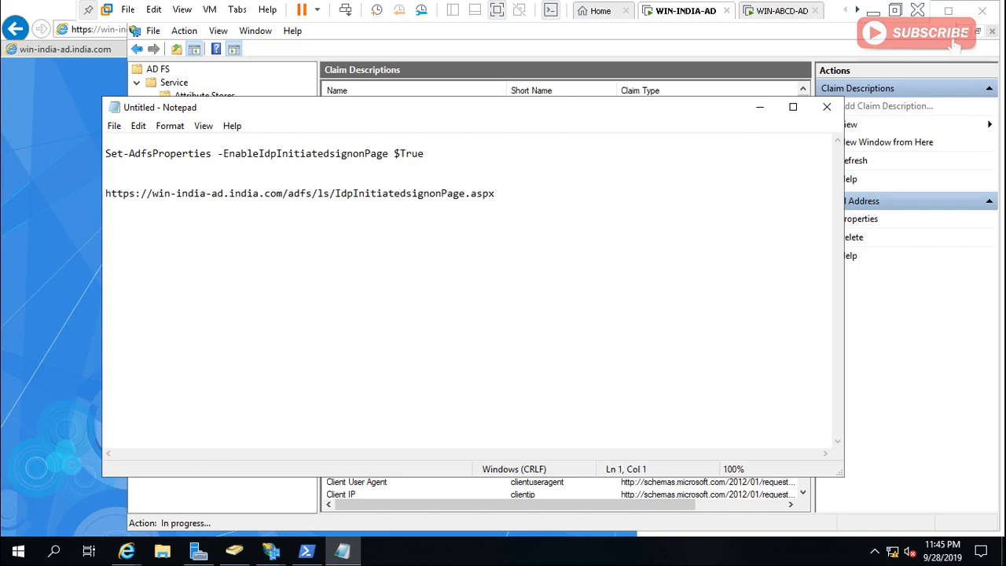
mouse_move(579, 4)
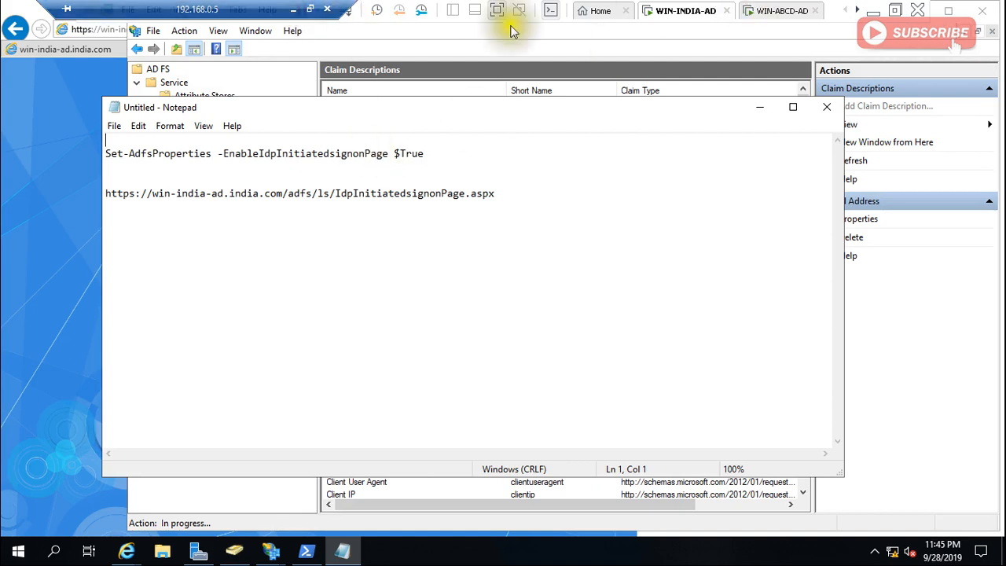
click(873, 11)
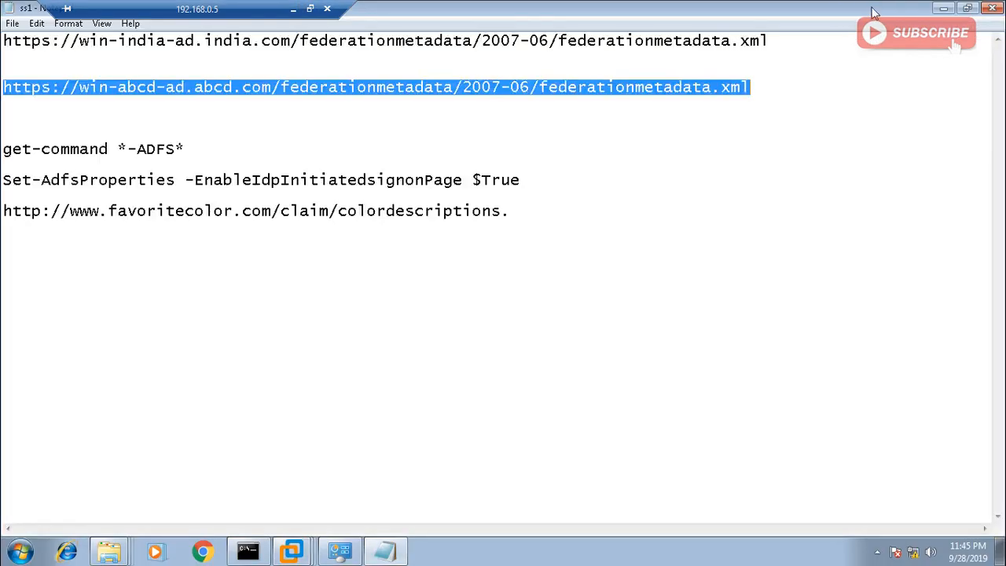
double_click(322, 212)
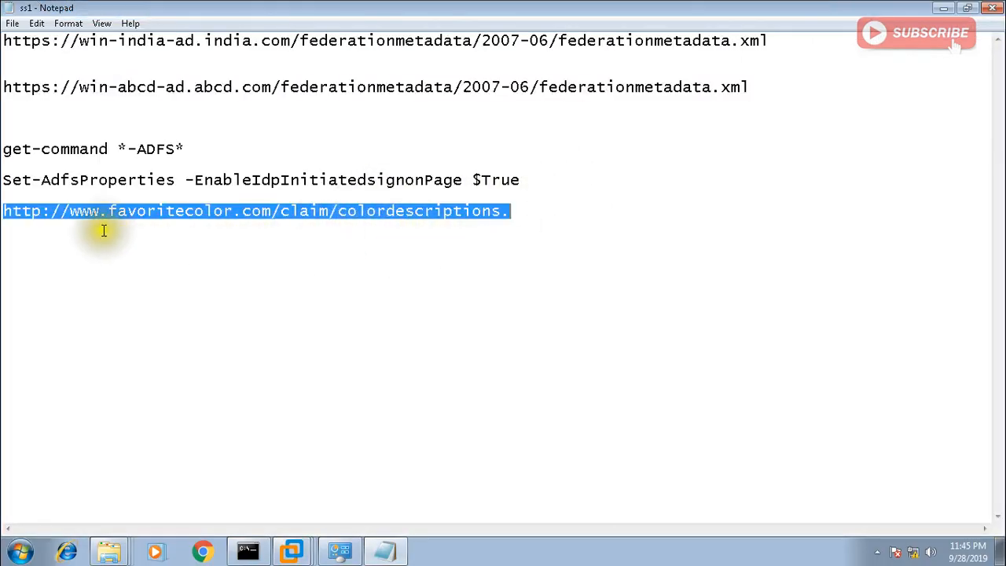
click(60, 241)
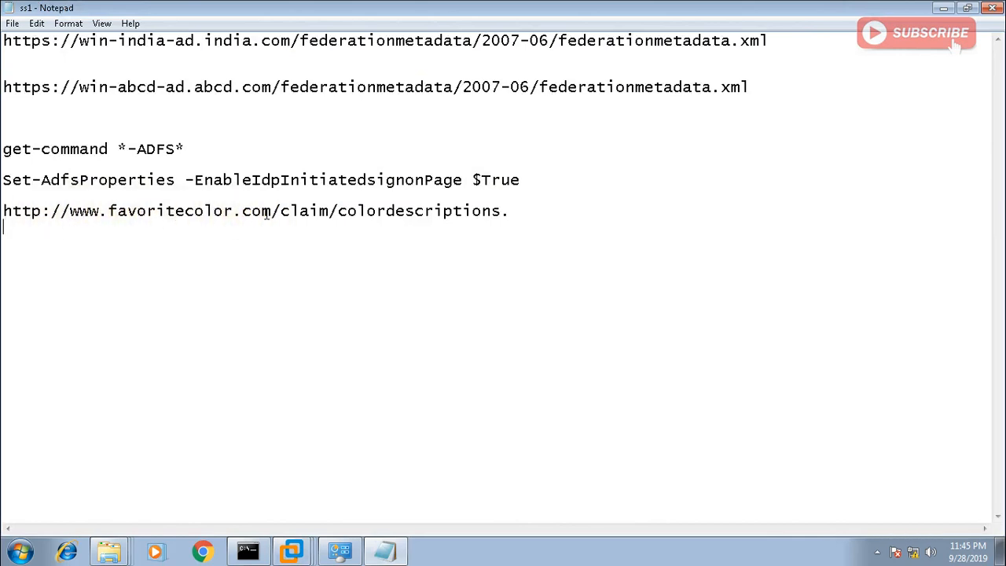
double_click(381, 212)
key(ctrl+c)
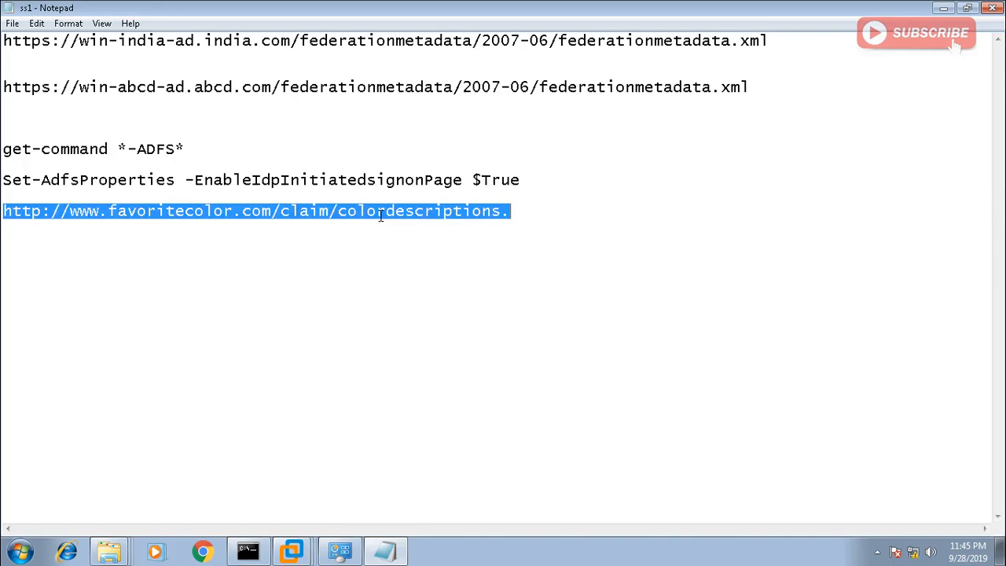
mouse_move(292, 550)
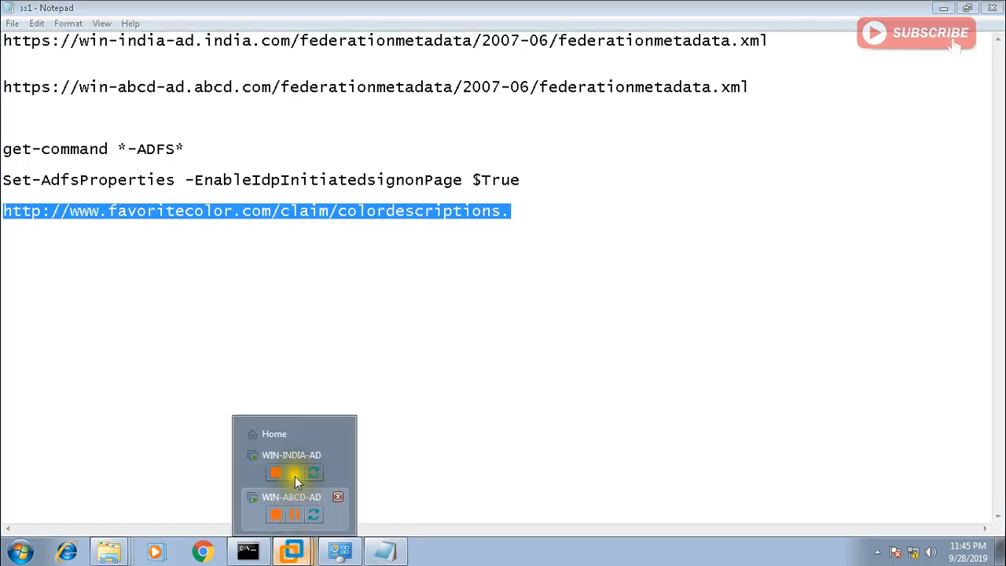
click(286, 454)
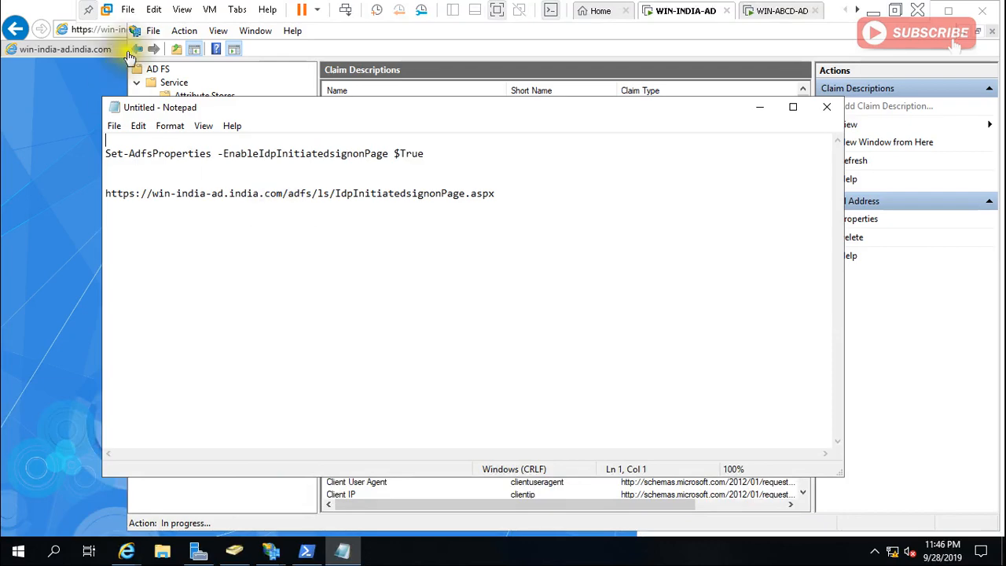
click(78, 51)
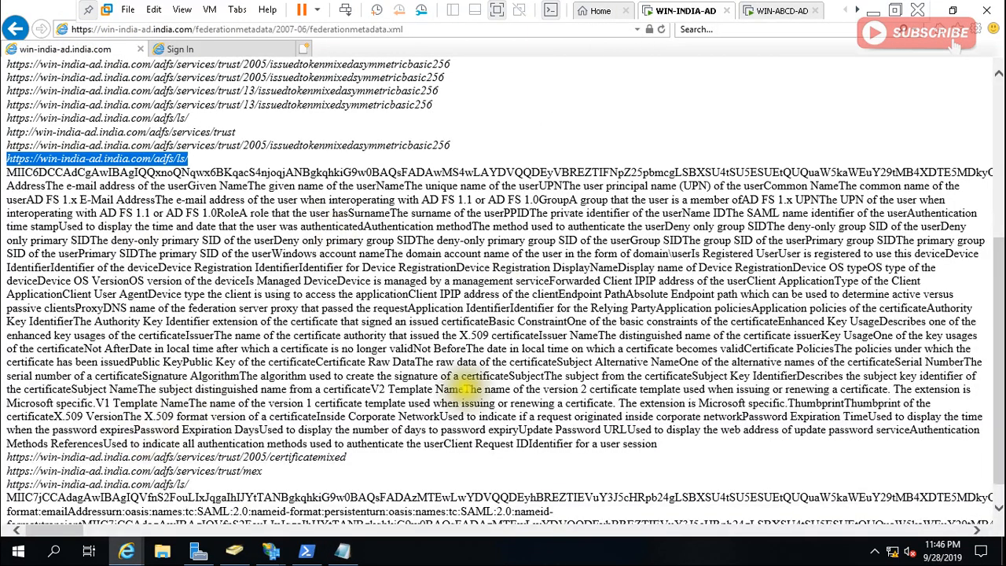
click(271, 551)
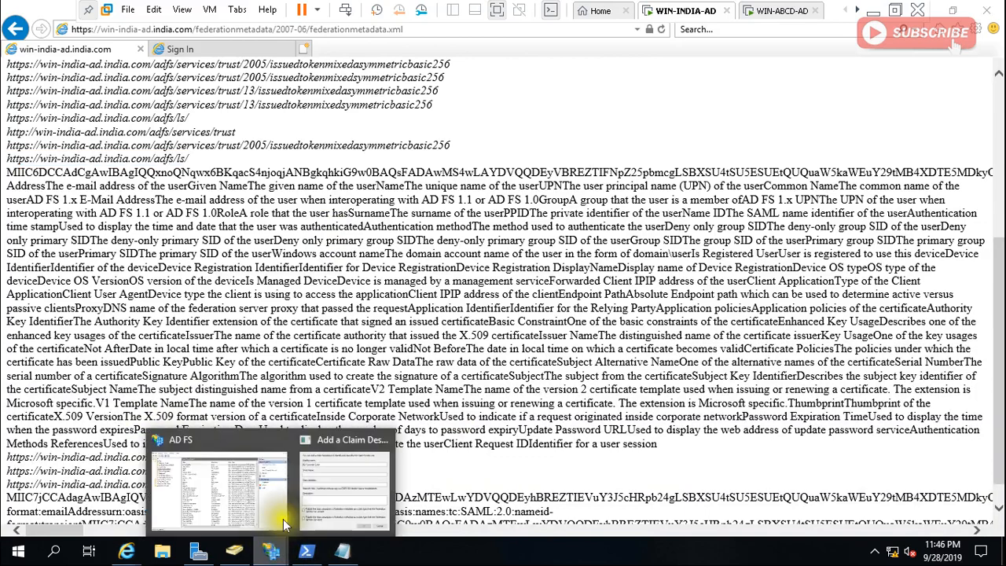
click(330, 485)
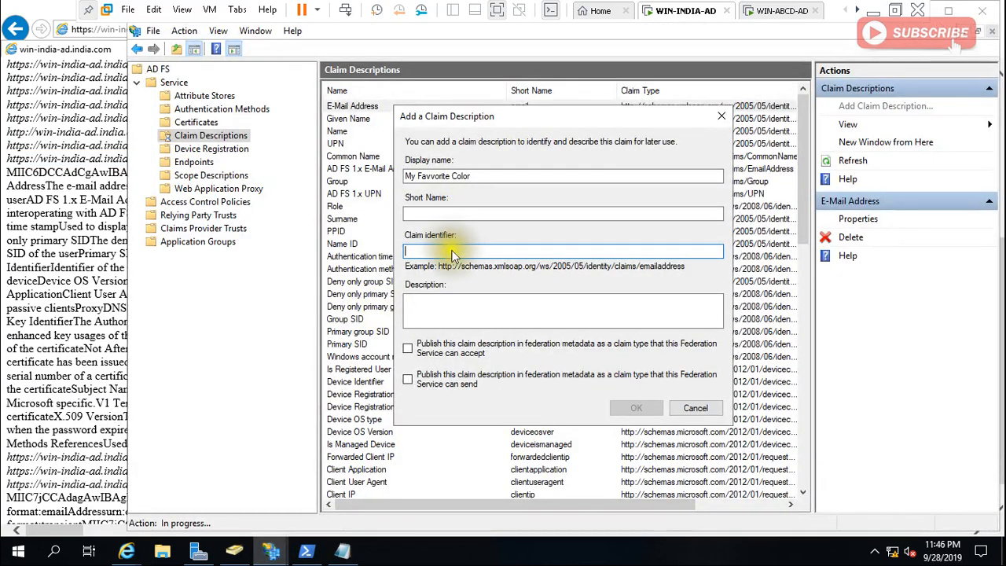
key(ctrl+v)
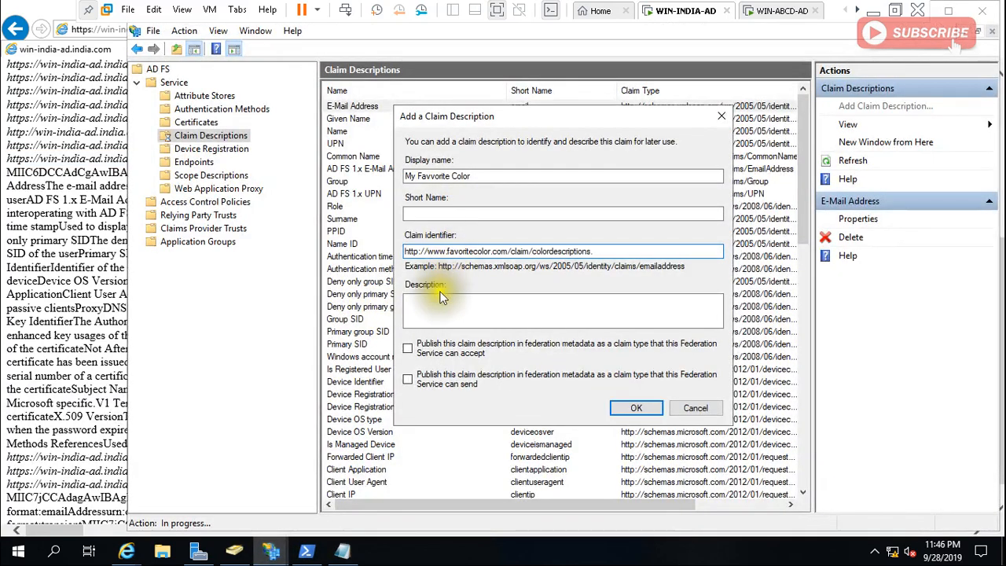
Step: Use the same address as the description, publish the claim as one the service can accept and send, and save it
click(439, 314)
text(http://www.favoritecolor.com/claim/colordescriptions.)
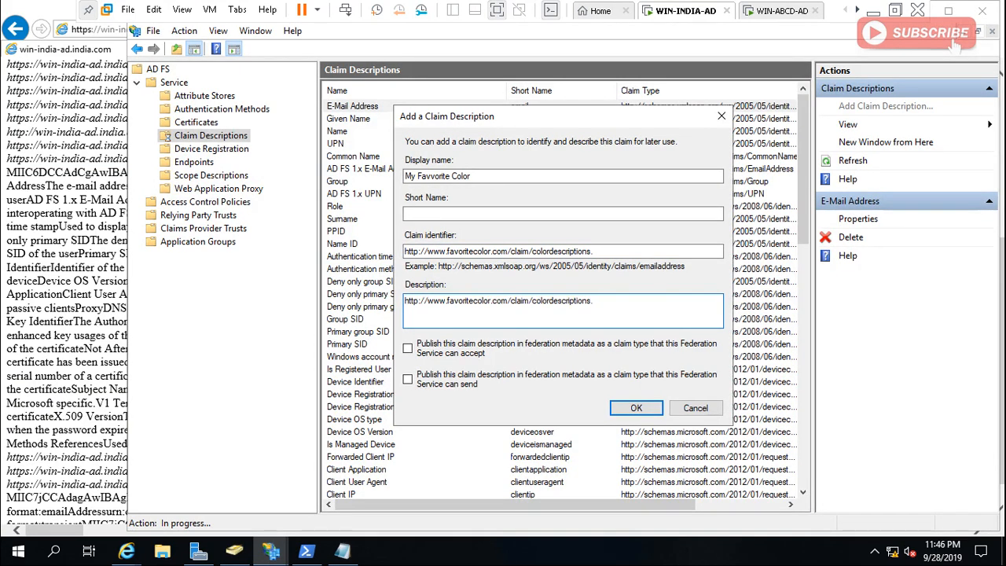
click(423, 349)
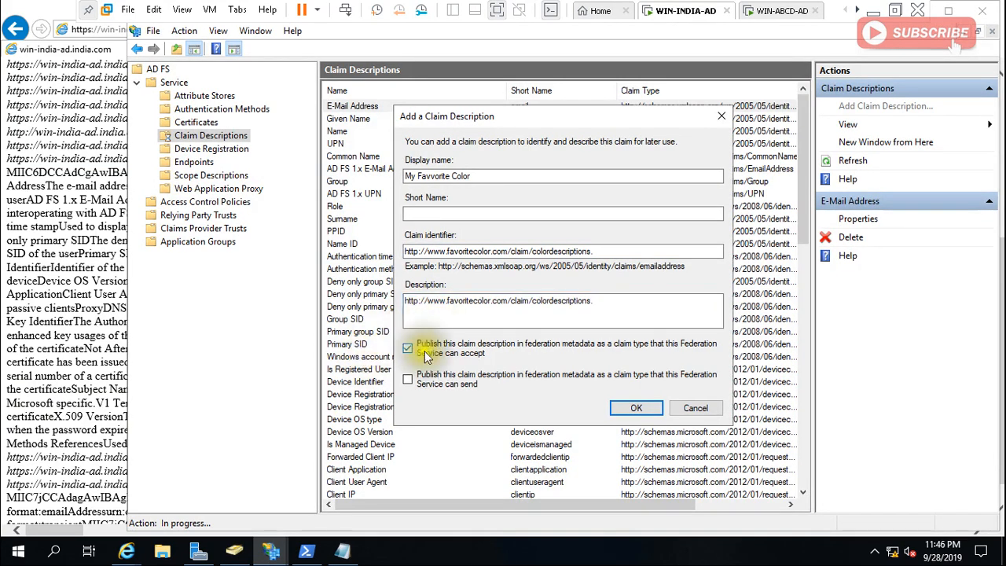
click(424, 379)
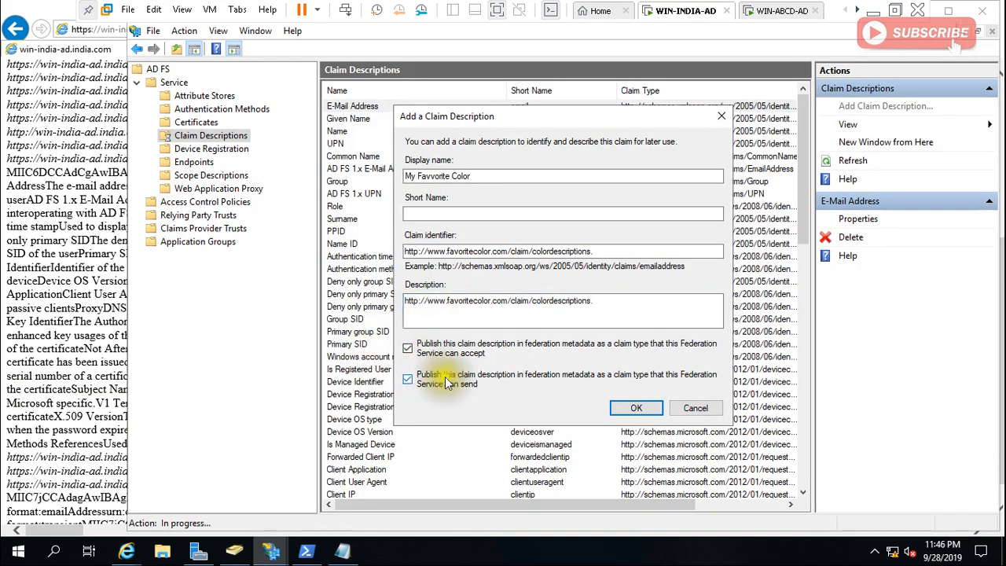
click(635, 409)
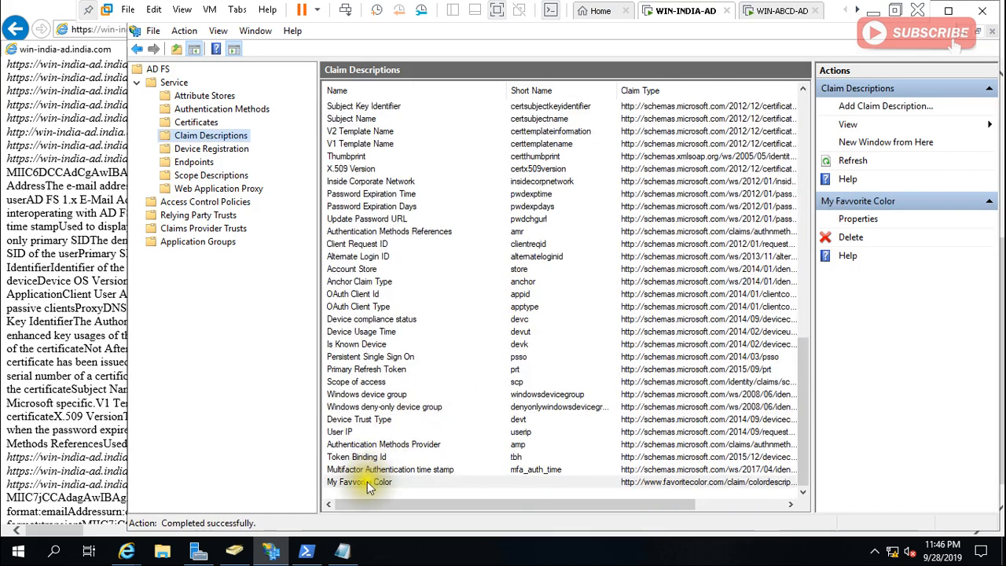
click(367, 482)
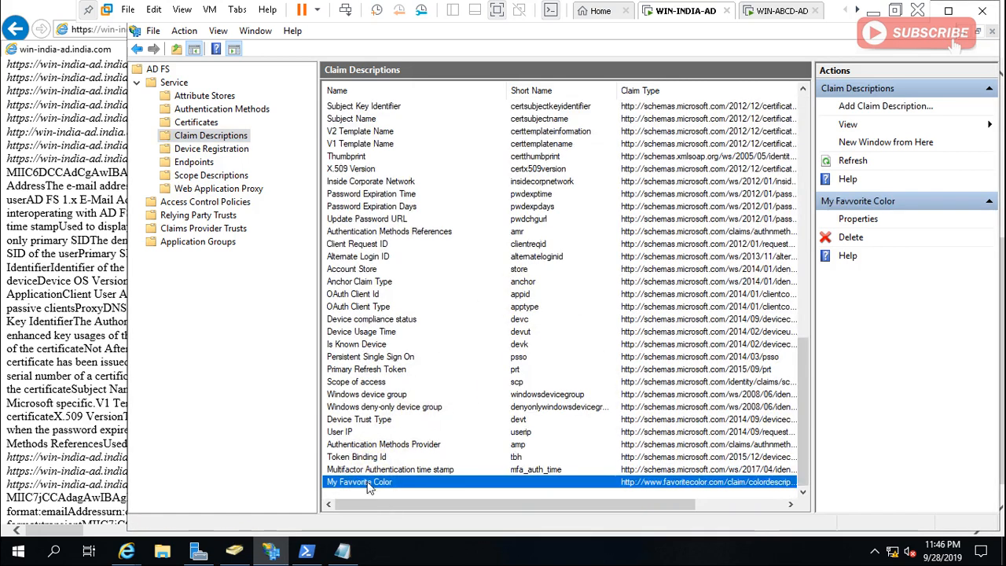
Step: Switch to WIN-ABCD-AD and start a new AD FS claim description with the display name My Fav Color
click(780, 10)
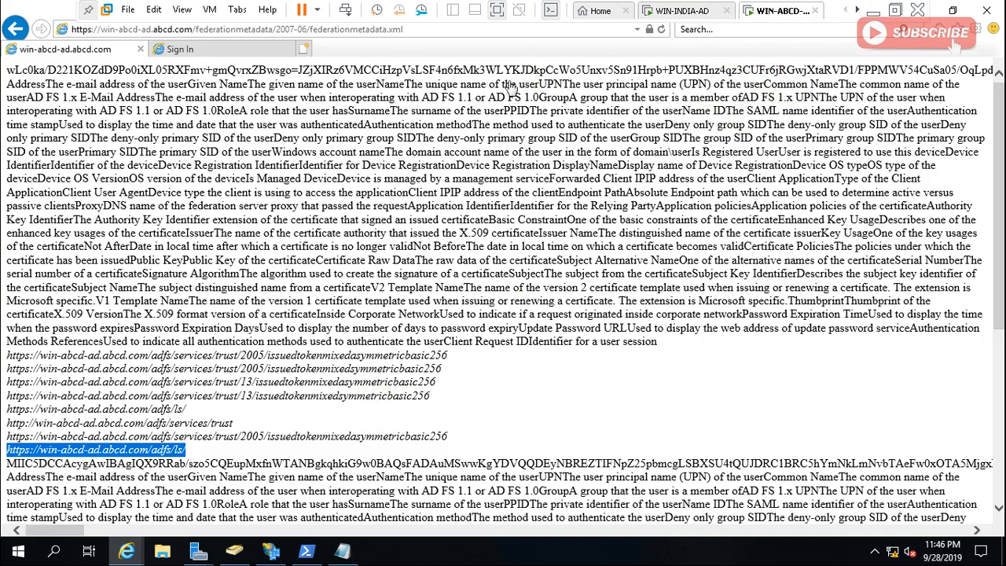
mouse_move(272, 554)
click(269, 487)
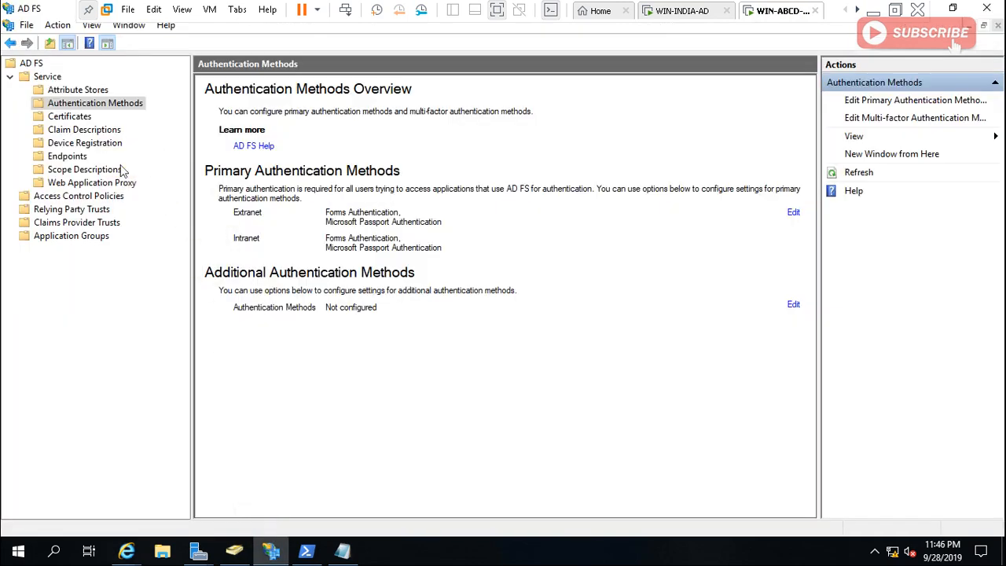
click(85, 131)
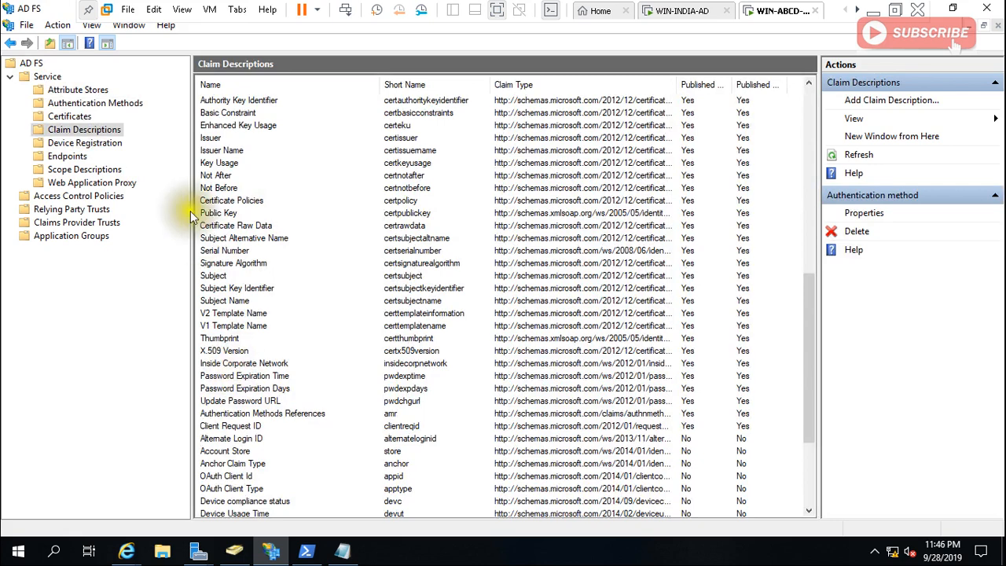
right_click(118, 132)
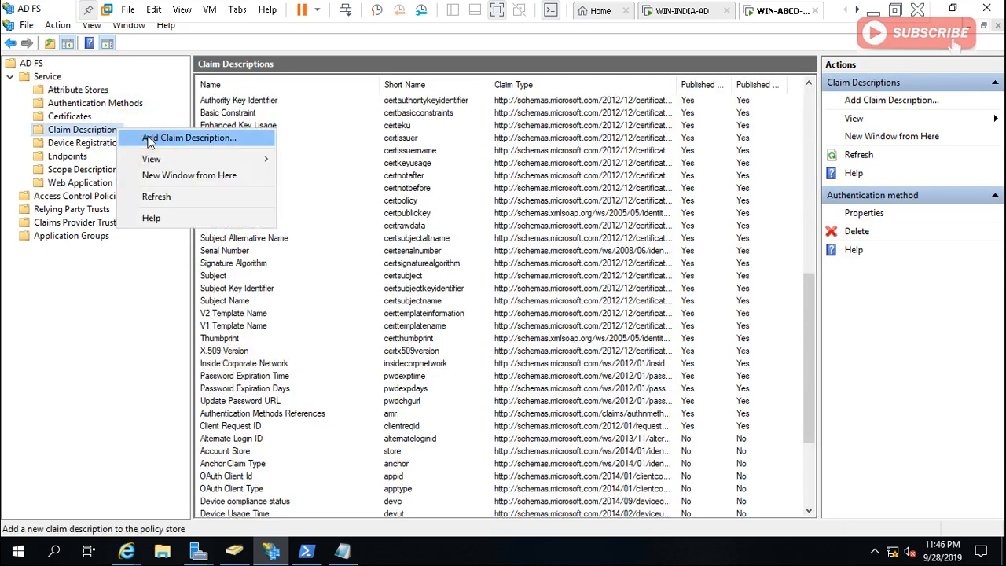
click(149, 136)
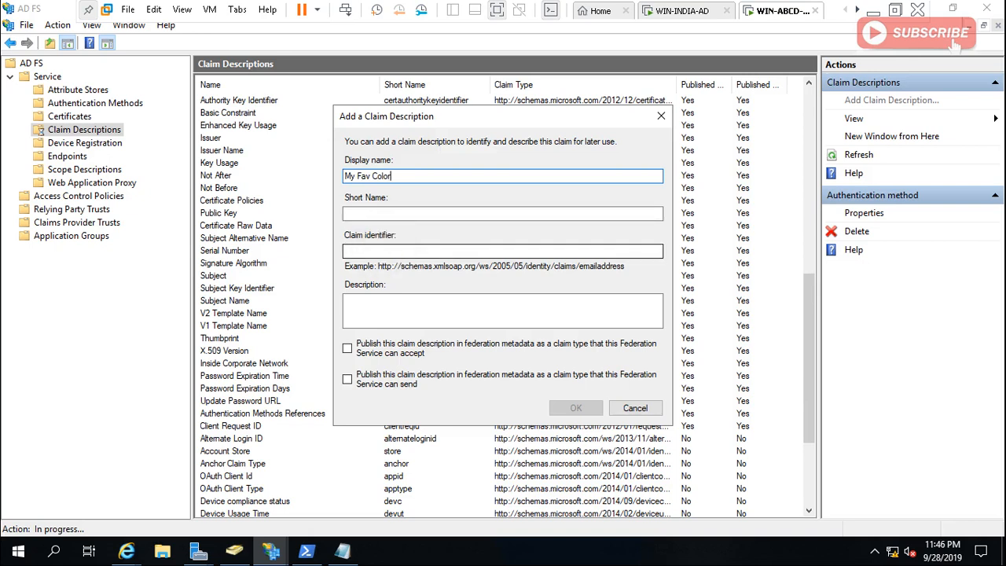
click(383, 251)
key(ctrl+v)
key(Tab)
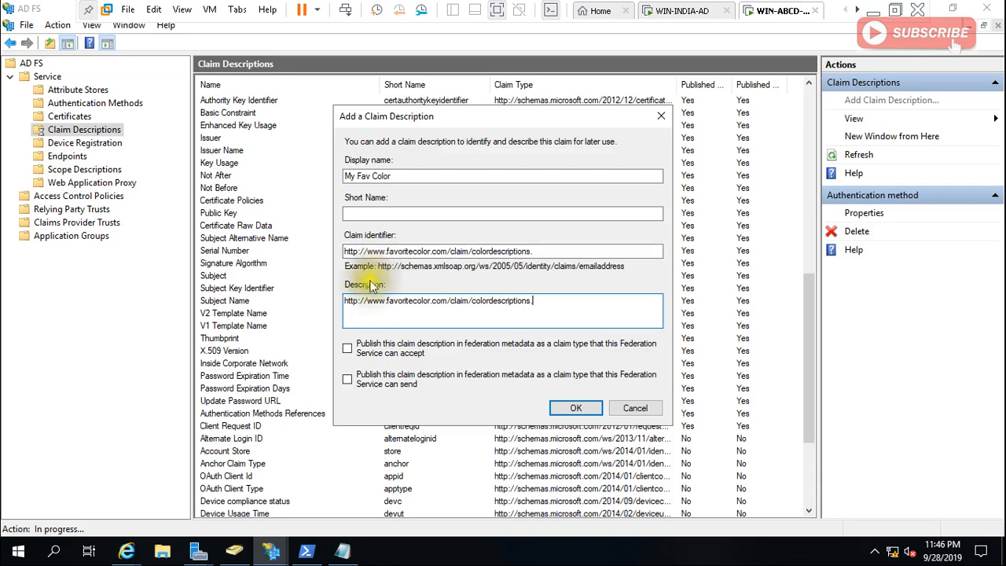
click(366, 348)
click(380, 386)
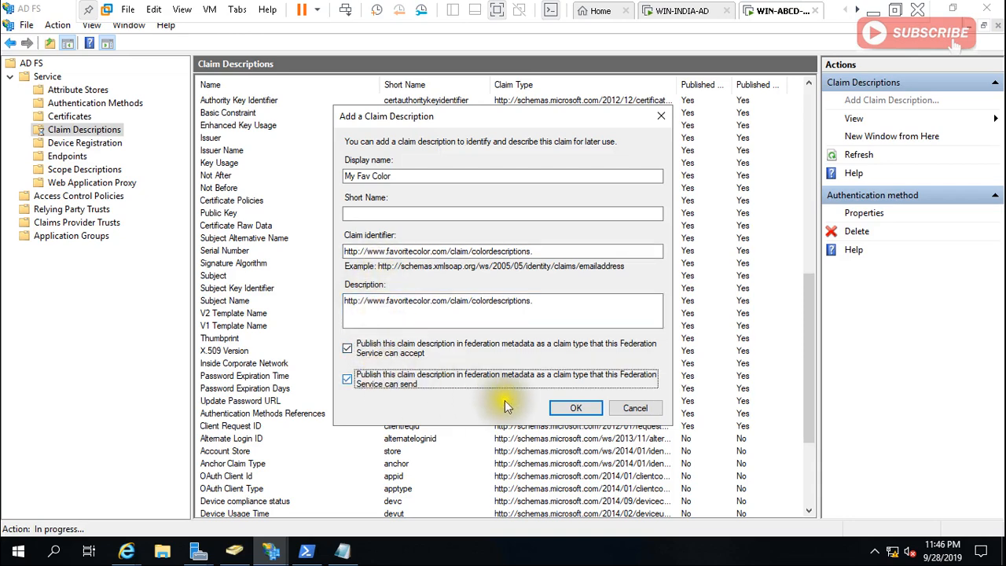
click(575, 407)
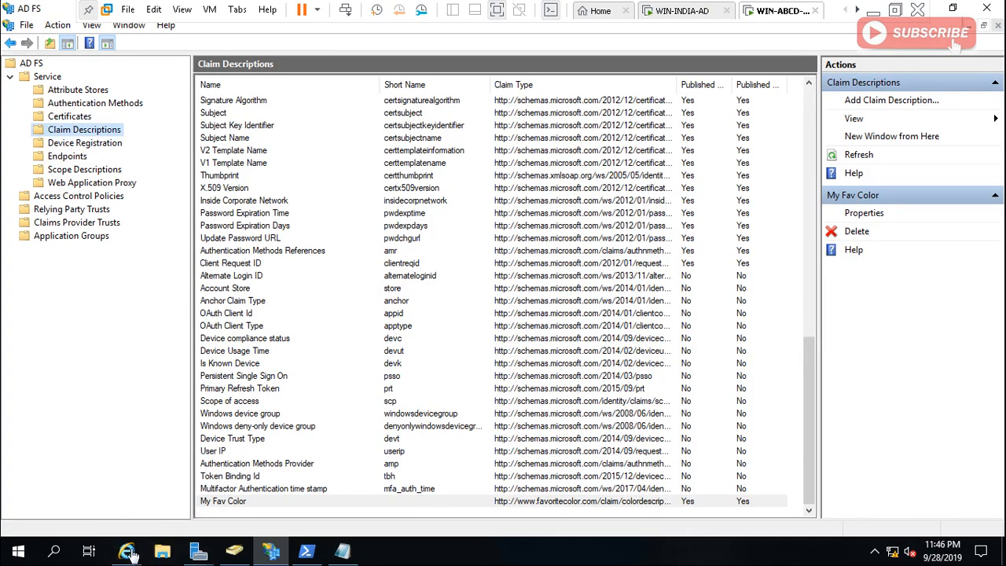
Step: Switch to Internet Explorer on WIN-ABCD-AD, reload the federation metadata page and check it for the My Fav Color claim
mouse_move(127, 550)
click(127, 486)
triple_click(94, 449)
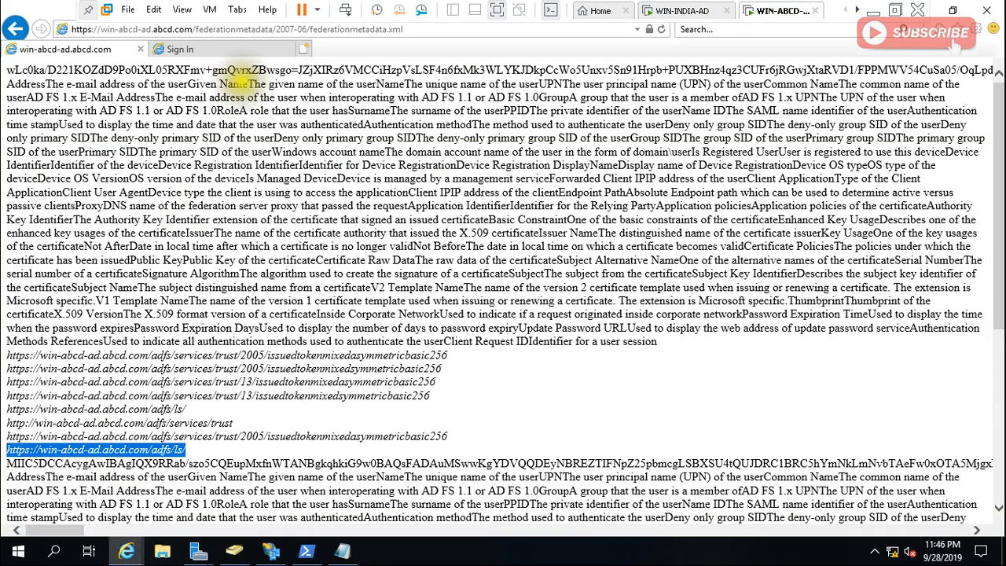
click(220, 31)
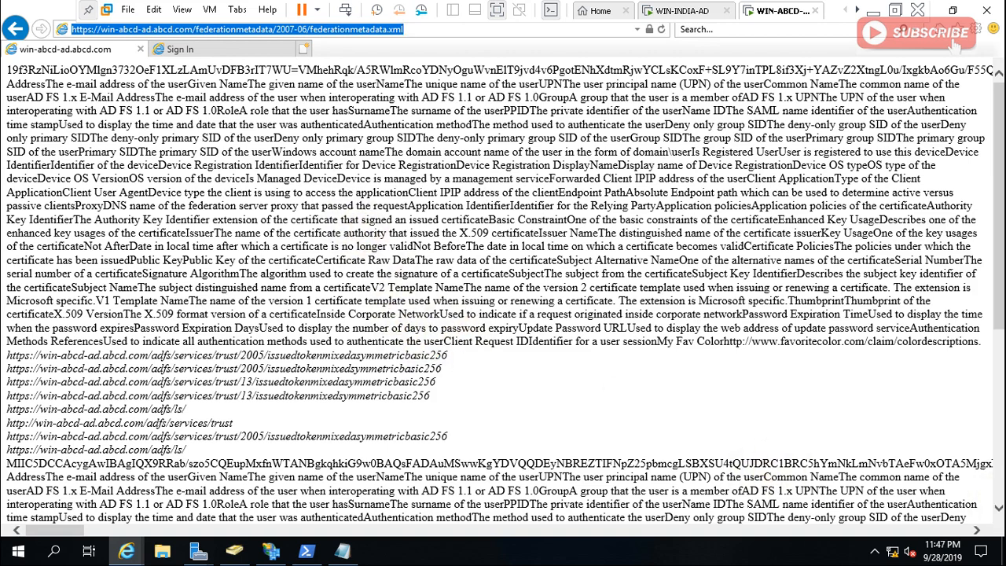
double_click(786, 341)
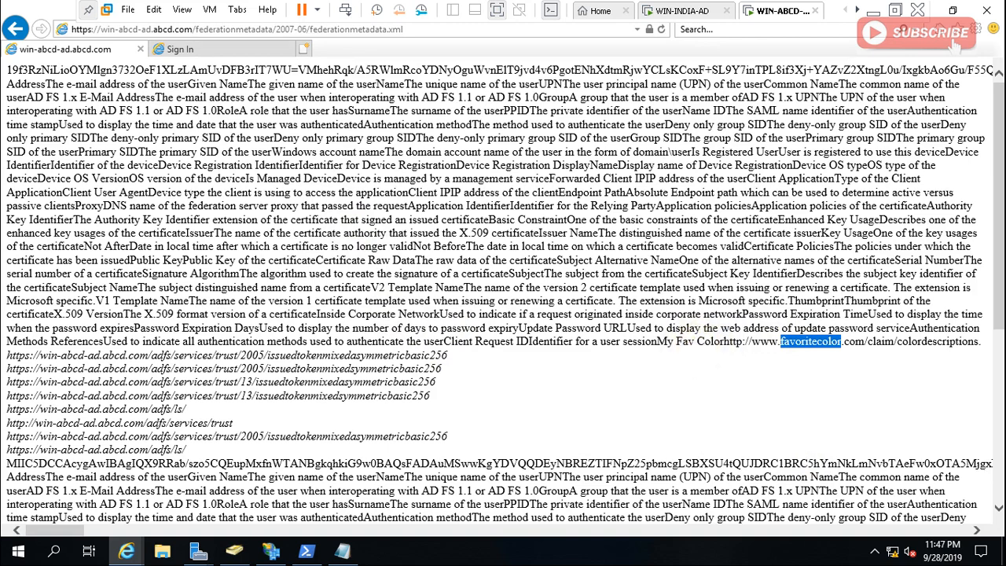
click(693, 342)
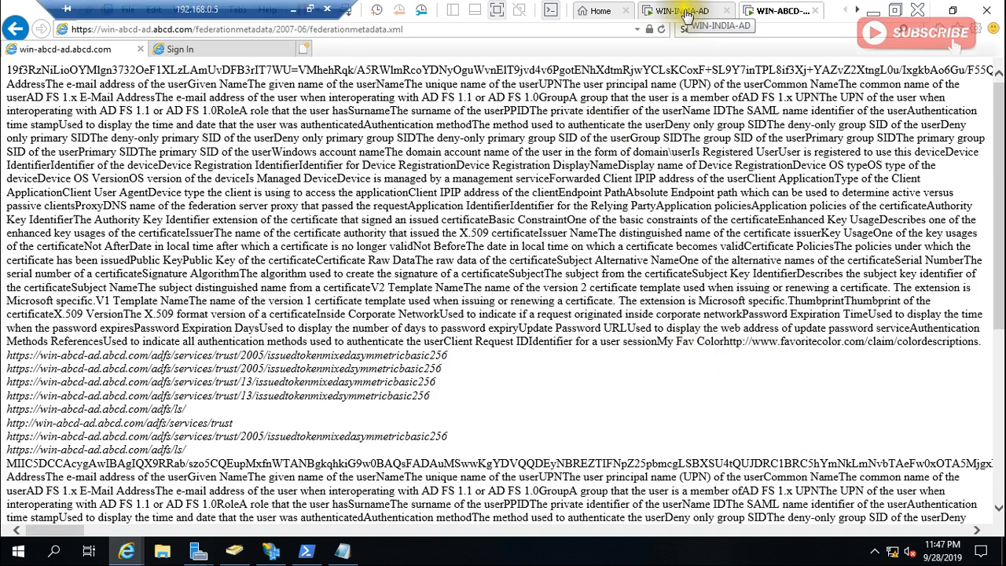
Step: Switch to WIN-INDIA-AD, bring up its federation metadata page in Internet Explorer and examine the first list of claim descriptions
click(685, 11)
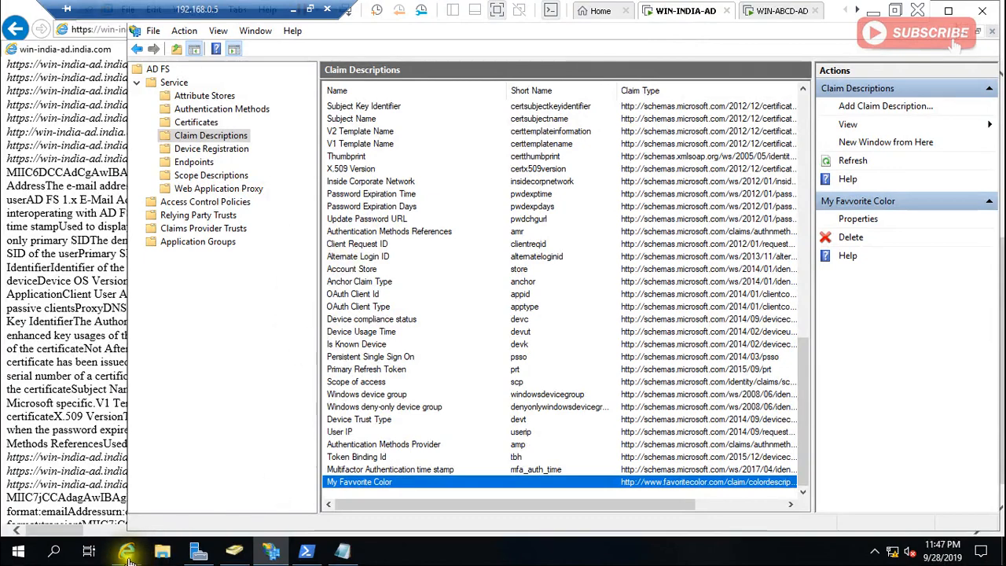
mouse_move(128, 554)
click(94, 495)
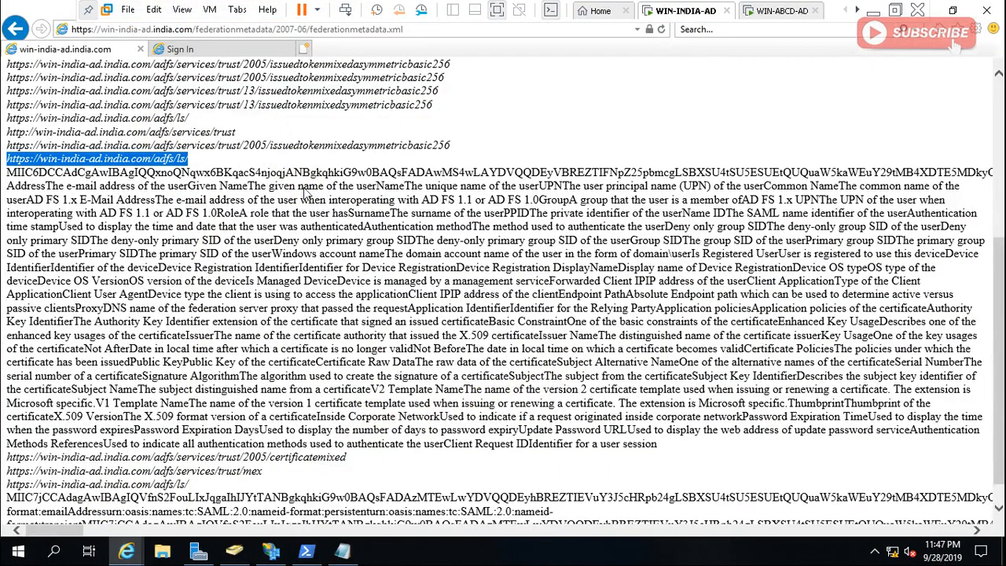
scroll(305, 193, up, 4)
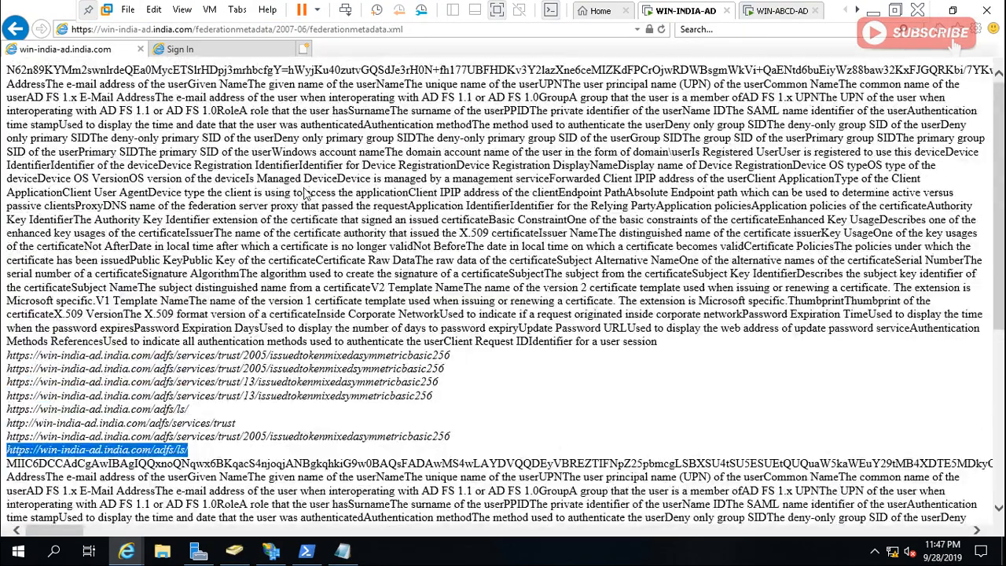
click(452, 302)
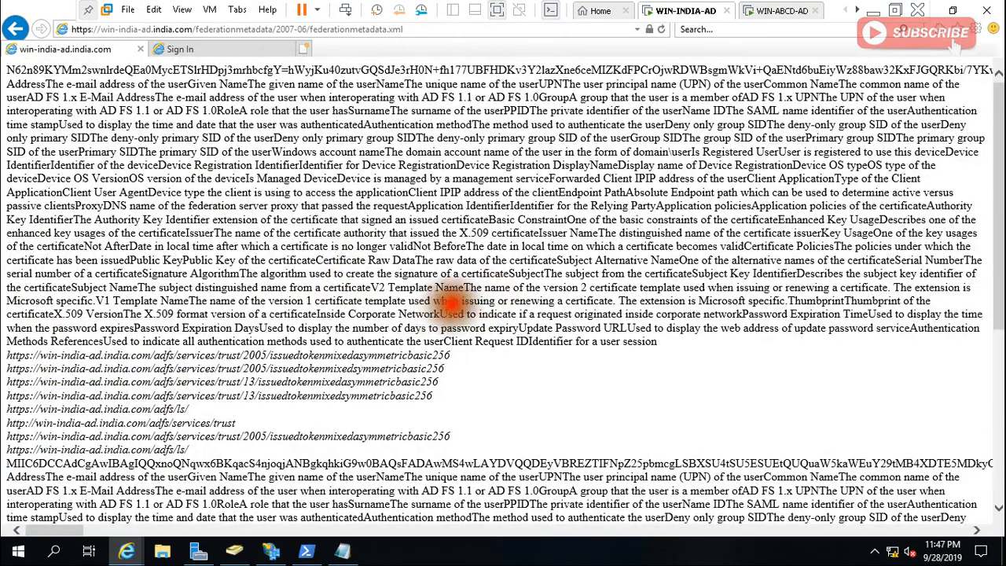
drag(452, 303, 645, 342)
click(403, 135)
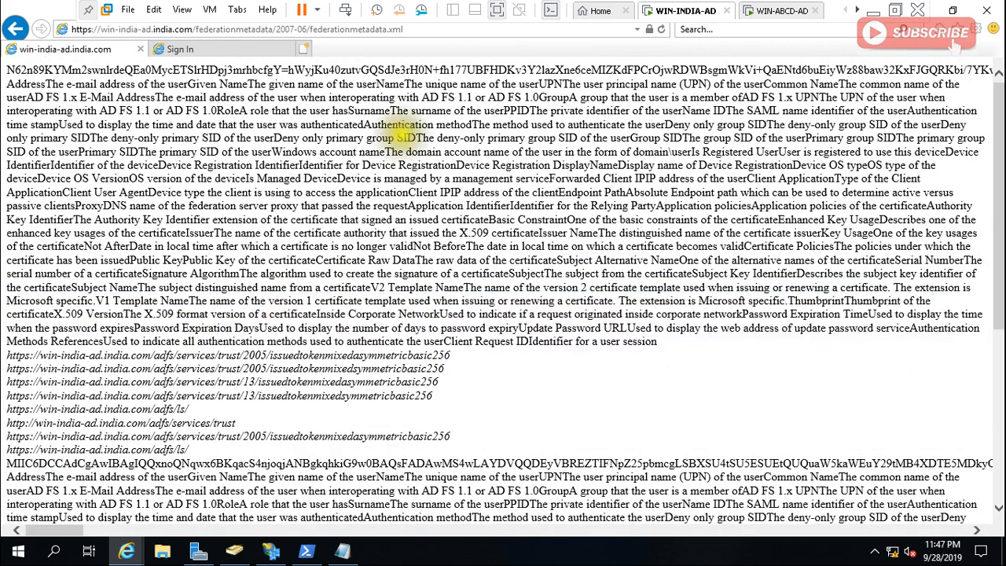
Step: Reload the WIN-INDIA-AD federation metadata page and highlight the end of the claim list through the My Favvorite Color entry
click(252, 30)
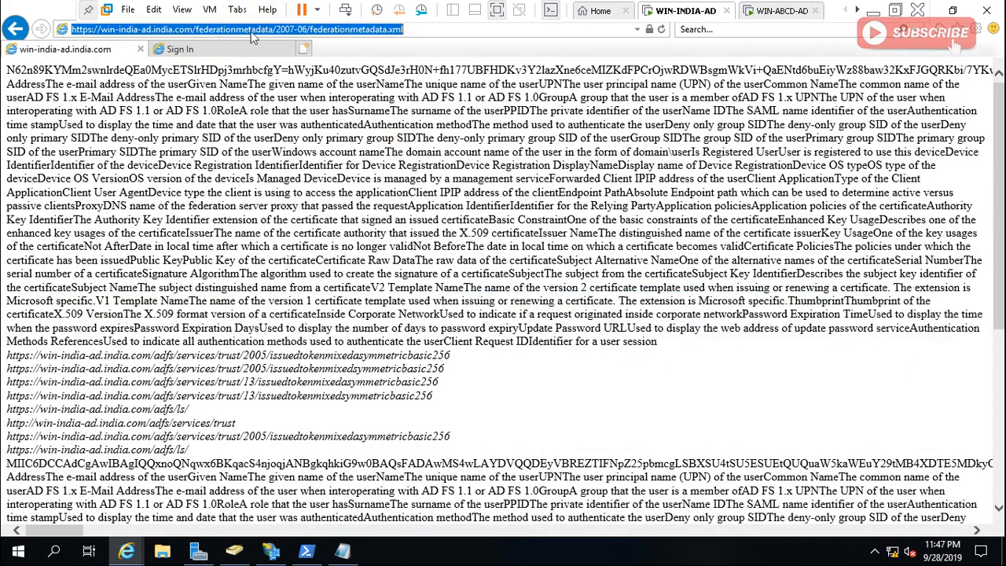
key(Return)
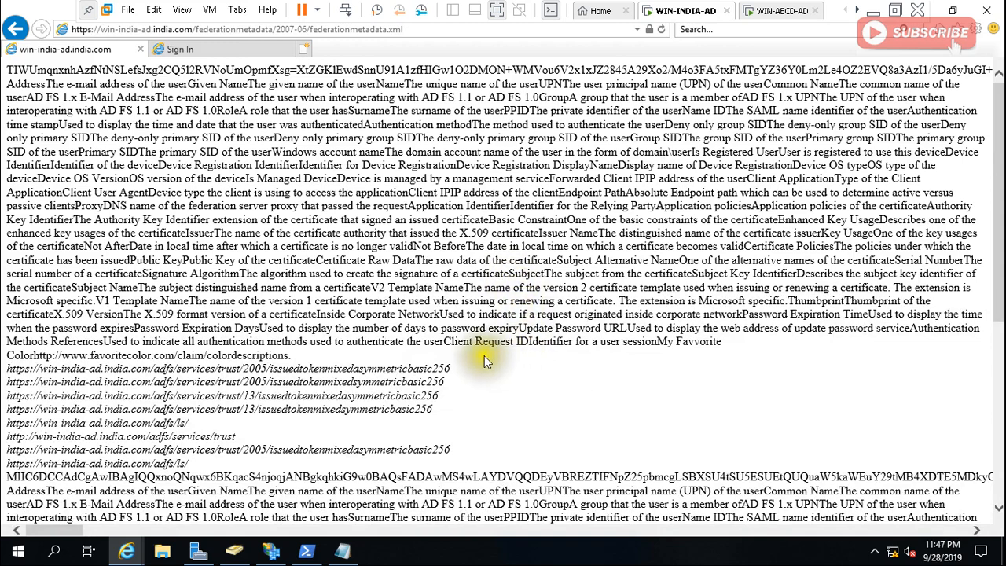
mouse_move(141, 342)
mouse_down()
mouse_move(53, 332)
mouse_move(45, 355)
mouse_move(90, 367)
mouse_move(314, 354)
mouse_up()
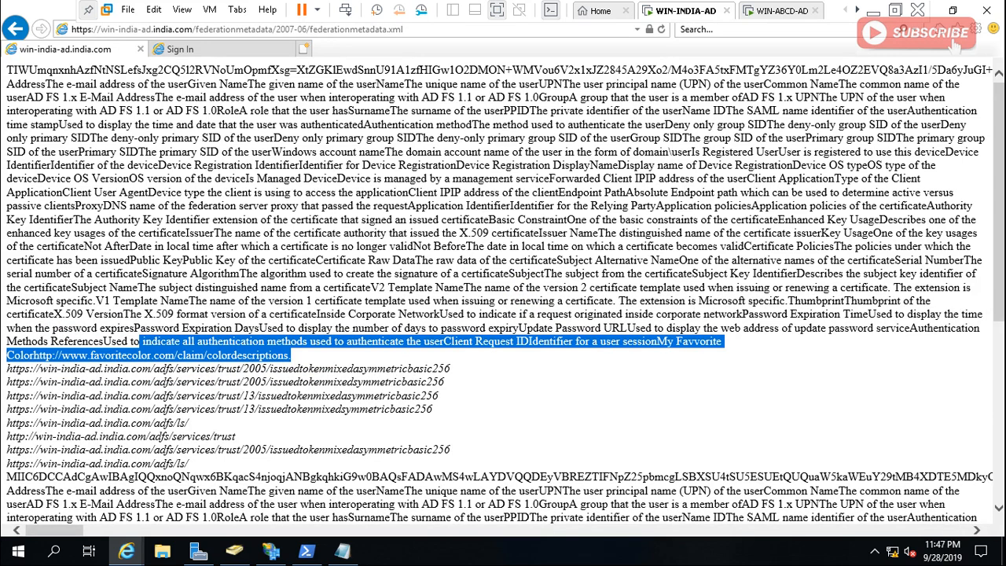